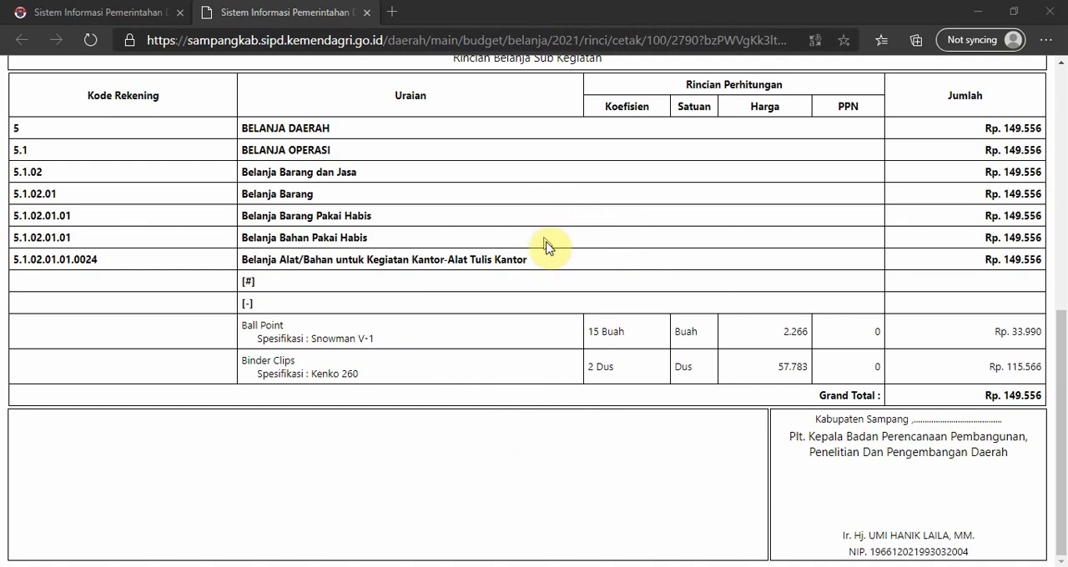
# Review the printed Rincian Belanja report from its header to the Ball Point and Binder Clips rows, and close the report.
pyautogui.scroll(2, 584, 250)
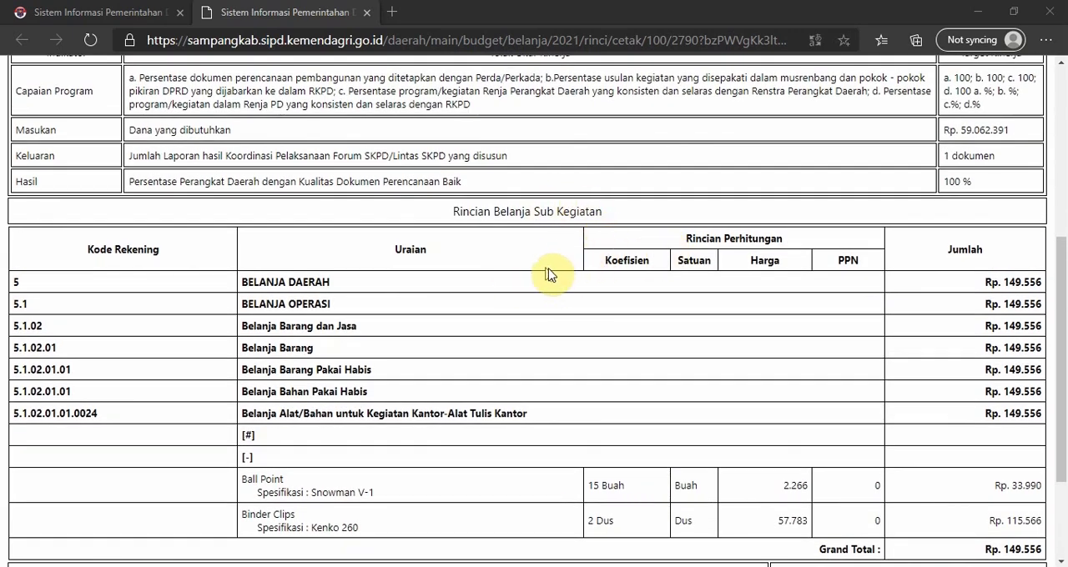
pyautogui.scroll(3, 505, 250)
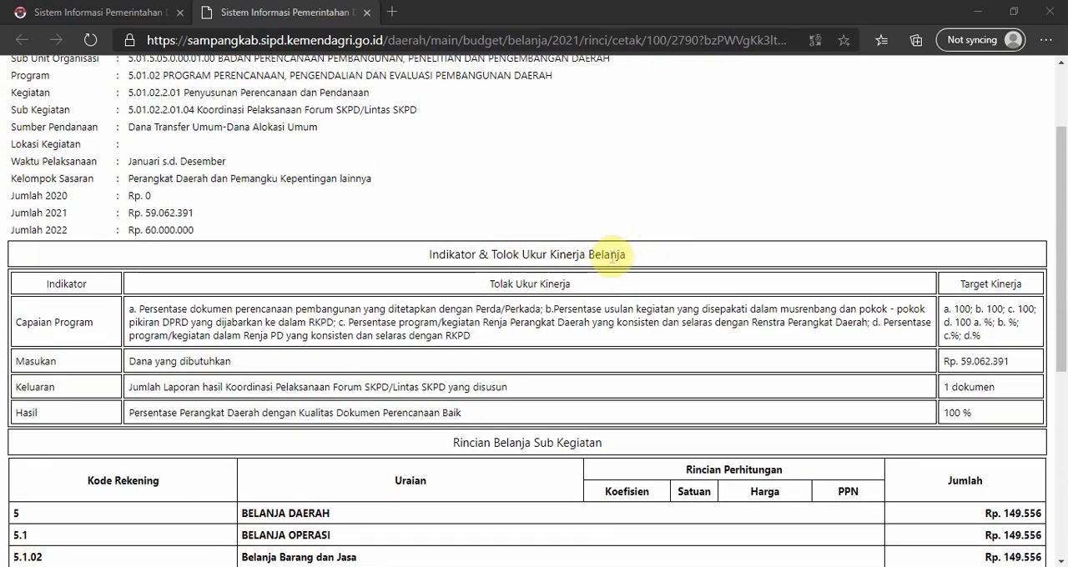
pyautogui.scroll(2, 527, 228)
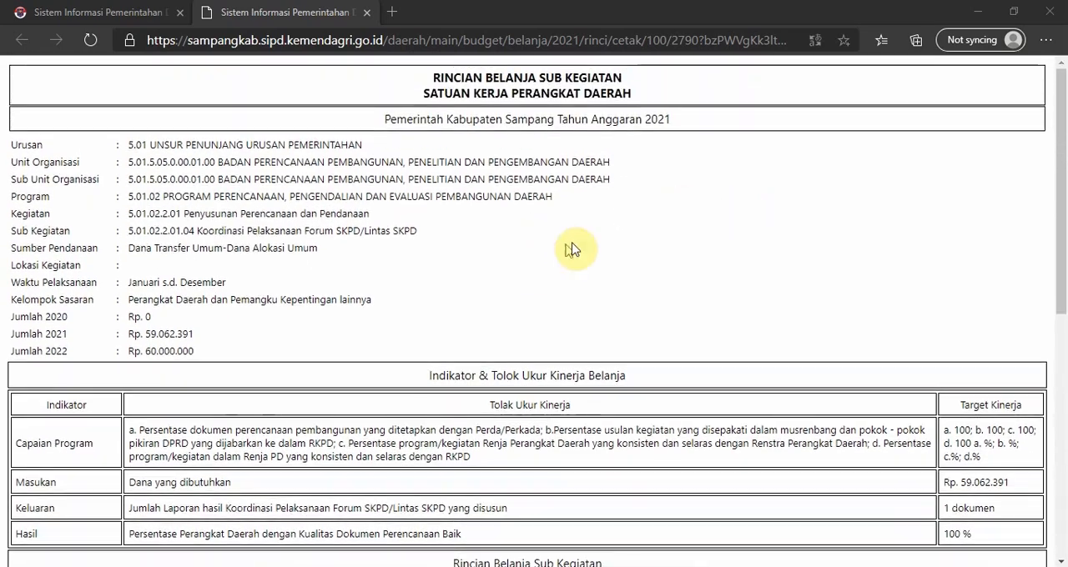
pyautogui.scroll(-3, 542, 246)
pyautogui.scroll(3, 482, 254)
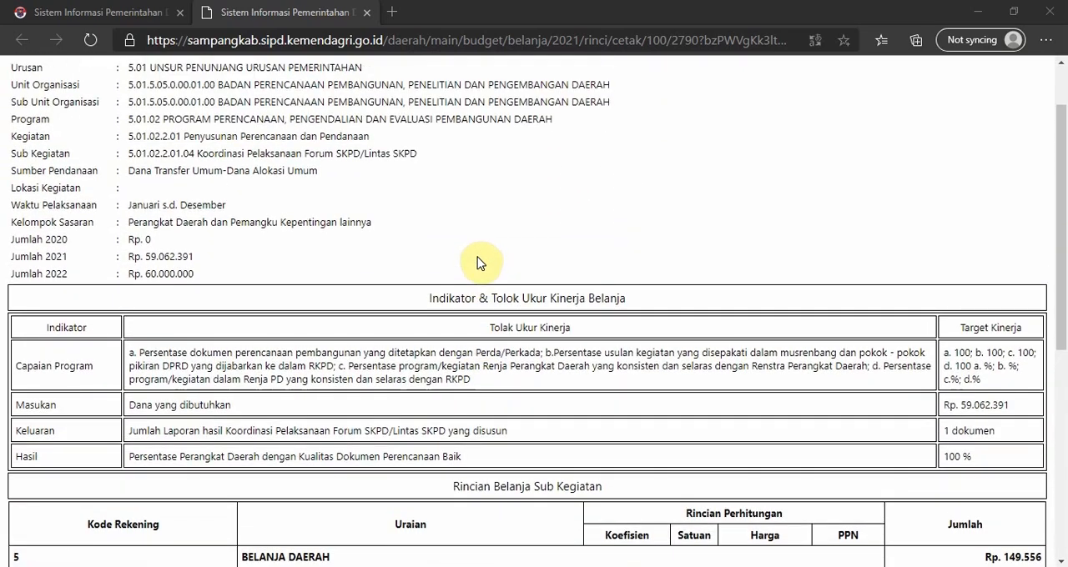
pyautogui.scroll(-5, 500, 250)
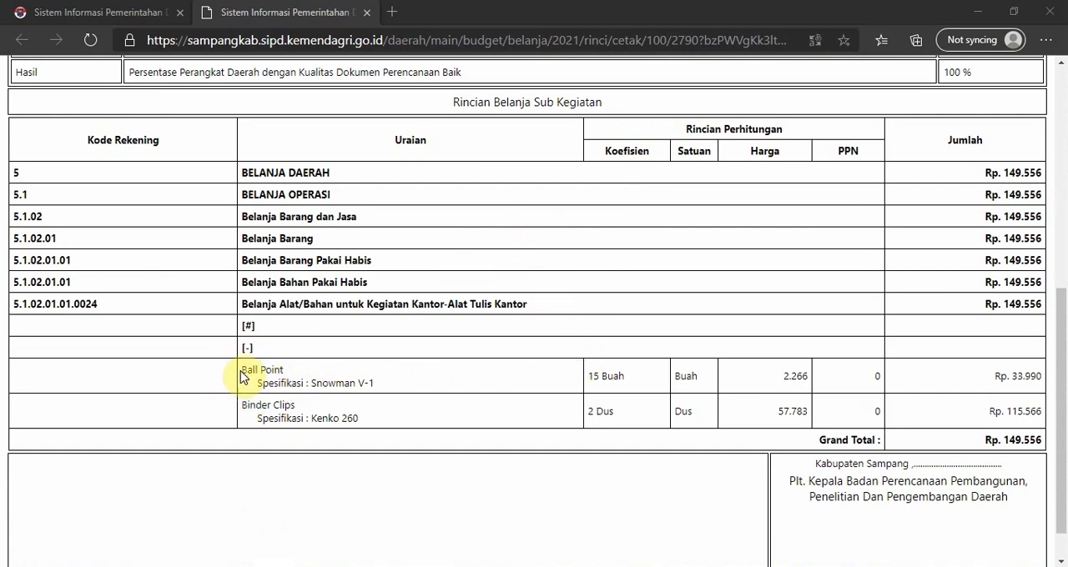
pyautogui.scroll(-1, 297, 353)
pyautogui.moveTo(239, 326); pyautogui.dragTo(291, 327)
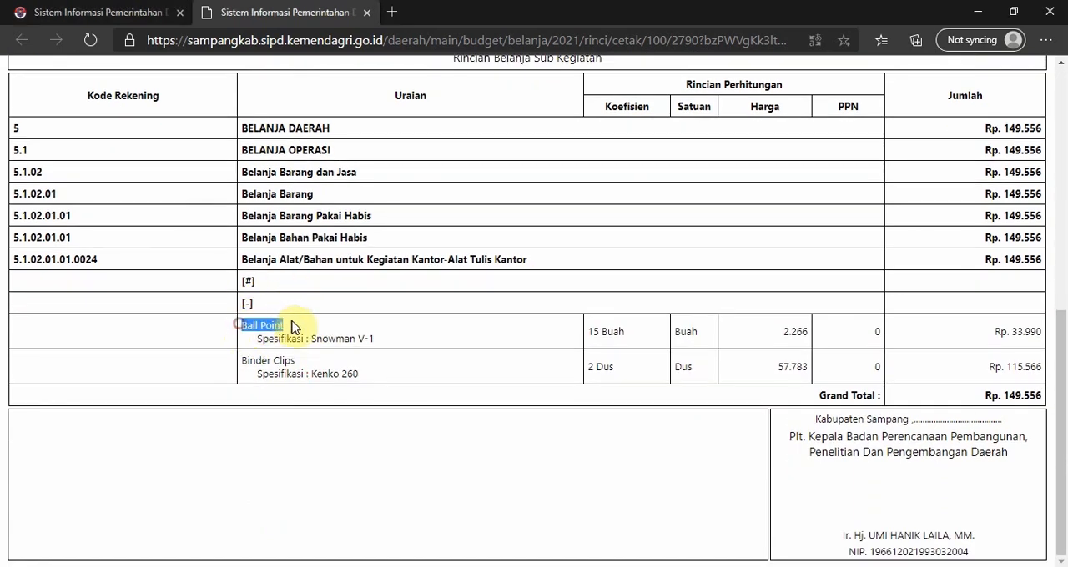
pyautogui.moveTo(320, 364); pyautogui.dragTo(214, 379)
pyautogui.click(301, 372)
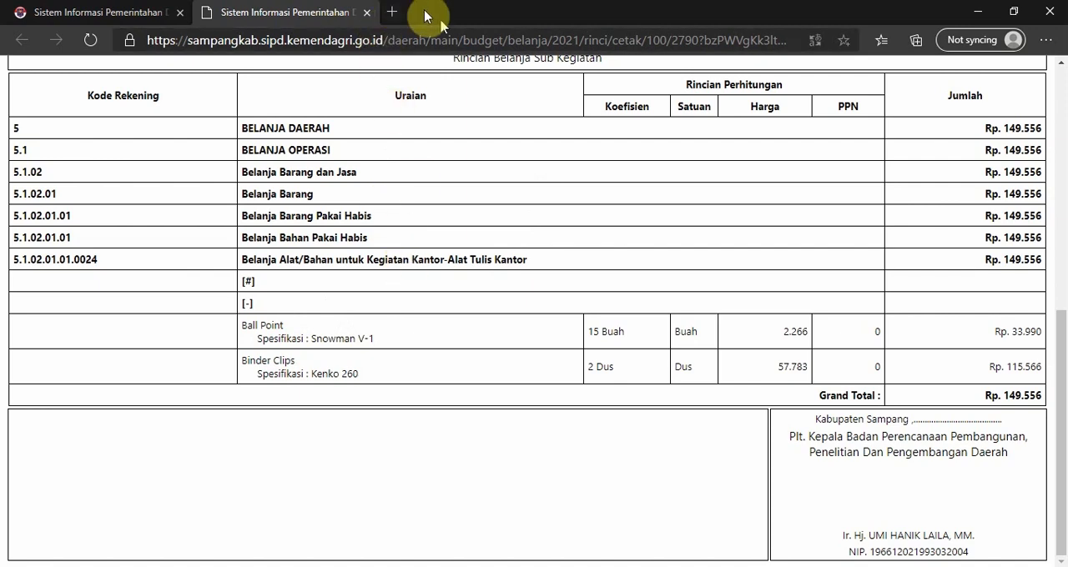
pyautogui.click(368, 14)
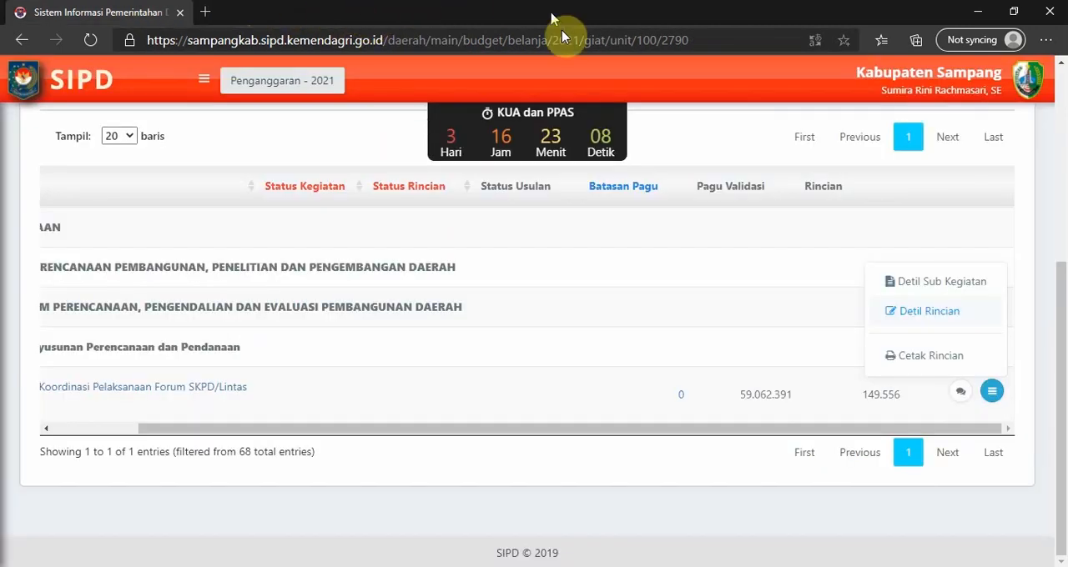
# Switch to the Excel workbook Rendalev RKA 2021 RENDA GABUNG, check the FKP sheet's Sub Kegiatan, and locate the same entry in FORUM SKPD.
pyautogui.click(1, 406)
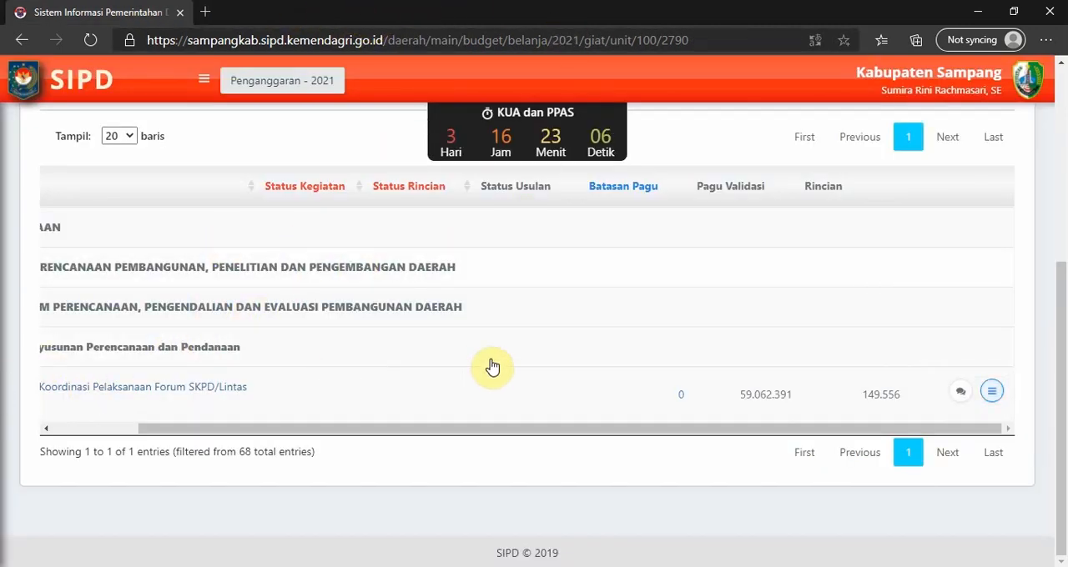
pyautogui.click(998, 400)
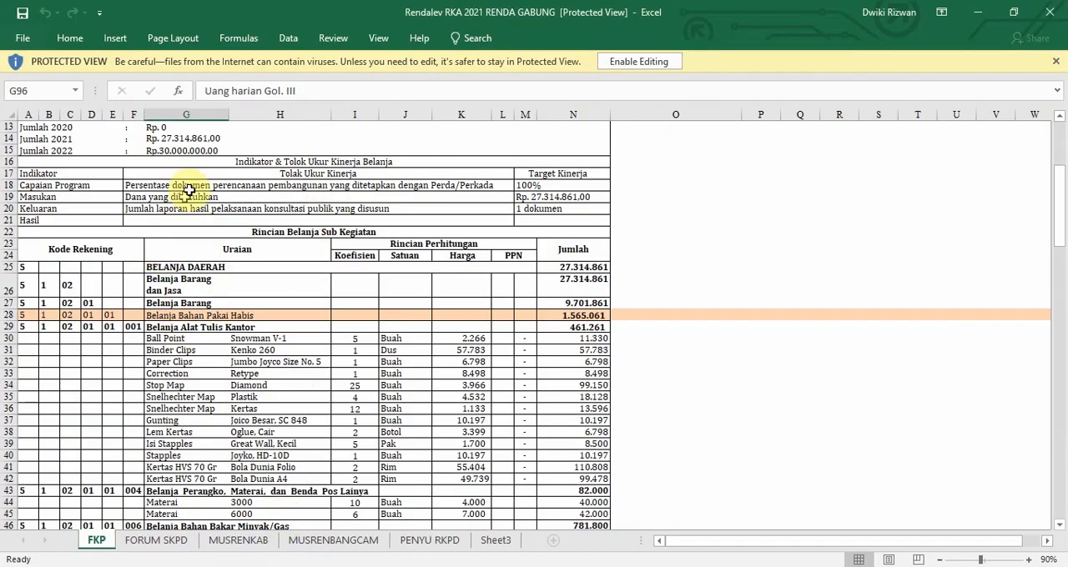
pyautogui.scroll(1, 117, 217)
pyautogui.scroll(3, 116, 217)
pyautogui.click(197, 244)
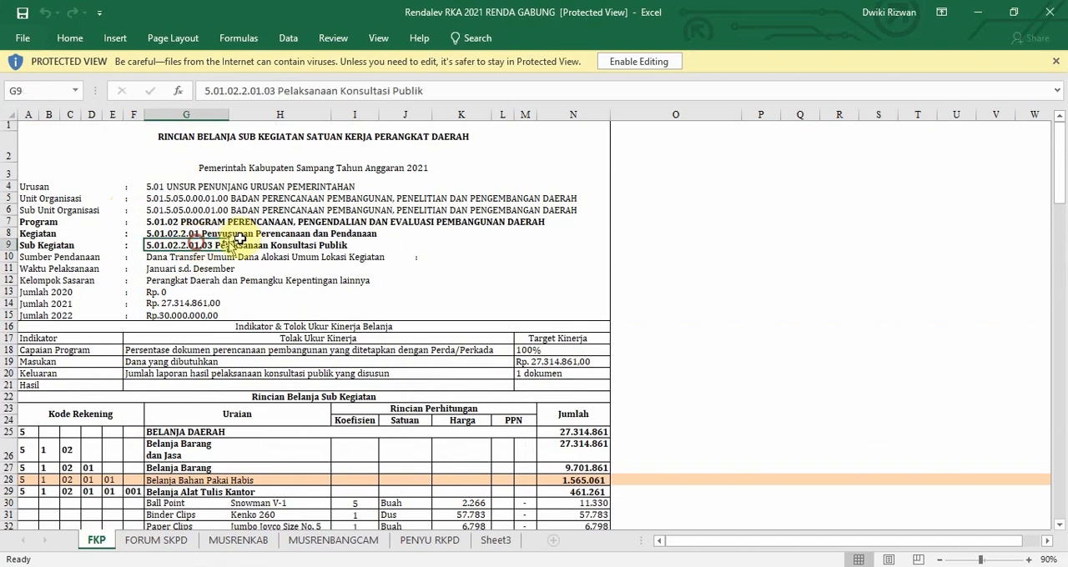
pyautogui.click(249, 245)
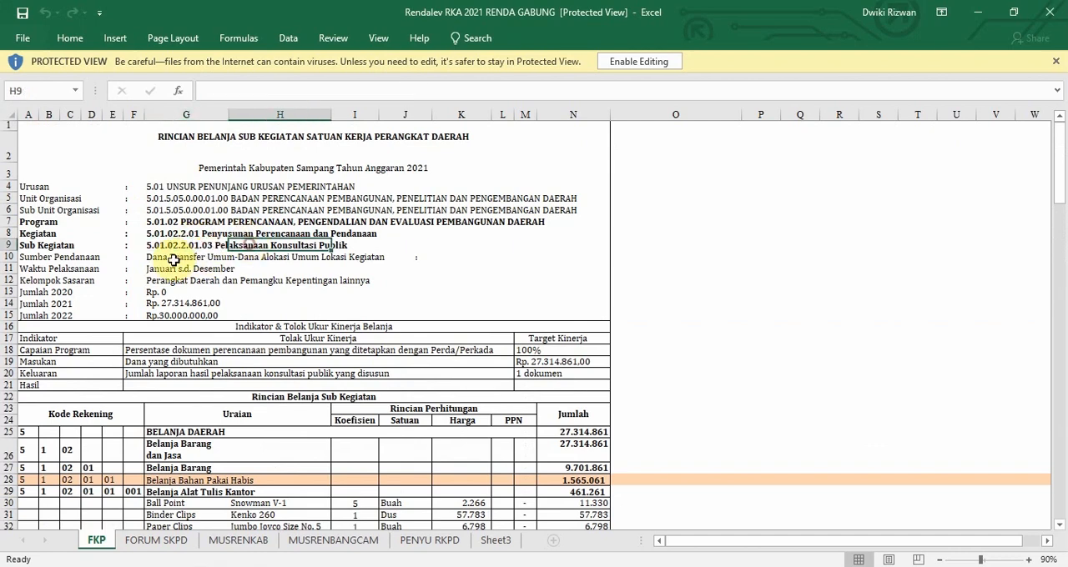
pyautogui.click(140, 542)
pyautogui.click(235, 244)
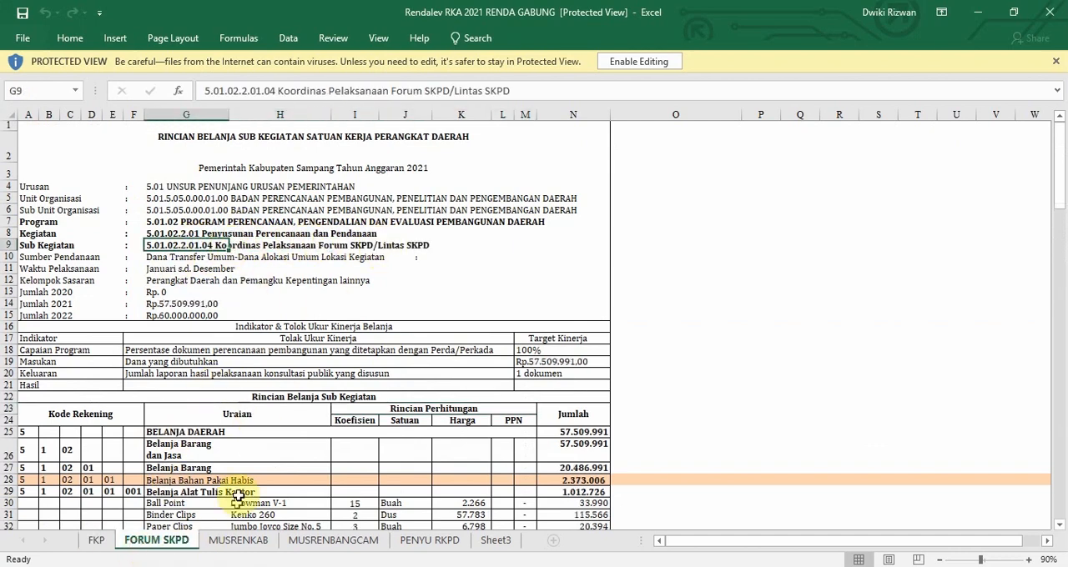
# Switch back to SIPD in the browser and open Detil Rincian for the Koordinasi Pelaksanaan Forum SKPD/Lintas SKPD sub-activity, down to its expense list.
pyautogui.hotkey('alt', 'Tab')
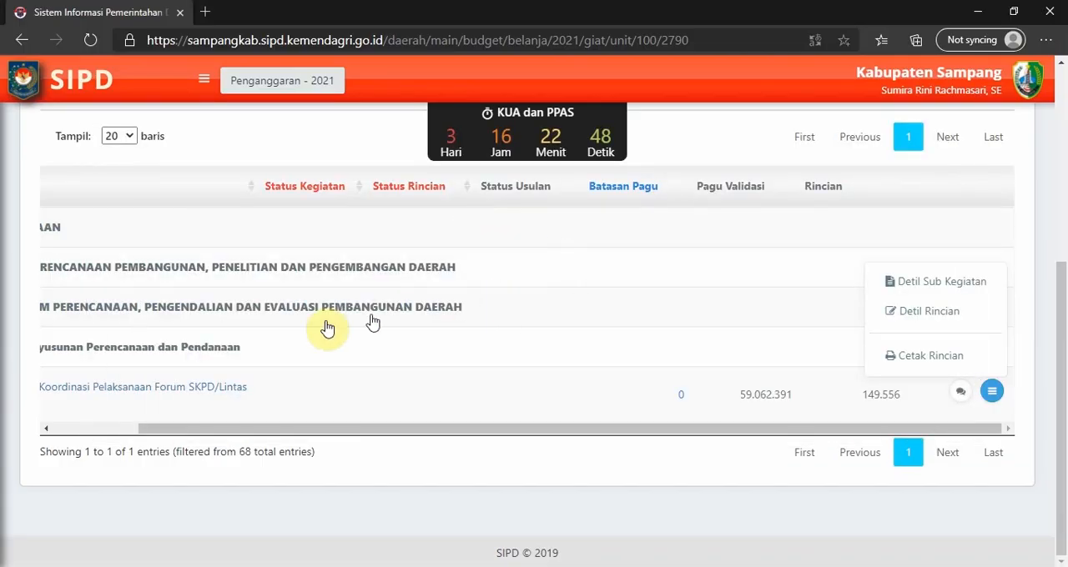
pyautogui.click(917, 323)
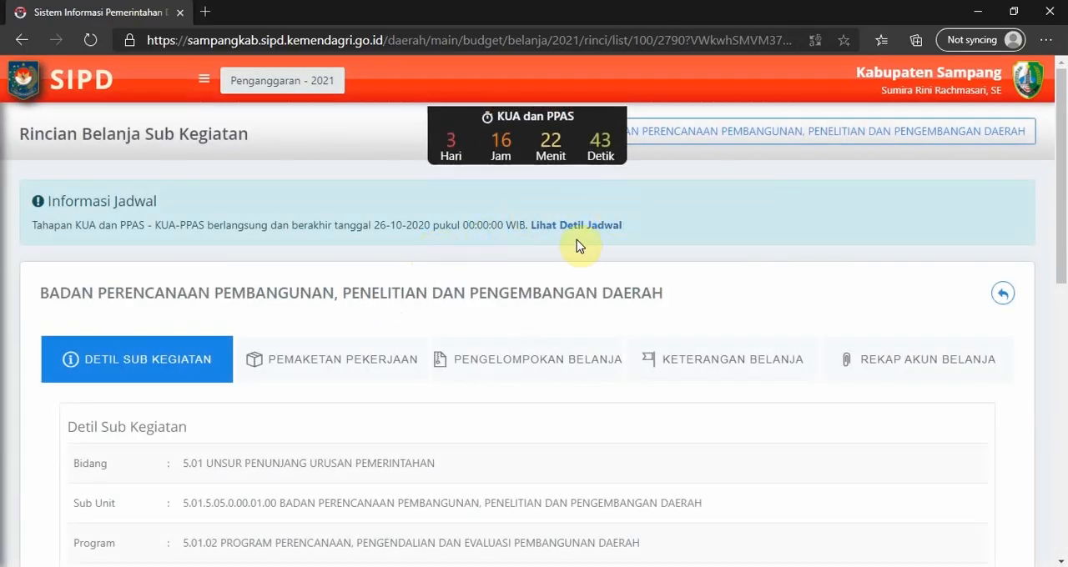
pyautogui.scroll(-5, 577, 239)
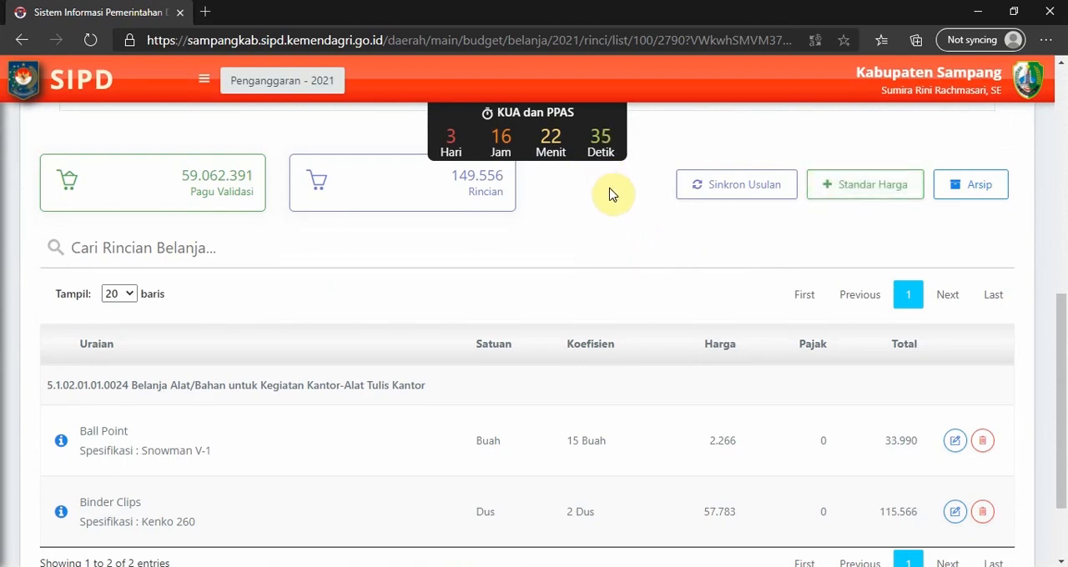
# Arrange the SIPD page and the Excel workbook side by side, and look over the FORUM SKPD sheet next to it.
pyautogui.press('super+Right')
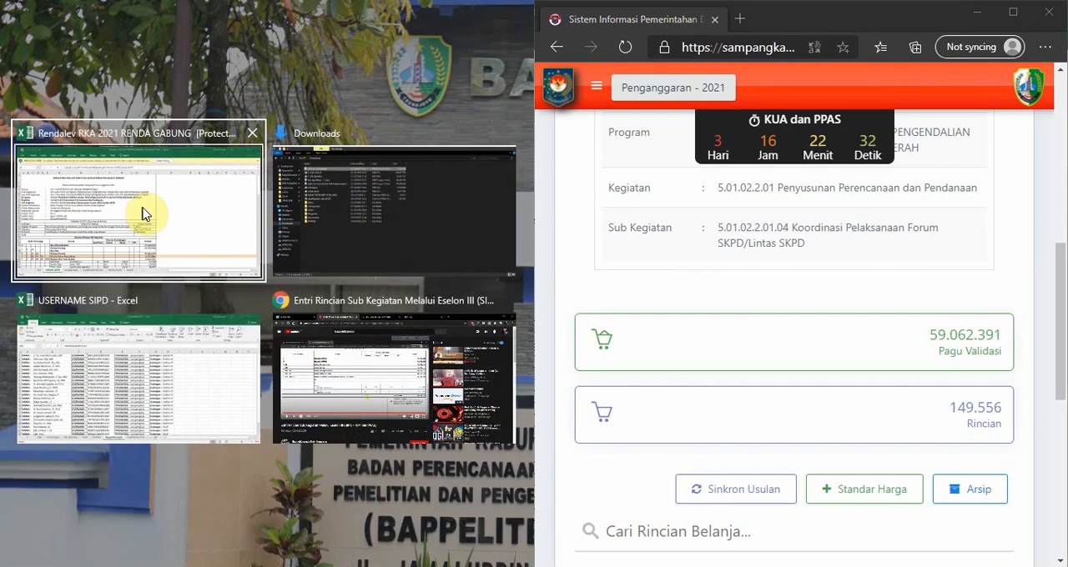
pyautogui.click(142, 213)
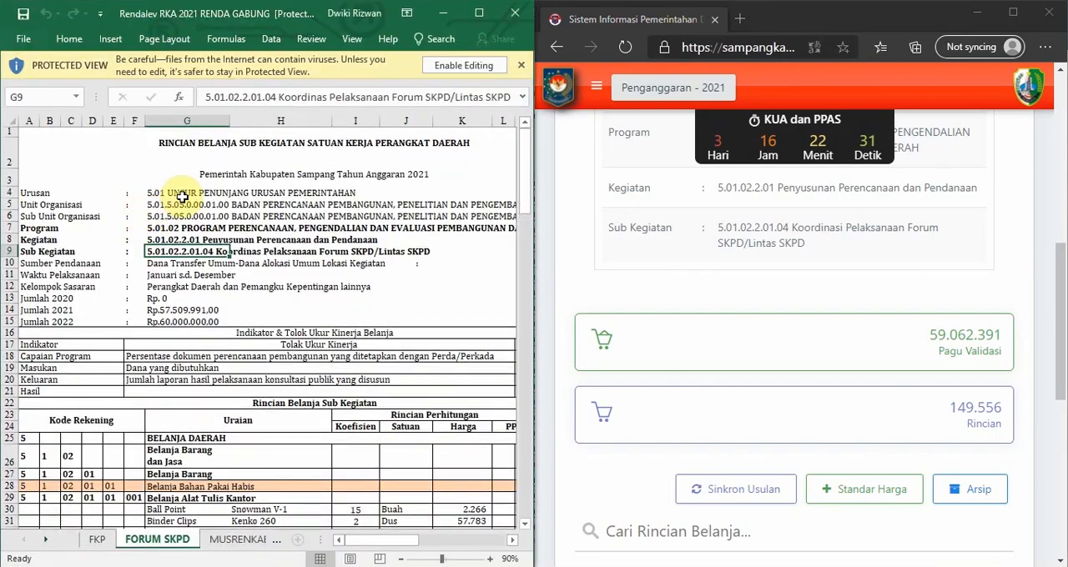
pyautogui.click(280, 286)
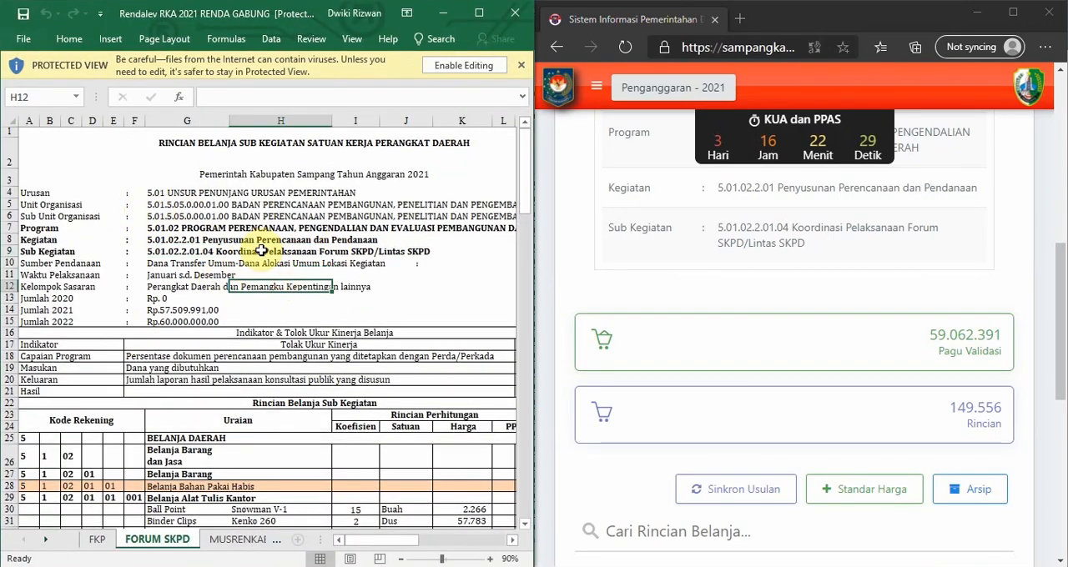
pyautogui.scroll(-3, 267, 268)
pyautogui.click(292, 192)
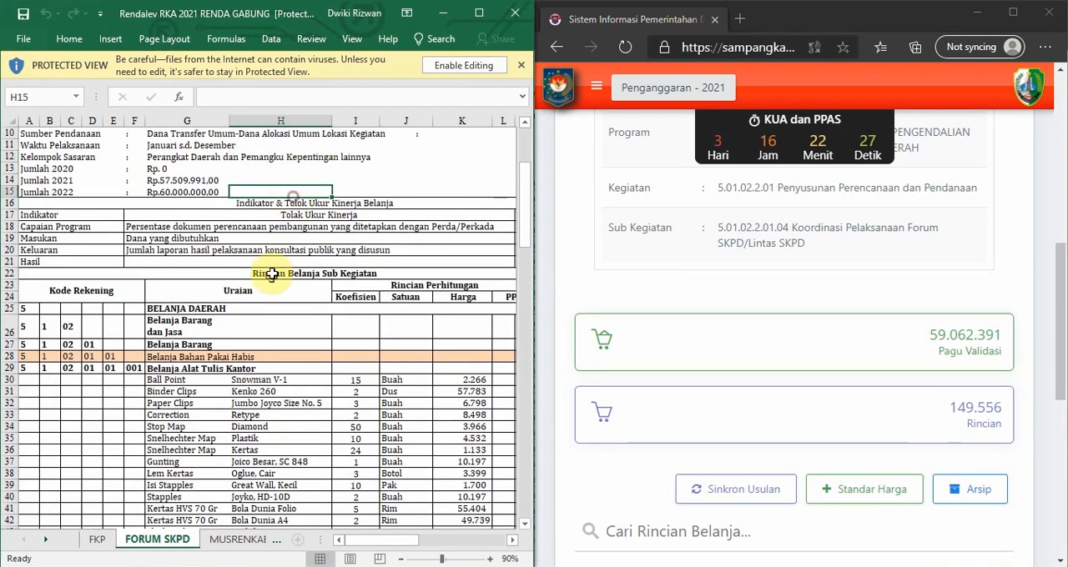
pyautogui.scroll(2, 320, 242)
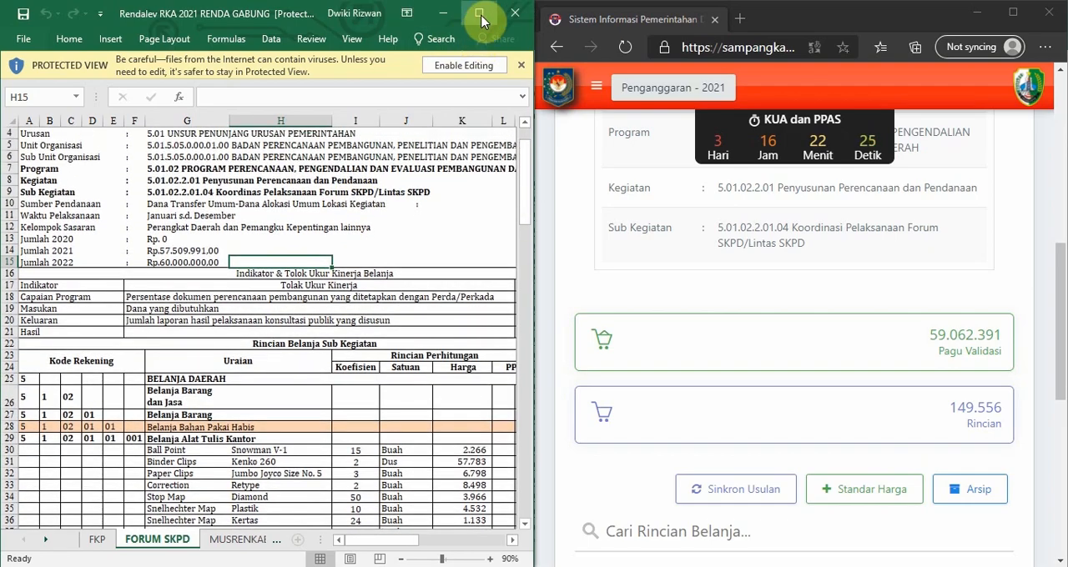
# Maximize the workbook and examine the item names and specifications under Belanja Alat Tulis Kantor, from Ball Point to Flash Disk.
pyautogui.click(480, 18)
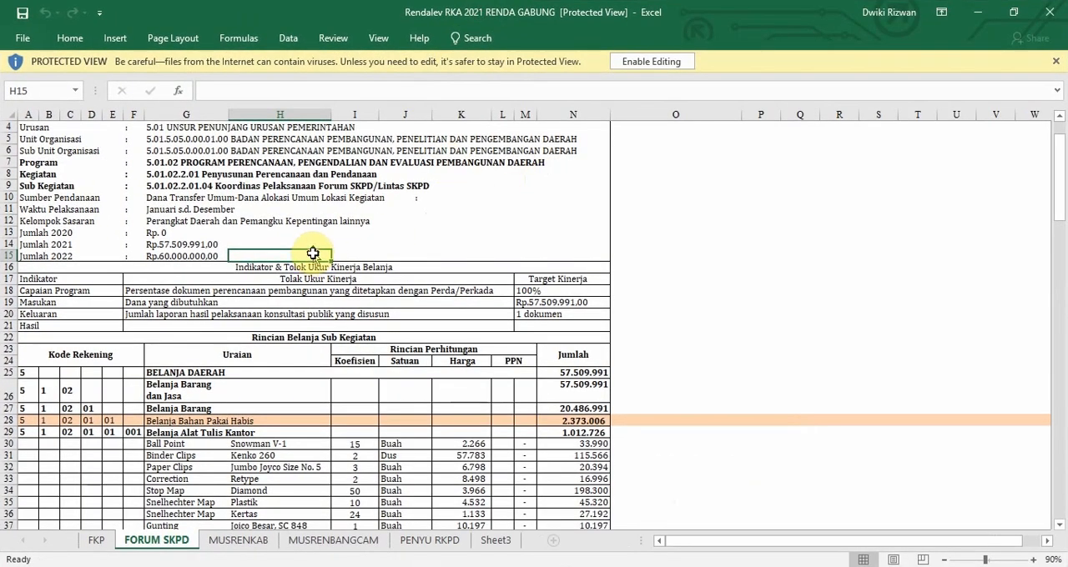
pyautogui.click(201, 265)
pyautogui.scroll(-4, 204, 283)
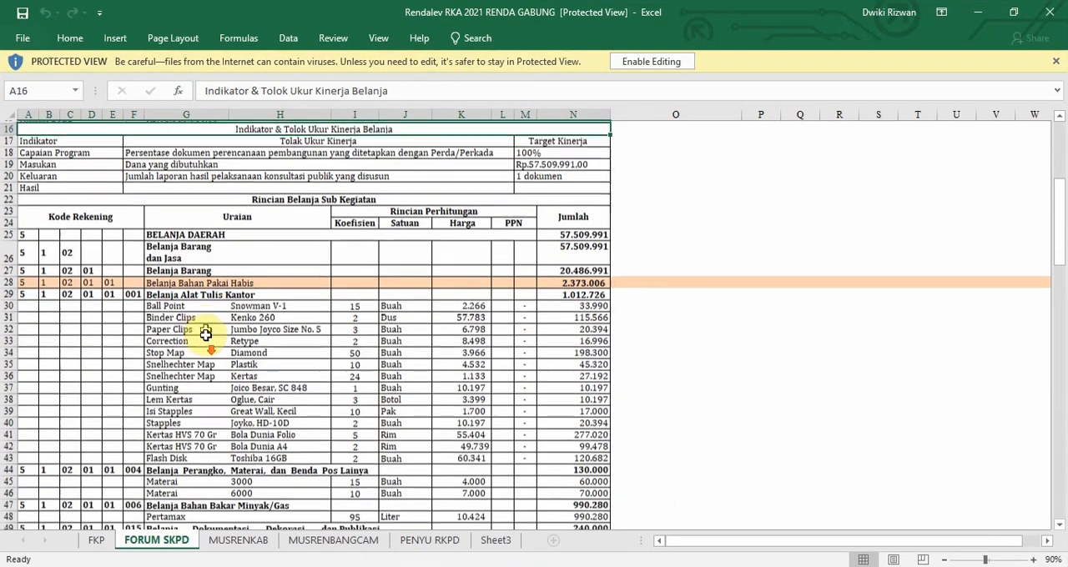
pyautogui.click(163, 306)
pyautogui.scroll(-2, 163, 330)
pyautogui.keyDown('ctrl'); pyautogui.scroll(2, 196, 246); pyautogui.keyUp('ctrl')
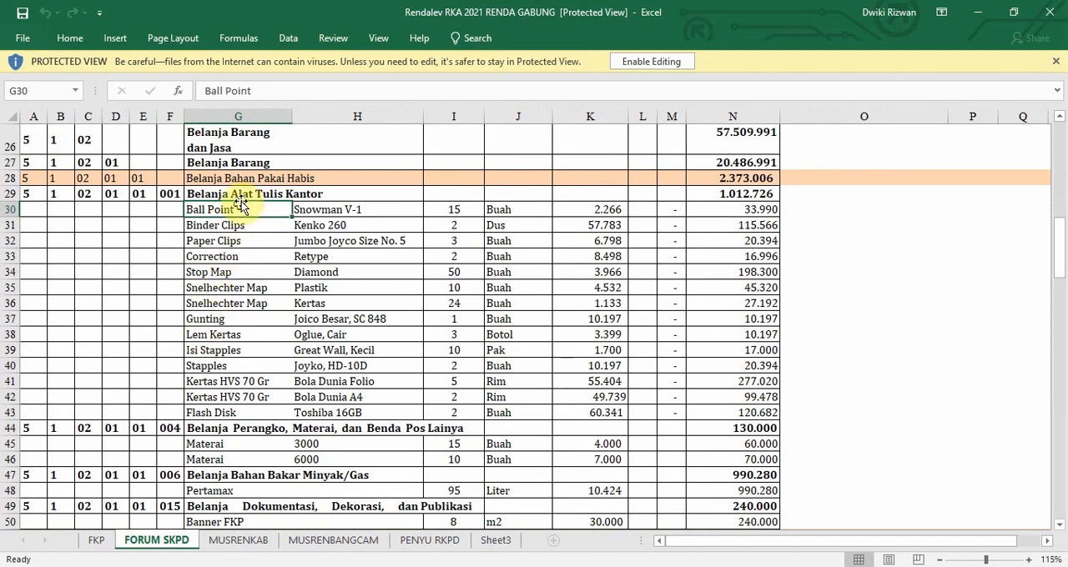
pyautogui.click(219, 225)
pyautogui.click(203, 288)
pyautogui.moveTo(218, 209); pyautogui.dragTo(388, 416)
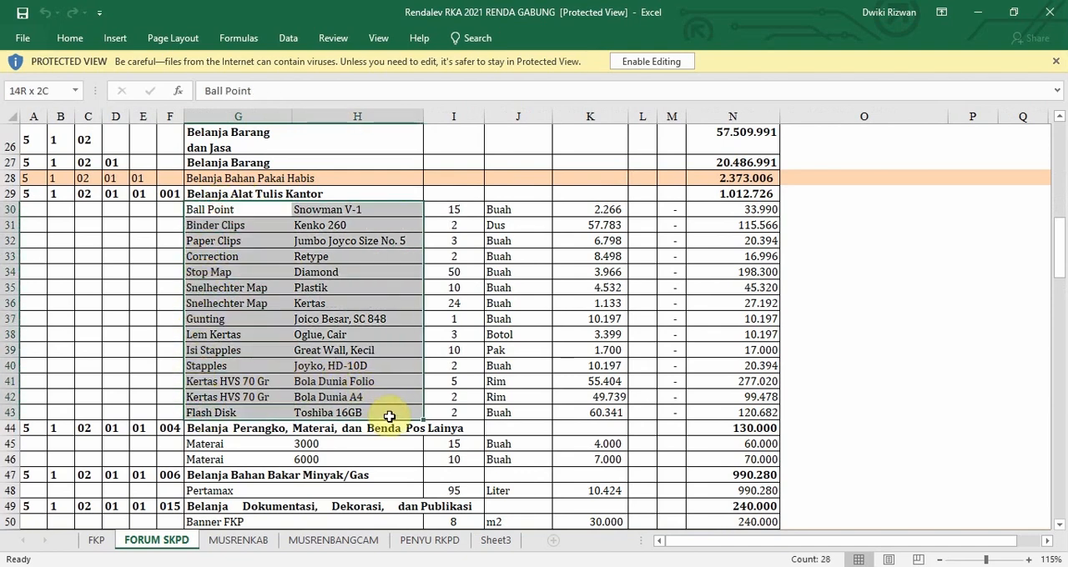
pyautogui.click(142, 286)
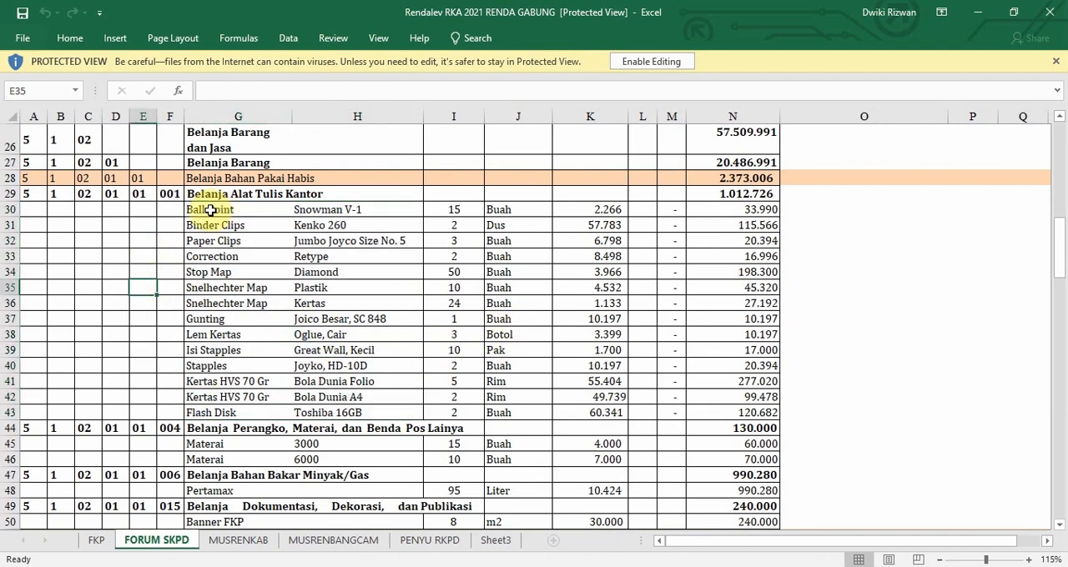
pyautogui.moveTo(211, 210); pyautogui.dragTo(198, 413)
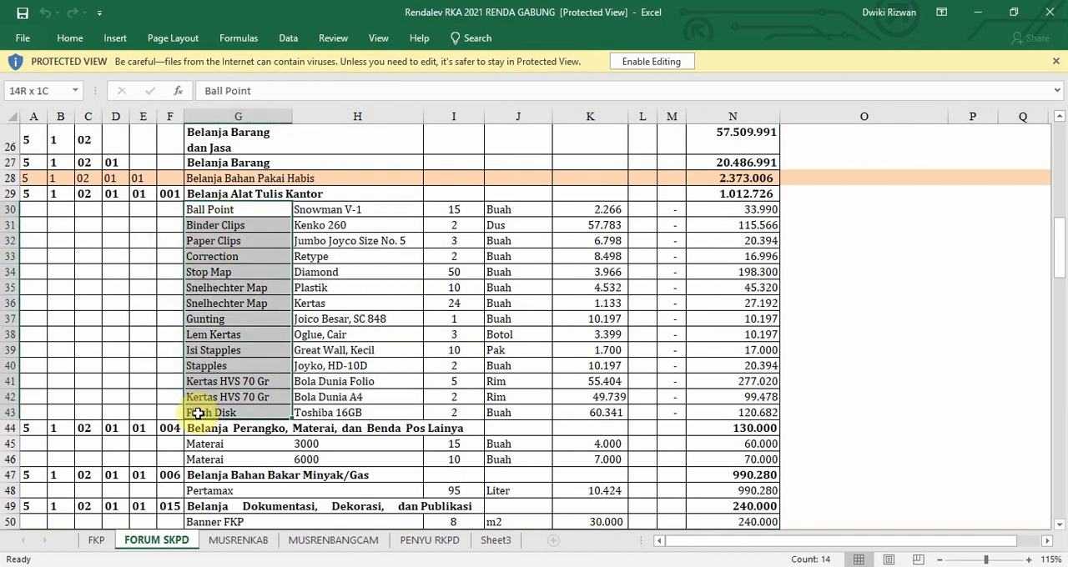
pyautogui.click(314, 210)
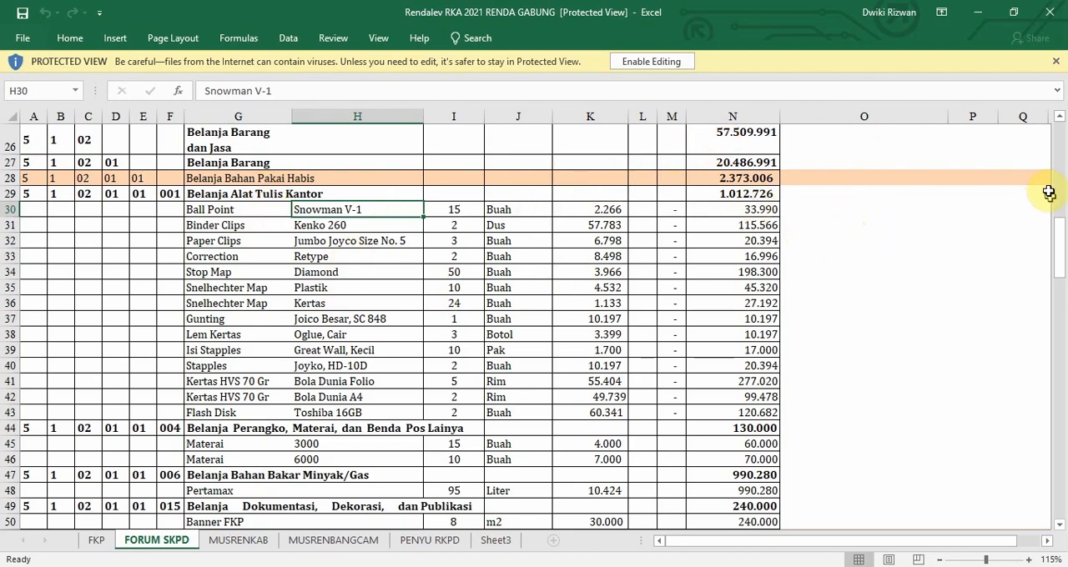
# Examine the Surabaya transport, daily allowance and representation rows under Belanja Perjalanan Dinas Luar Daerah in the FORUM SKPD sheet.
pyautogui.moveTo(1063, 241); pyautogui.dragTo(1033, 450)
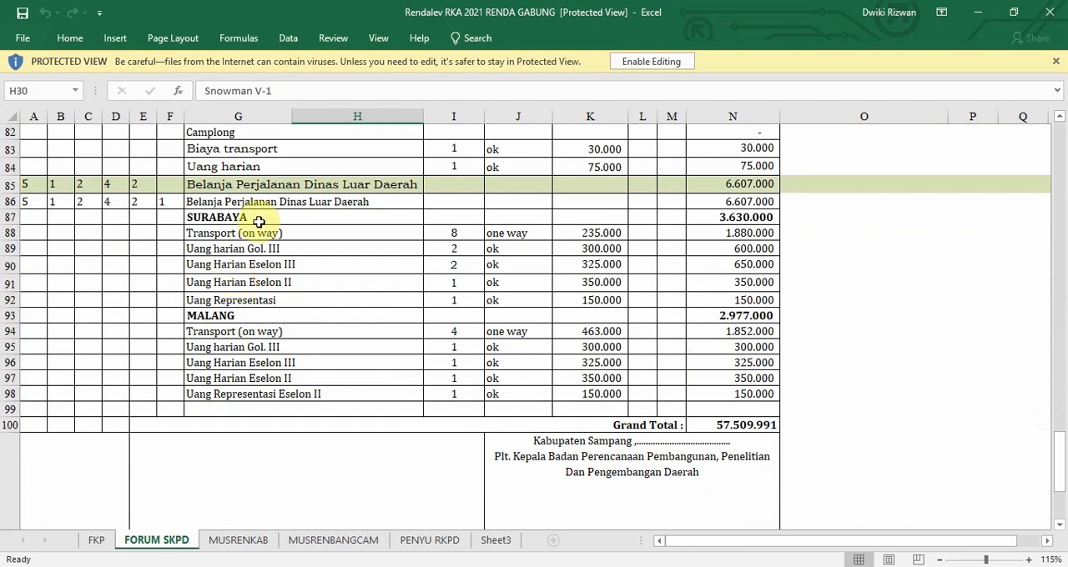
pyautogui.scroll(1, 253, 236)
pyautogui.click(194, 254)
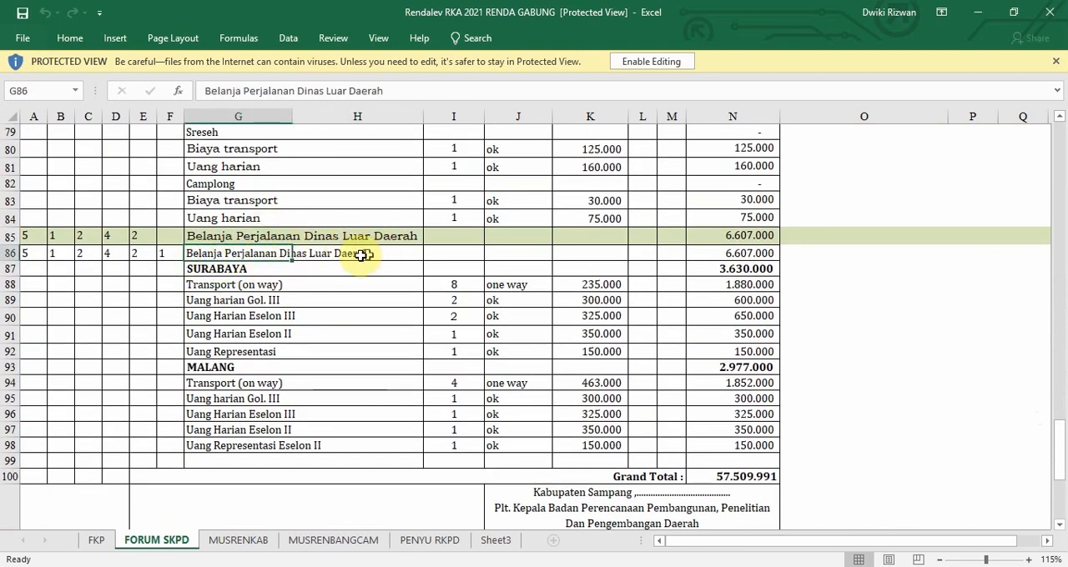
pyautogui.click(220, 269)
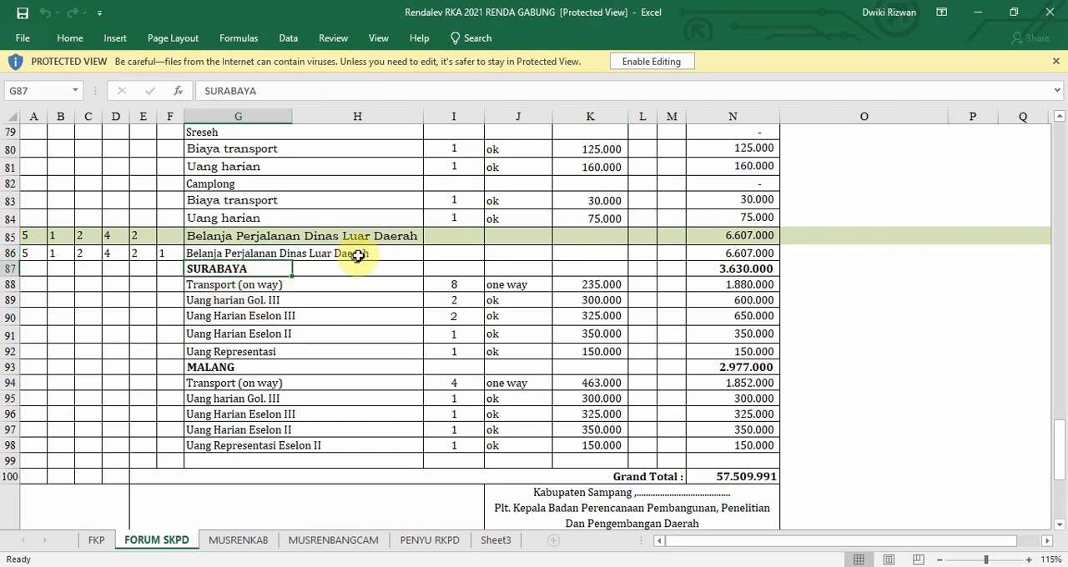
pyautogui.click(224, 287)
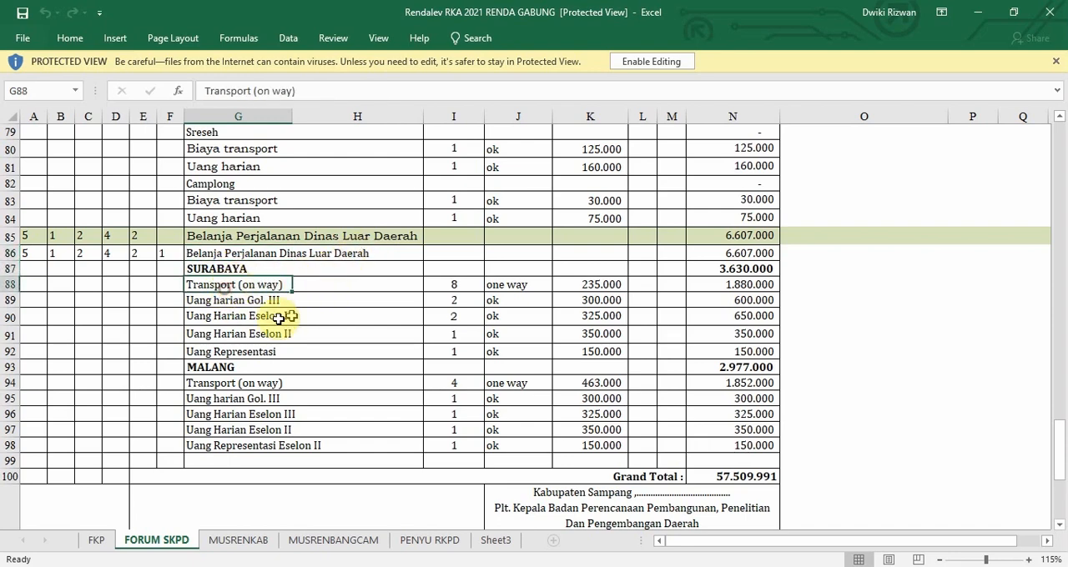
pyautogui.click(228, 302)
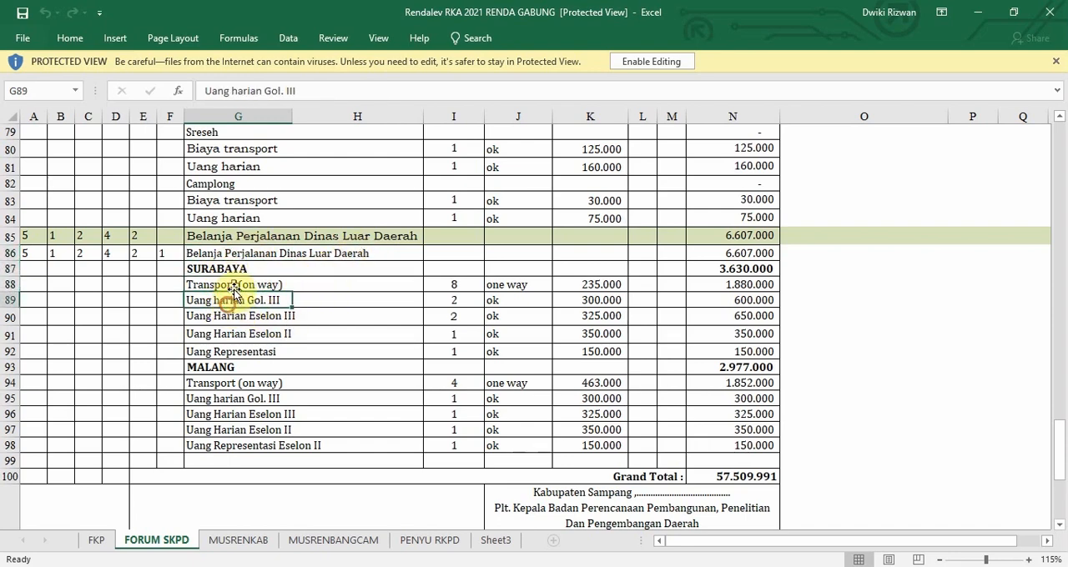
pyautogui.click(207, 317)
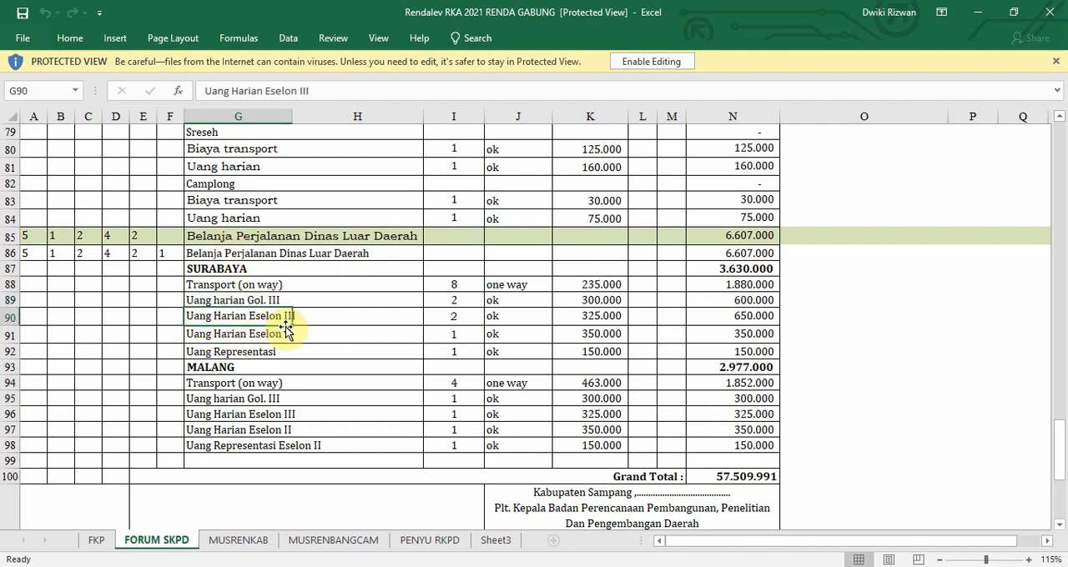
pyautogui.click(258, 351)
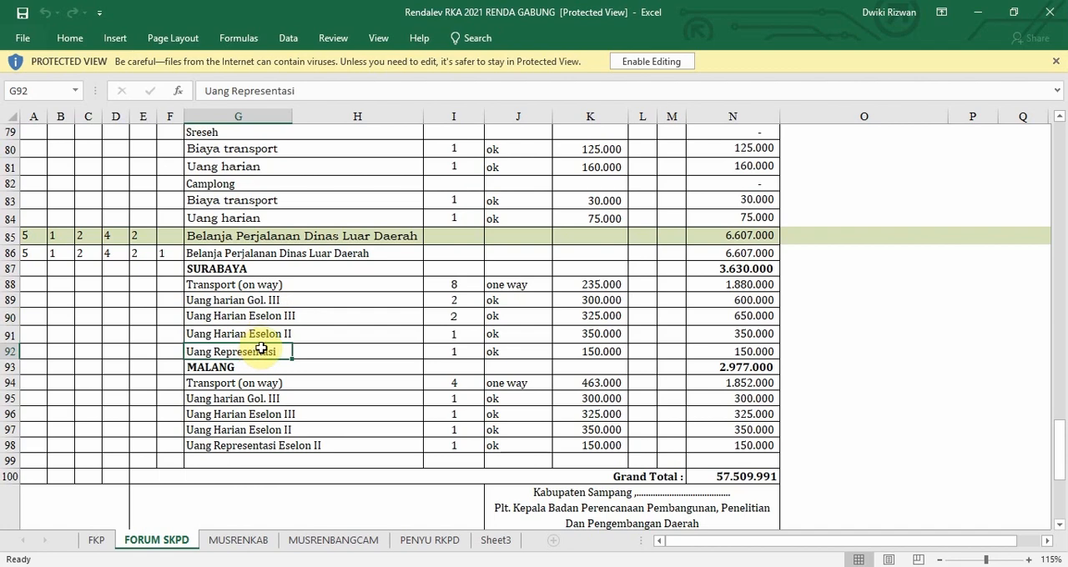
# Examine the MALANG transport, daily allowance and representation rows under Belanja Perjalanan Dinas Luar Daerah in the FORUM SKPD sheet.
pyautogui.click(223, 370)
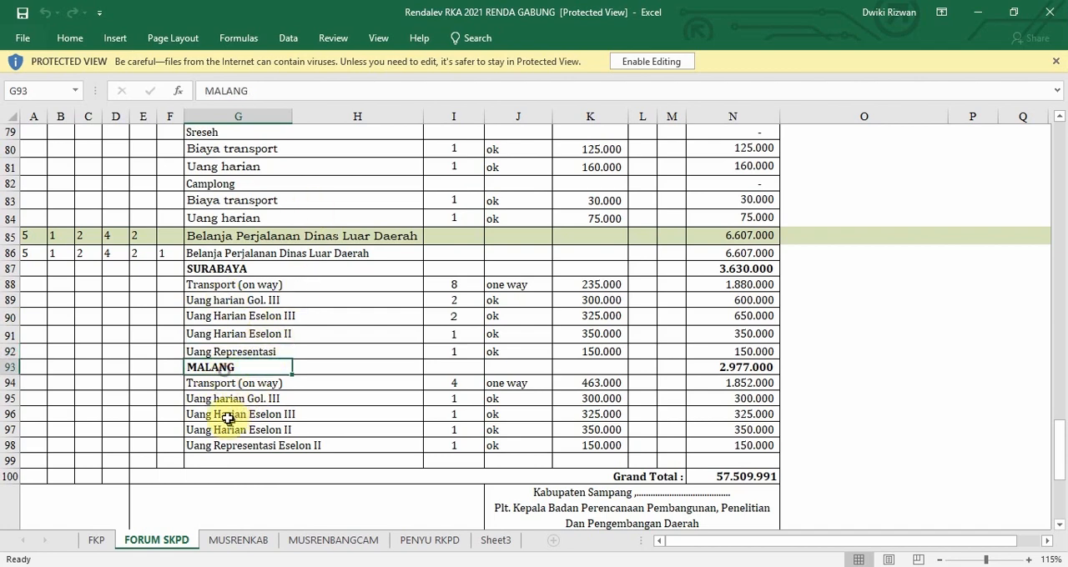
pyautogui.click(225, 399)
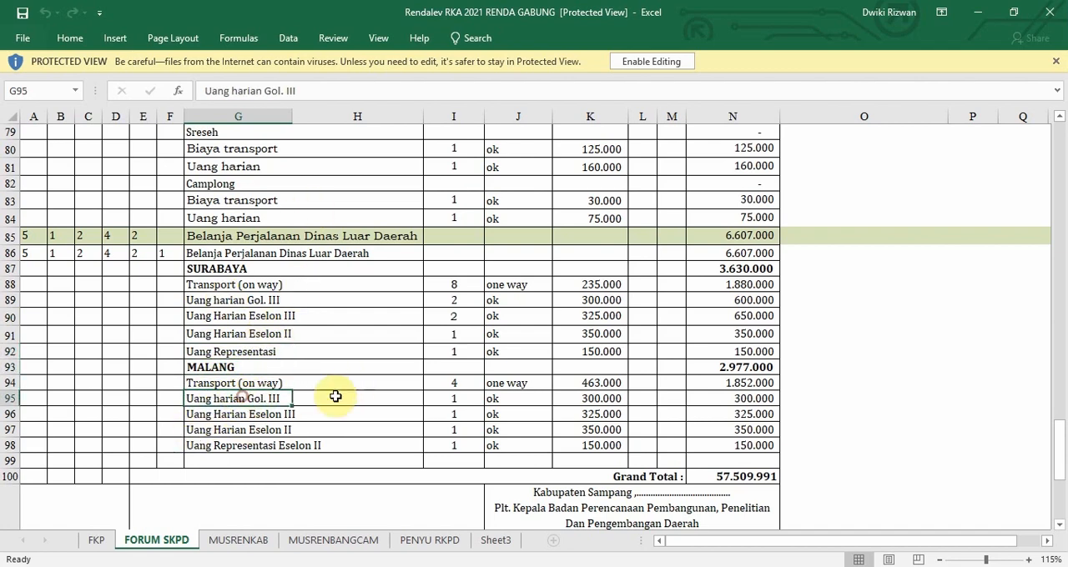
pyautogui.click(287, 414)
pyautogui.click(317, 389)
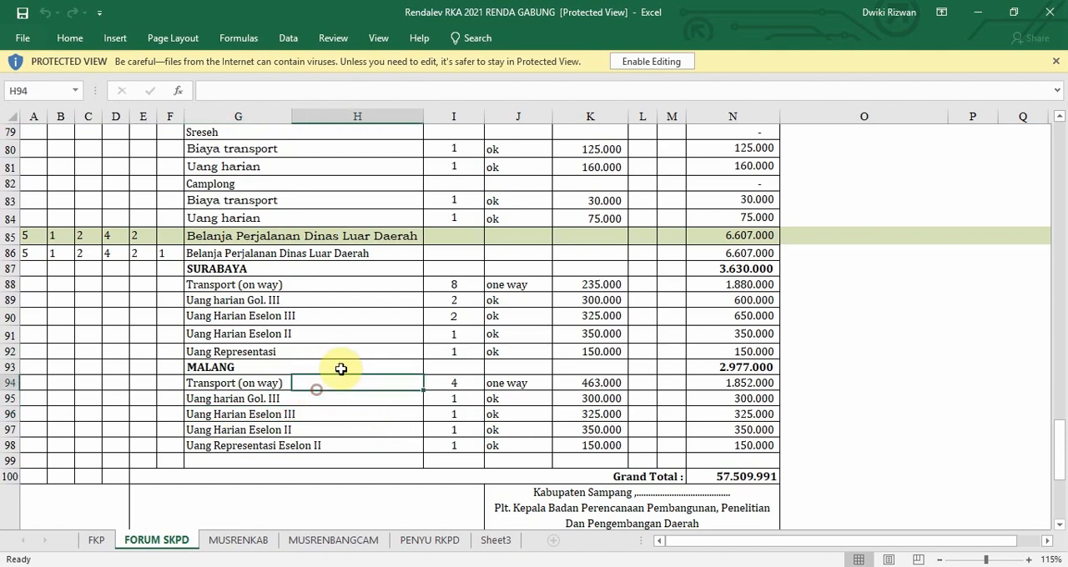
pyautogui.click(332, 357)
pyautogui.click(232, 372)
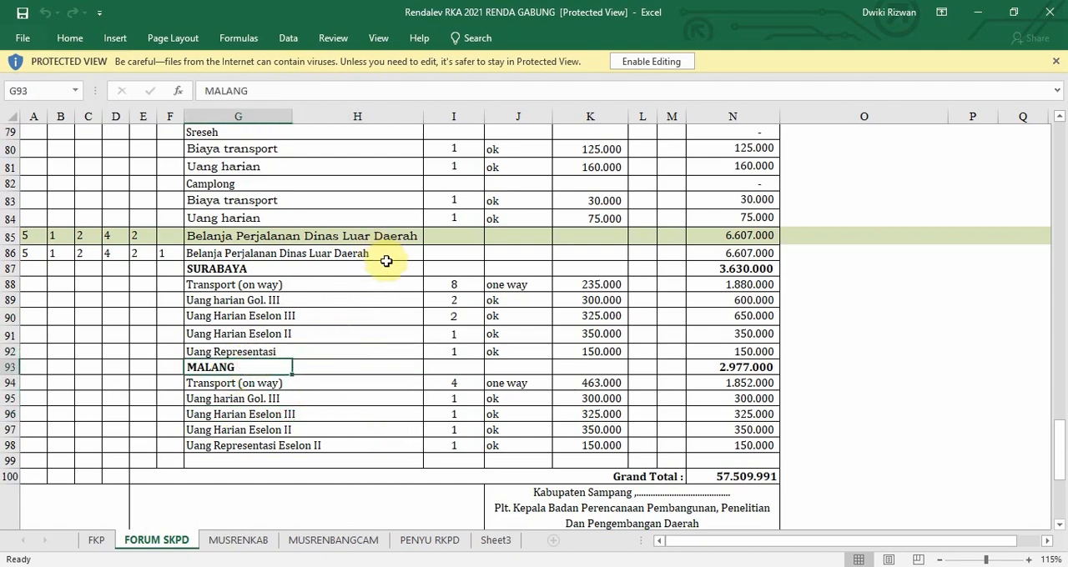
pyautogui.scroll(-1, 225, 339)
pyautogui.scroll(1, 221, 334)
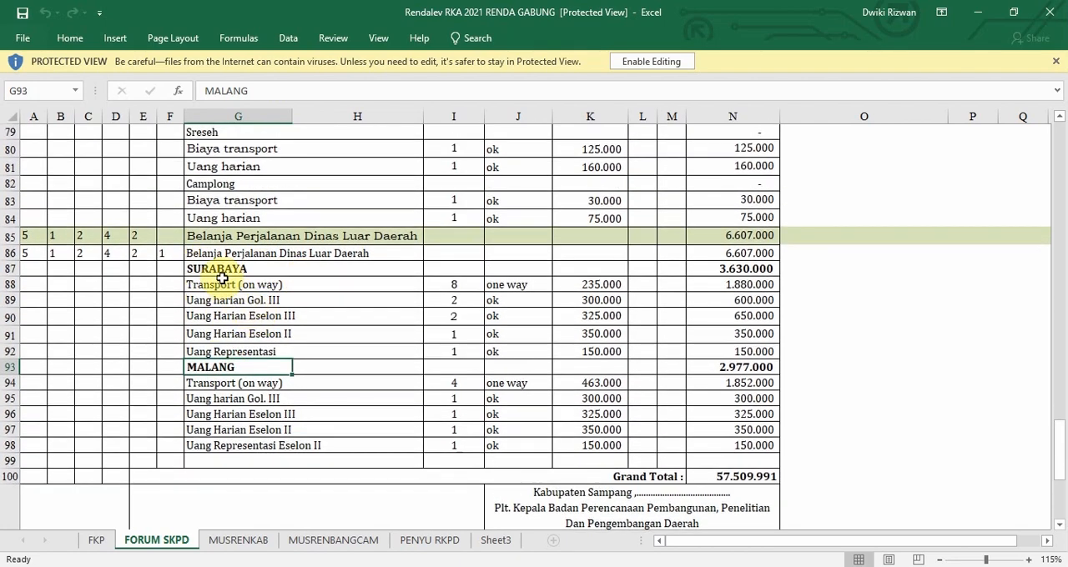
# Examine the SURABAYA heading row in the FORUM SKPD sheet, including its quantity cell and subtotal formula.
pyautogui.click(204, 269)
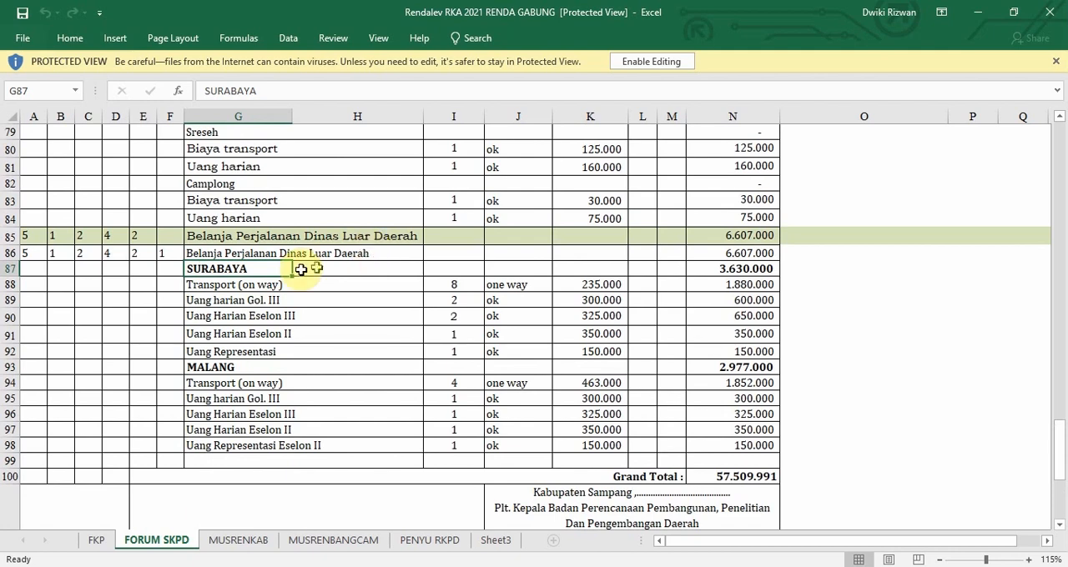
pyautogui.click(210, 286)
pyautogui.click(204, 269)
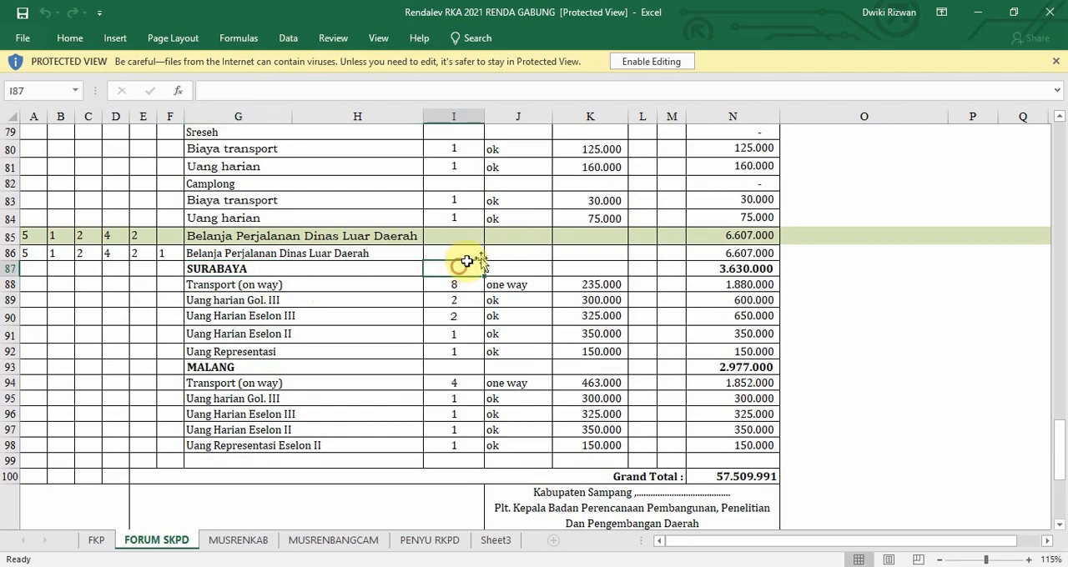
pyautogui.click(458, 268)
pyautogui.moveTo(1060, 439)
pyautogui.mouseDown()
pyautogui.moveTo(1051, 286)
pyautogui.moveTo(1029, 190)
pyautogui.moveTo(1064, 359)
pyautogui.moveTo(1061, 434)
pyautogui.mouseUp()
pyautogui.click(723, 334)
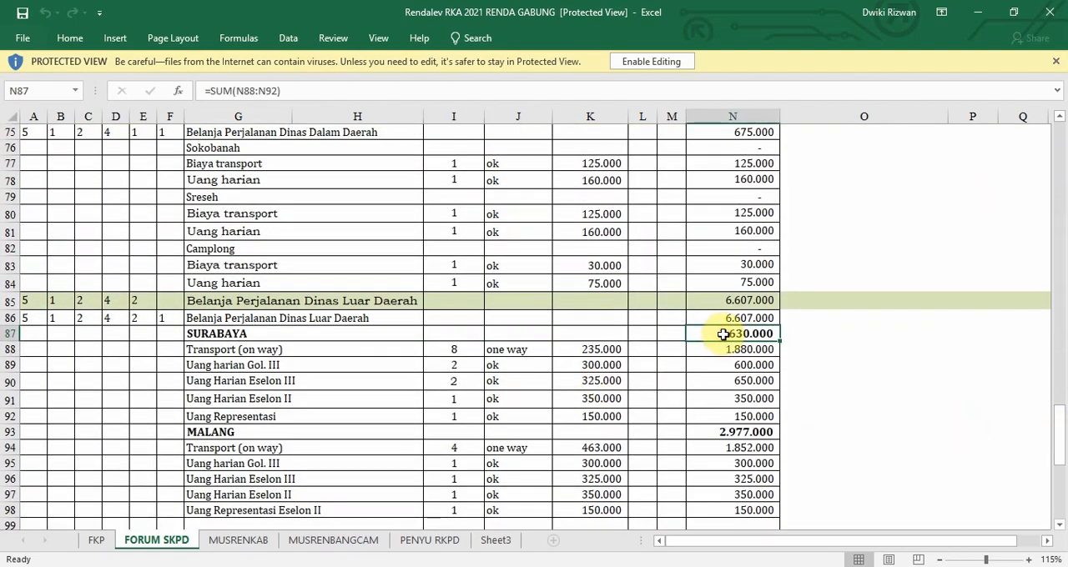
pyautogui.click(247, 344)
pyautogui.click(242, 333)
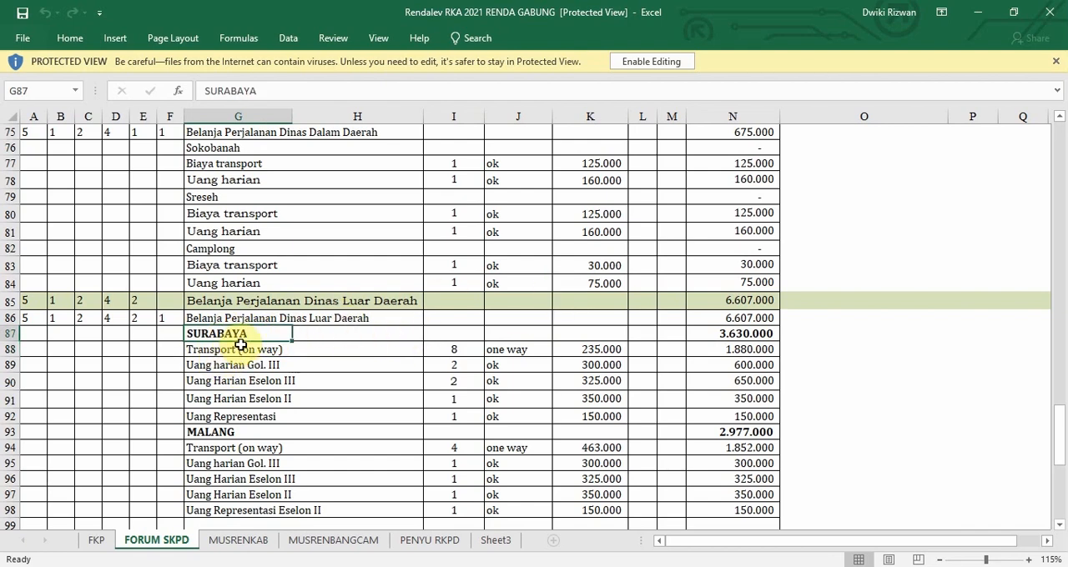
# Compare the Surabaya items from Transport (on way) to Uang Representasi with the SURABAYA heading row that groups them.
pyautogui.moveTo(221, 351); pyautogui.dragTo(226, 416)
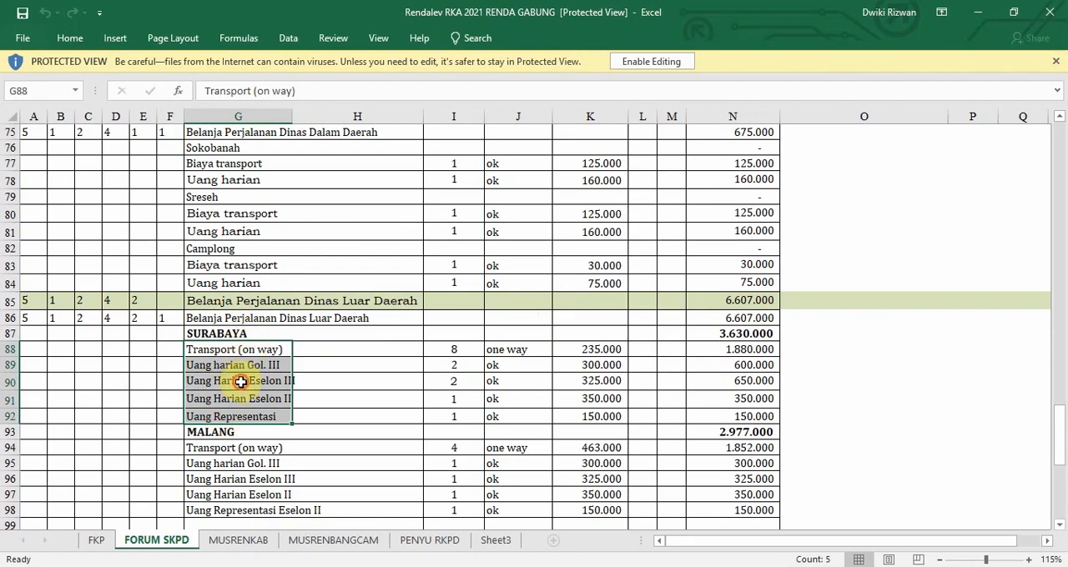
pyautogui.moveTo(240, 381); pyautogui.dragTo(259, 344)
pyautogui.click(232, 335)
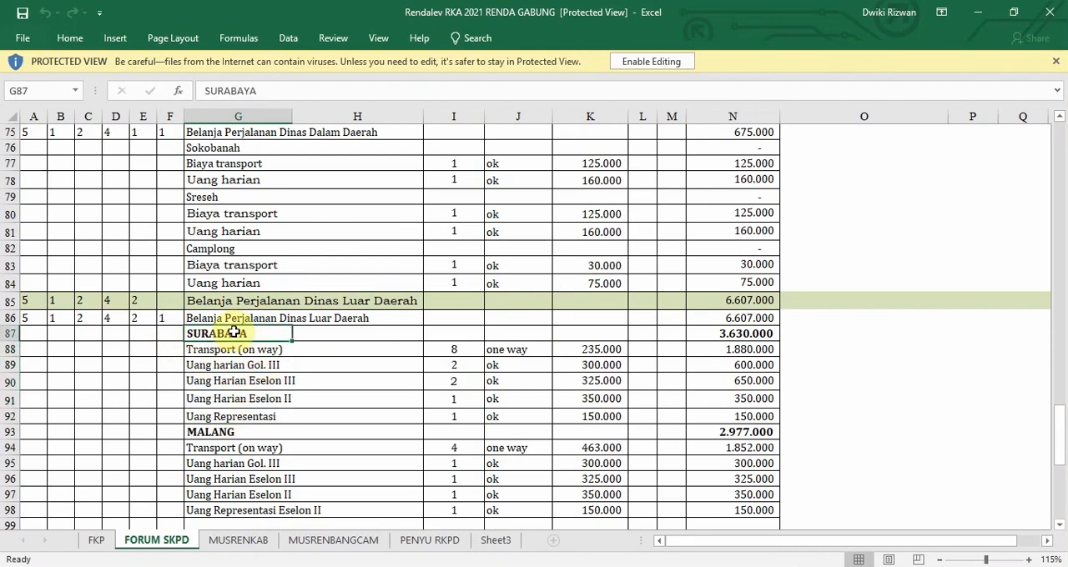
pyautogui.moveTo(467, 333); pyautogui.dragTo(621, 336)
pyautogui.click(739, 333)
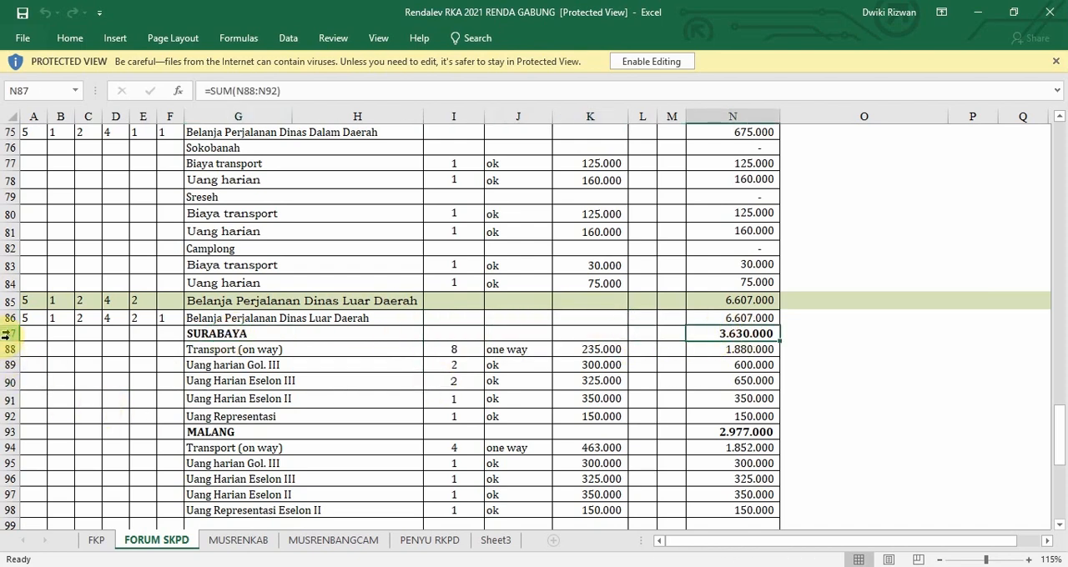
pyautogui.moveTo(9, 334); pyautogui.dragTo(225, 328)
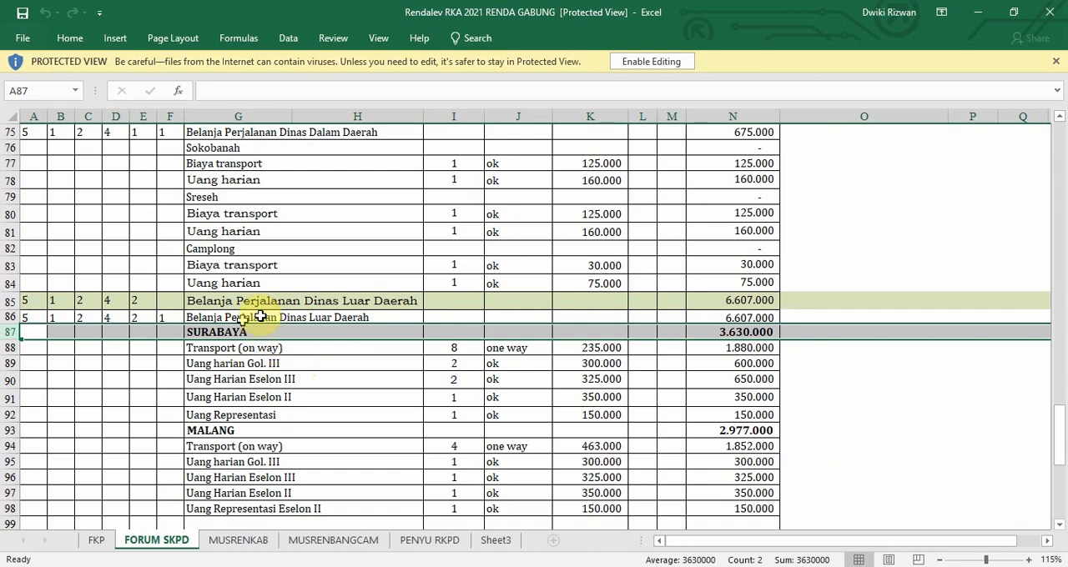
pyautogui.click(265, 380)
pyautogui.click(246, 348)
pyautogui.scroll(-2, 263, 333)
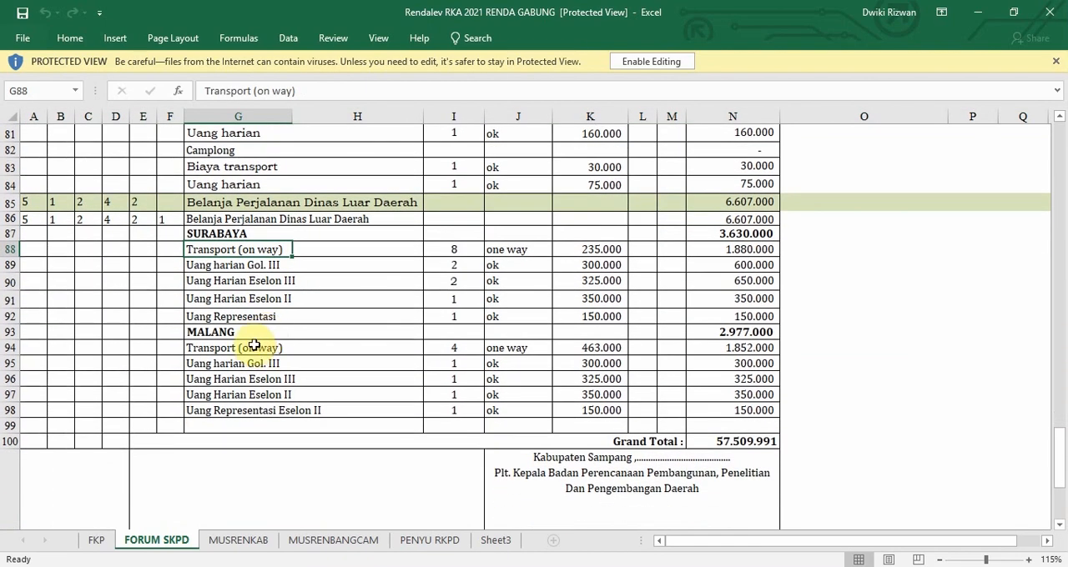
# Place the workbook beside SIPD, showing the travel rows with their quantities and unit prices next to the expense list.
pyautogui.press('super+Left')
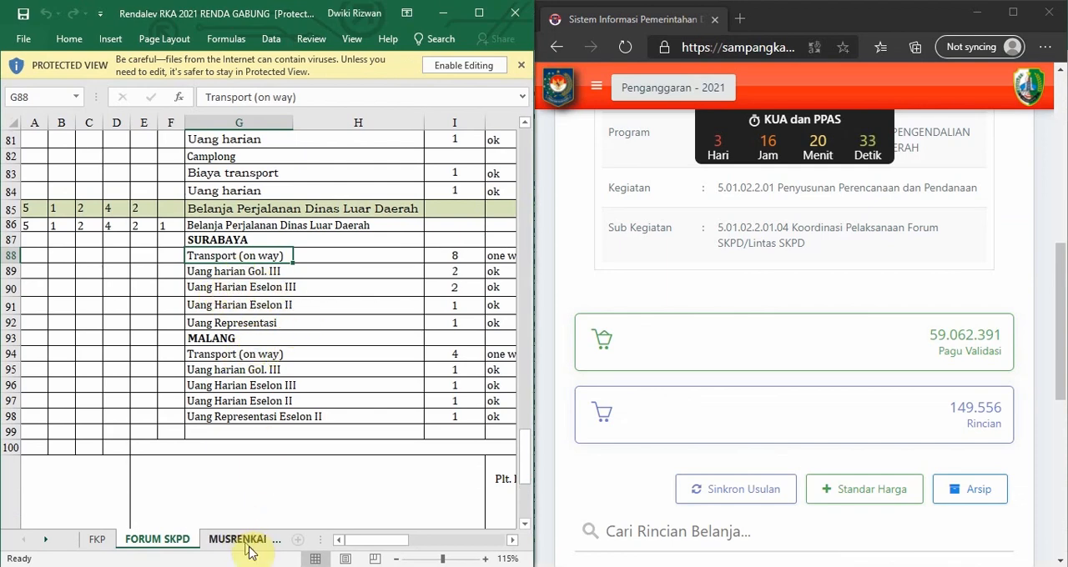
pyautogui.moveTo(353, 547); pyautogui.dragTo(420, 552)
pyautogui.scroll(-3, 901, 262)
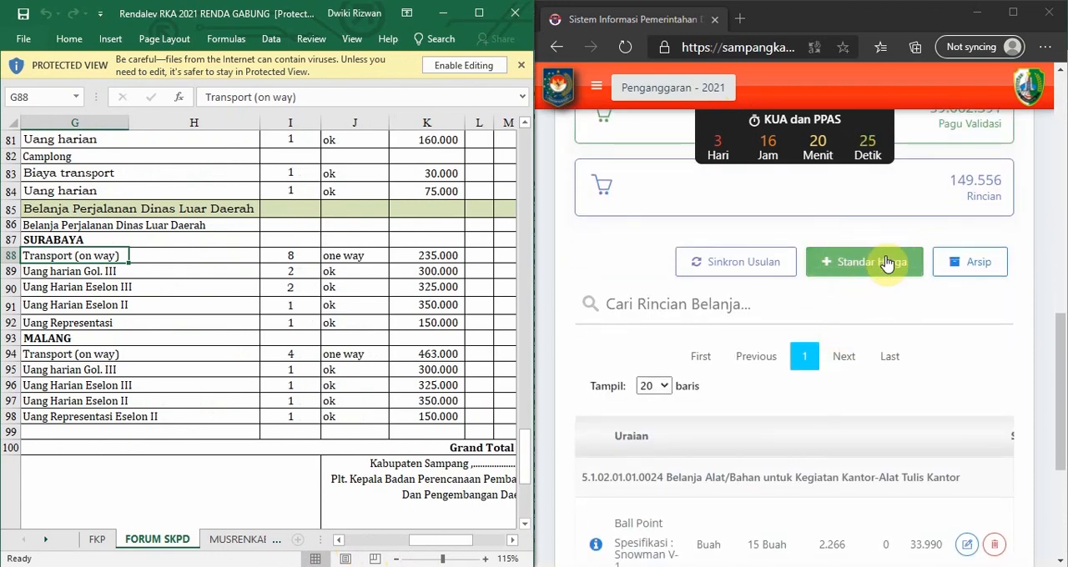
# Start a Standar Harga expense entry with type Belanja Barang Jasa dan Modal and account 5.1.02.04.01.0001 Belanja Perjalanan Dinas Biasa.
pyautogui.click(887, 263)
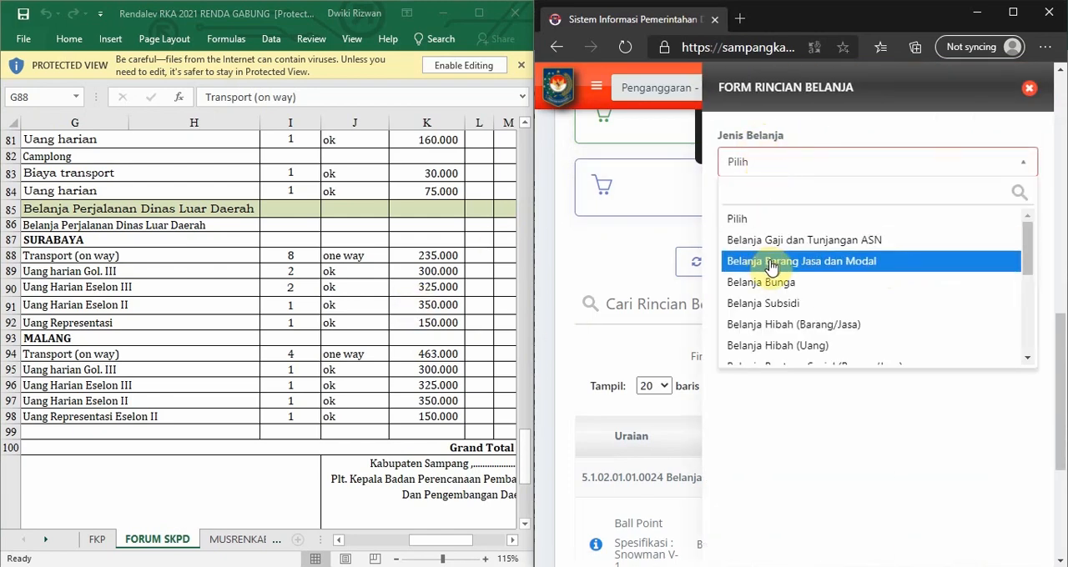
pyautogui.click(857, 265)
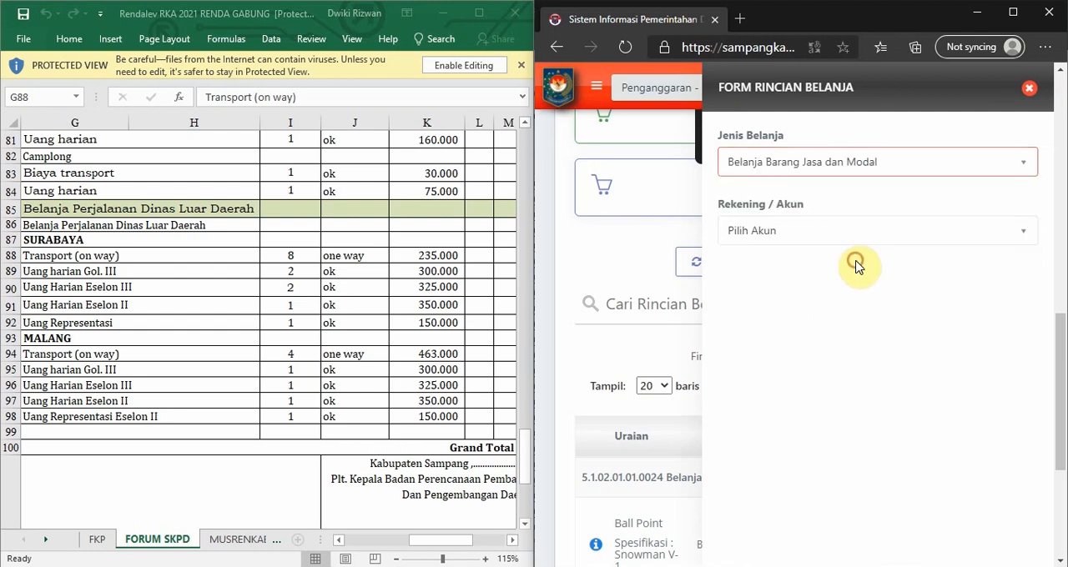
pyautogui.click(771, 231)
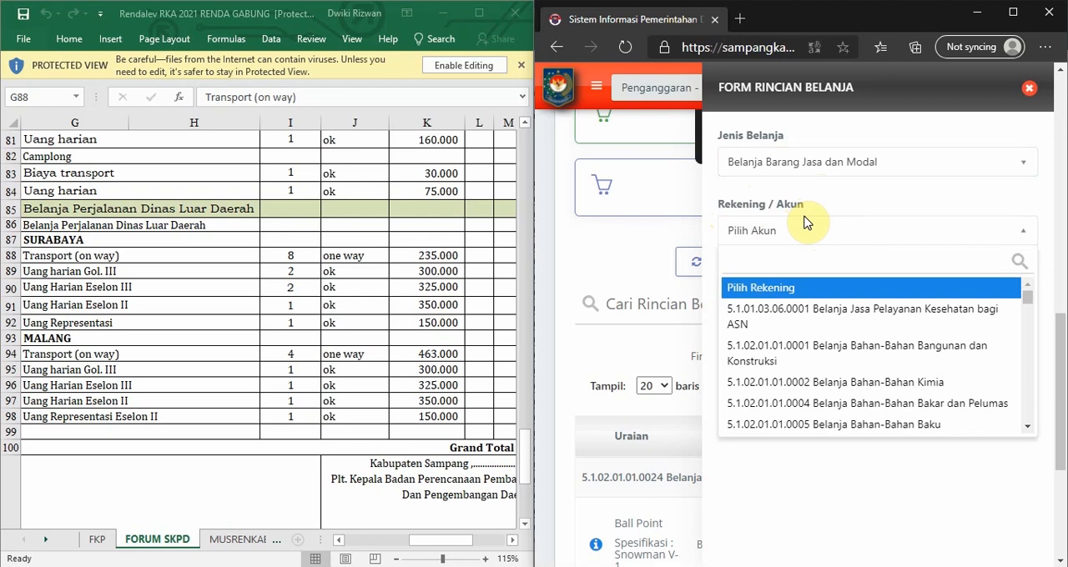
pyautogui.write('perjalanan ')
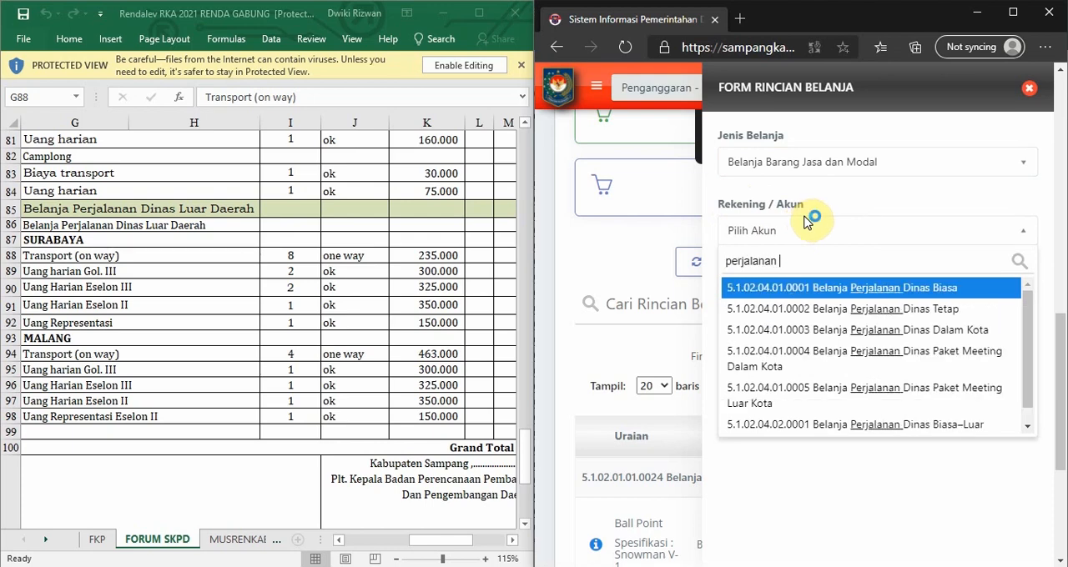
pyautogui.write('dinas')
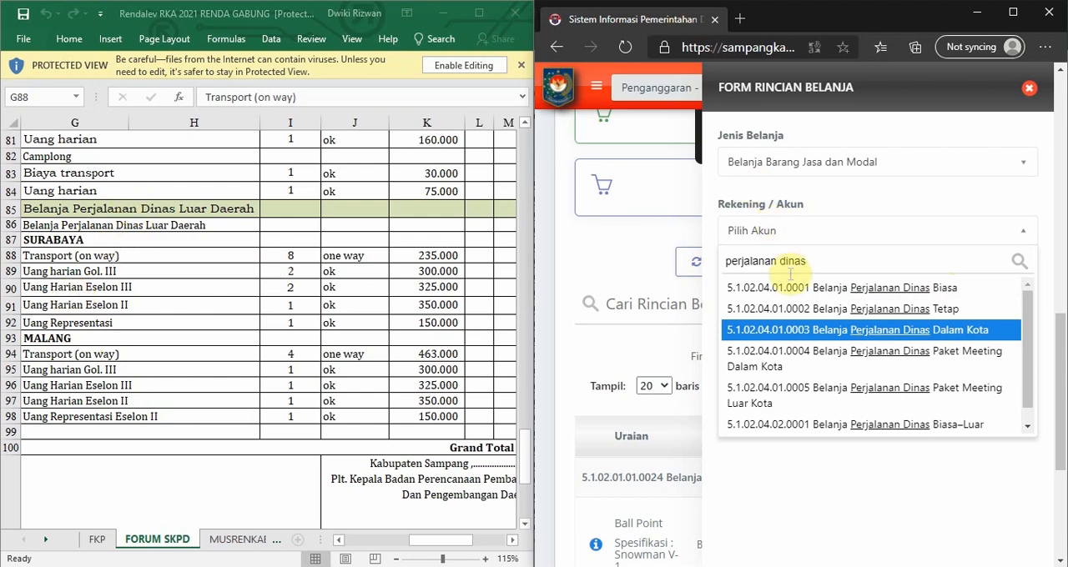
pyautogui.click(841, 297)
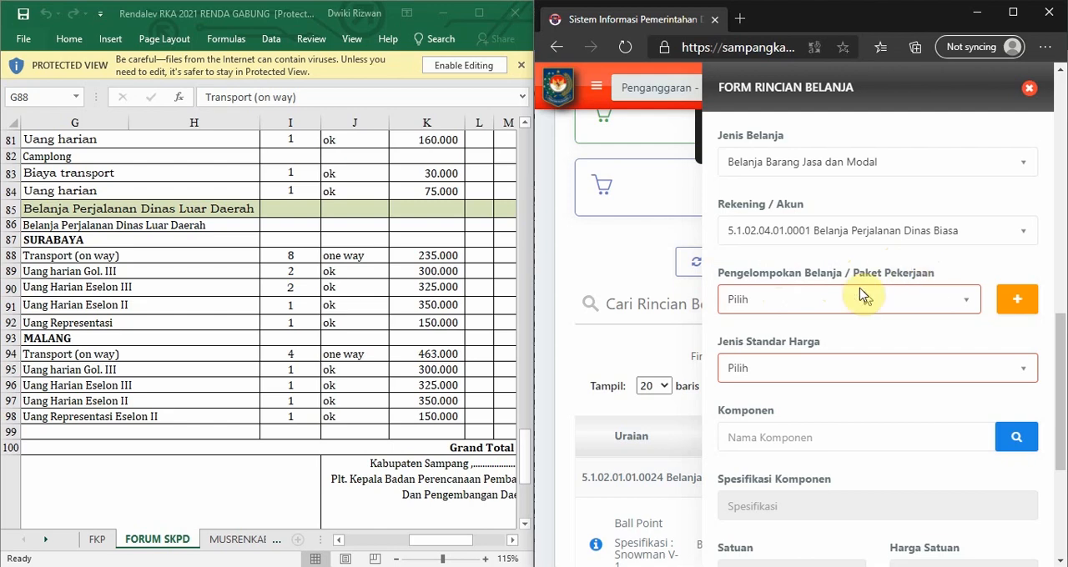
# Check which Pengelompokan Belanja / Paket Pekerjaan options are available for the new expense entry.
pyautogui.click(959, 302)
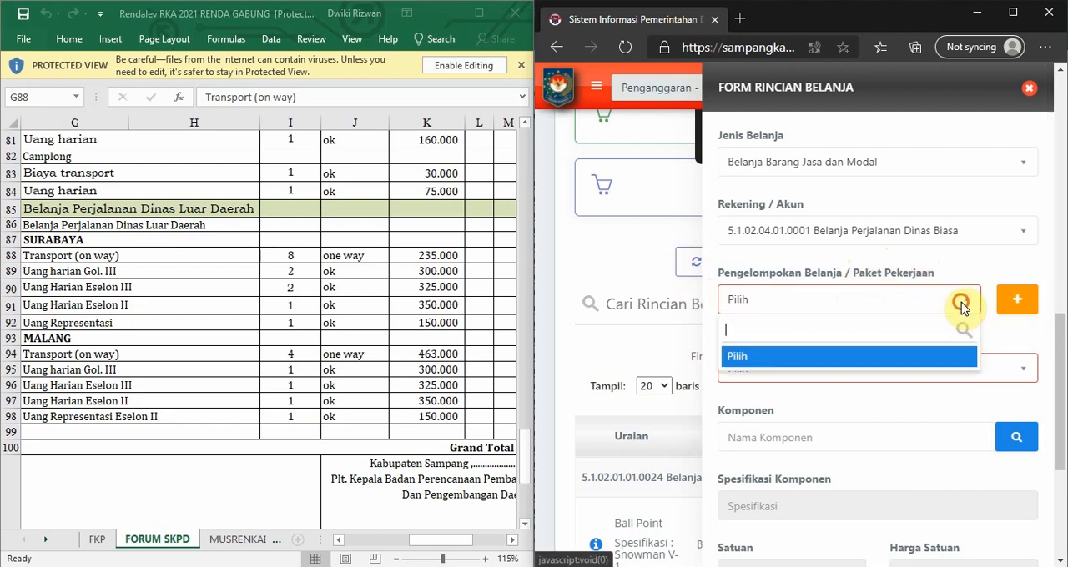
pyautogui.click(743, 357)
pyautogui.click(764, 293)
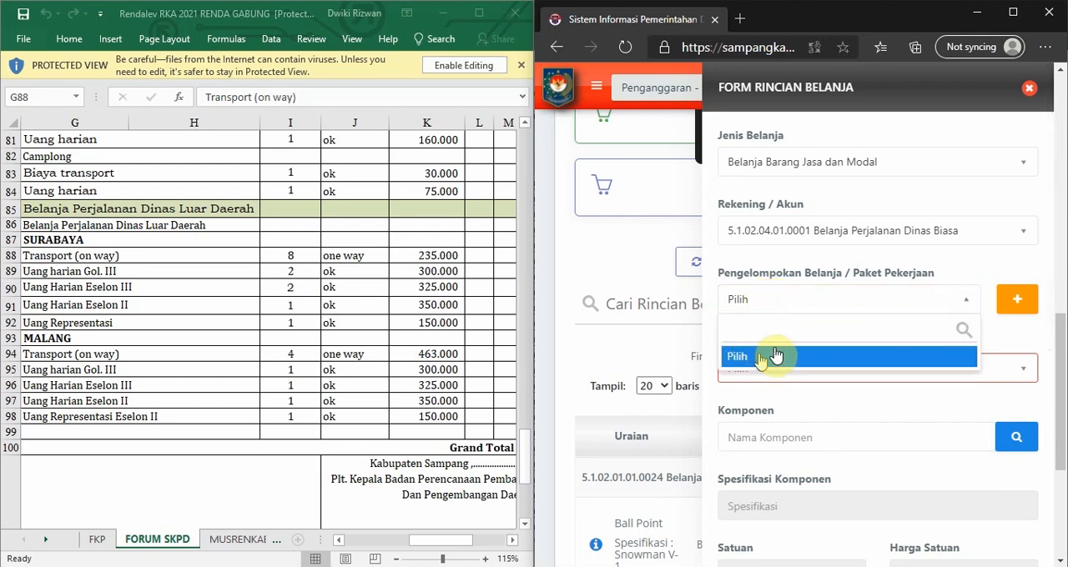
pyautogui.click(783, 297)
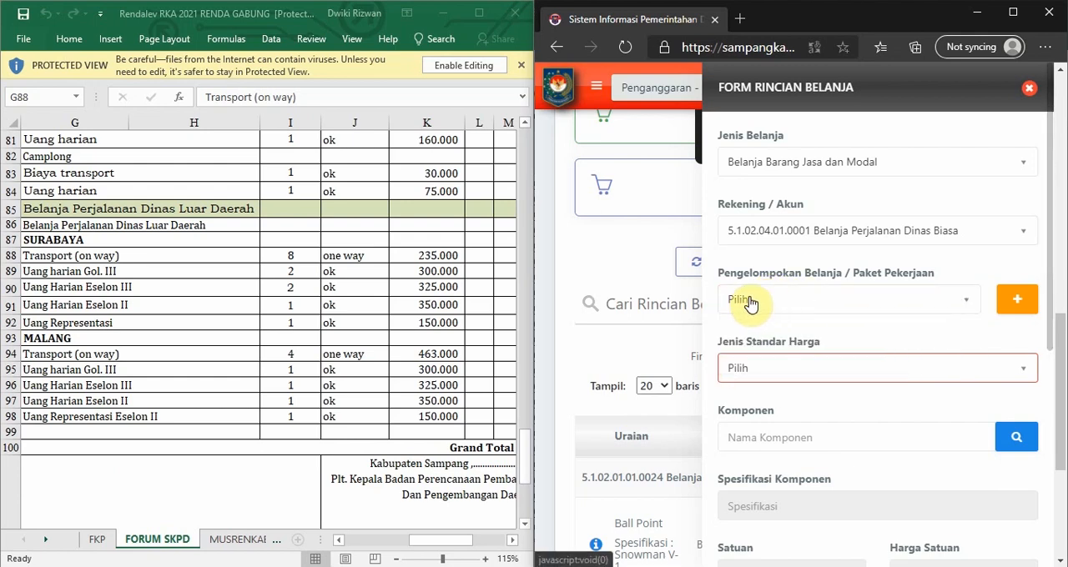
# Add a grouping of category Pengelompokan Belanja with the description SURABAYA, taken from the heading in the FORUM SKPD sheet, and save it.
pyautogui.click(55, 248)
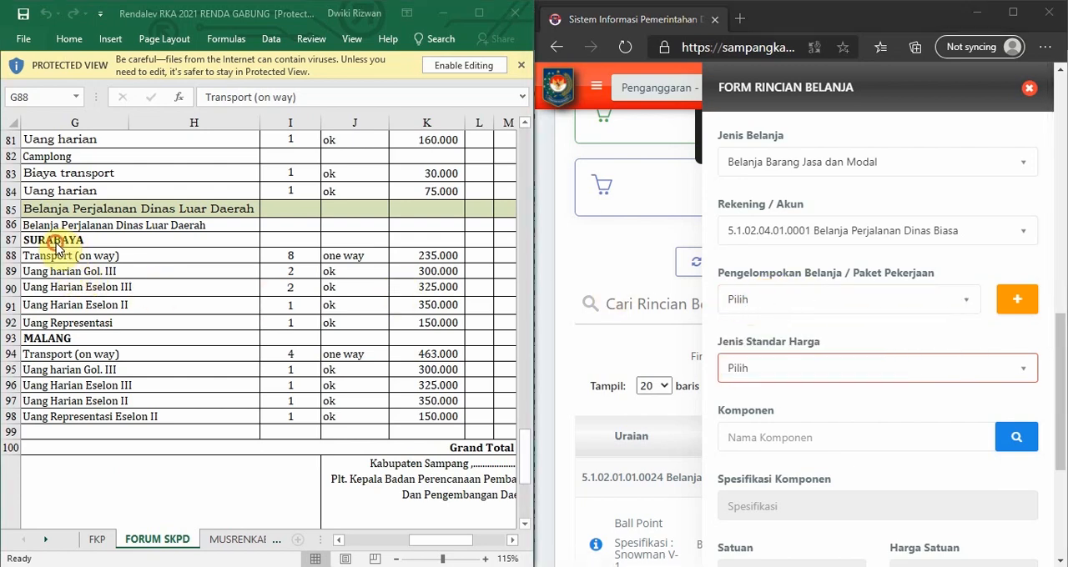
pyautogui.click(50, 239)
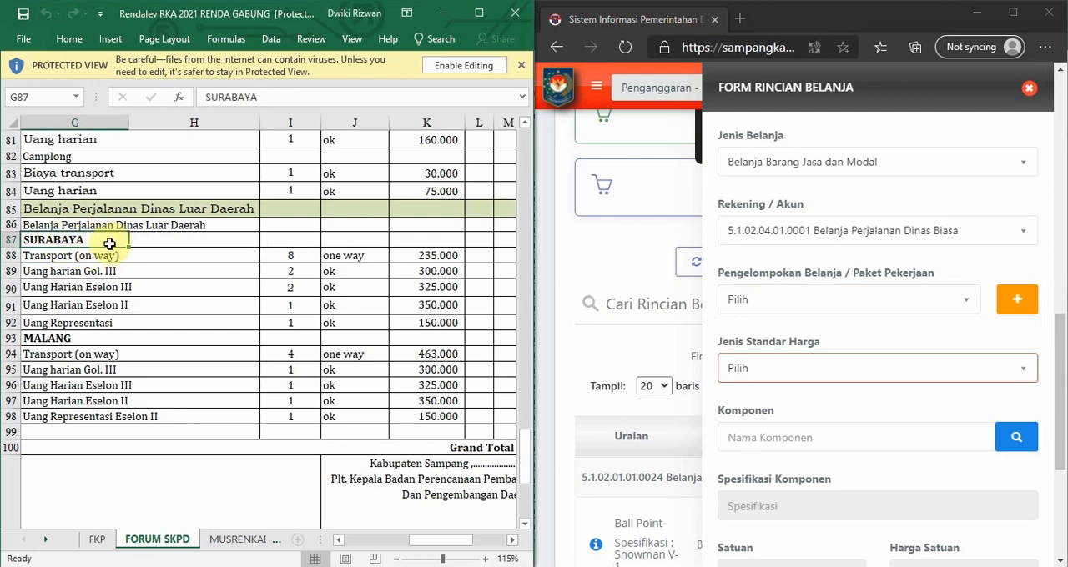
pyautogui.click(1019, 302)
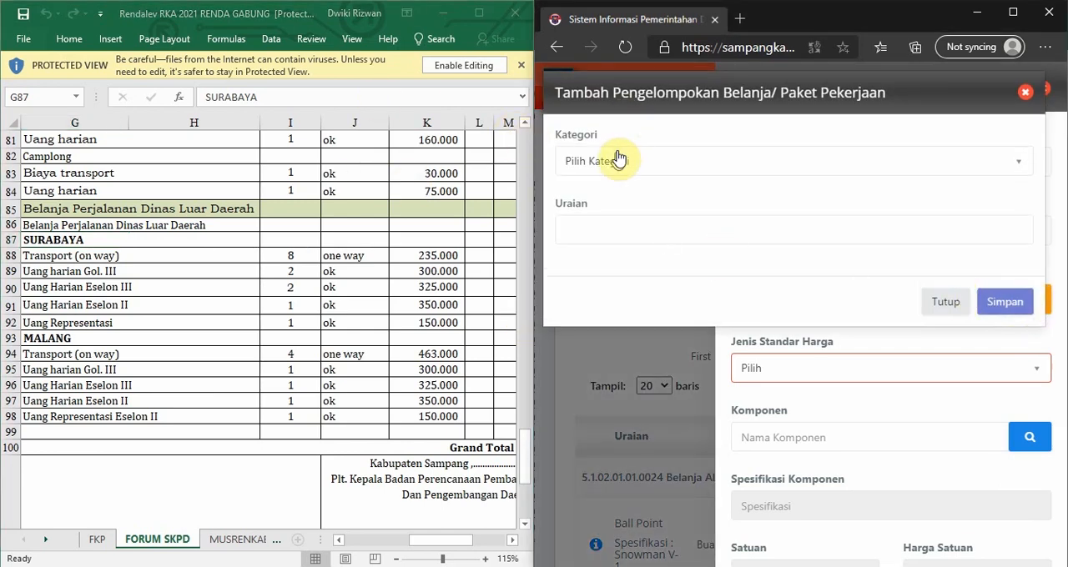
pyautogui.click(635, 162)
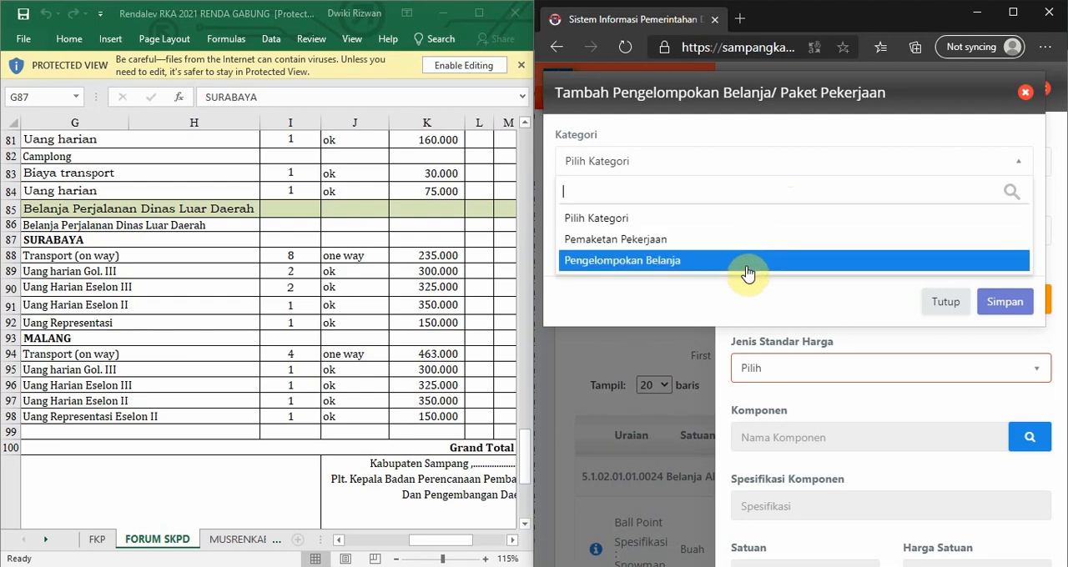
pyautogui.click(665, 262)
pyautogui.click(664, 228)
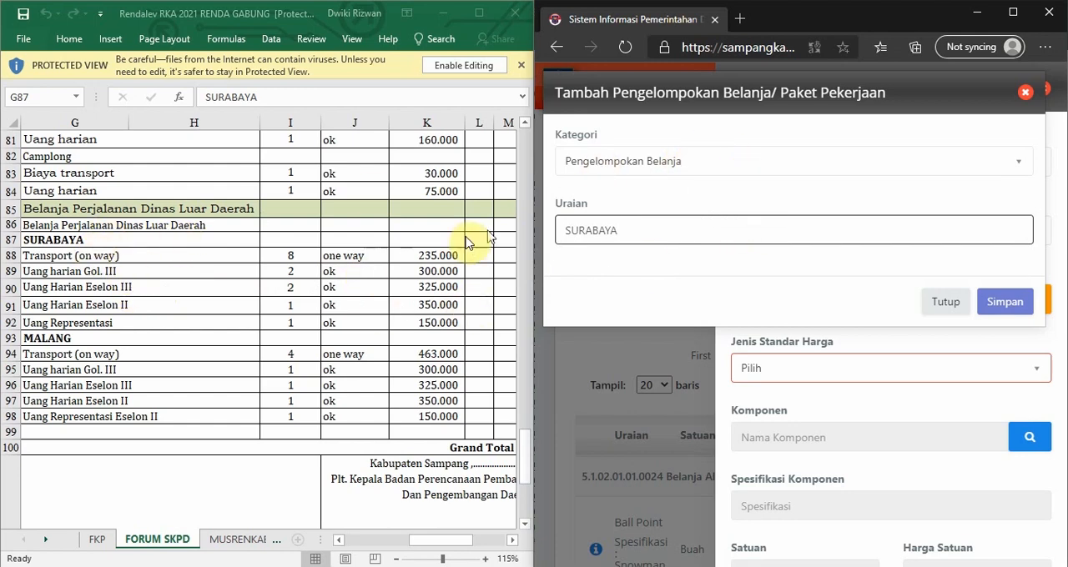
pyautogui.click(1005, 305)
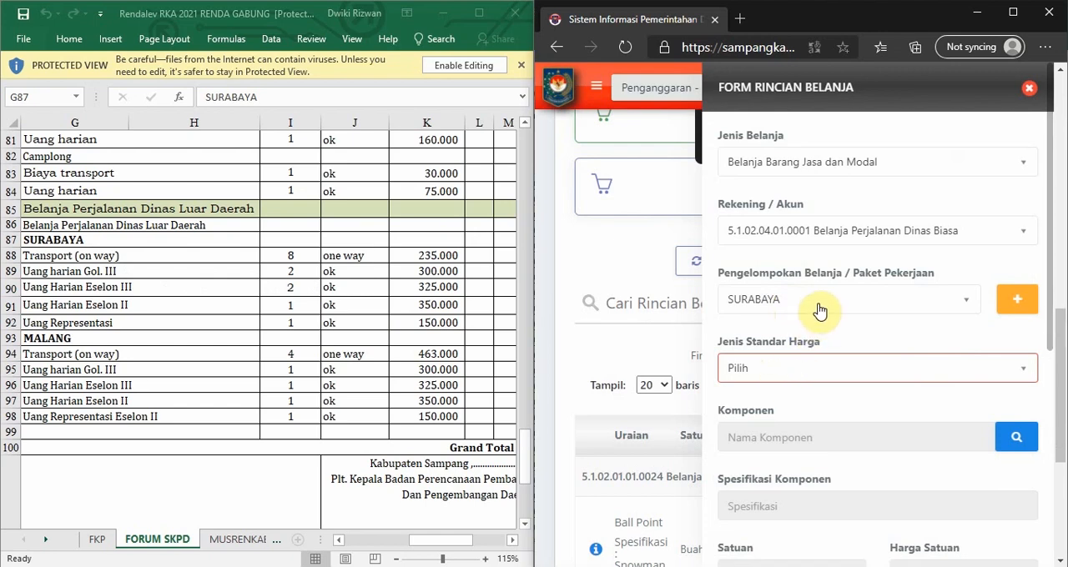
# Review the Pengelompokan Belanja / Paket Pekerjaan choices and keep SURABAYA selected.
pyautogui.click(818, 304)
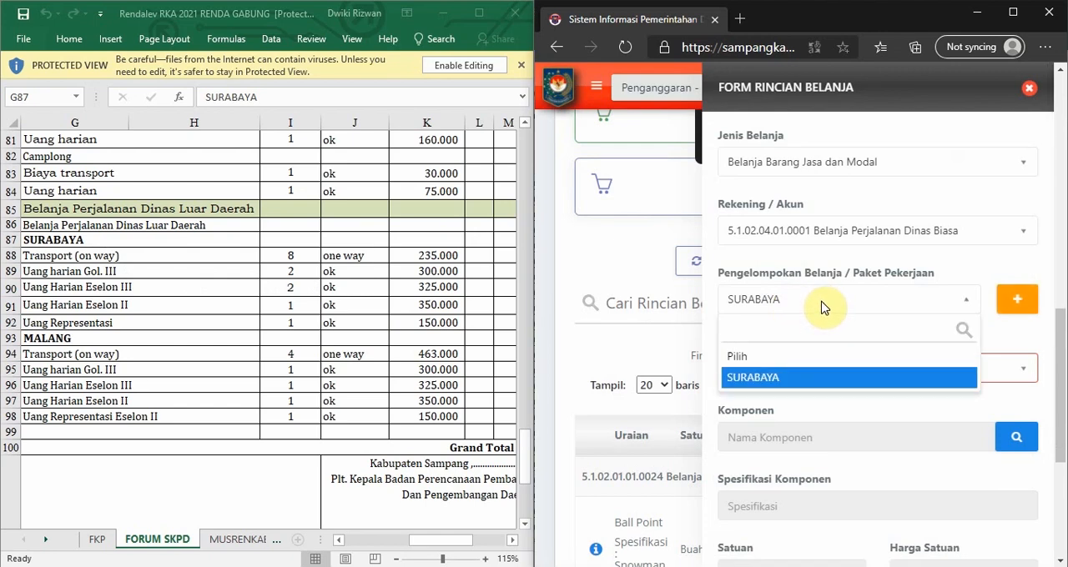
pyautogui.click(822, 305)
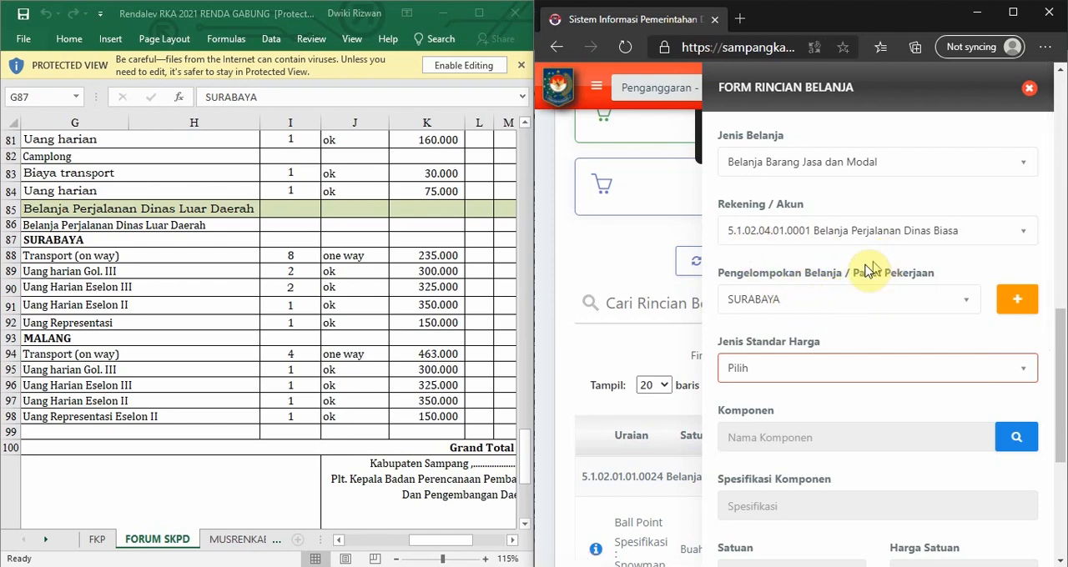
pyautogui.scroll(-1, 867, 266)
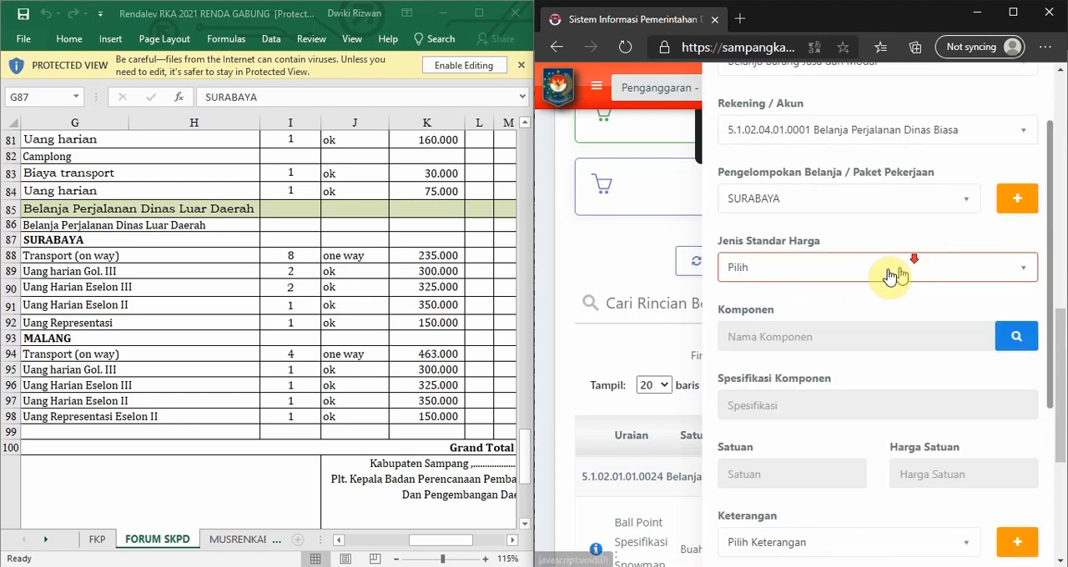
# Add a grouping of category Pemaketan Pekerjaan with the description SURABAYA, save it and return to the expense form.
pyautogui.click(1015, 197)
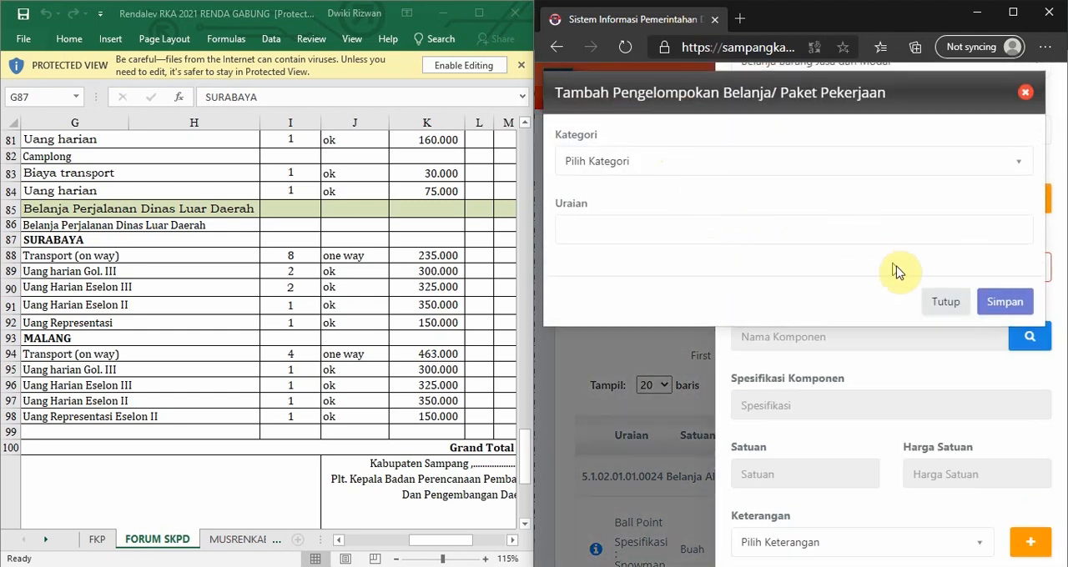
pyautogui.click(751, 163)
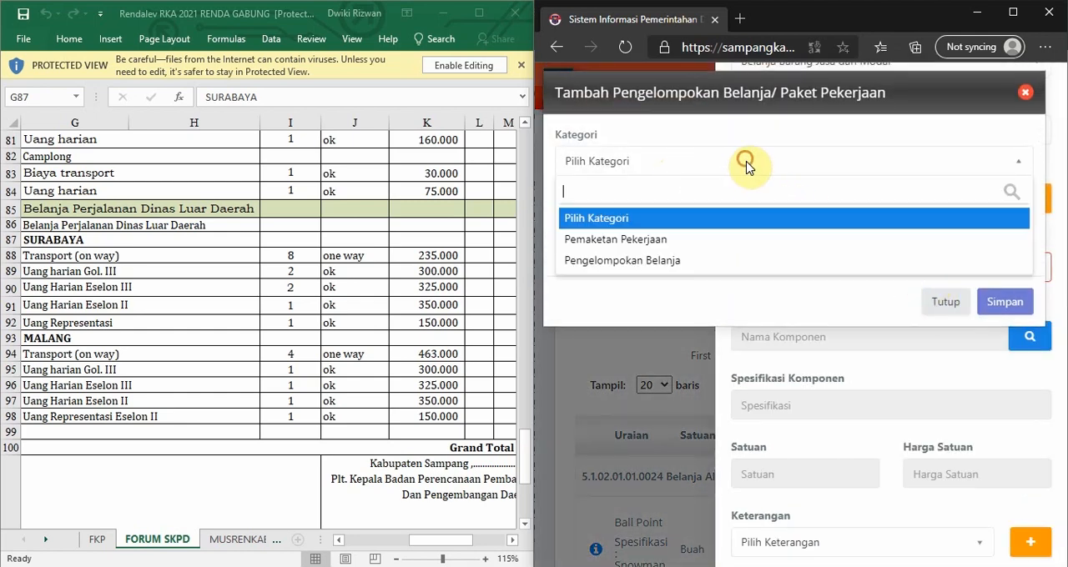
pyautogui.click(710, 250)
pyautogui.click(633, 231)
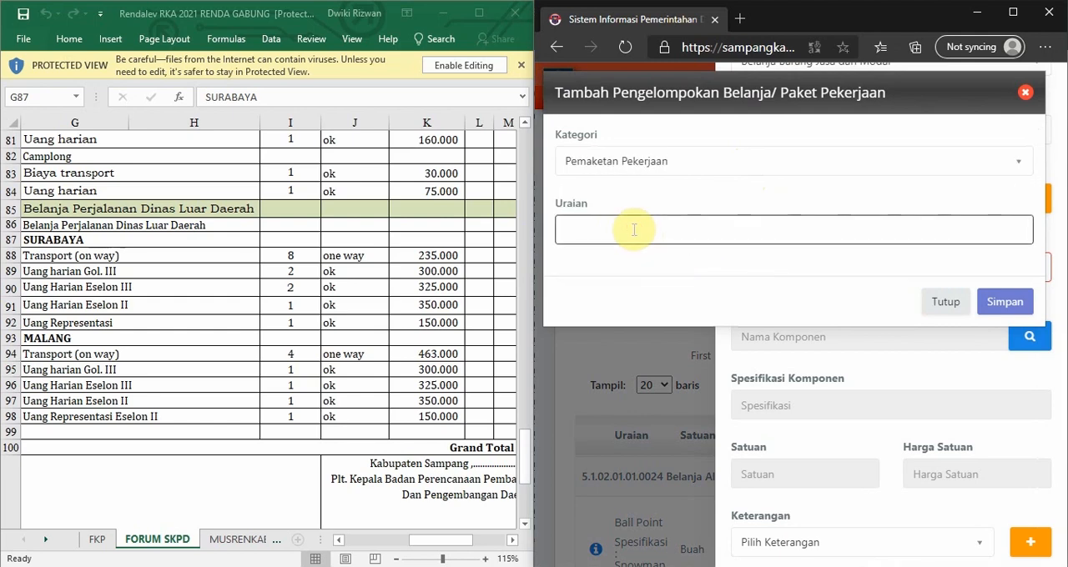
pyautogui.click(1001, 298)
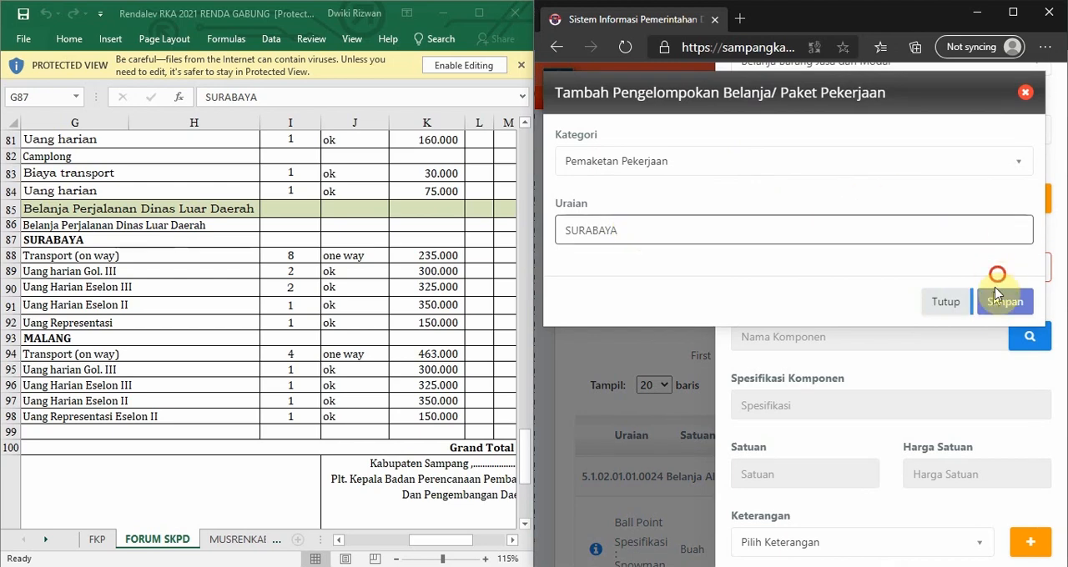
pyautogui.click(779, 414)
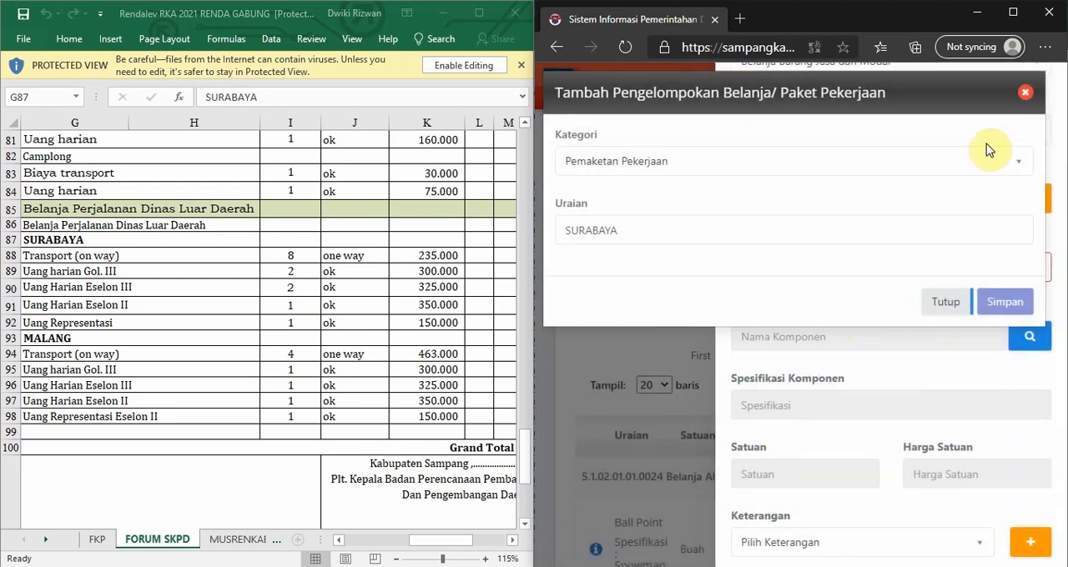
pyautogui.click(1012, 92)
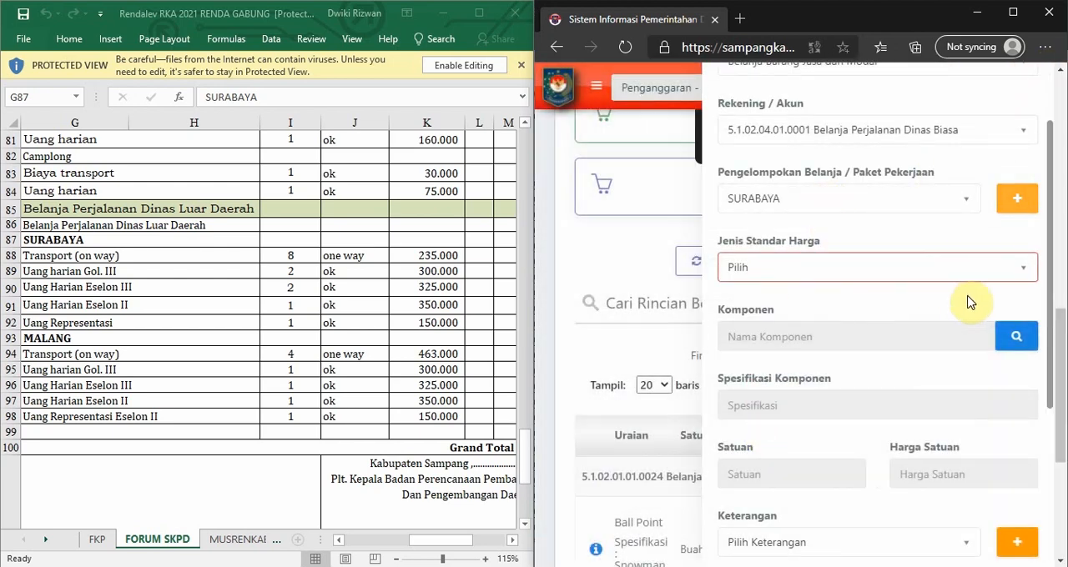
# Set Jenis Standar Harga of the expense entry to SBU.
pyautogui.scroll(2, 926, 309)
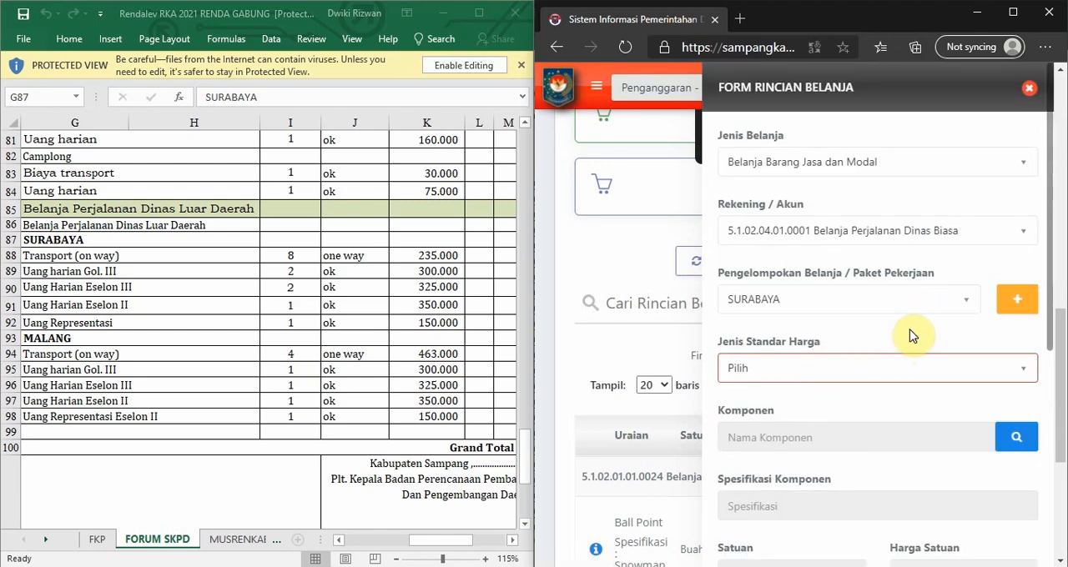
pyautogui.scroll(-1, 889, 356)
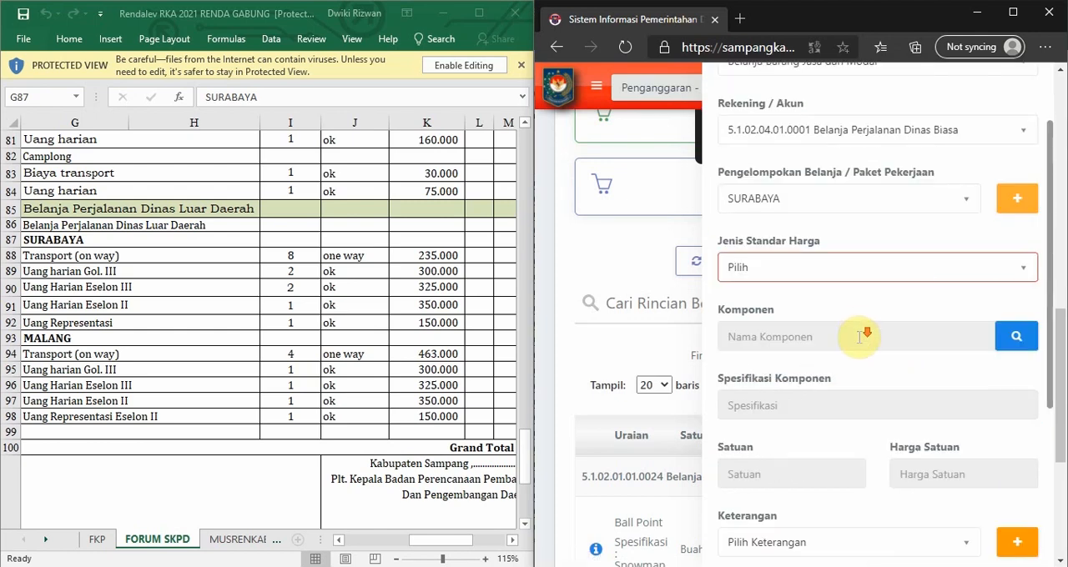
pyautogui.click(837, 266)
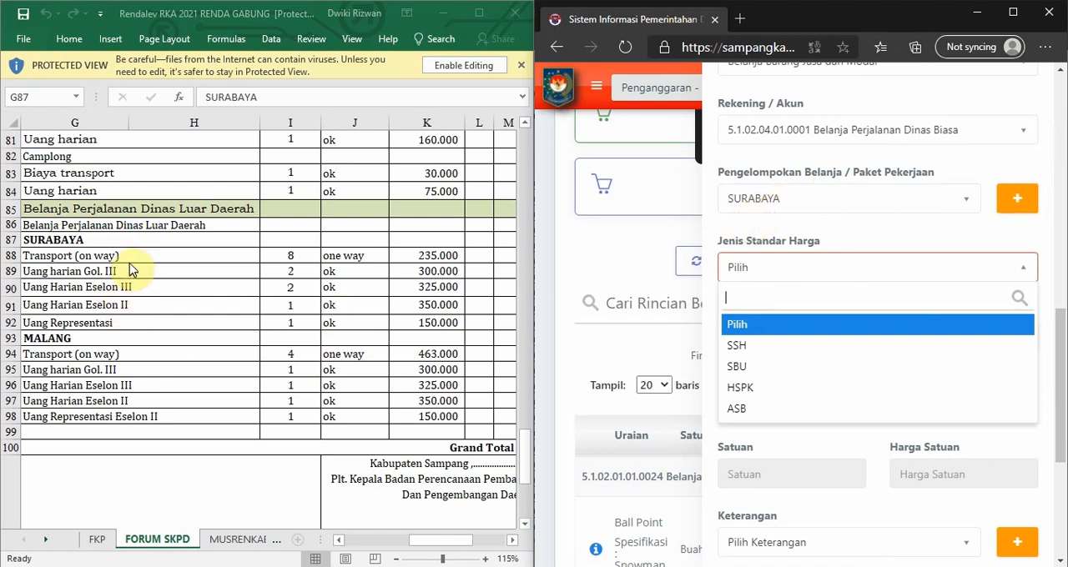
pyautogui.click(748, 367)
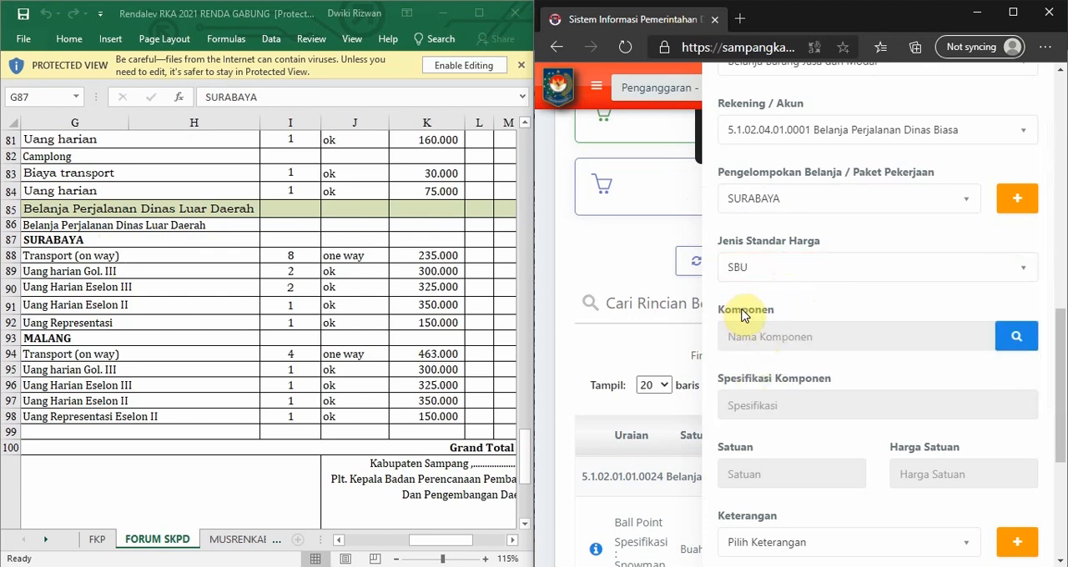
# Search the SBU component list for TRANSPORT SURABAYA, matching the Transport (on way) row under SURABAYA in the workbook.
pyautogui.scroll(-1, 743, 315)
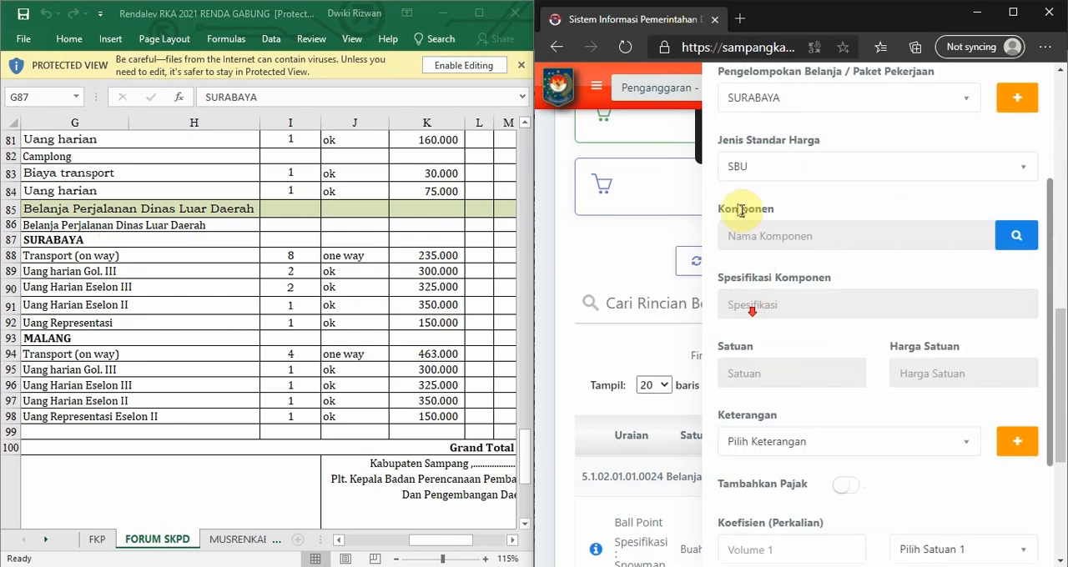
pyautogui.click(1015, 242)
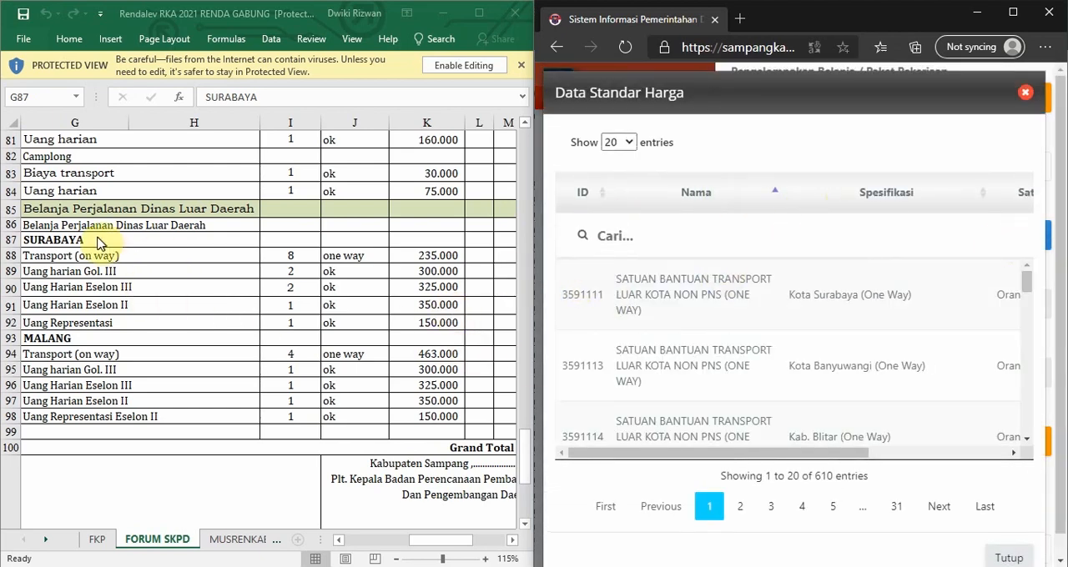
pyautogui.click(50, 262)
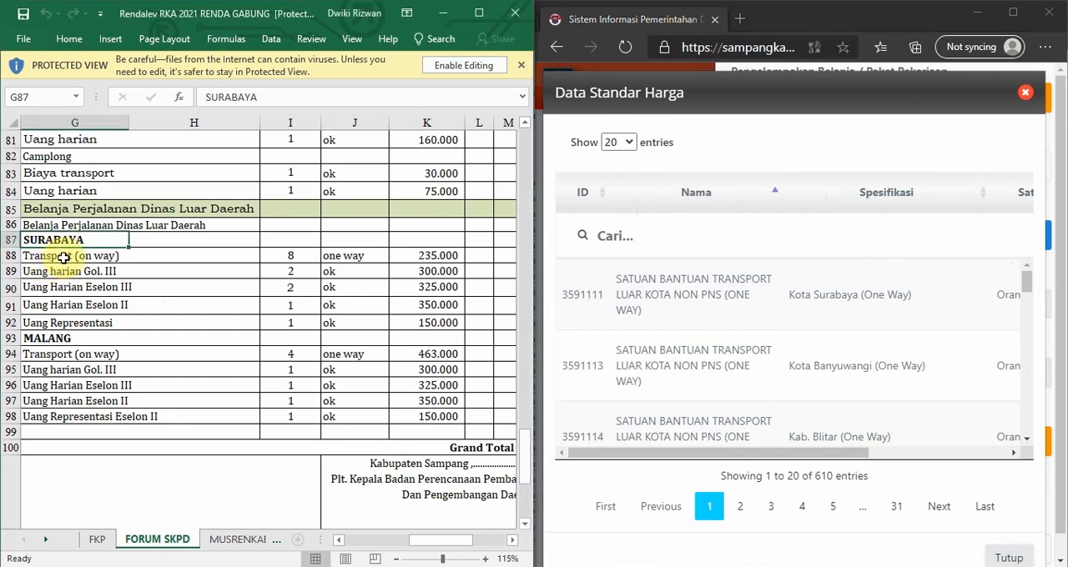
pyautogui.click(35, 260)
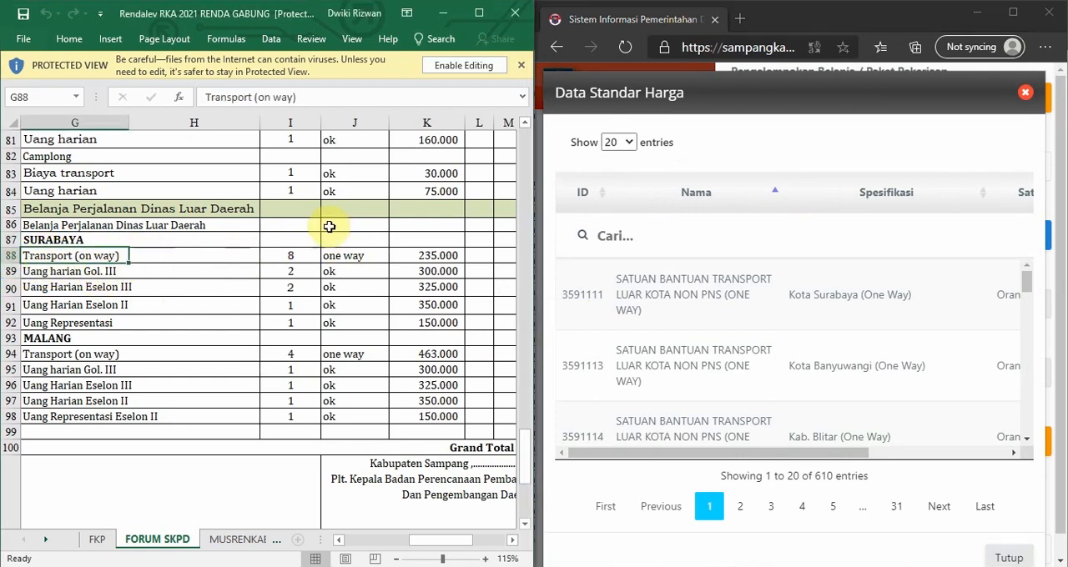
pyautogui.click(610, 240)
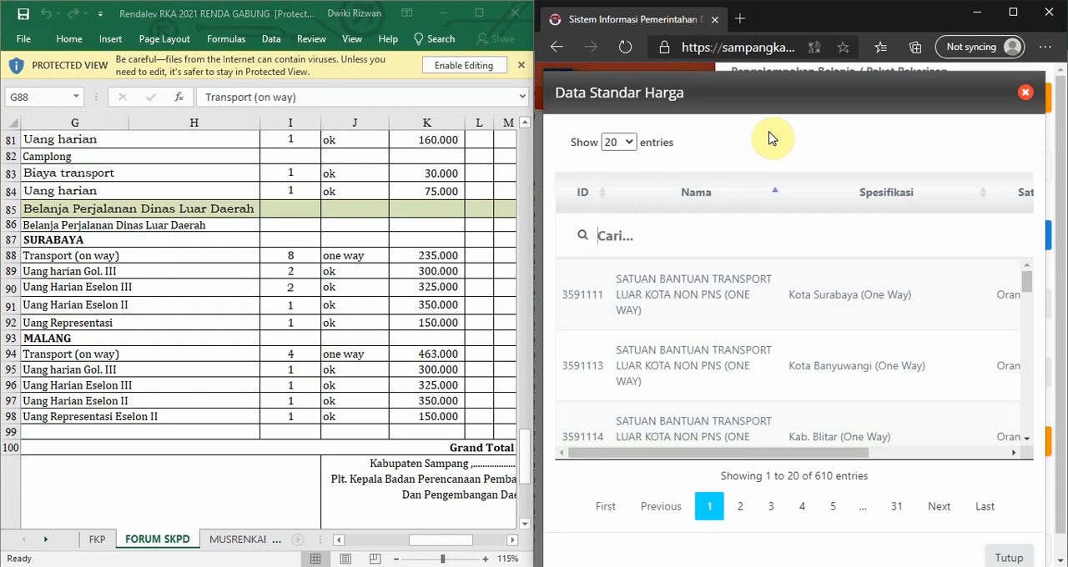
pyautogui.write('TRANSPORT')
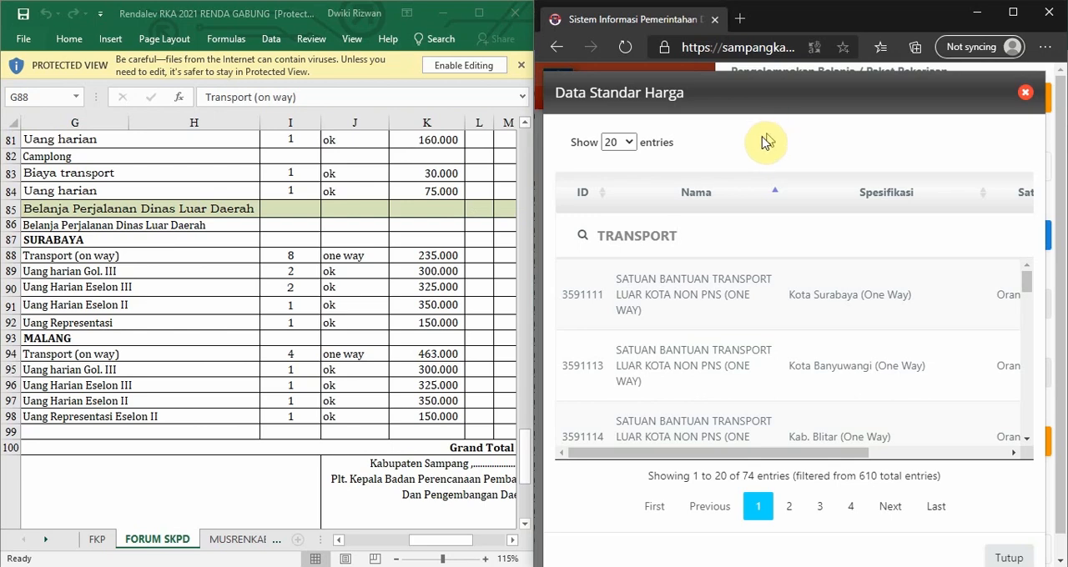
pyautogui.scroll(-1, 810, 285)
pyautogui.scroll(1, 810, 285)
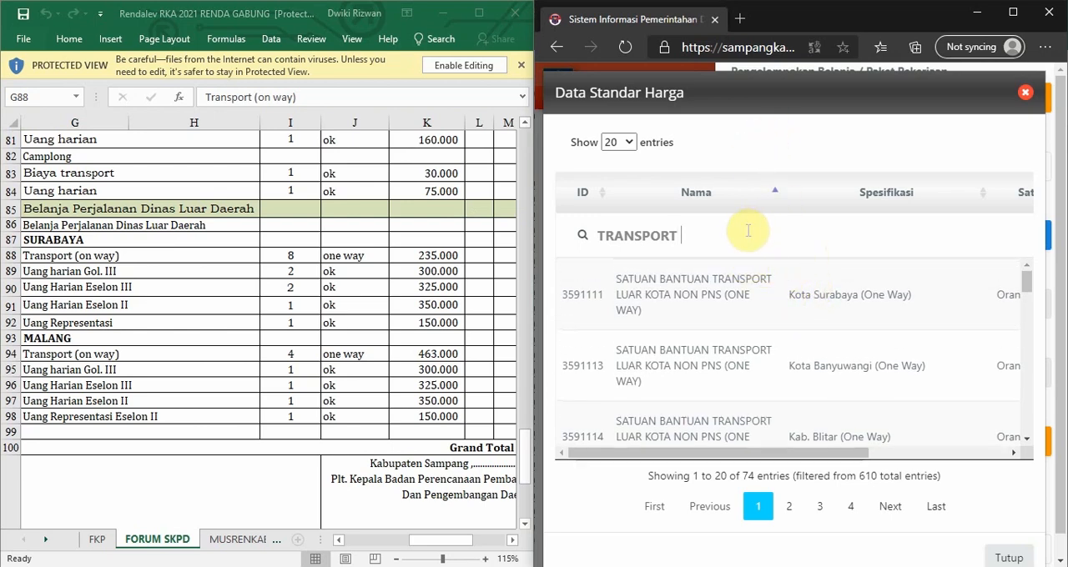
pyautogui.write('SURABAYA')
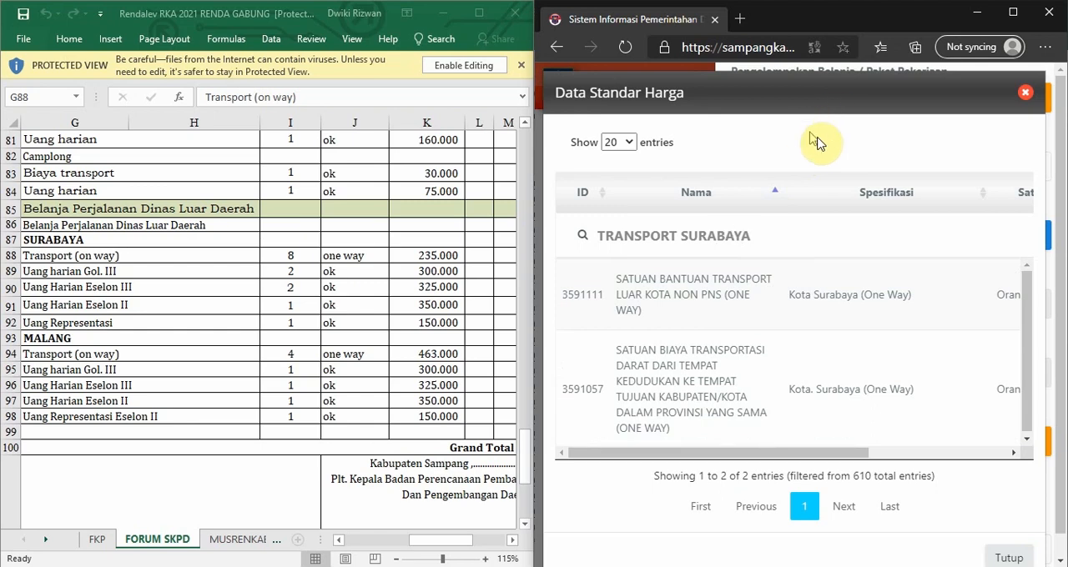
# Compare the names, specifications, units and unit prices of the Surabaya transport components found by the search.
pyautogui.scroll(-1, 834, 371)
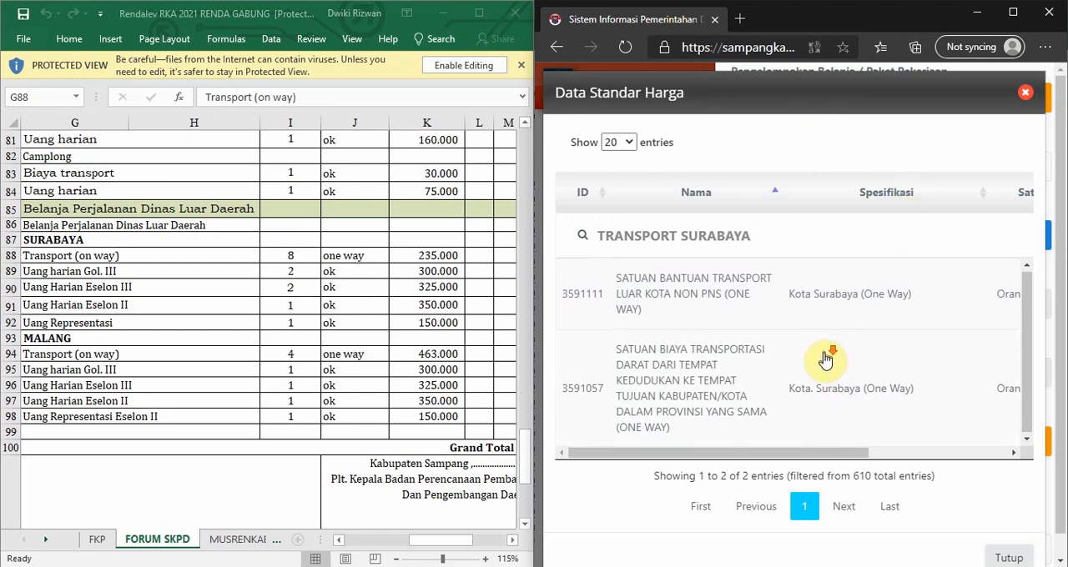
pyautogui.scroll(1, 824, 361)
pyautogui.moveTo(707, 457); pyautogui.dragTo(698, 457)
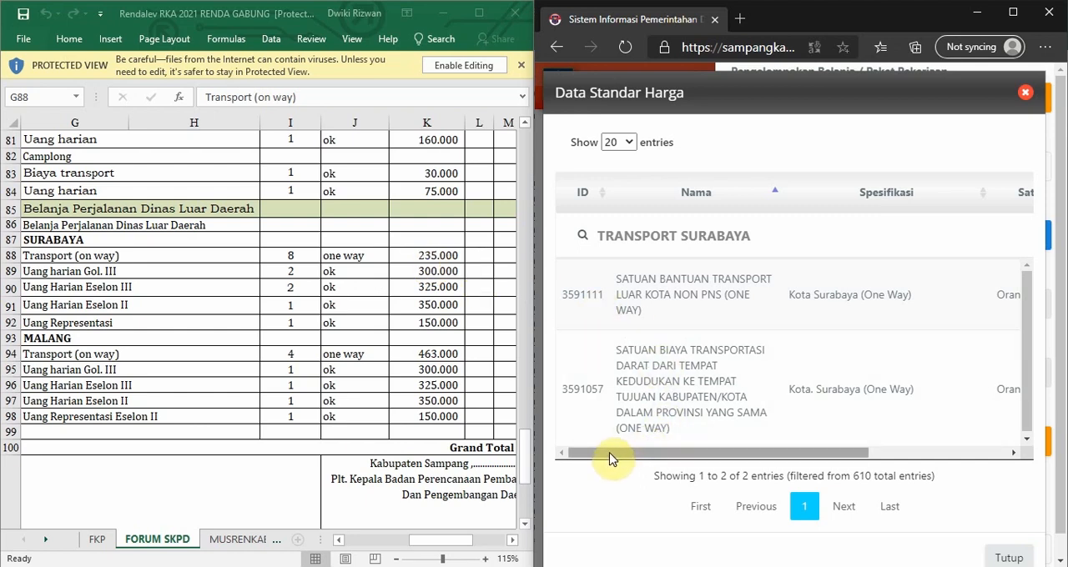
pyautogui.moveTo(609, 459); pyautogui.dragTo(813, 405)
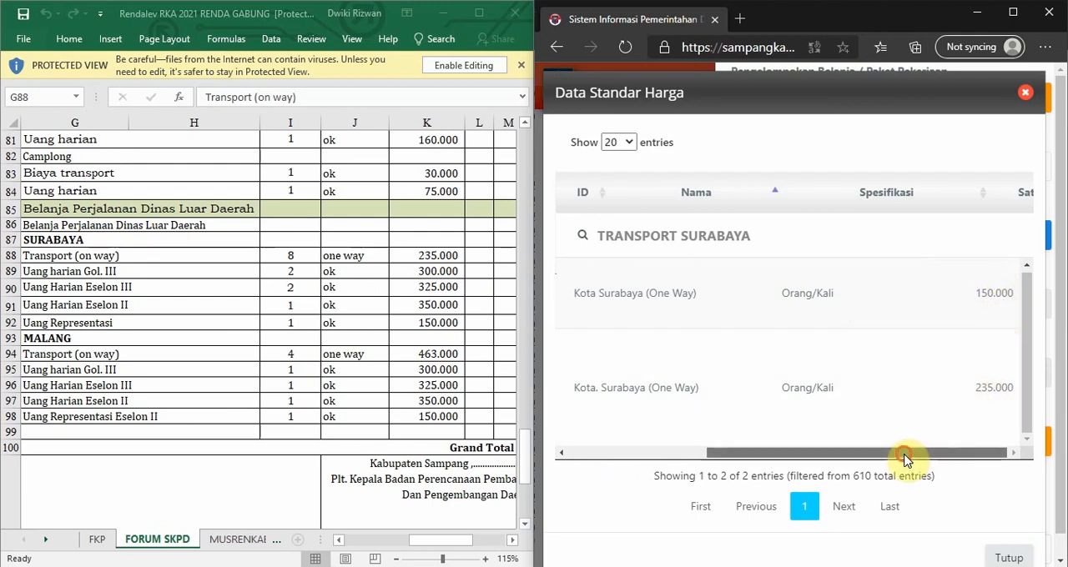
pyautogui.moveTo(906, 453); pyautogui.dragTo(696, 493)
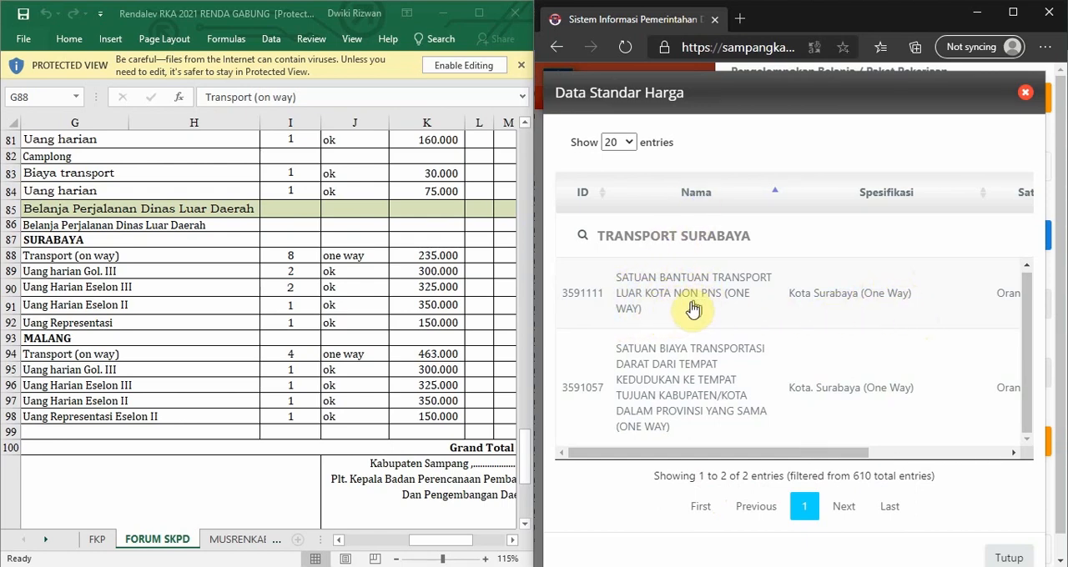
pyautogui.scroll(-1, 659, 380)
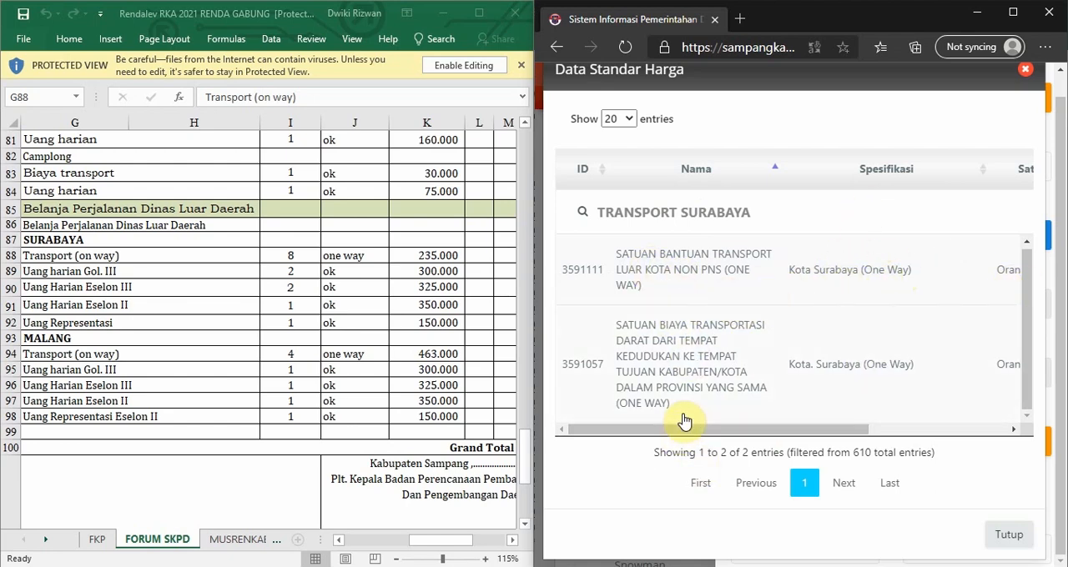
pyautogui.moveTo(698, 426); pyautogui.dragTo(928, 389)
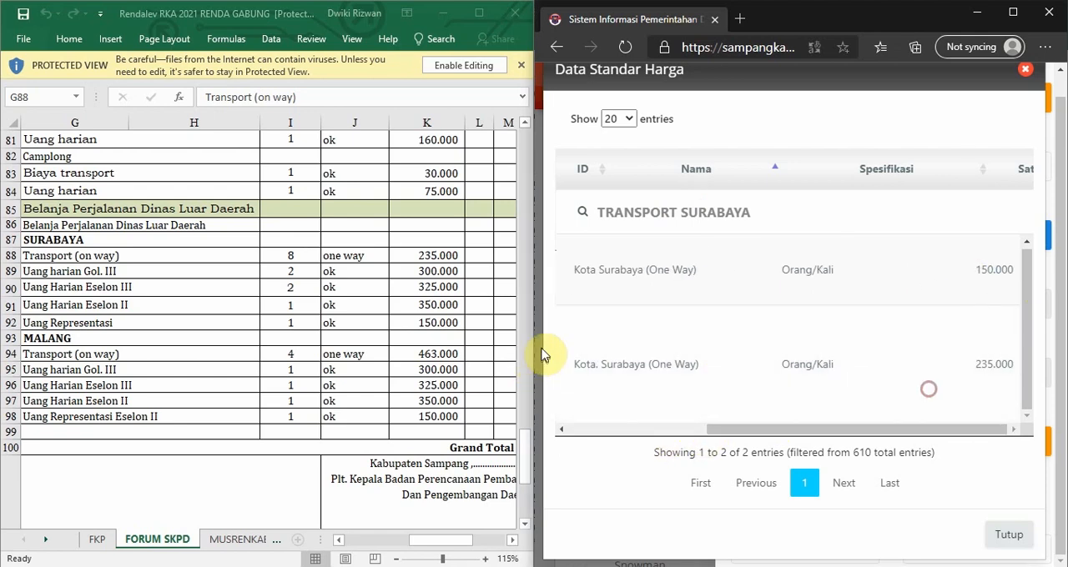
# Check the workbook's Surabaya transport unit price and pick the matching land transport component, Kota. Surabaya (One Way) at 235.000.
pyautogui.click(77, 258)
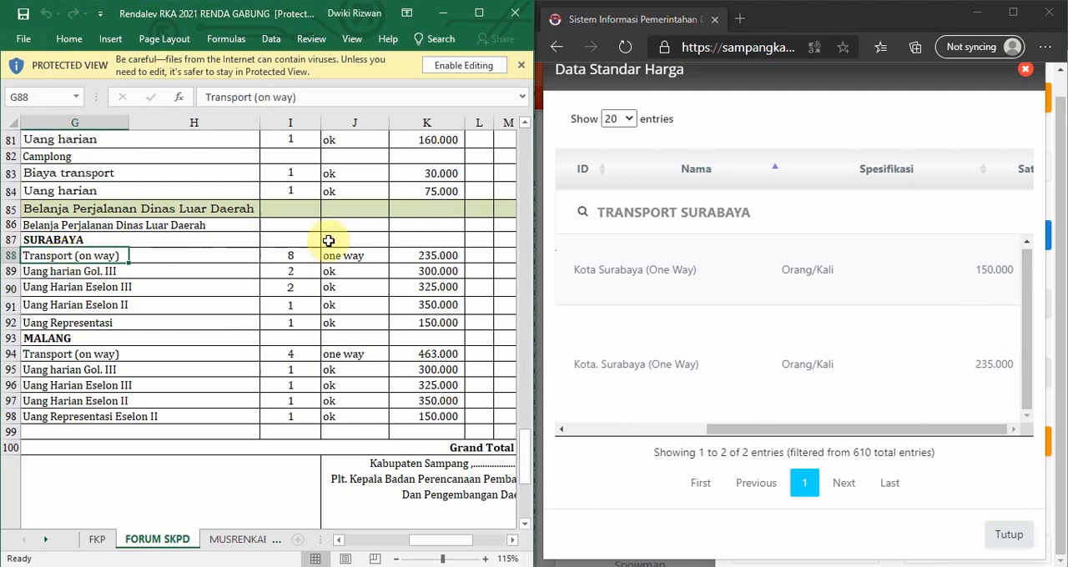
pyautogui.click(420, 257)
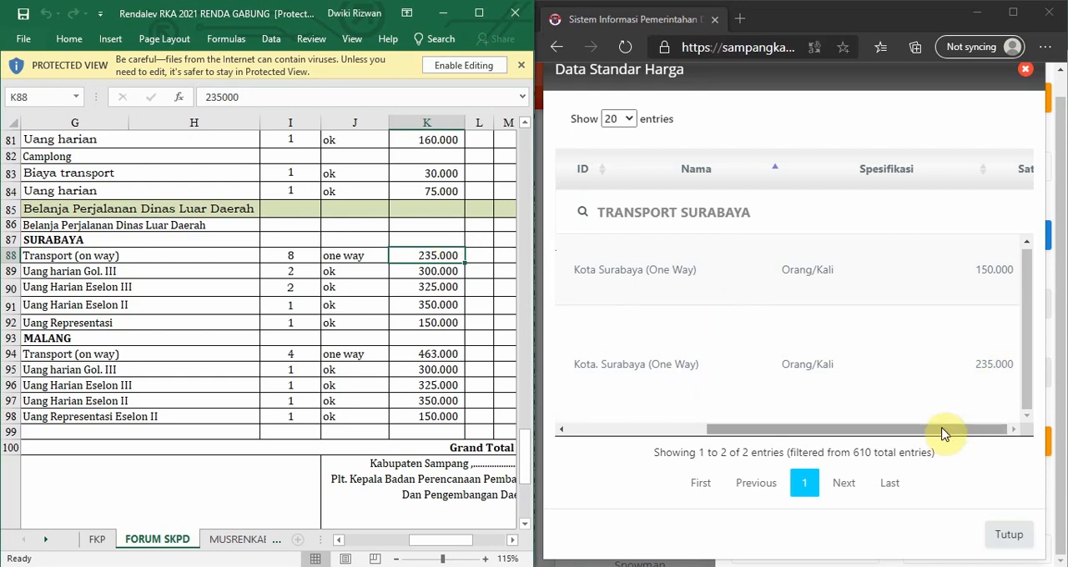
pyautogui.moveTo(946, 429); pyautogui.dragTo(723, 464)
pyautogui.click(667, 367)
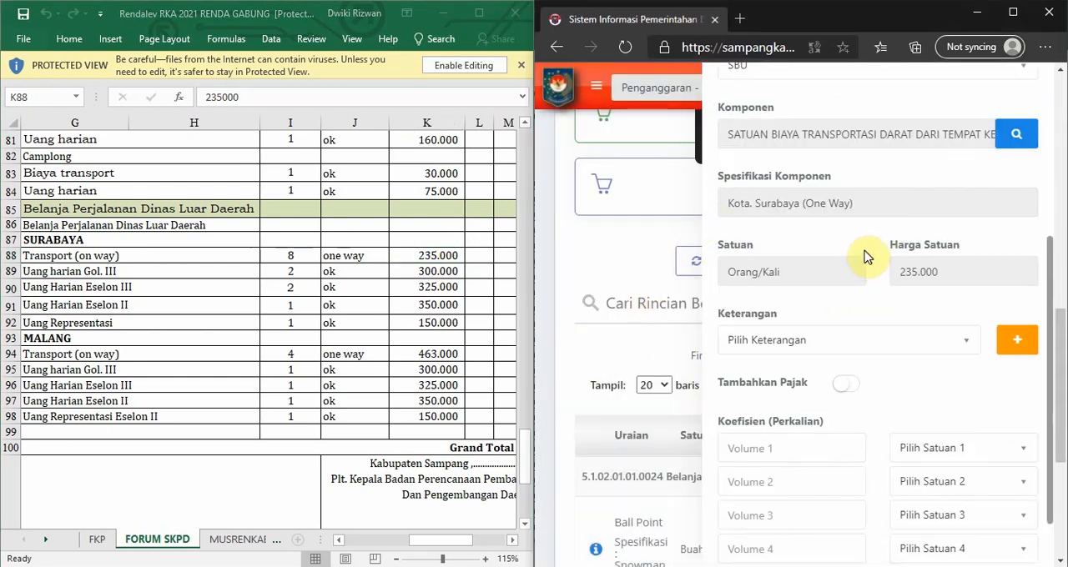
# Check which Keterangan options are available for the expense entry and review the filled-in fields above.
pyautogui.scroll(-1, 849, 271)
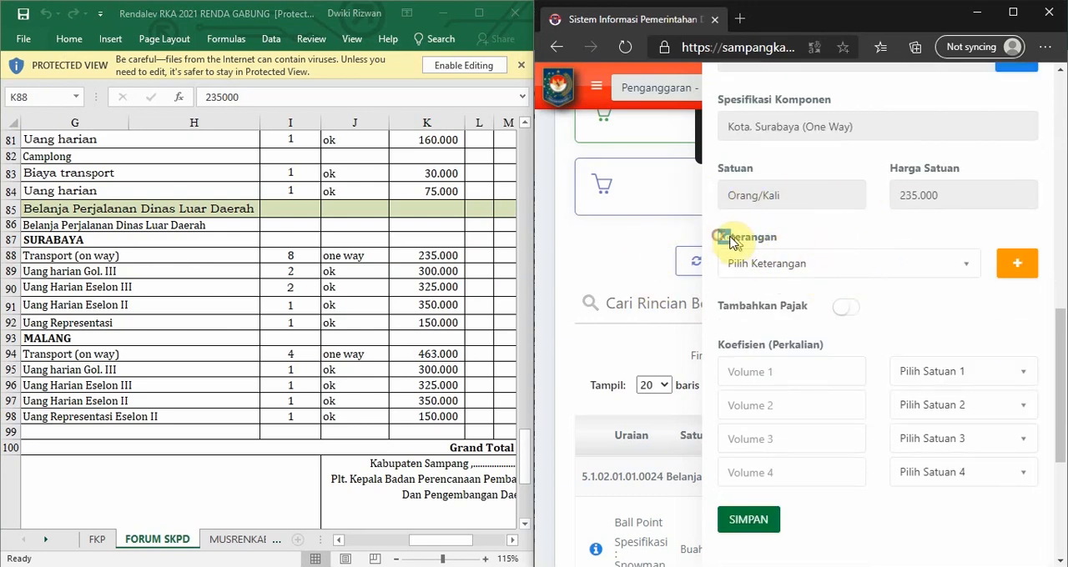
pyautogui.moveTo(731, 241); pyautogui.dragTo(796, 238)
pyautogui.click(809, 241)
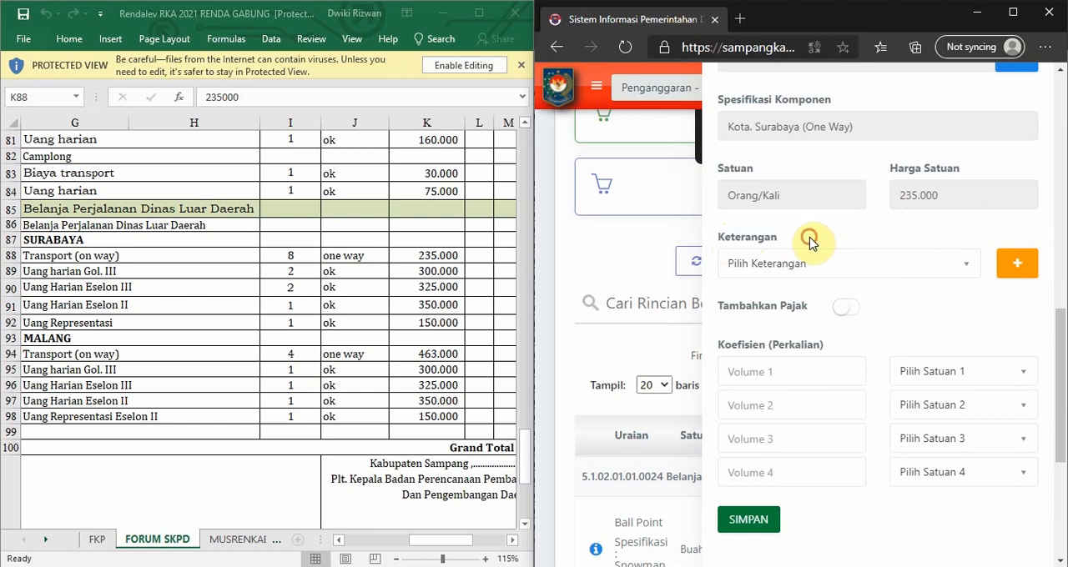
pyautogui.click(772, 269)
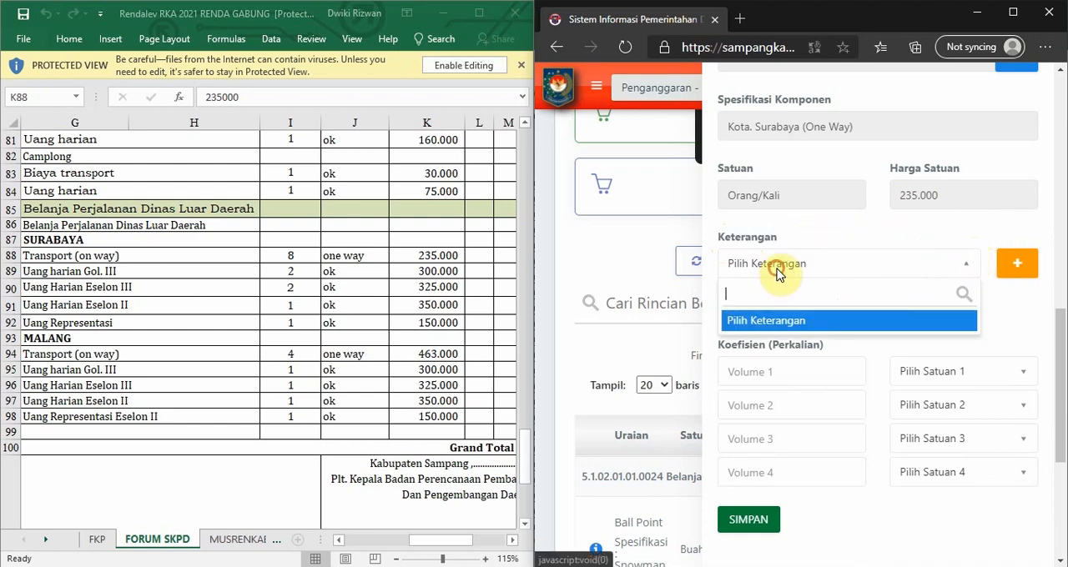
pyautogui.click(882, 265)
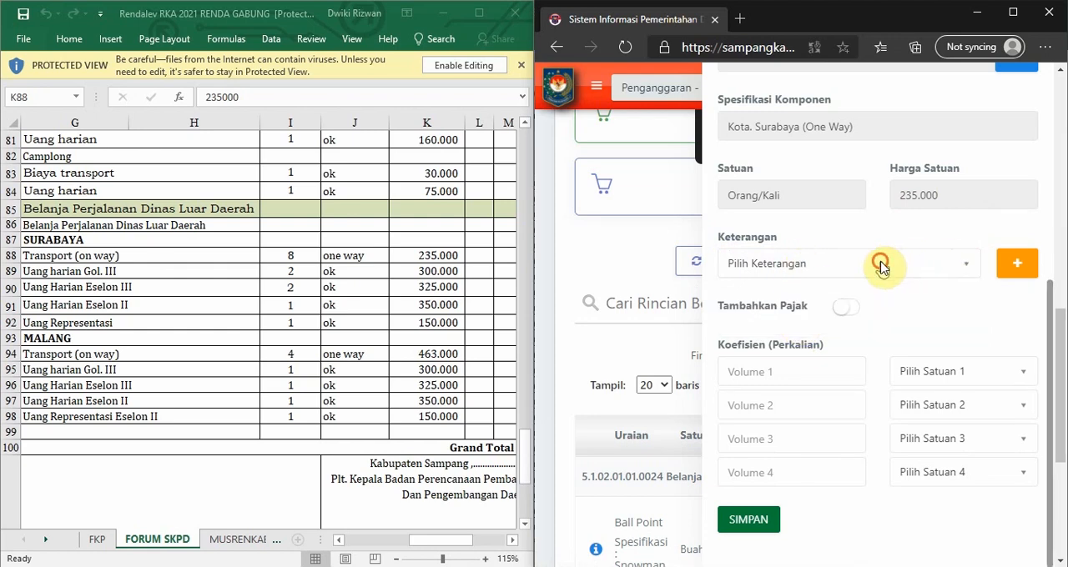
pyautogui.moveTo(1051, 327); pyautogui.dragTo(1040, 161)
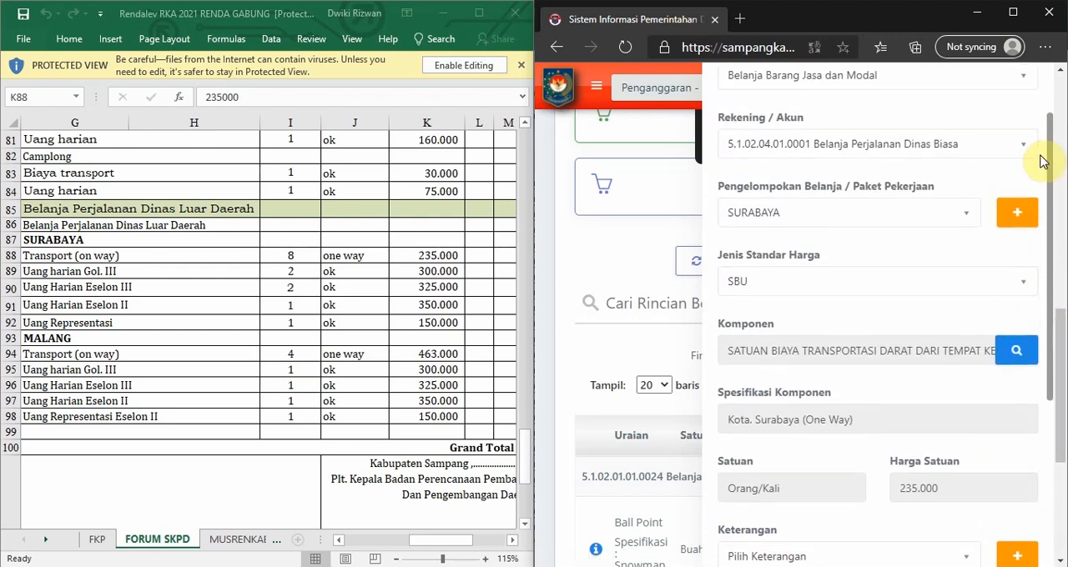
# Check which spending groups are available for the Surabaya transport entry and review the remaining fields below.
pyautogui.click(950, 209)
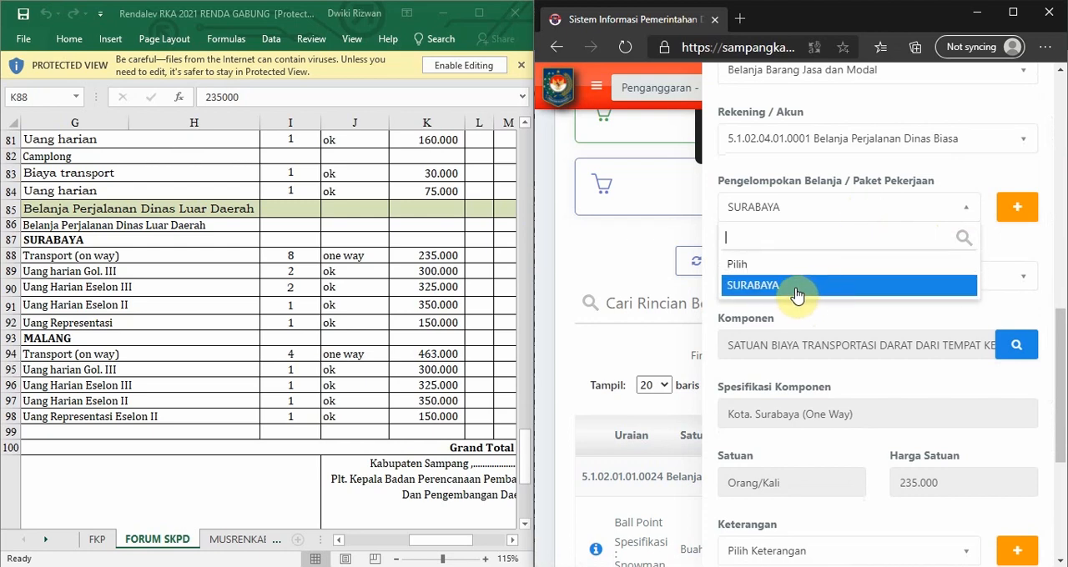
pyautogui.click(953, 208)
pyautogui.moveTo(1056, 269); pyautogui.dragTo(1042, 424)
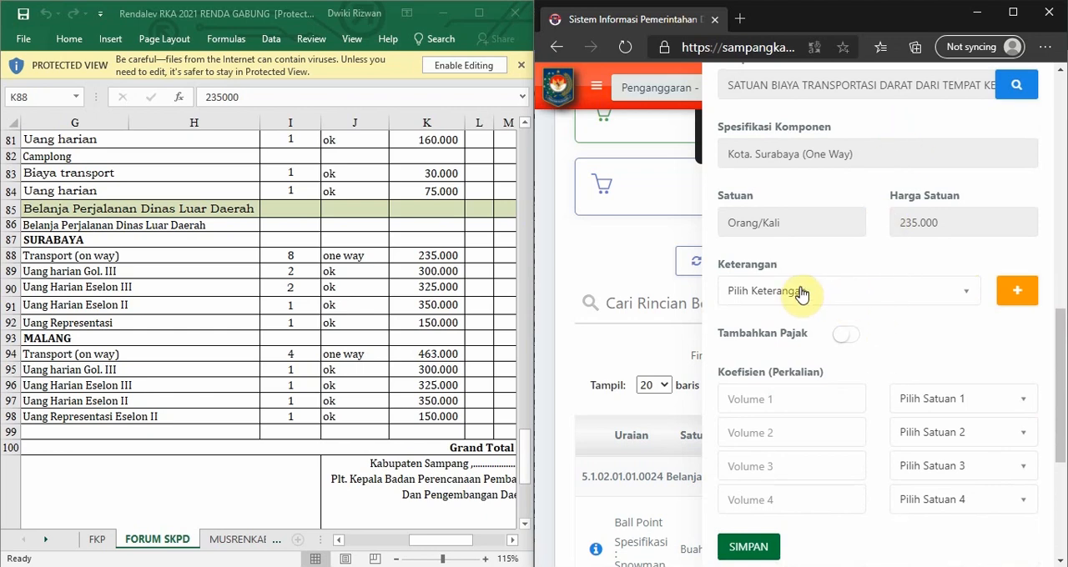
# Open a new Keterangan entry and examine the description, unit and price of the workbook's Surabaya Transport (on way) row.
pyautogui.click(1021, 293)
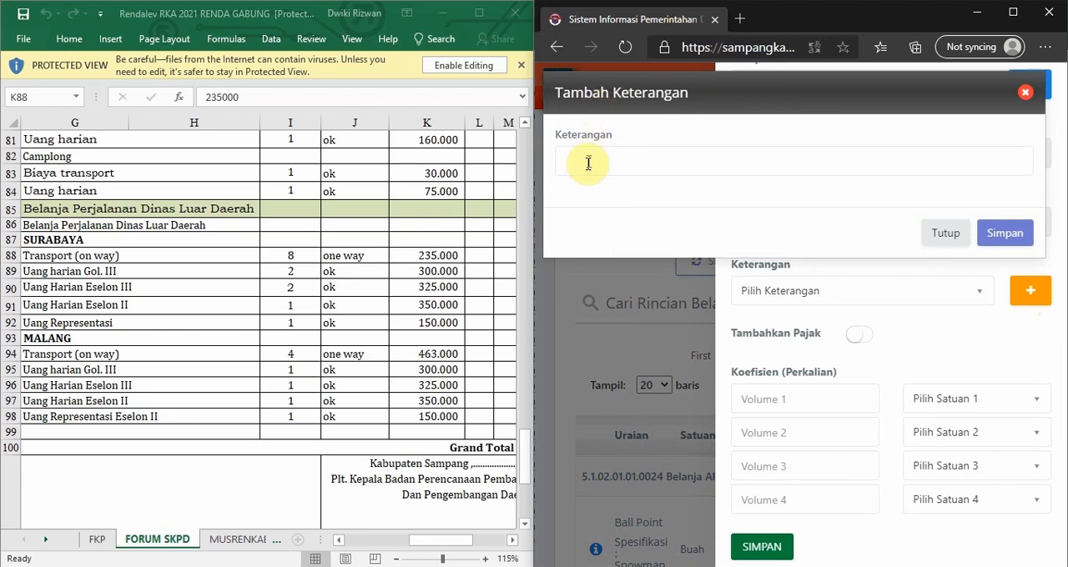
pyautogui.click(588, 164)
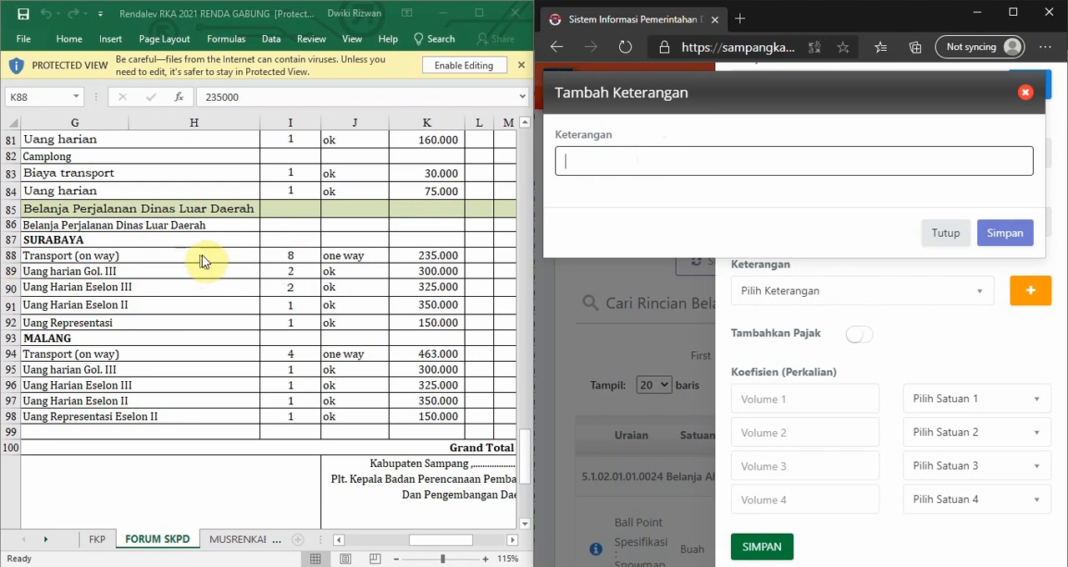
pyautogui.click(90, 256)
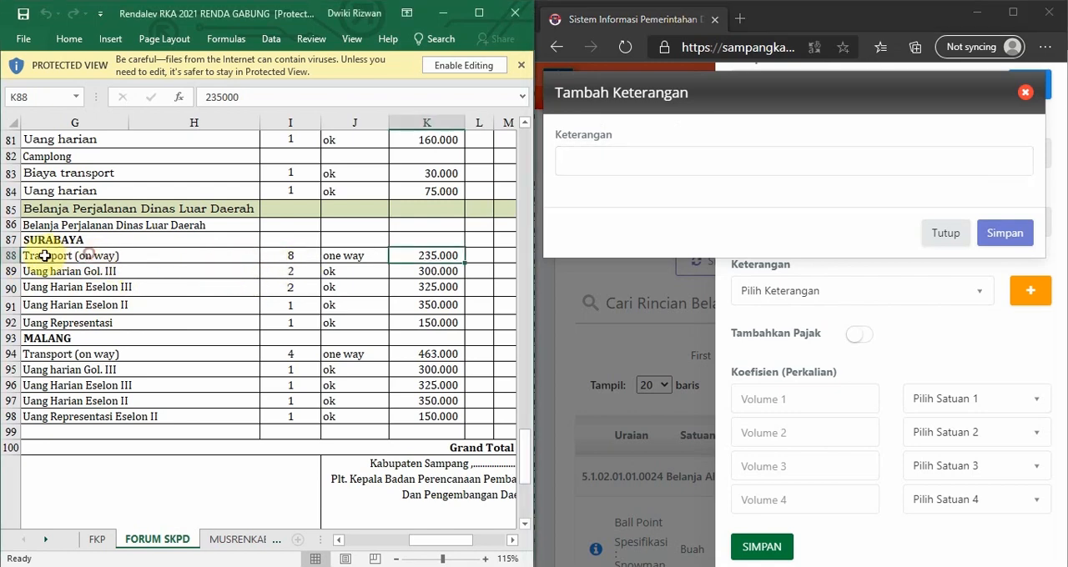
pyautogui.click(42, 259)
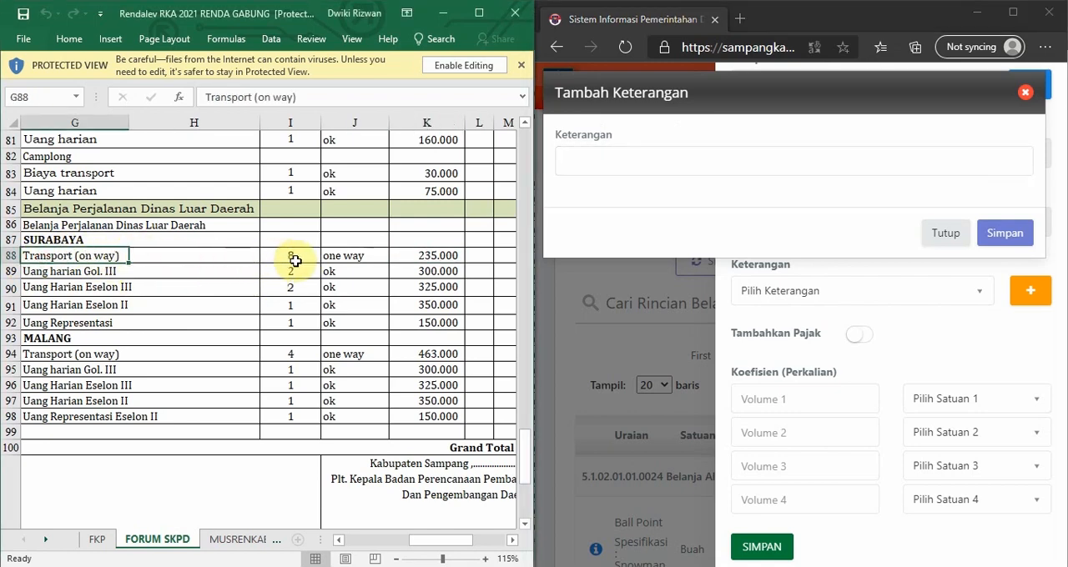
pyautogui.click(344, 258)
pyautogui.click(410, 254)
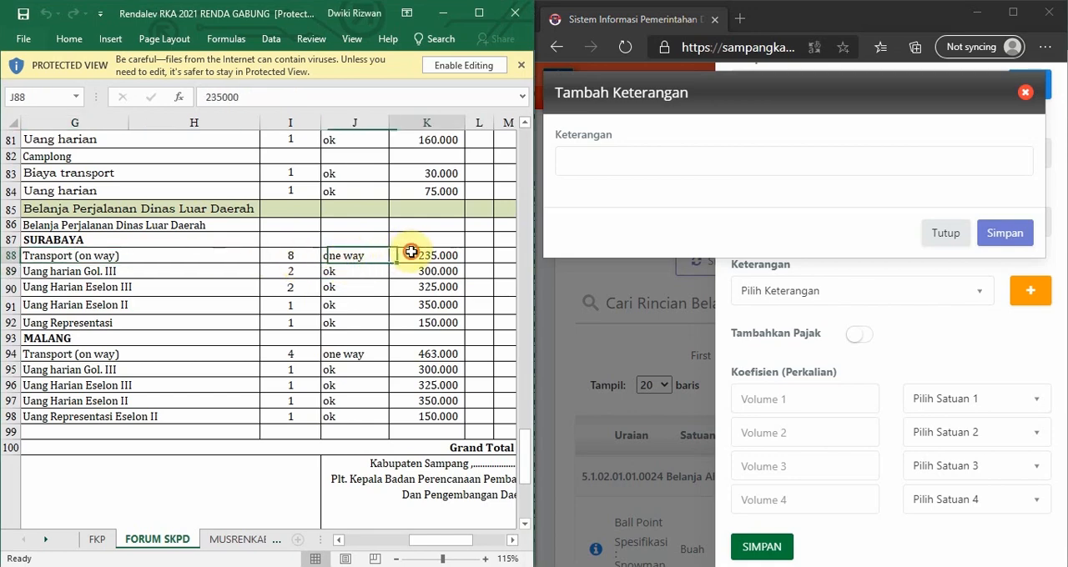
# Compare the workbook's Surabaya transport row with the Uang harian Gol. III and Eselon III rows, and dismiss the empty Keterangan entry.
pyautogui.click(58, 258)
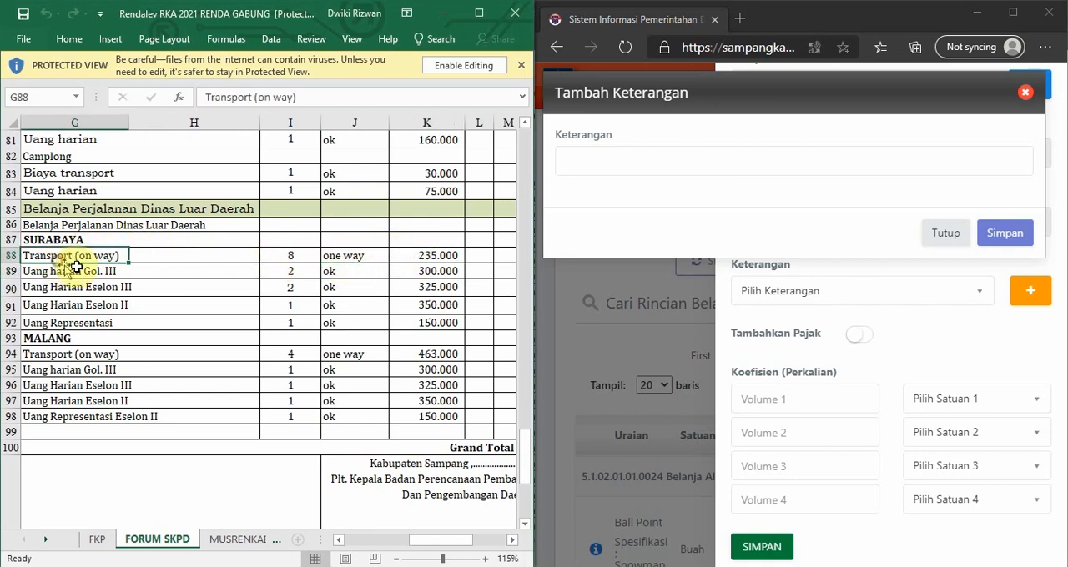
pyautogui.click(79, 271)
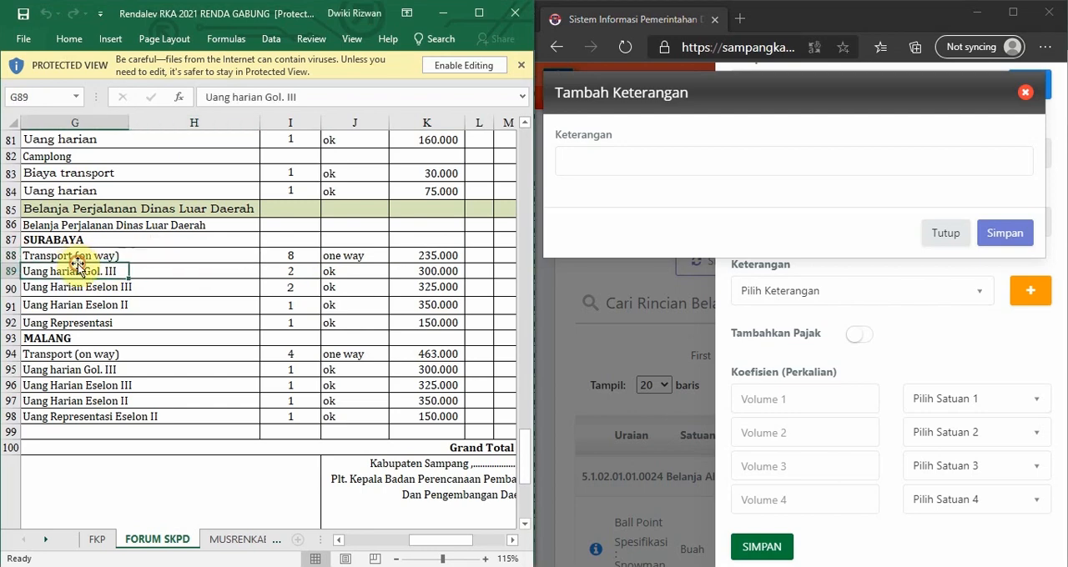
pyautogui.click(80, 257)
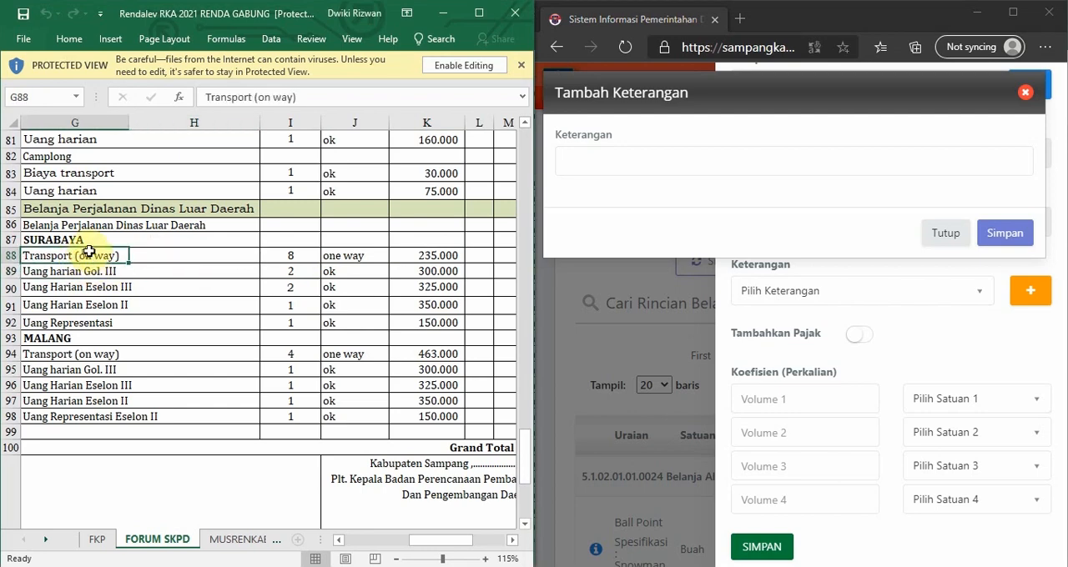
pyautogui.click(62, 271)
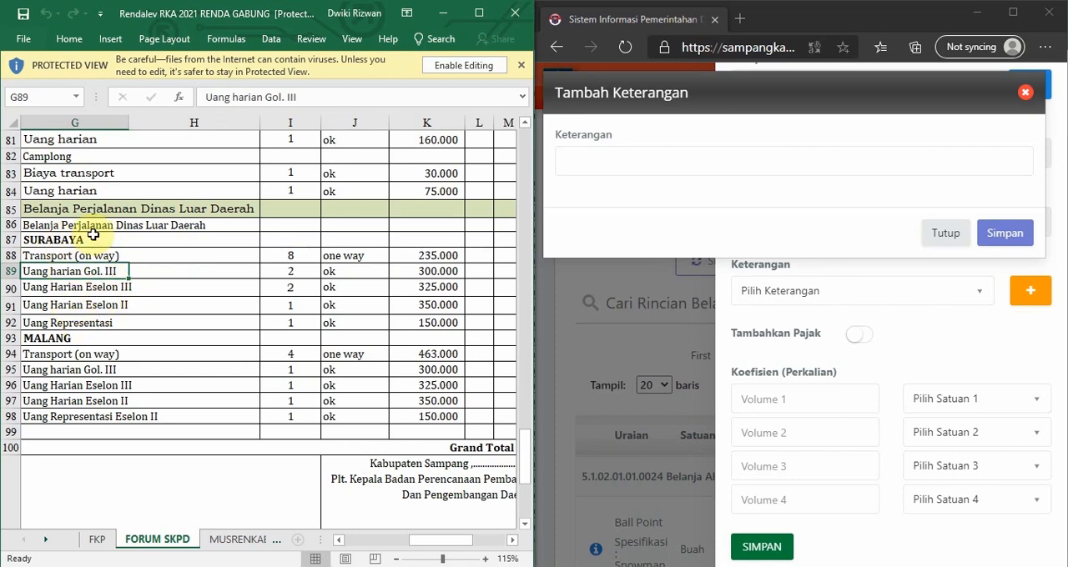
pyautogui.click(68, 289)
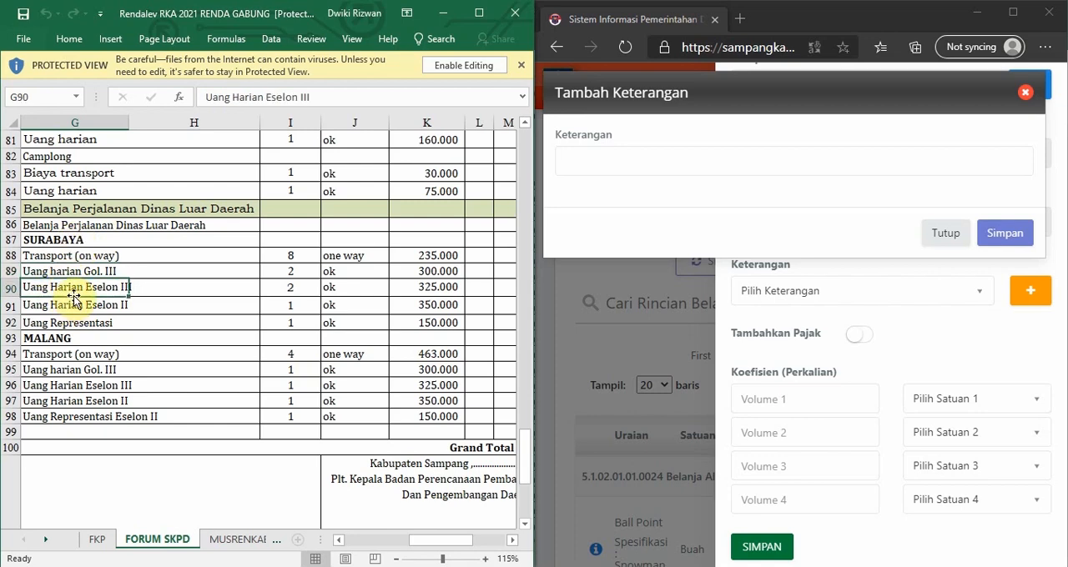
pyautogui.click(106, 272)
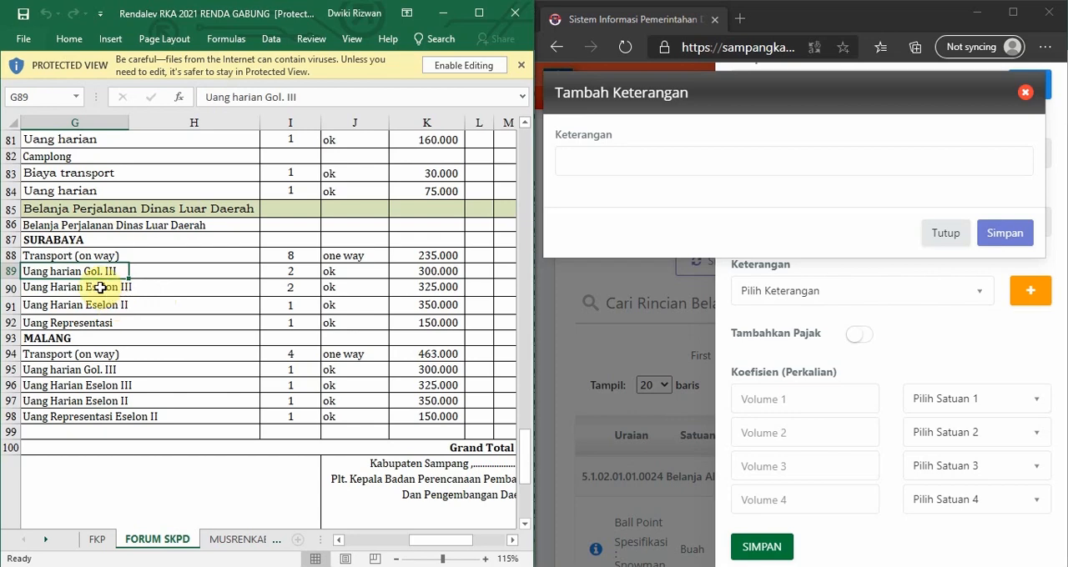
pyautogui.click(100, 288)
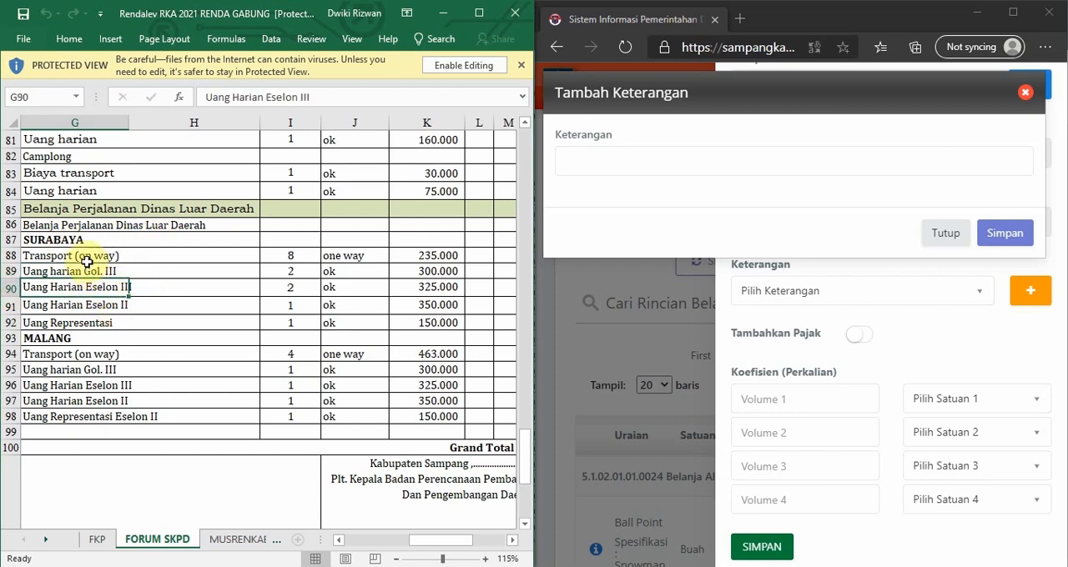
pyautogui.click(956, 238)
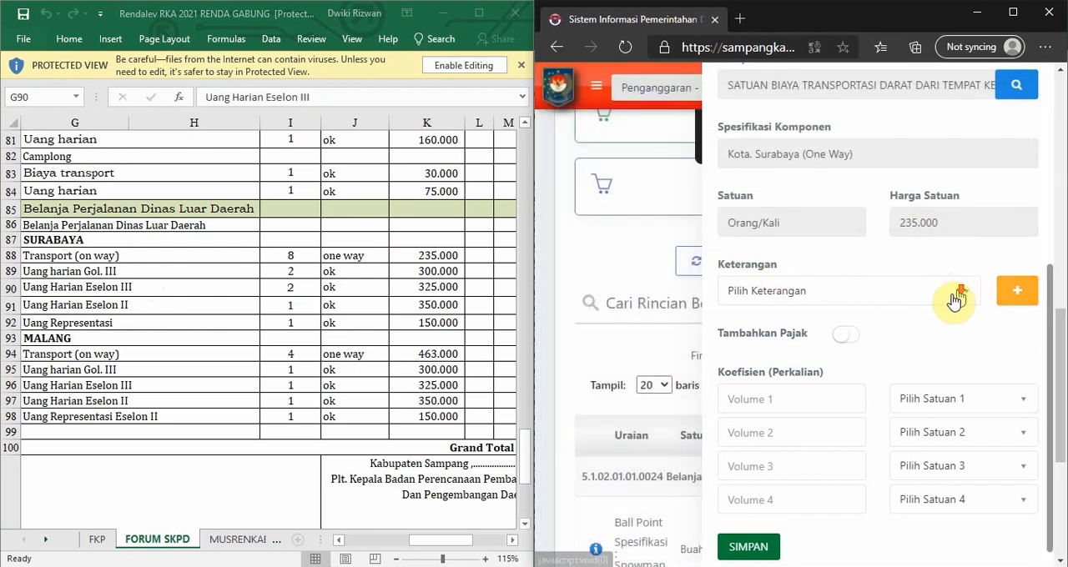
# Set the first coefficient's volume to 8, matching the workbook's Surabaya Transport (on way) row.
pyautogui.scroll(-1, 834, 288)
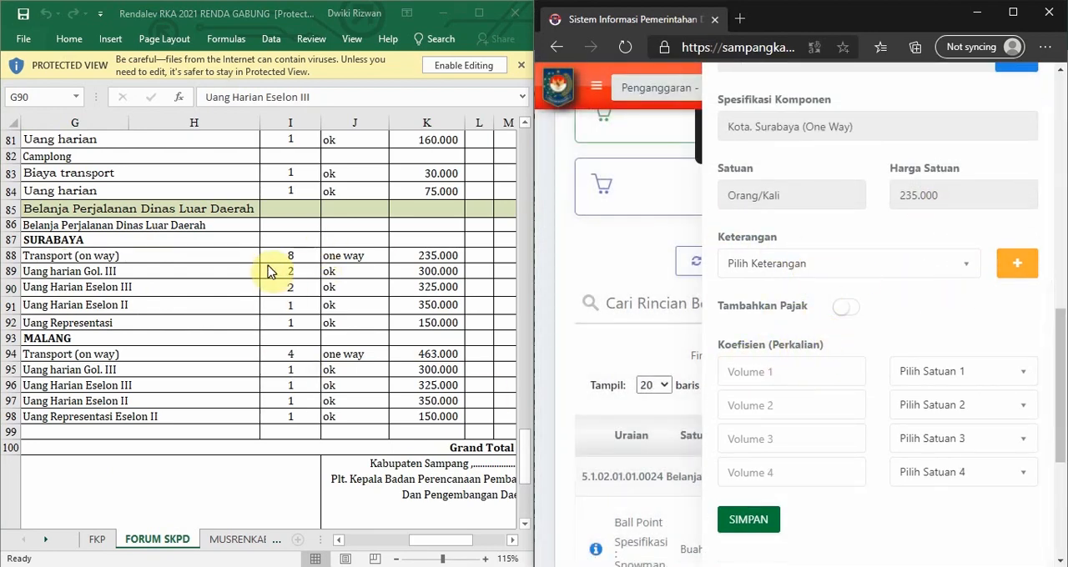
pyautogui.click(289, 257)
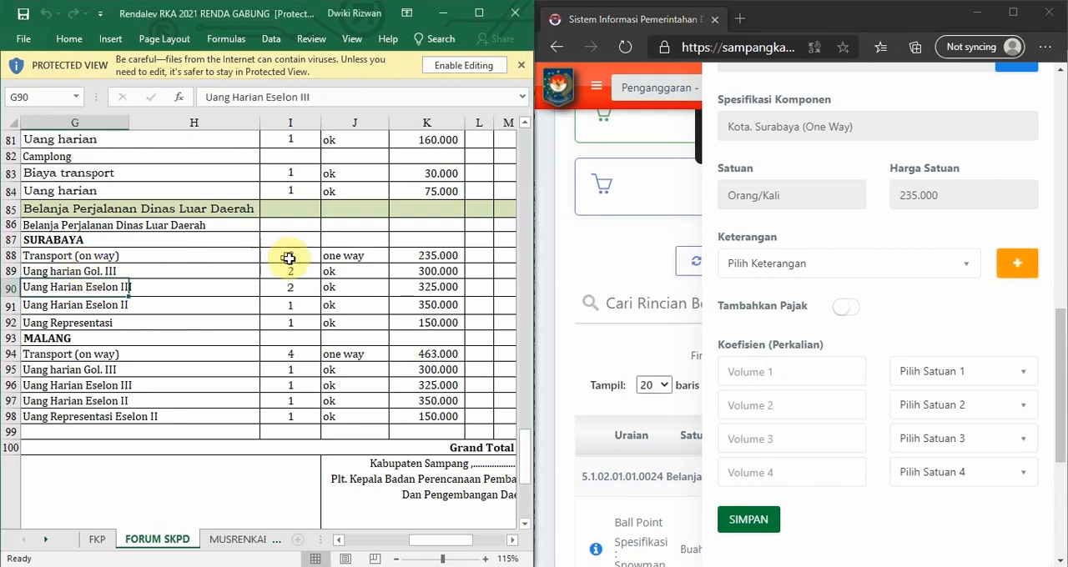
pyautogui.click(742, 373)
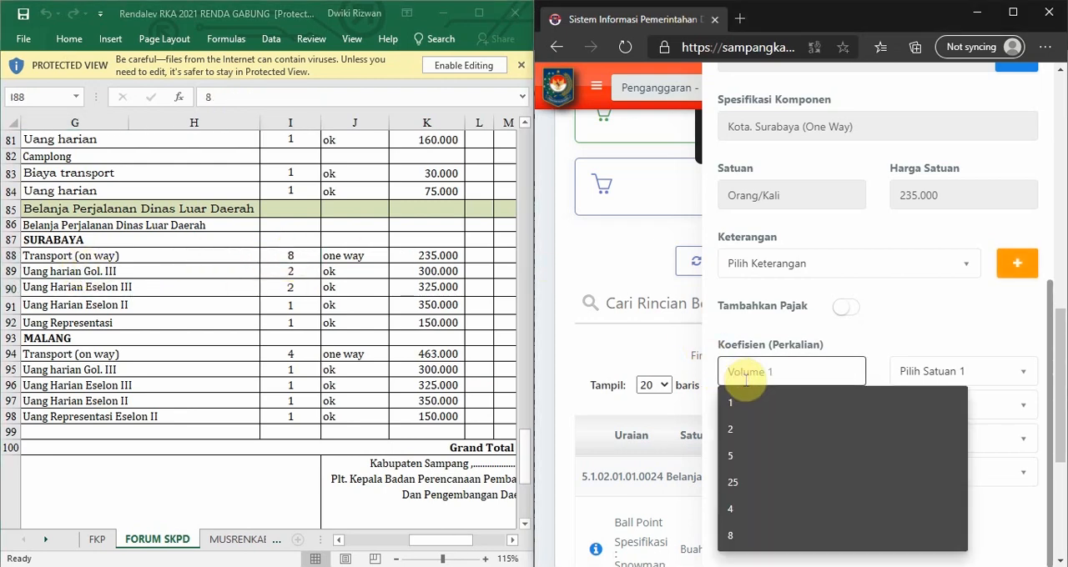
pyautogui.write('8')
pyautogui.click(810, 345)
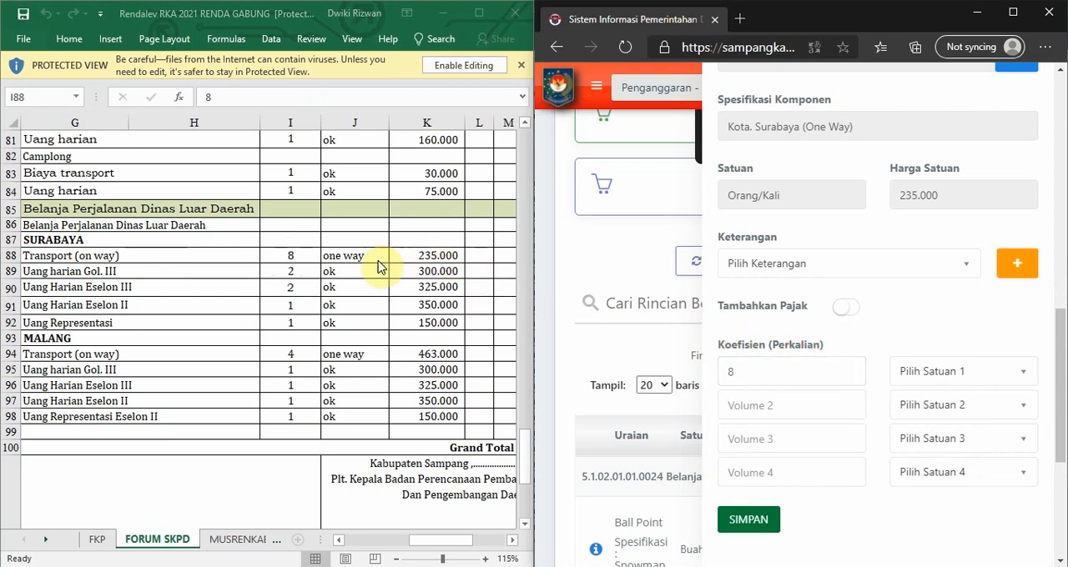
# Check the transport row's unit in the workbook and search the first coefficient's unit list for "one way".
pyautogui.click(338, 262)
pyautogui.click(355, 257)
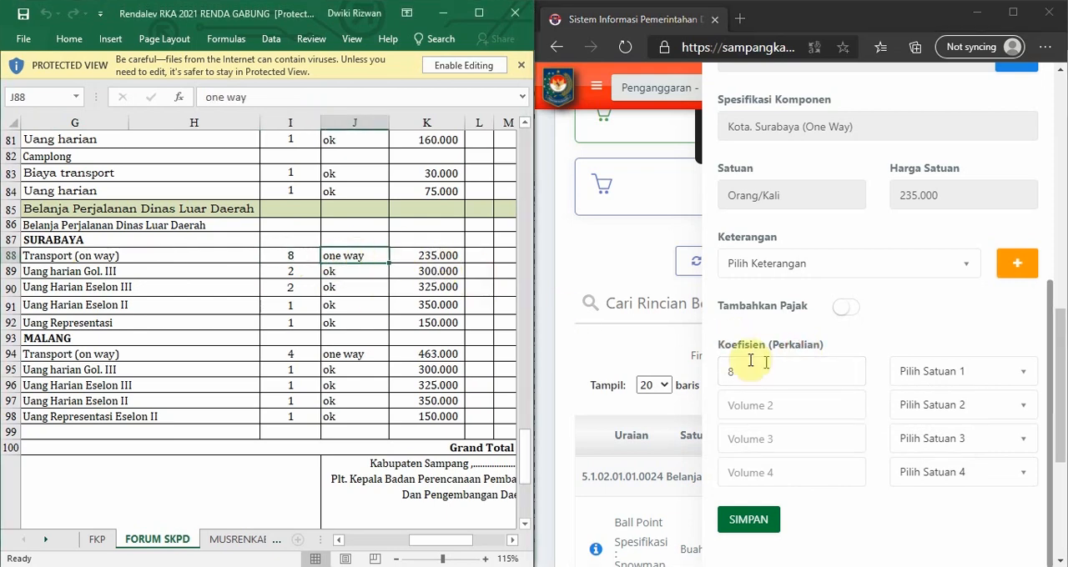
pyautogui.click(917, 372)
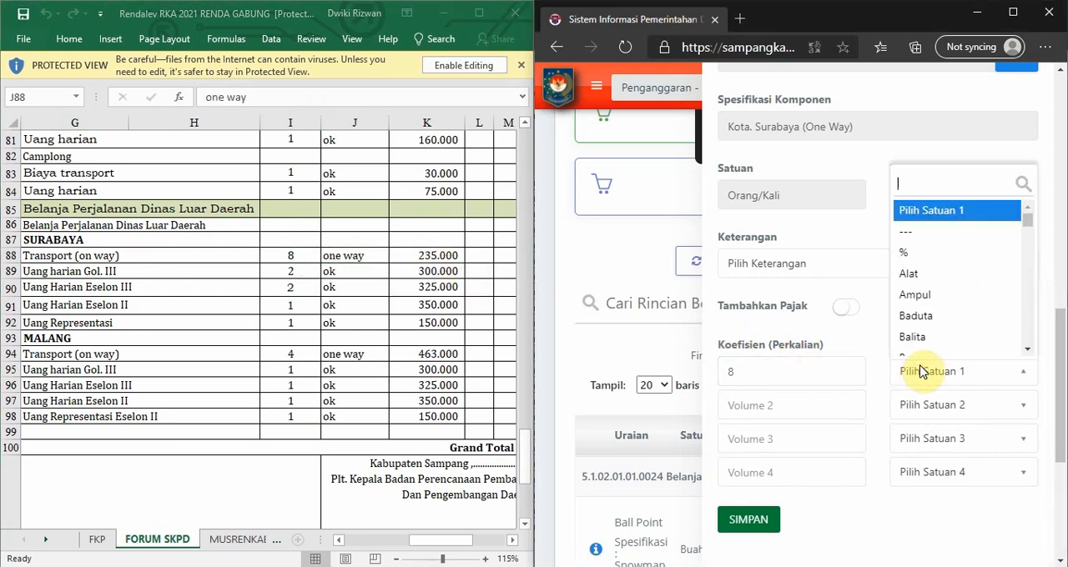
pyautogui.write('ONE W')
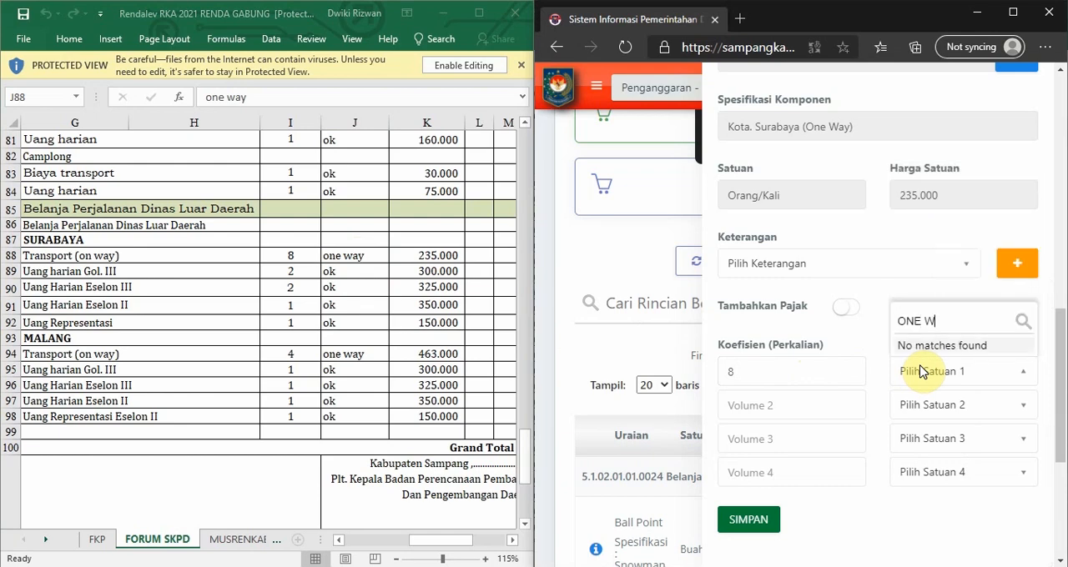
pyautogui.write('A')
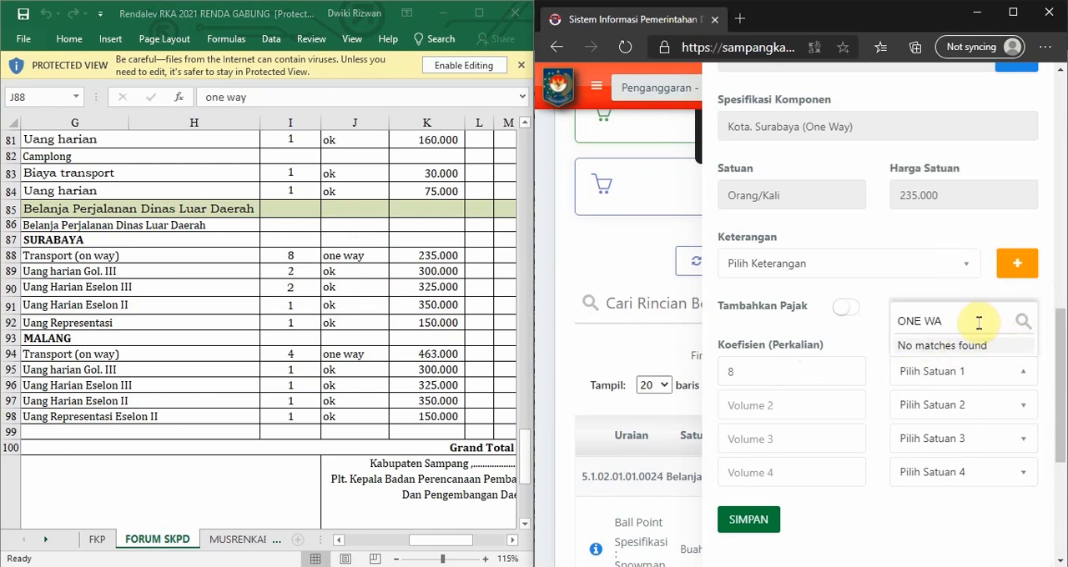
pyautogui.moveTo(977, 322); pyautogui.dragTo(920, 321)
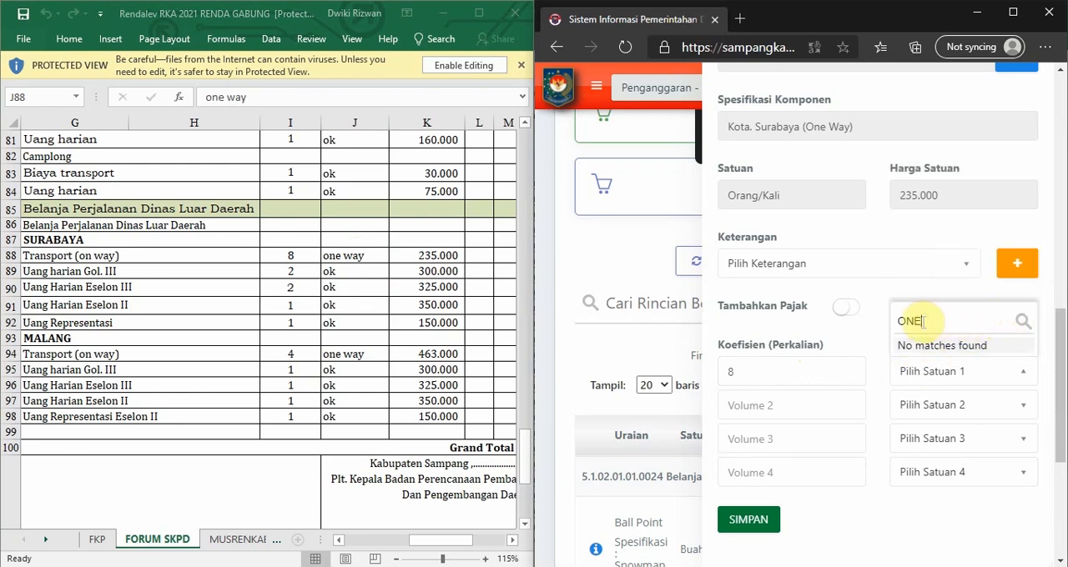
pyautogui.press('BackSpace')
pyautogui.press('BackSpace')
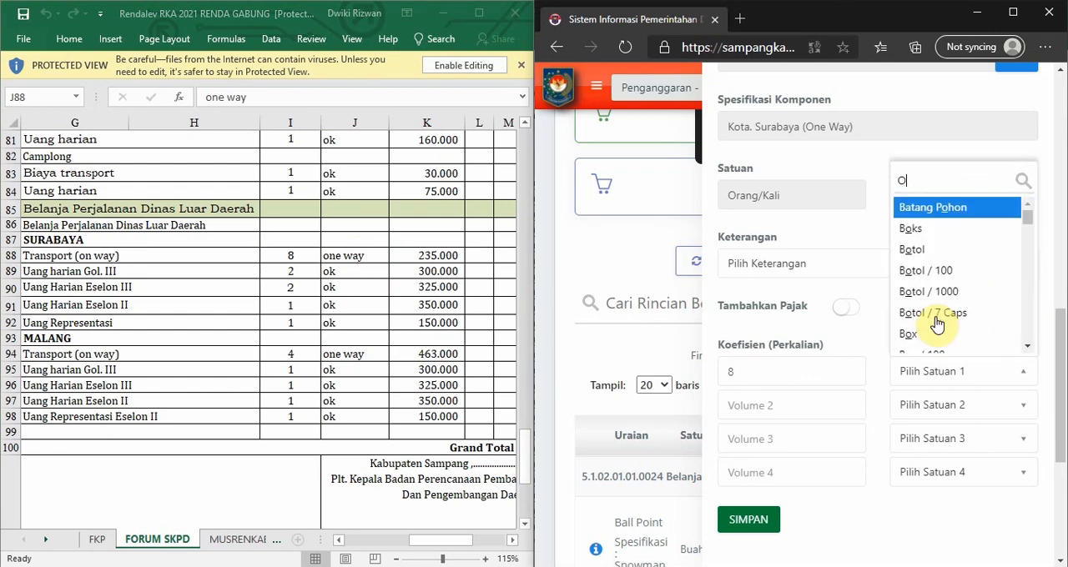
pyautogui.scroll(-10, 934, 324)
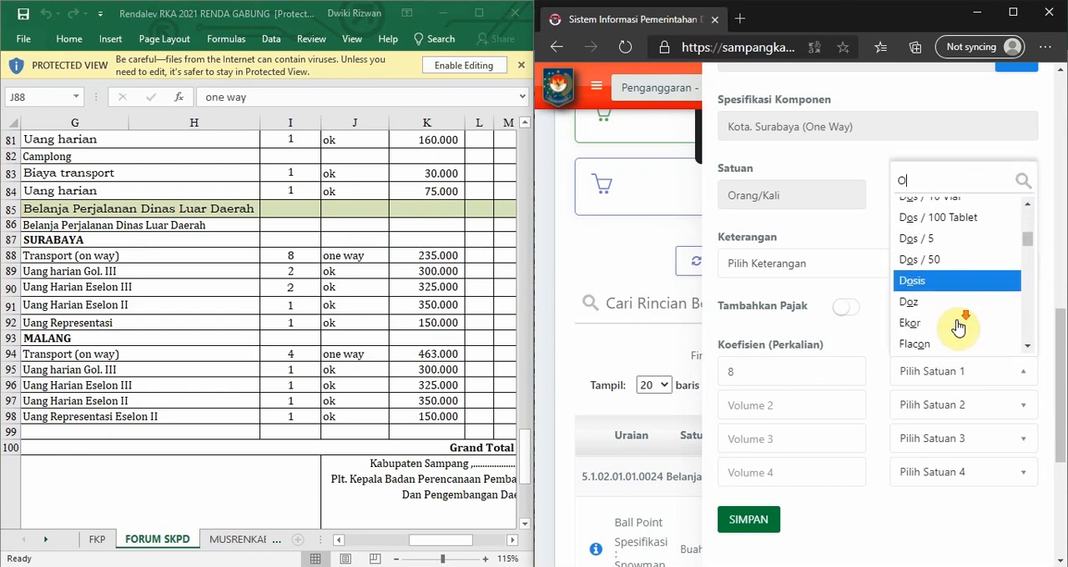
pyautogui.click(899, 367)
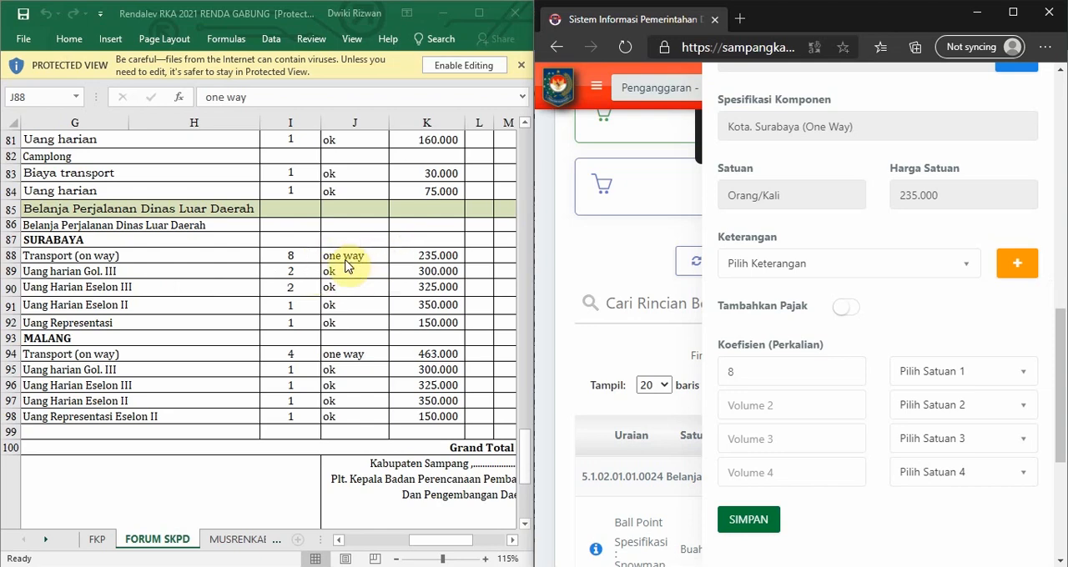
# Set the first coefficient's unit to Kali and save the Surabaya transport expense entry.
pyautogui.click(952, 372)
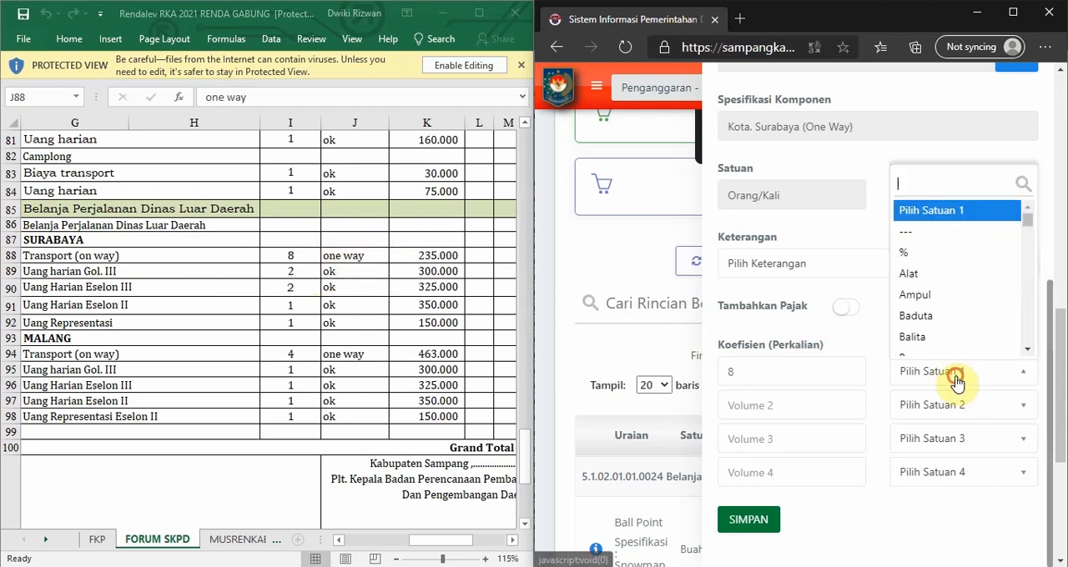
pyautogui.write('KALI')
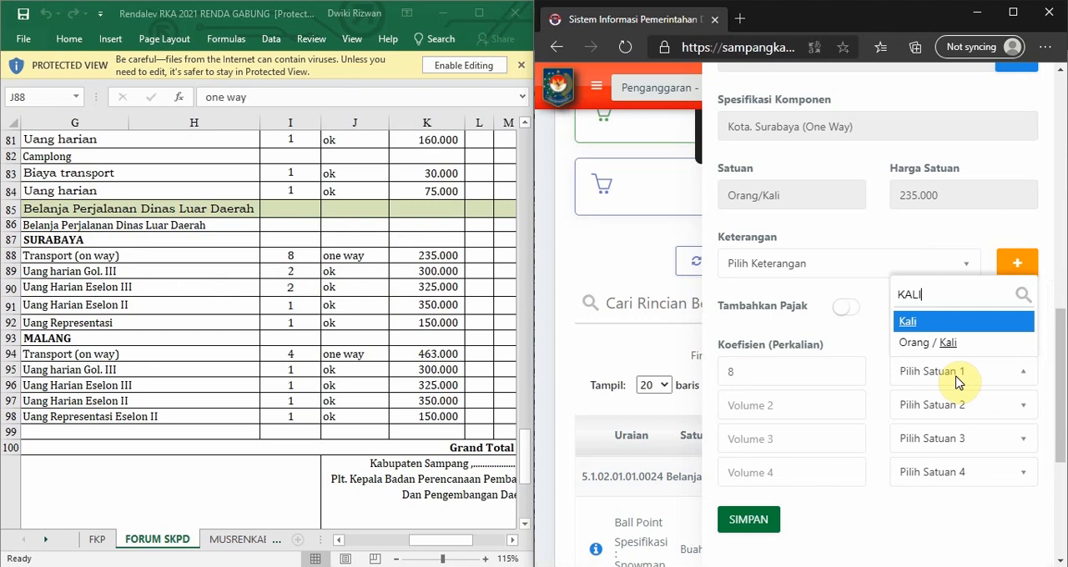
pyautogui.press('Down')
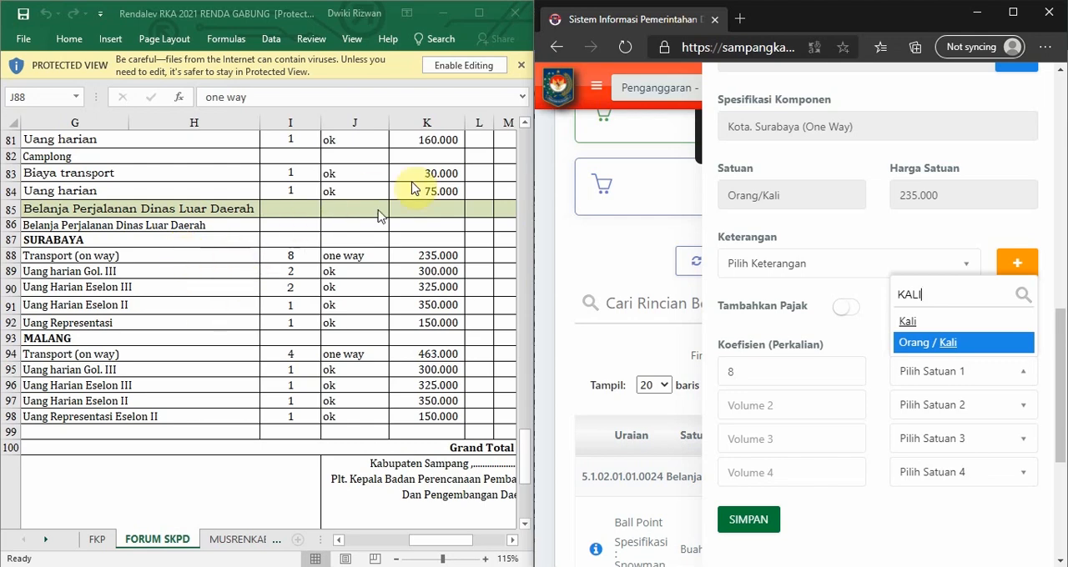
pyautogui.click(335, 255)
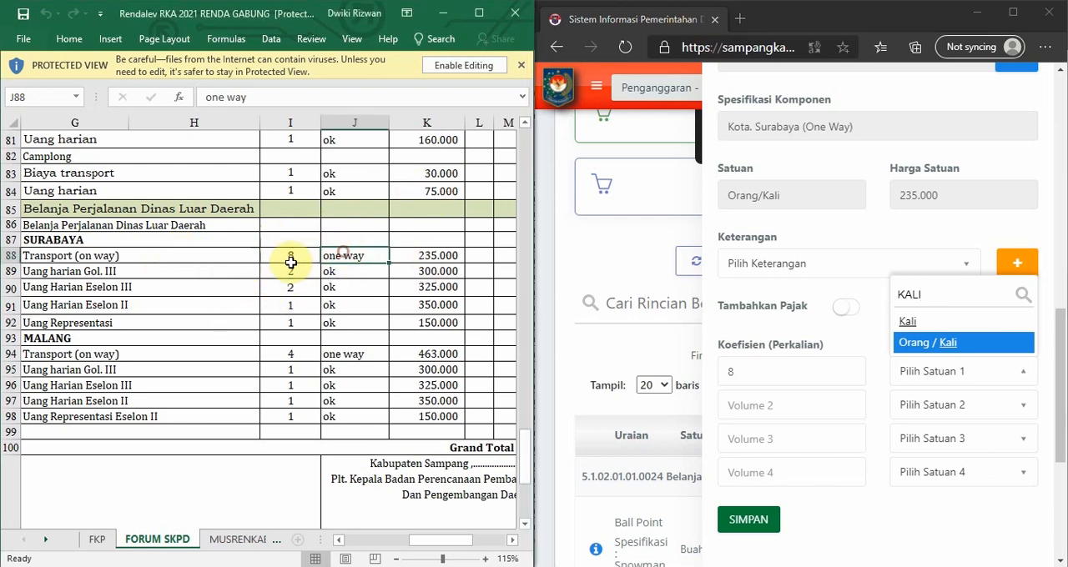
pyautogui.click(309, 256)
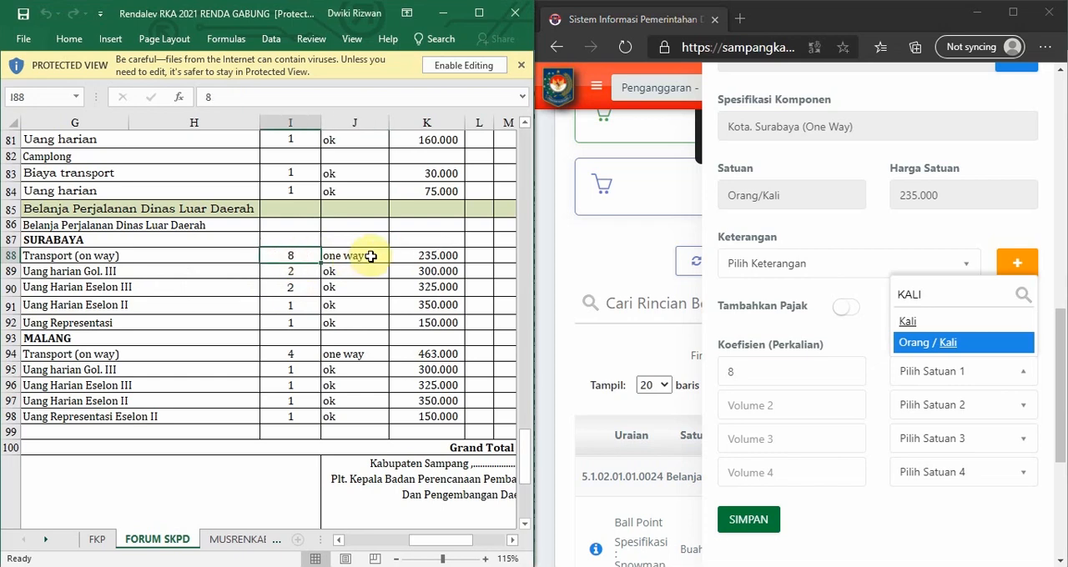
pyautogui.click(349, 258)
pyautogui.click(287, 257)
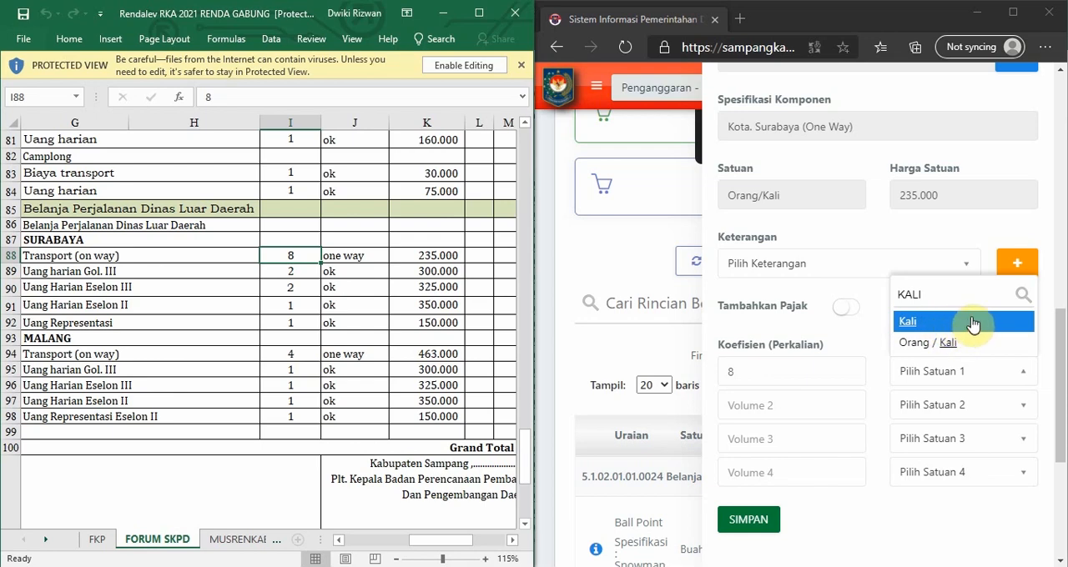
pyautogui.click(919, 324)
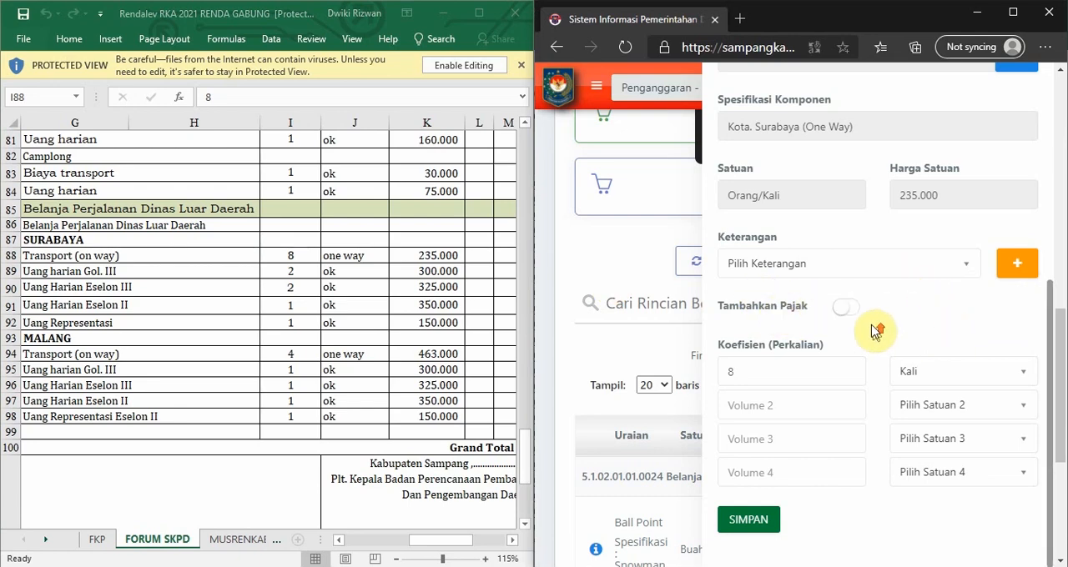
pyautogui.click(755, 525)
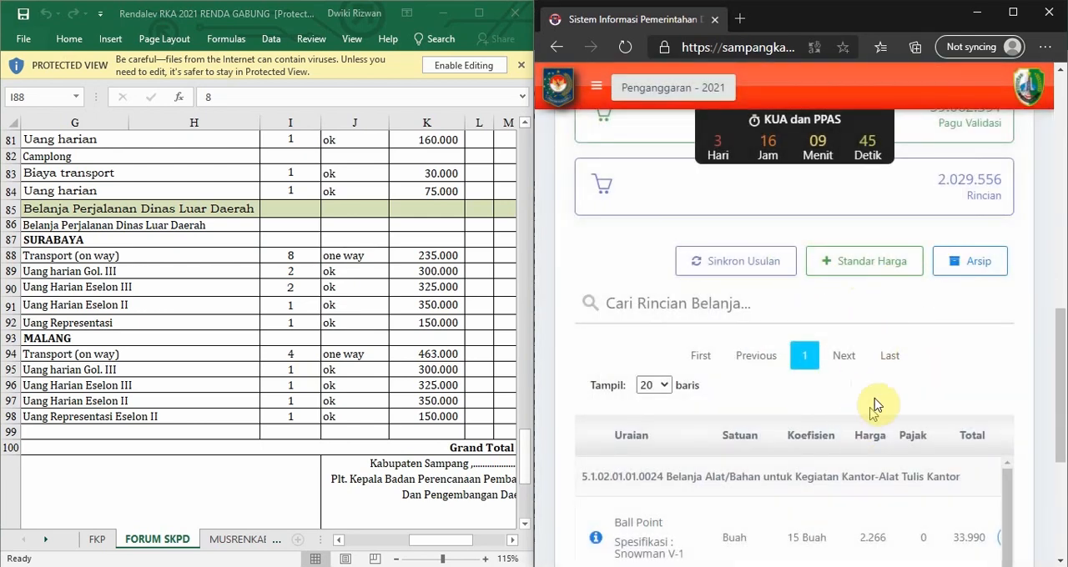
# Check the saved Surabaya transport expense against the workbook's Transport (on way) row and locate the Uang harian Gol. III row.
pyautogui.scroll(-1, 855, 336)
pyautogui.scroll(-3, 756, 348)
pyautogui.scroll(-3, 686, 376)
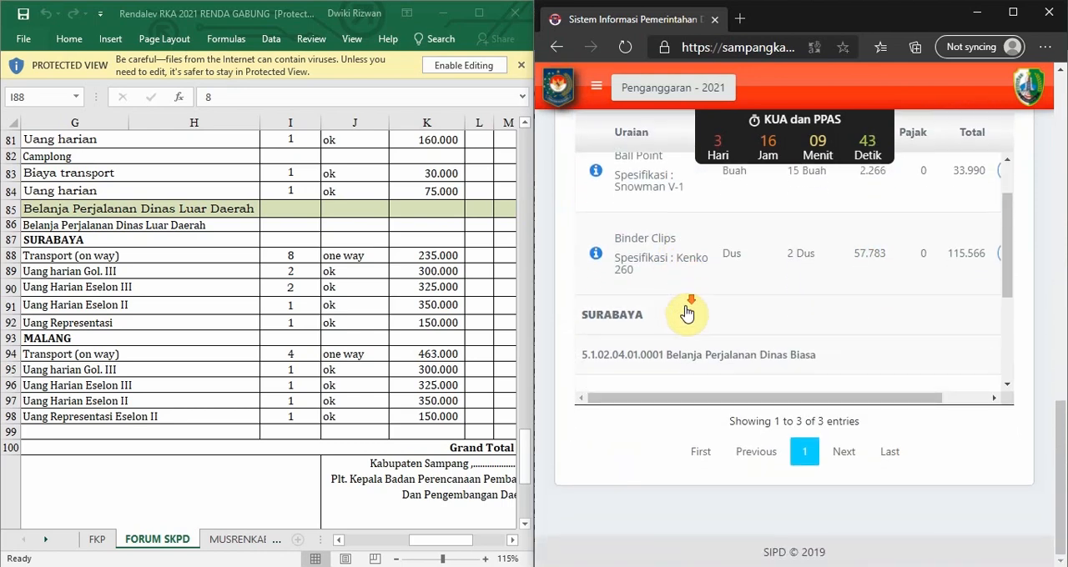
pyautogui.scroll(-1, 634, 284)
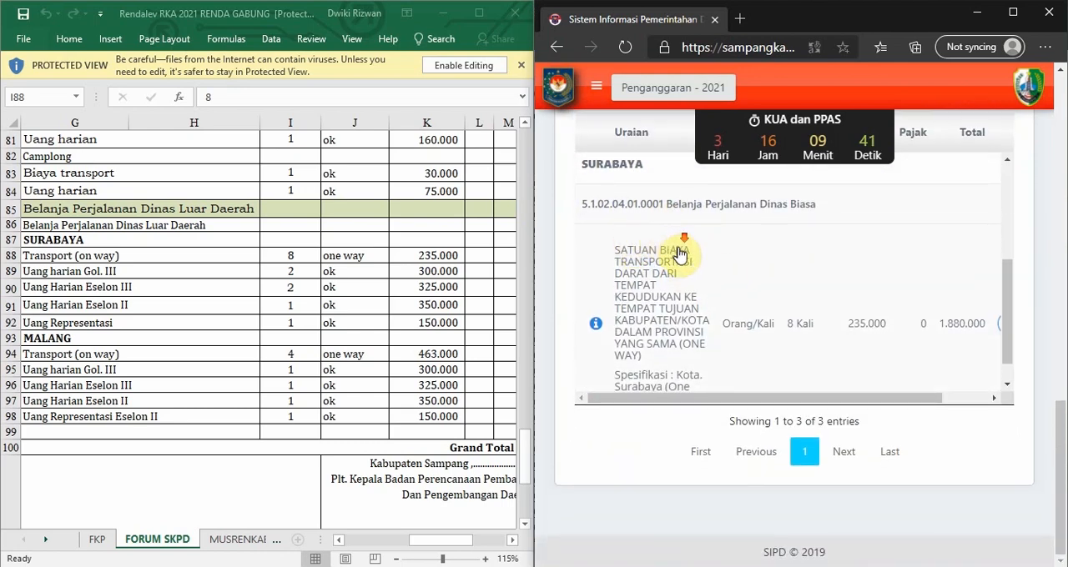
pyautogui.scroll(-1, 625, 238)
pyautogui.click(40, 256)
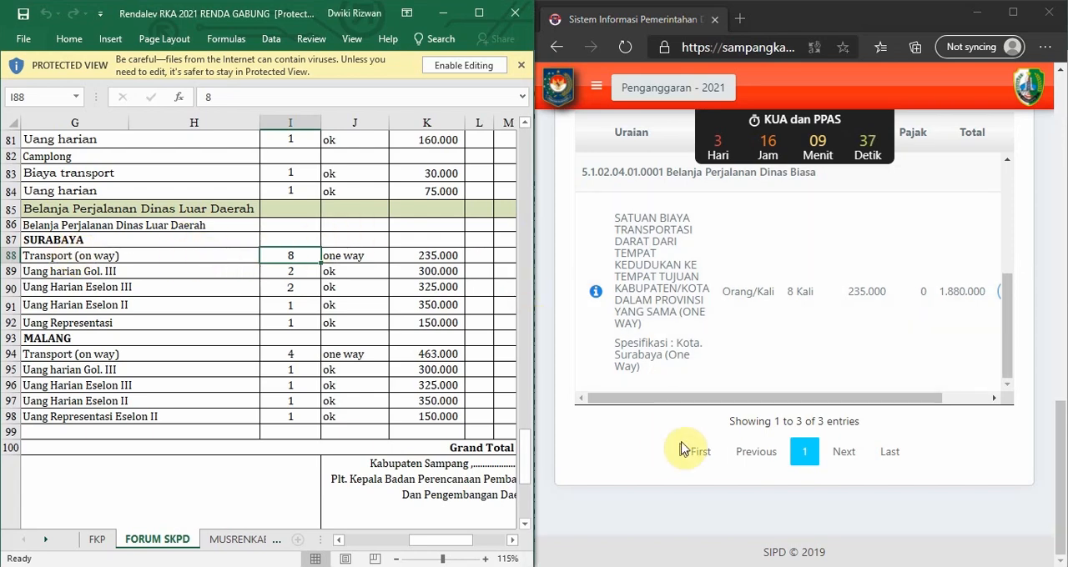
pyautogui.click(57, 268)
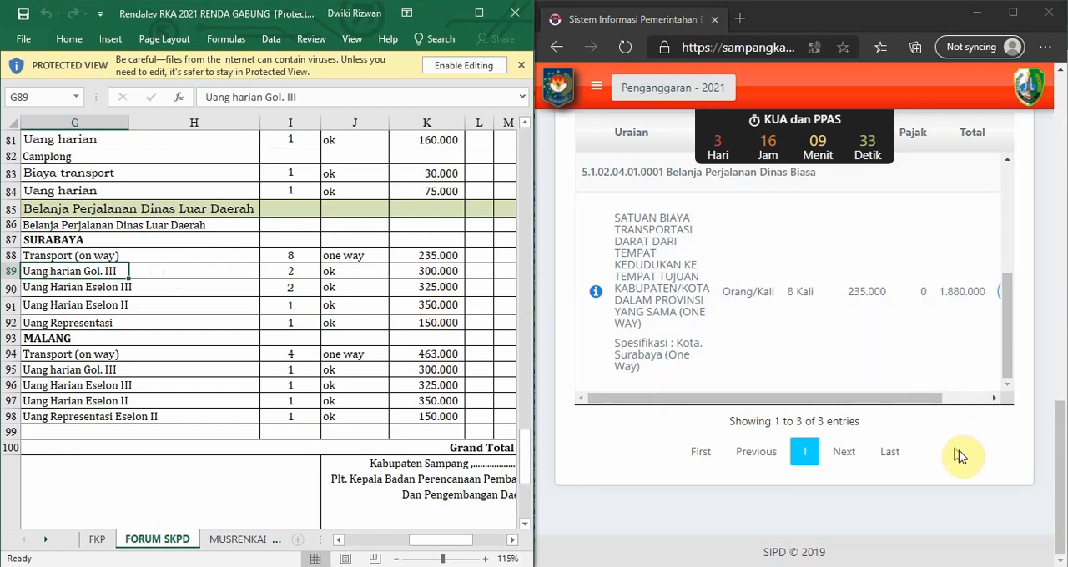
# Start a new expense detail with type Belanja Barang Jasa dan Modal and account 5.1.02.04.01.0001 Belanja Perjalanan Dinas Biasa.
pyautogui.scroll(5, 1044, 438)
pyautogui.scroll(-2, 1045, 422)
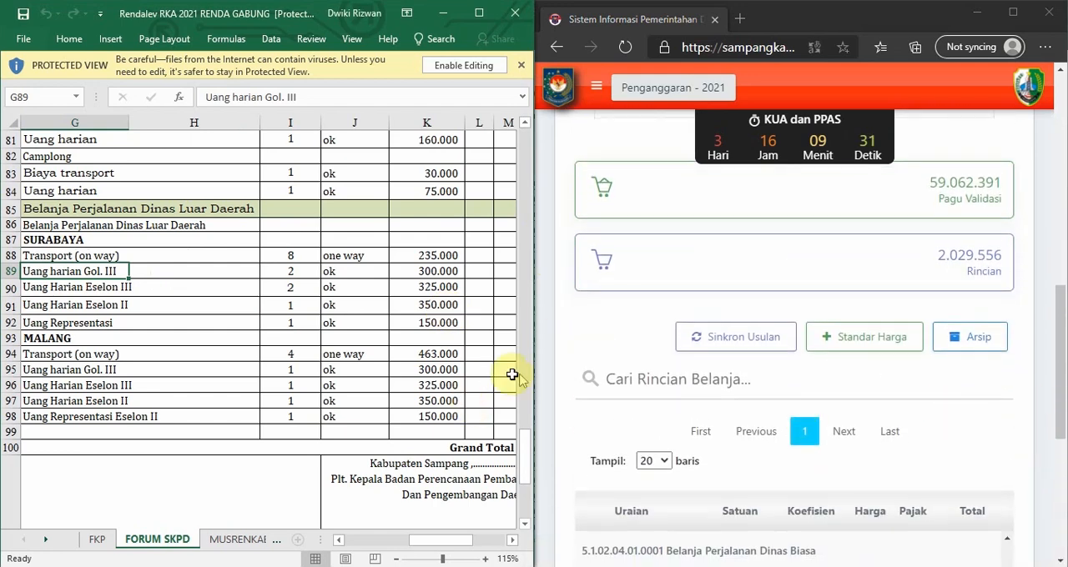
pyautogui.click(874, 355)
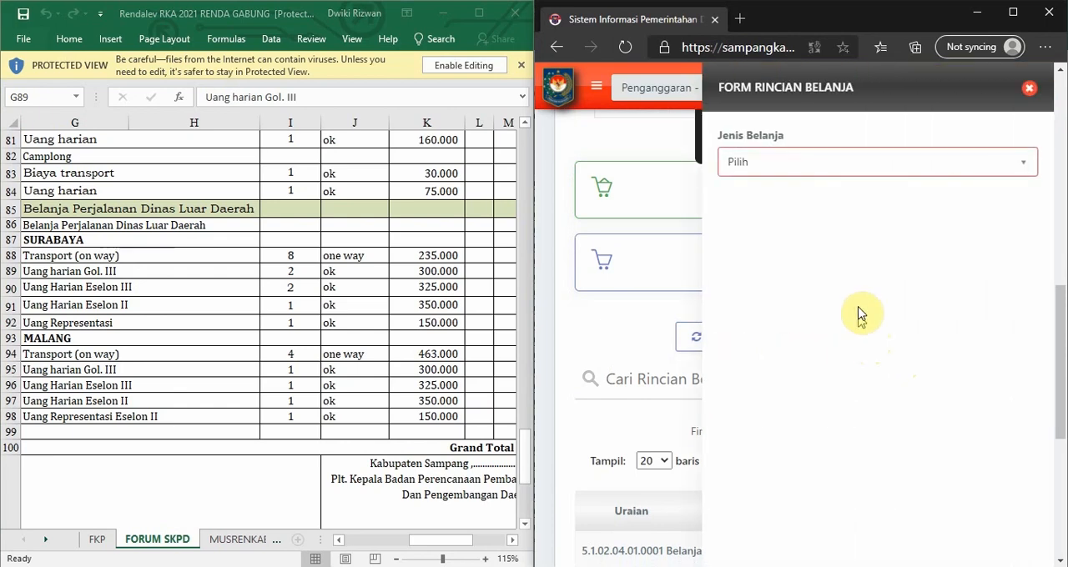
pyautogui.click(800, 161)
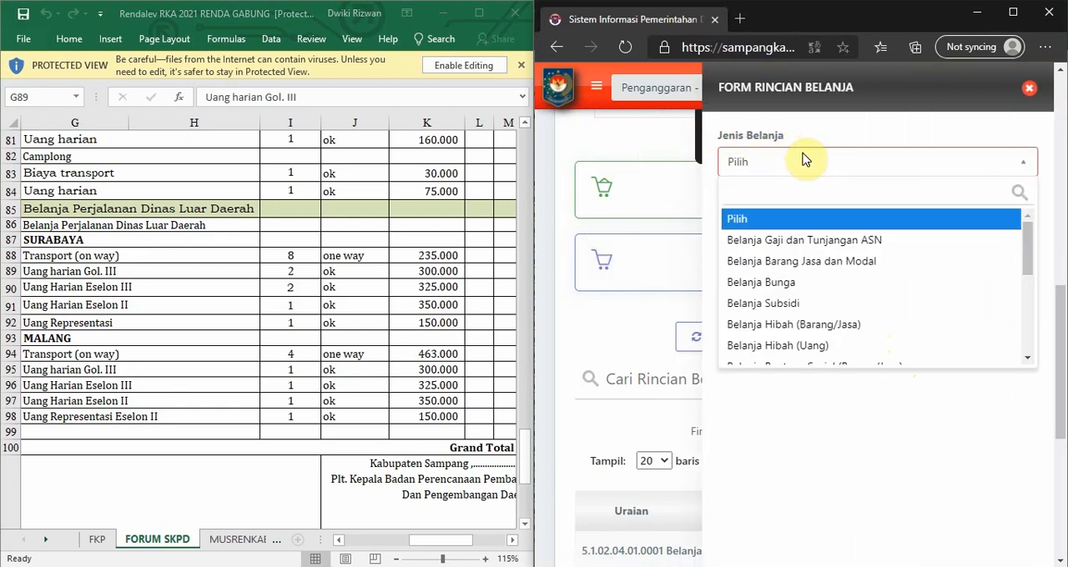
pyautogui.click(811, 263)
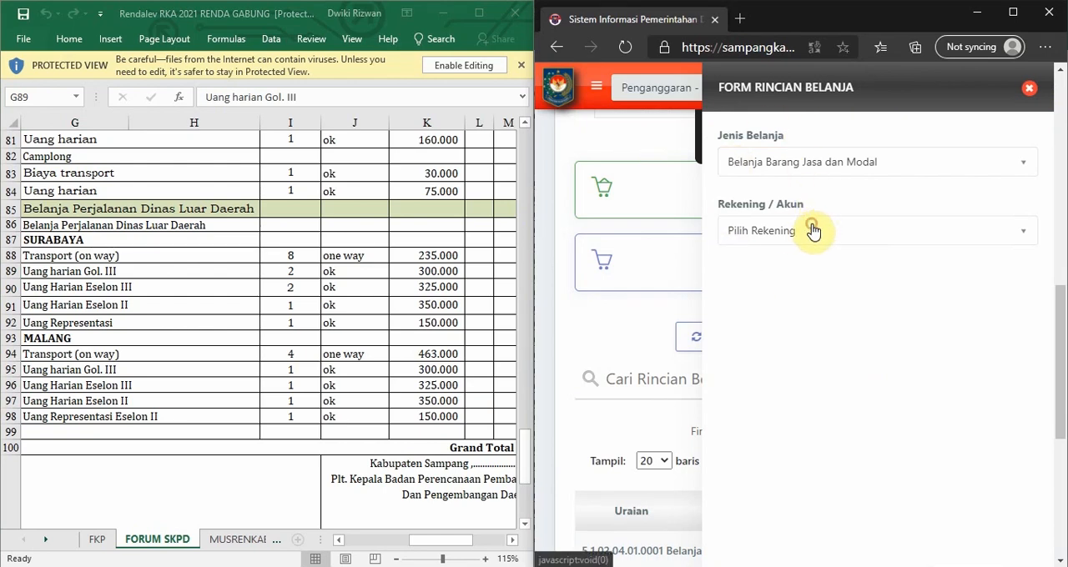
pyautogui.click(812, 231)
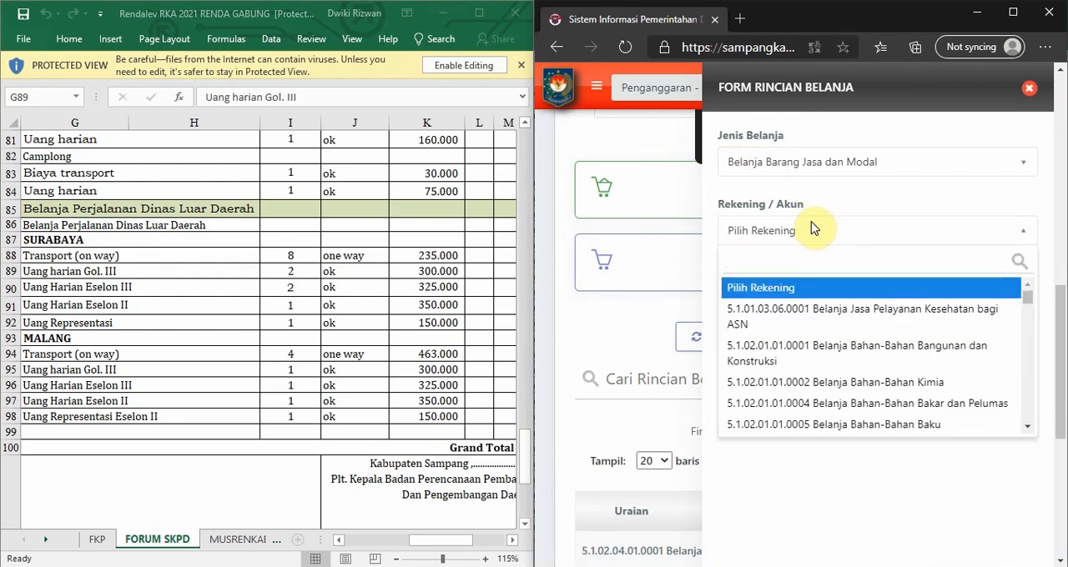
pyautogui.write('PERJALANAN')
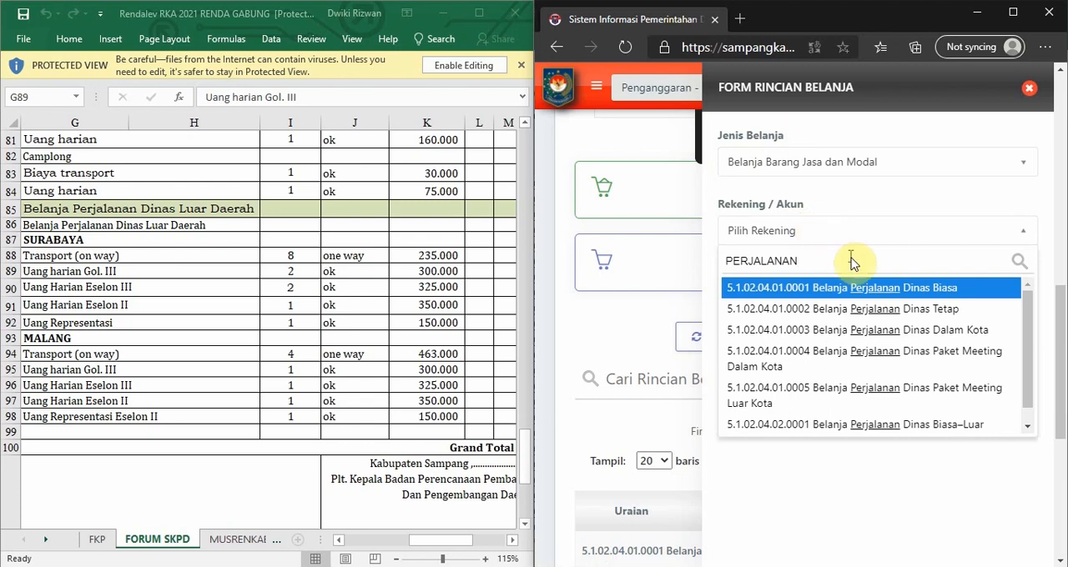
pyautogui.click(884, 288)
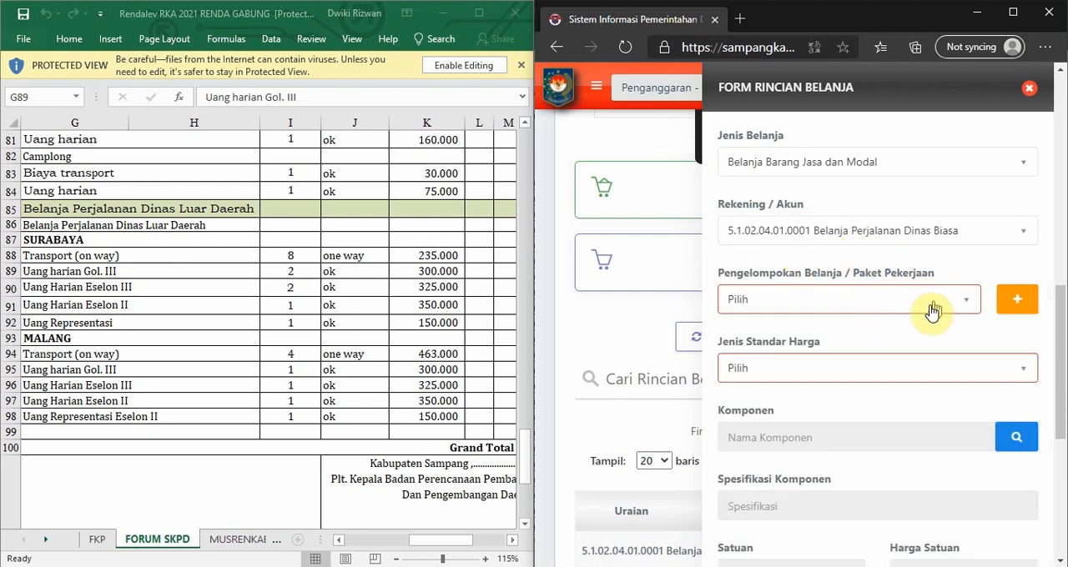
# Assign the new expense detail to the SURABAYA expenditure group.
pyautogui.click(964, 311)
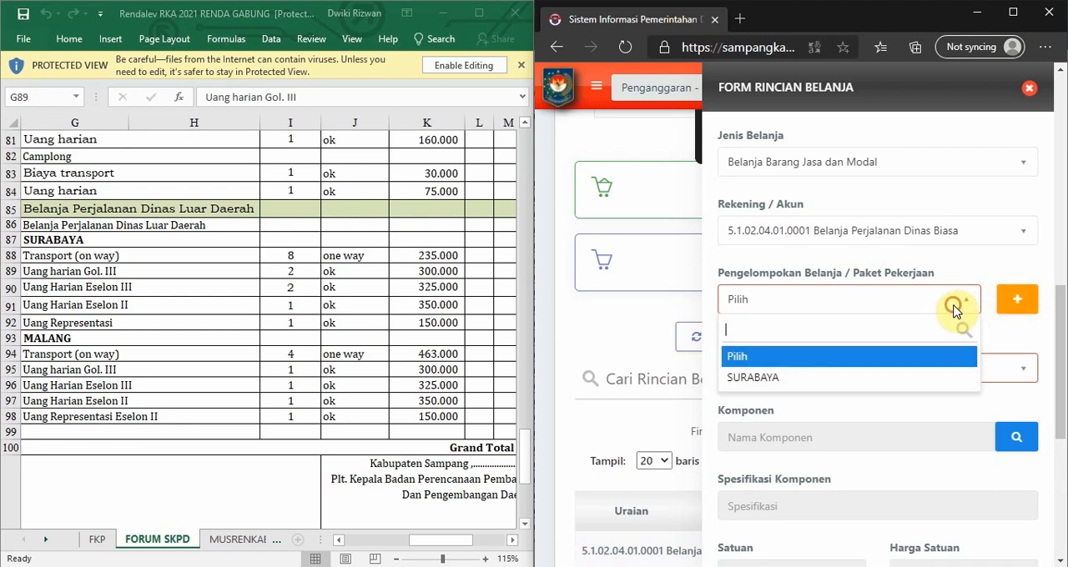
pyautogui.click(867, 300)
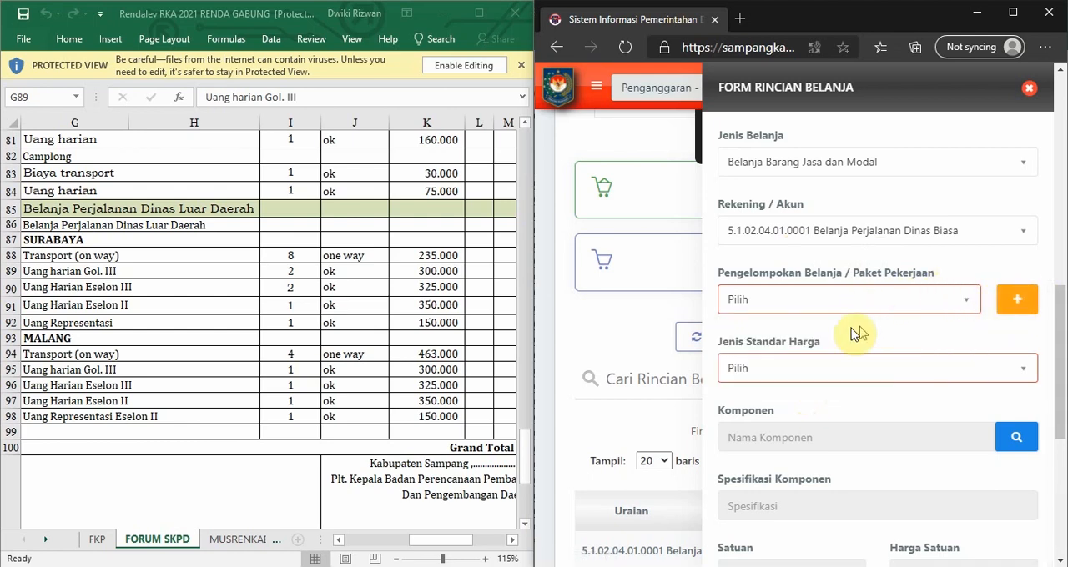
pyautogui.click(834, 301)
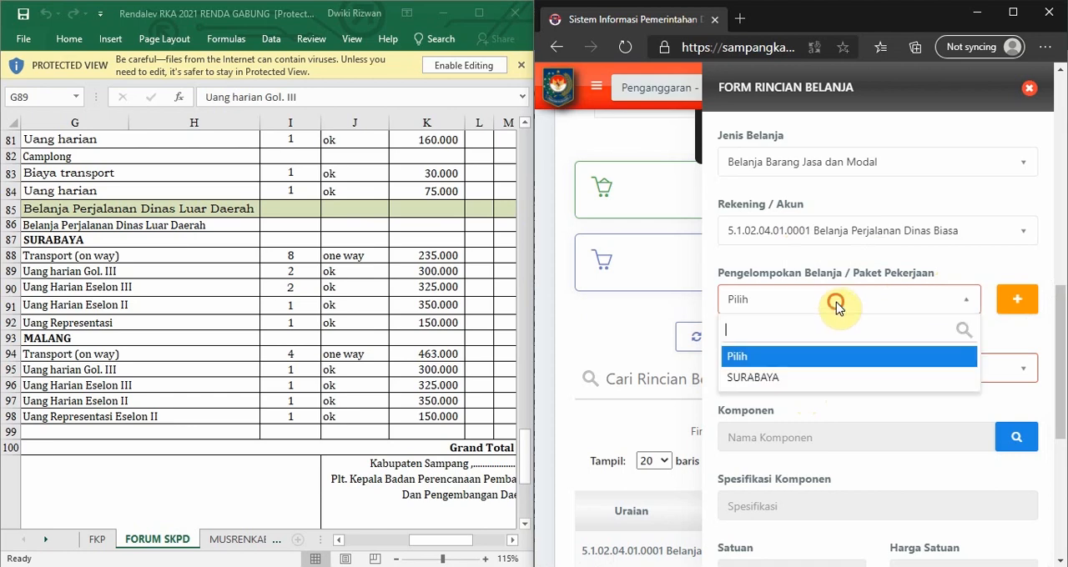
pyautogui.click(755, 379)
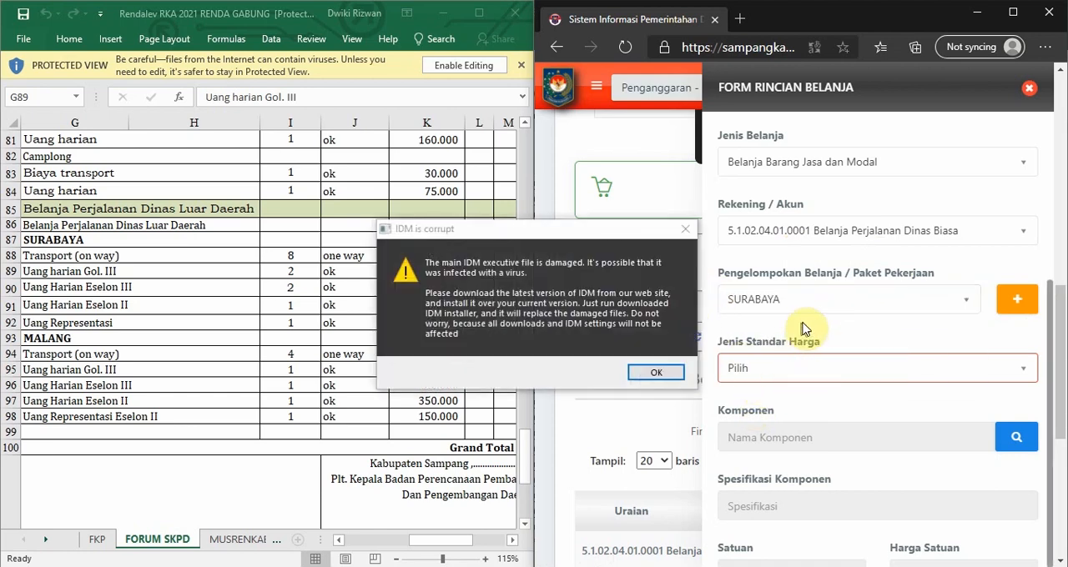
# Dismiss the IDM warning, close the download page it opened, and return to the expense form.
pyautogui.click(685, 229)
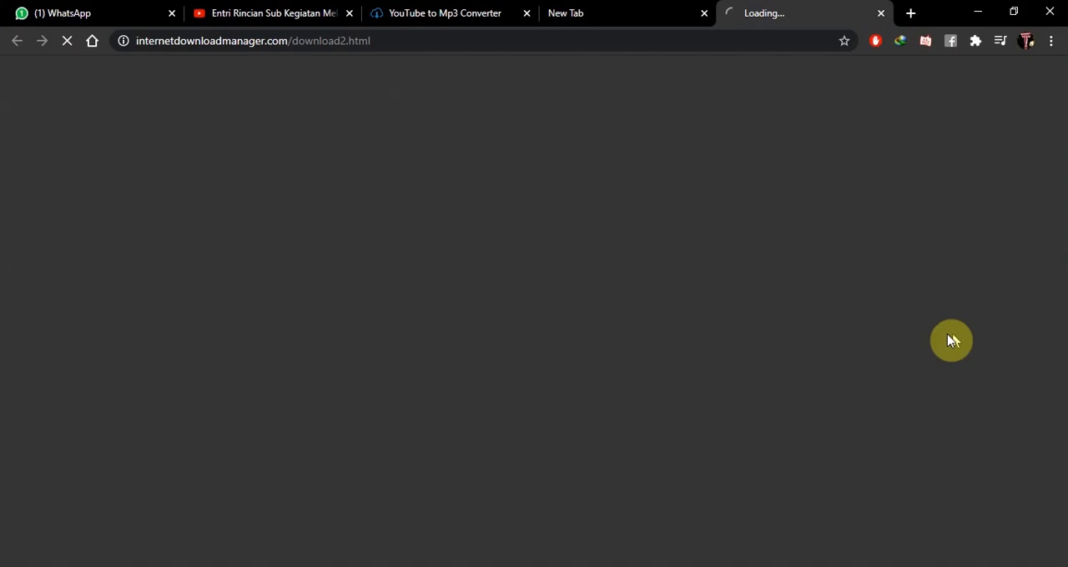
pyautogui.click(881, 17)
pyautogui.click(977, 13)
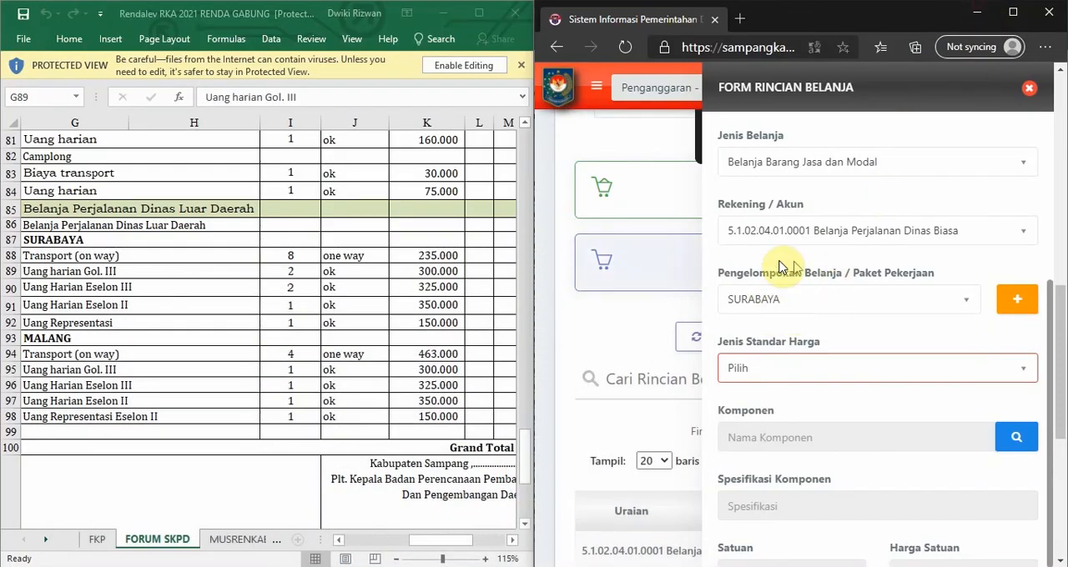
# Set the expense detail's price standard type (Jenis Standar Harga) to SBU.
pyautogui.scroll(-5, 816, 279)
pyautogui.scroll(1, 793, 192)
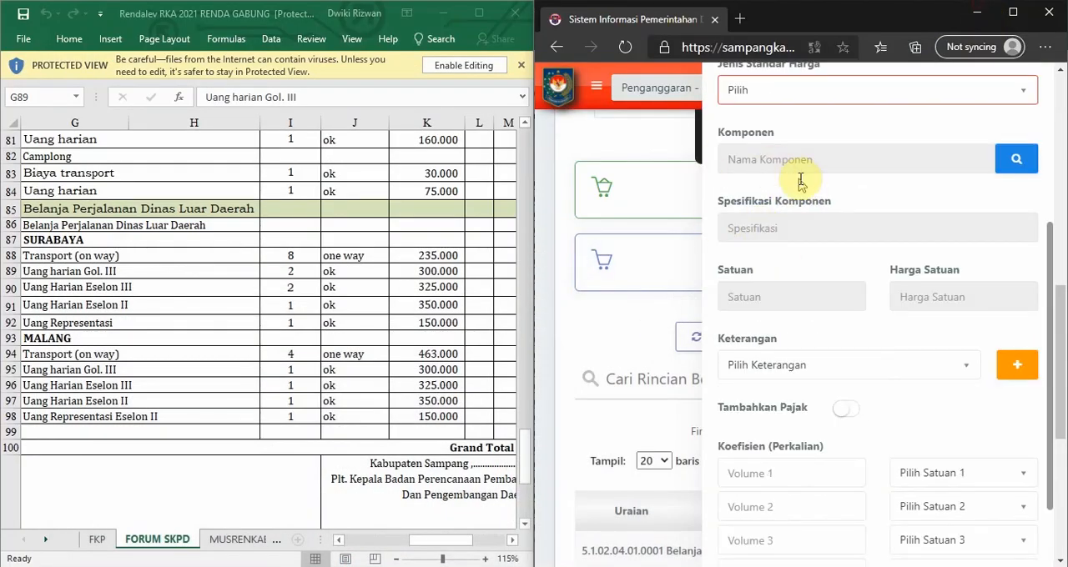
pyautogui.scroll(1, 865, 284)
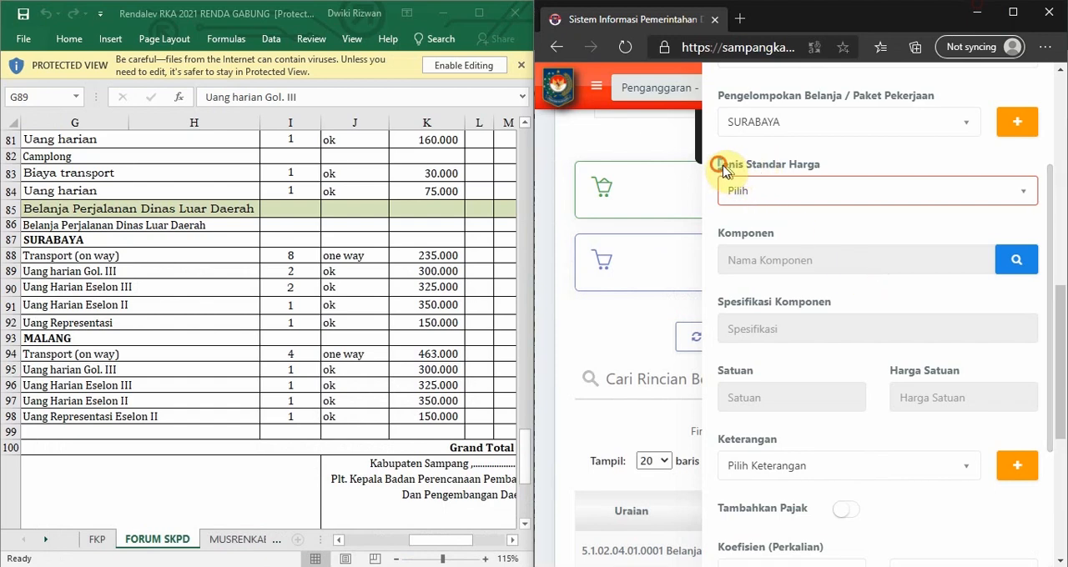
pyautogui.moveTo(716, 164); pyautogui.dragTo(825, 164)
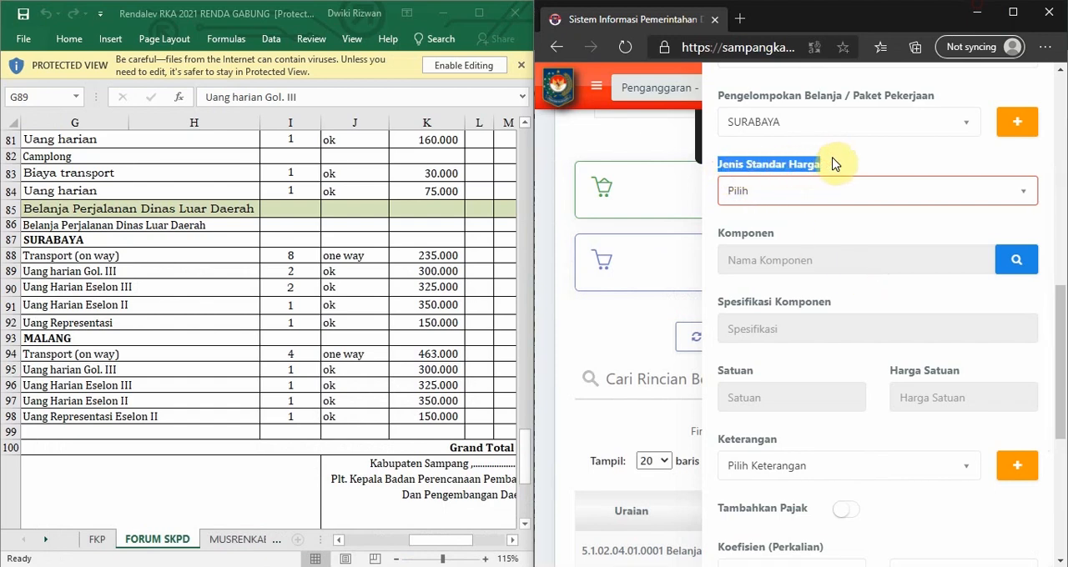
pyautogui.click(782, 188)
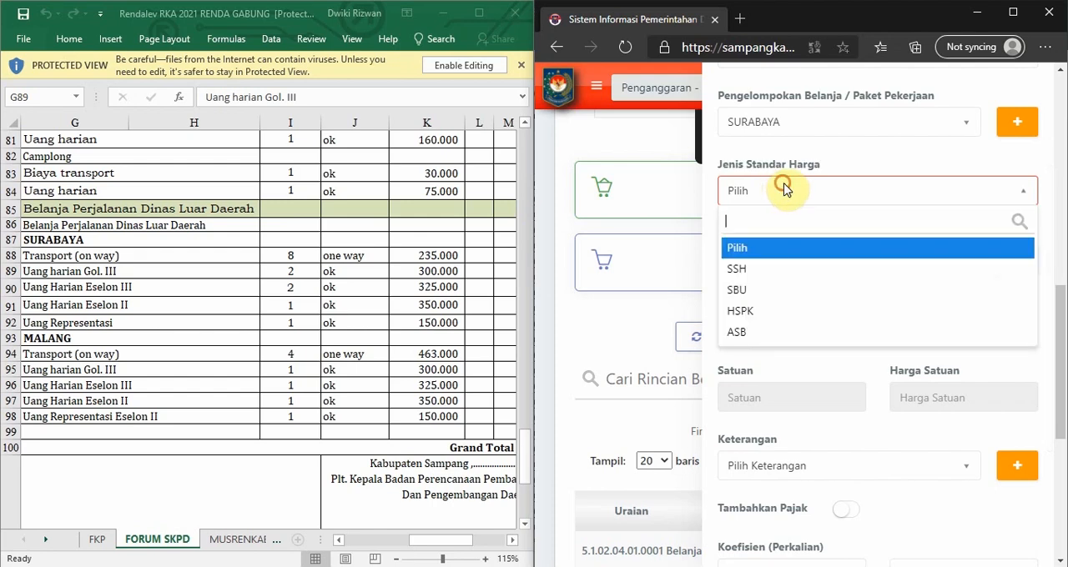
pyautogui.click(736, 292)
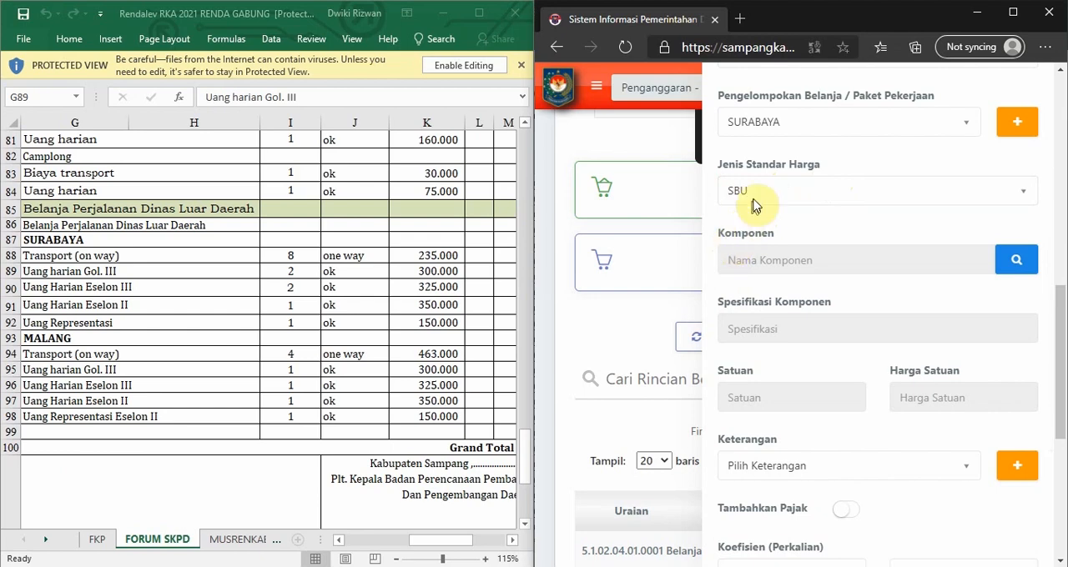
# Search the standard price components for "HARIAN JAWA TIMUR GOL", replacing the attempted "HARIAN SURAB" search.
pyautogui.click(999, 267)
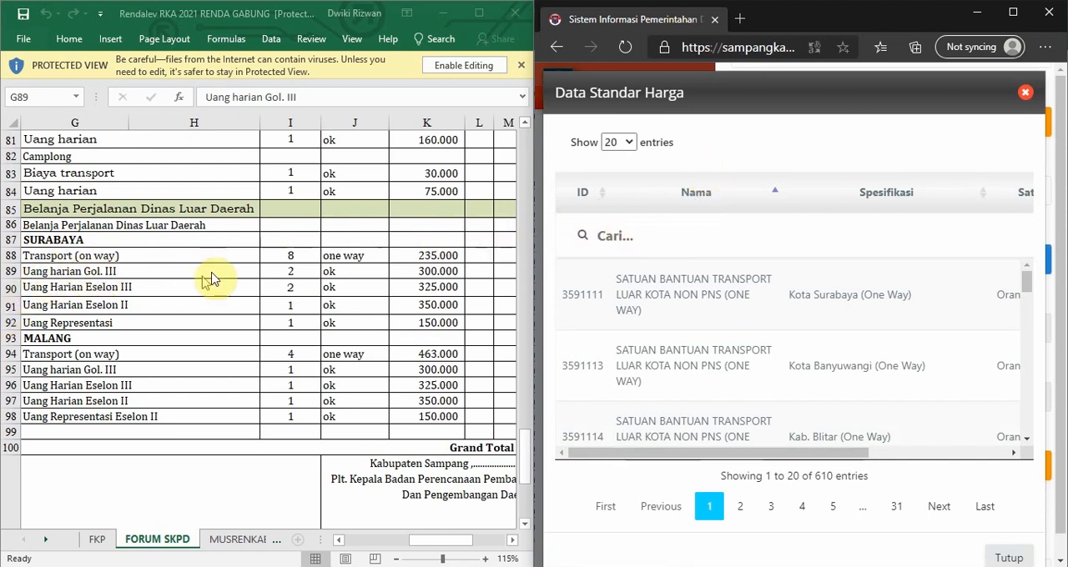
pyautogui.click(631, 235)
pyautogui.write('HARIAN')
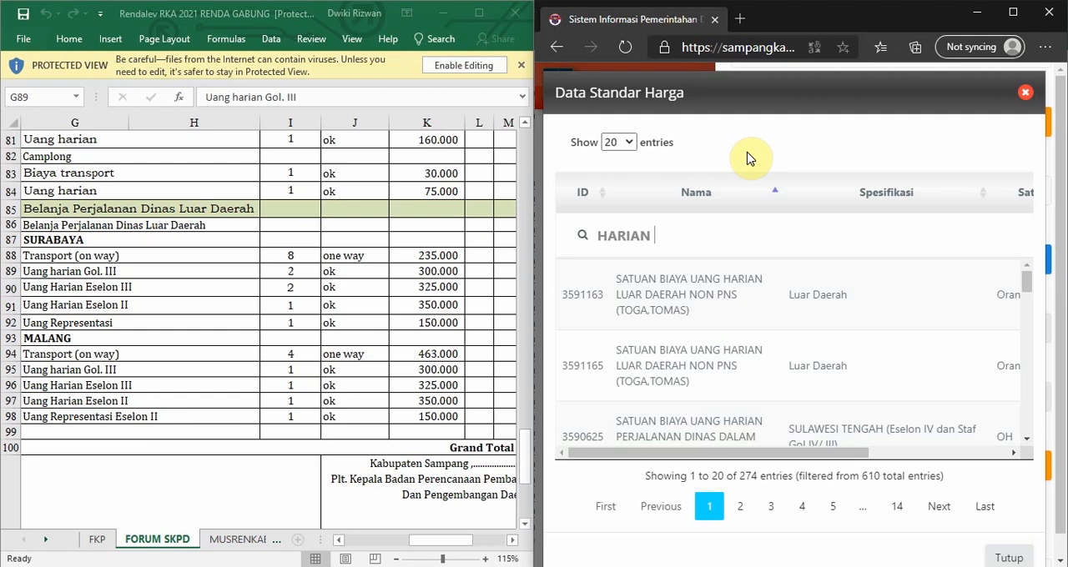
pyautogui.write('RAB')
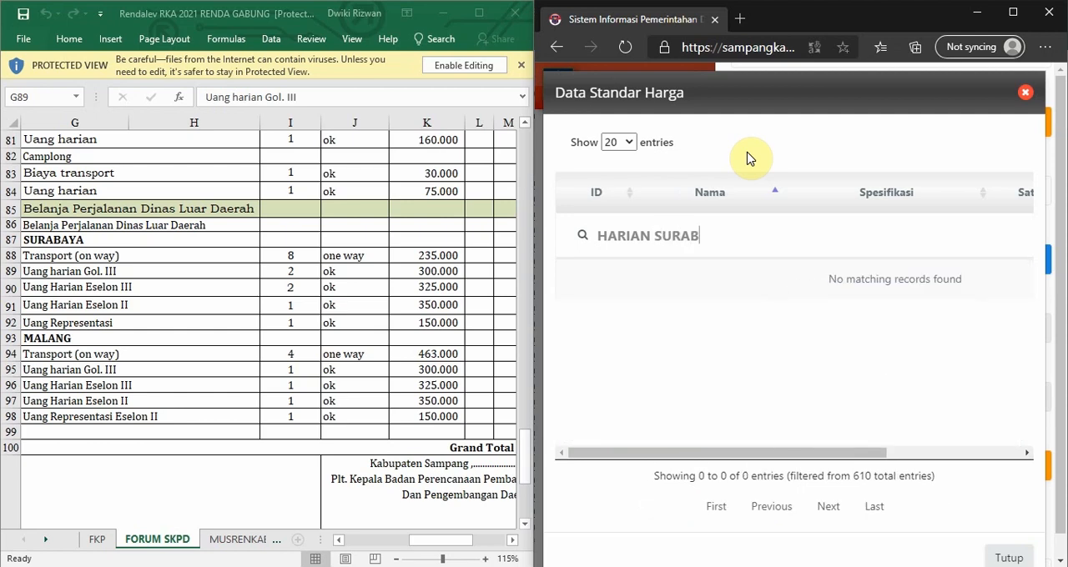
pyautogui.press('BackSpace')
pyautogui.press('BackSpace')
pyautogui.press('BackSpace')
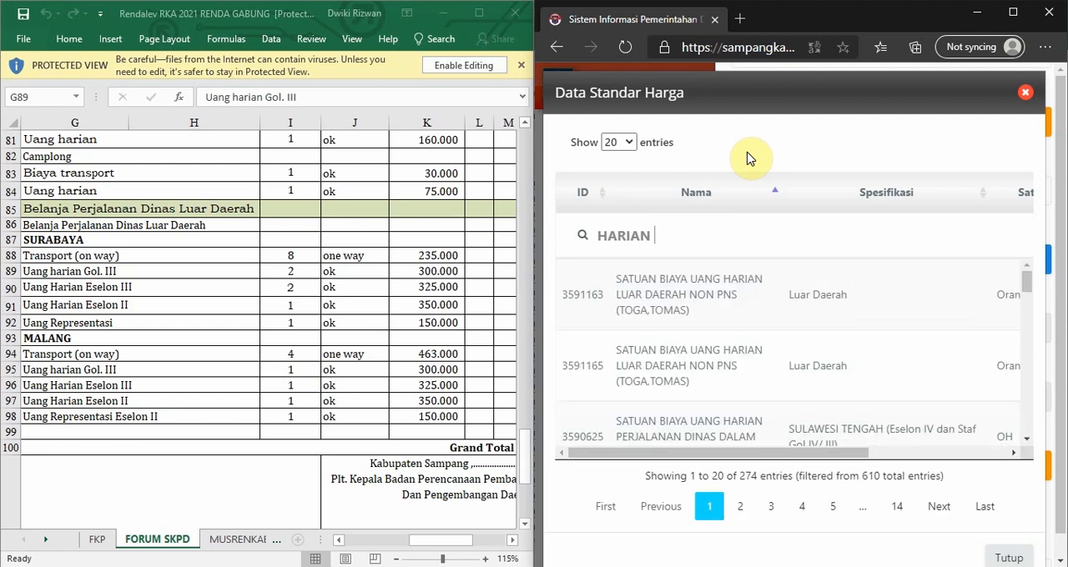
pyautogui.write('JAWA ')
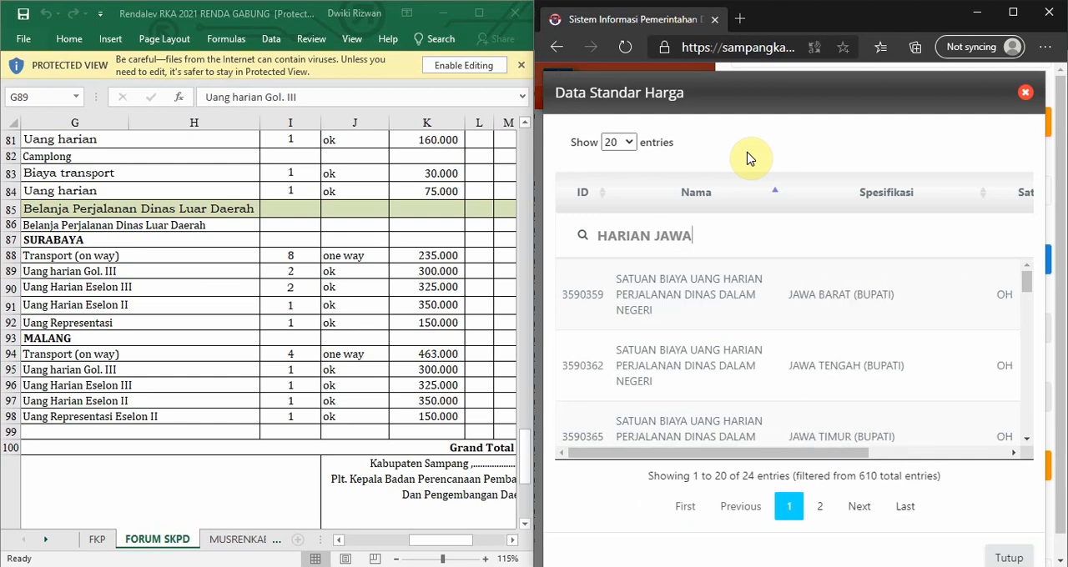
pyautogui.write('TIMUR')
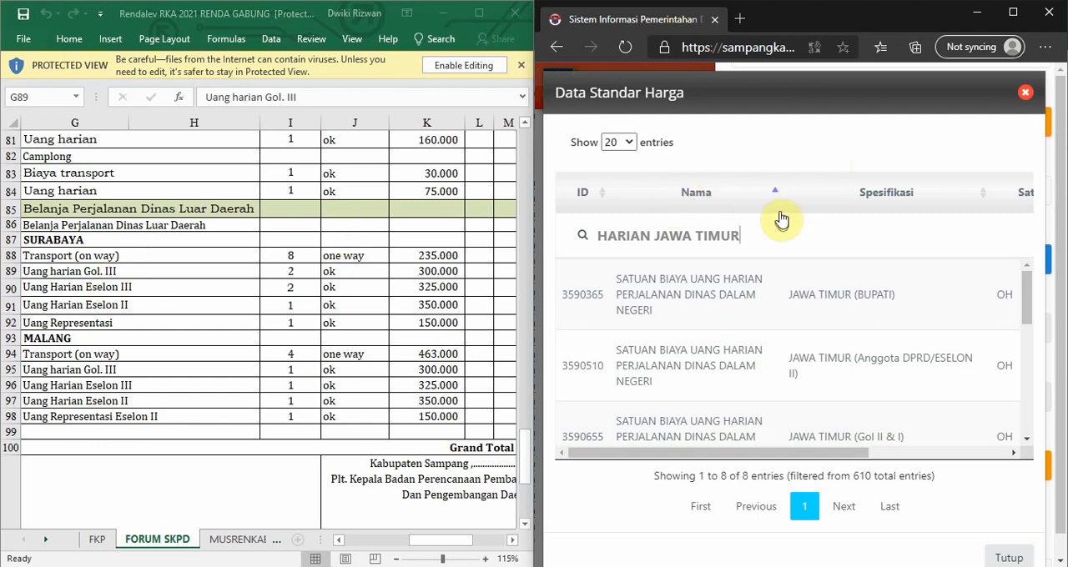
pyautogui.write('L')
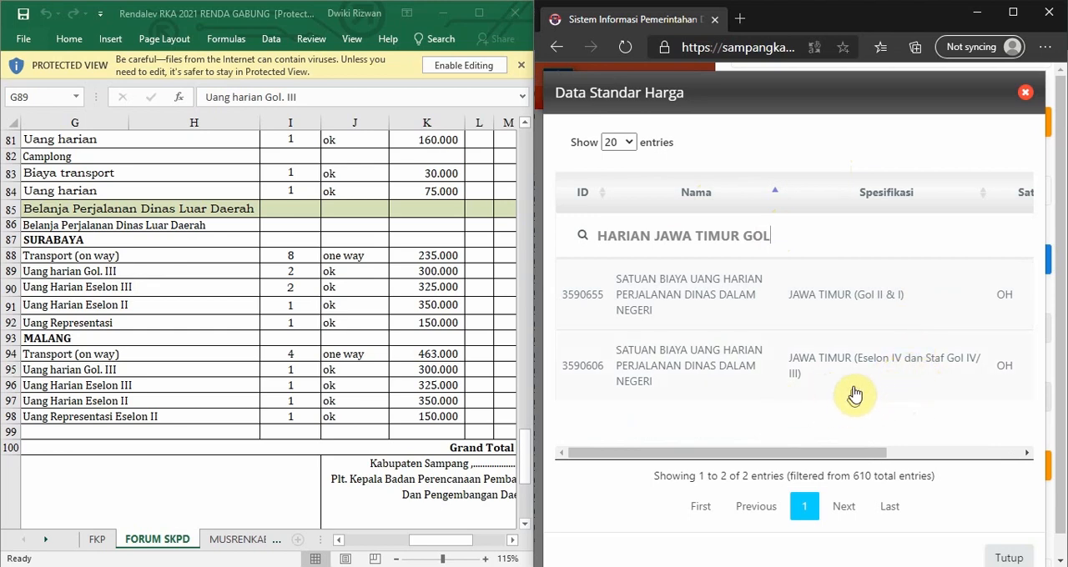
# Compare the matching components' unit prices and select the daily allowance for JAWA TIMUR (Eselon IV dan Staf Gol IV/ III).
pyautogui.scroll(-1, 854, 392)
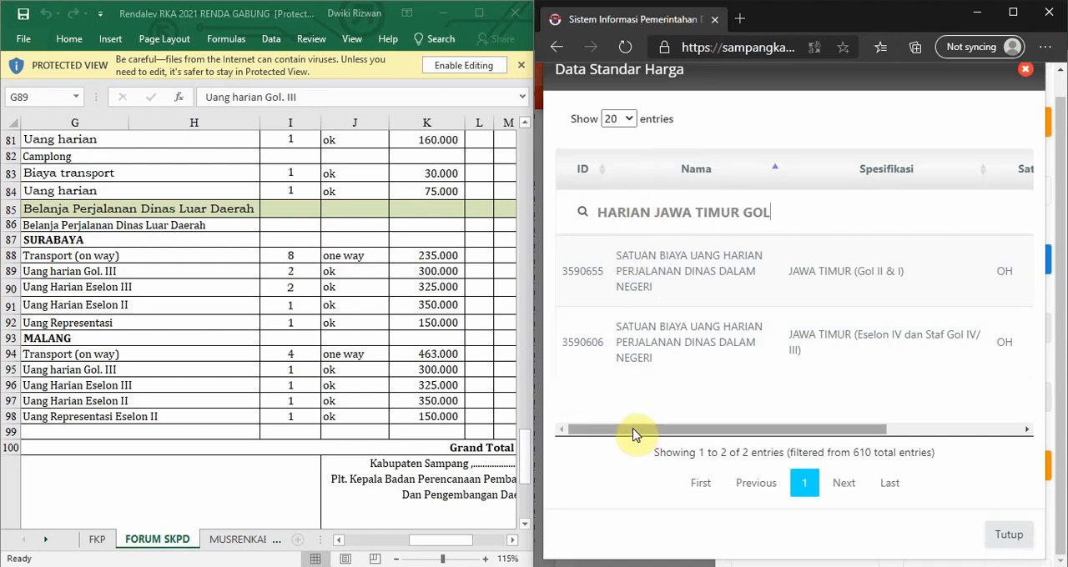
pyautogui.moveTo(630, 435); pyautogui.dragTo(806, 431)
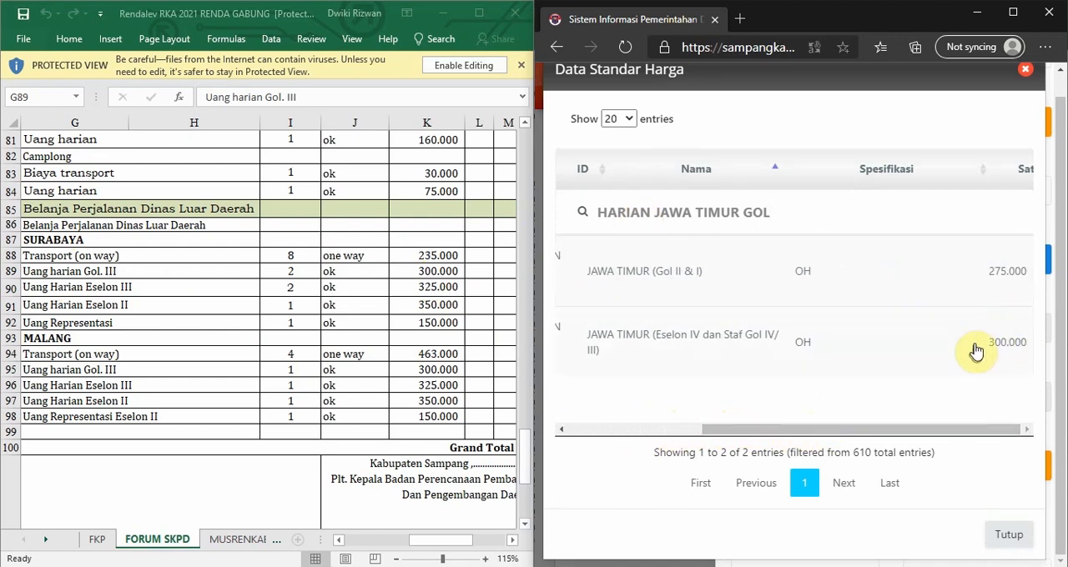
pyautogui.moveTo(893, 431); pyautogui.dragTo(750, 434)
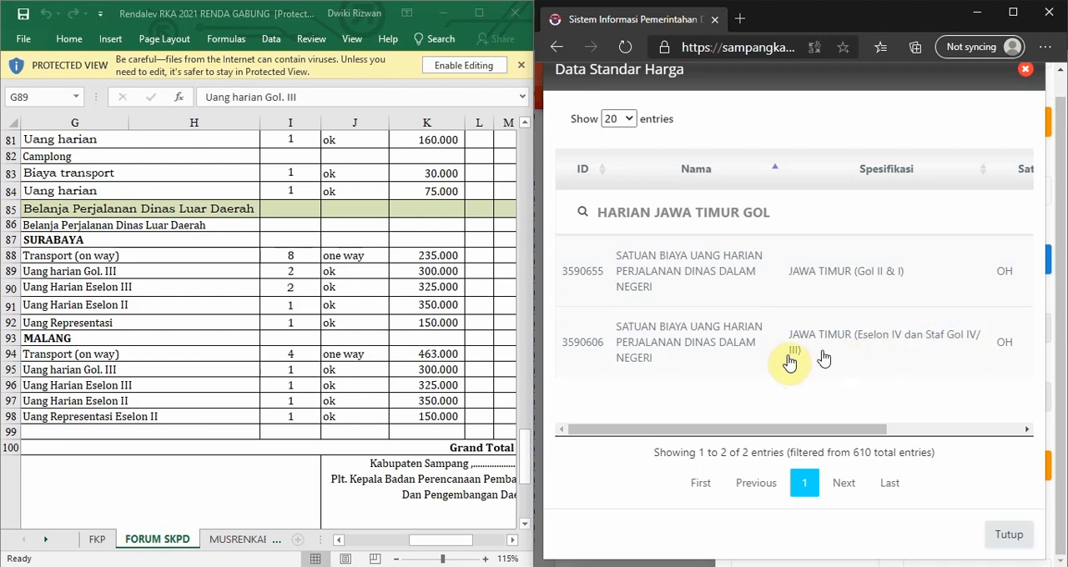
pyautogui.click(682, 349)
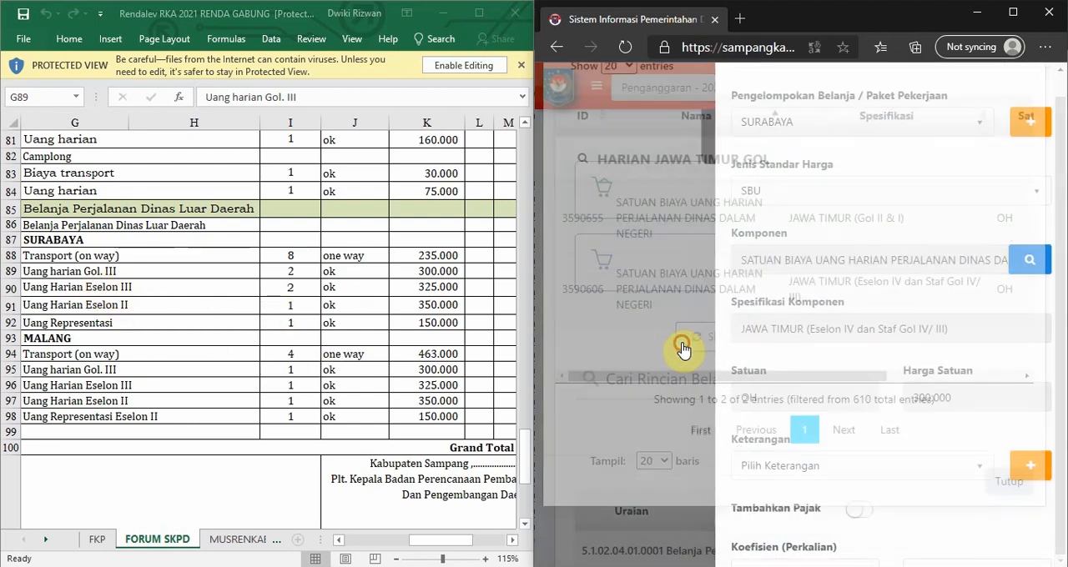
pyautogui.scroll(-2, 855, 230)
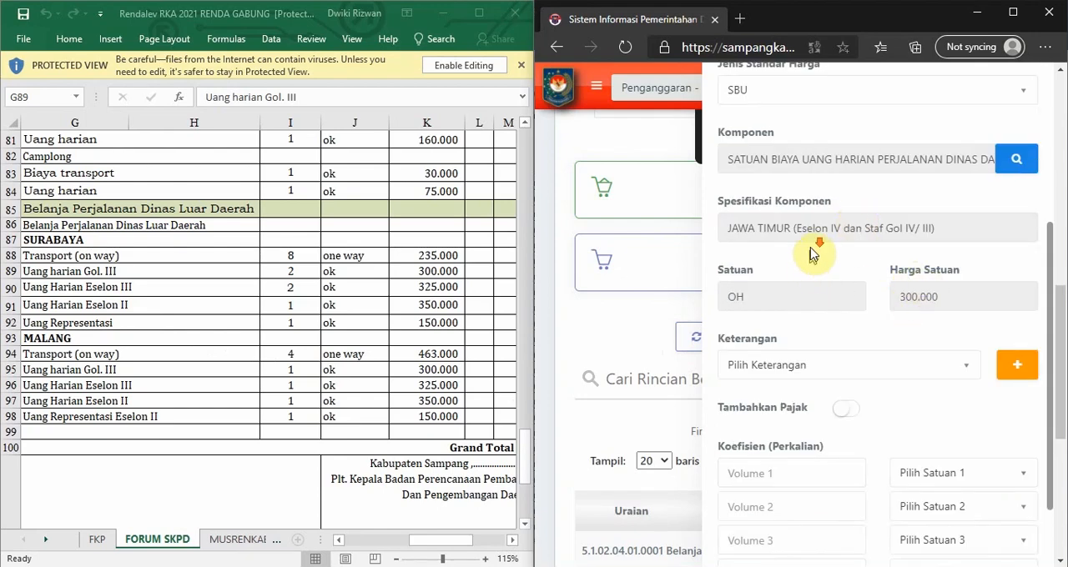
pyautogui.scroll(-2, 813, 254)
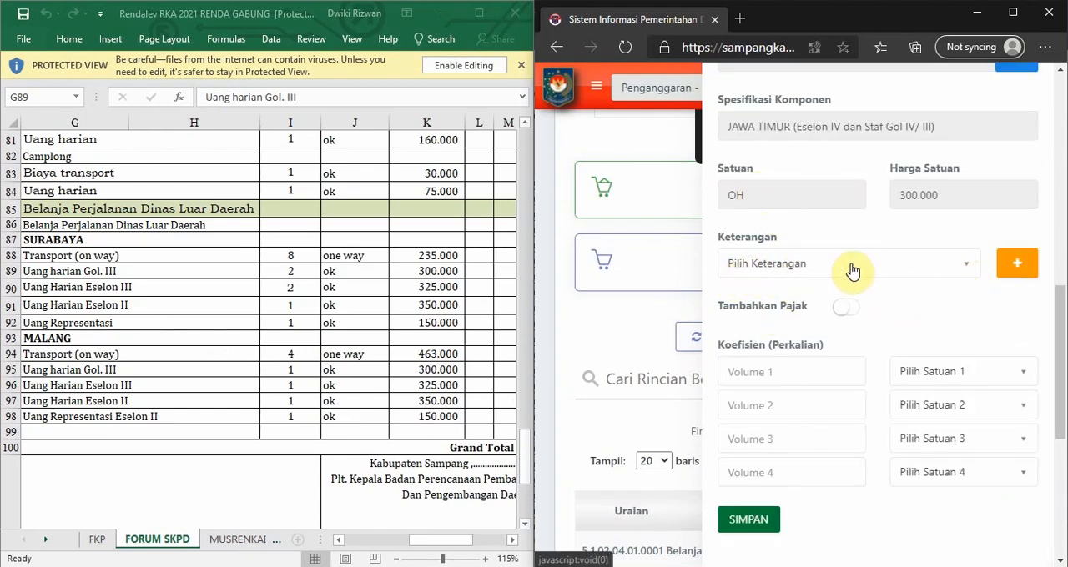
# Add and save a new description (Keterangan) "Gol. III" for the JAWA TIMUR daily allowance.
pyautogui.click(888, 265)
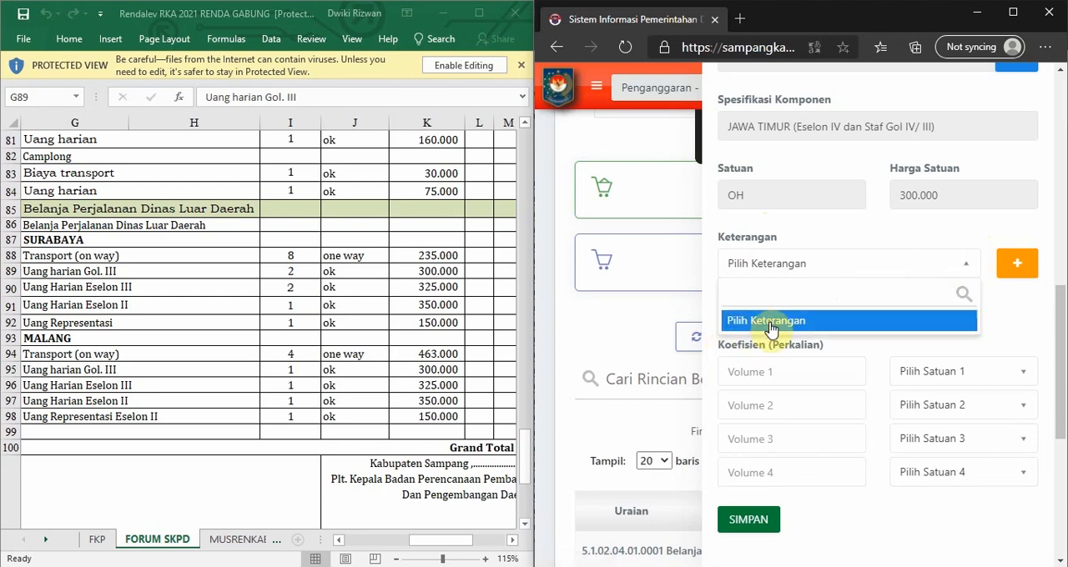
pyautogui.click(812, 265)
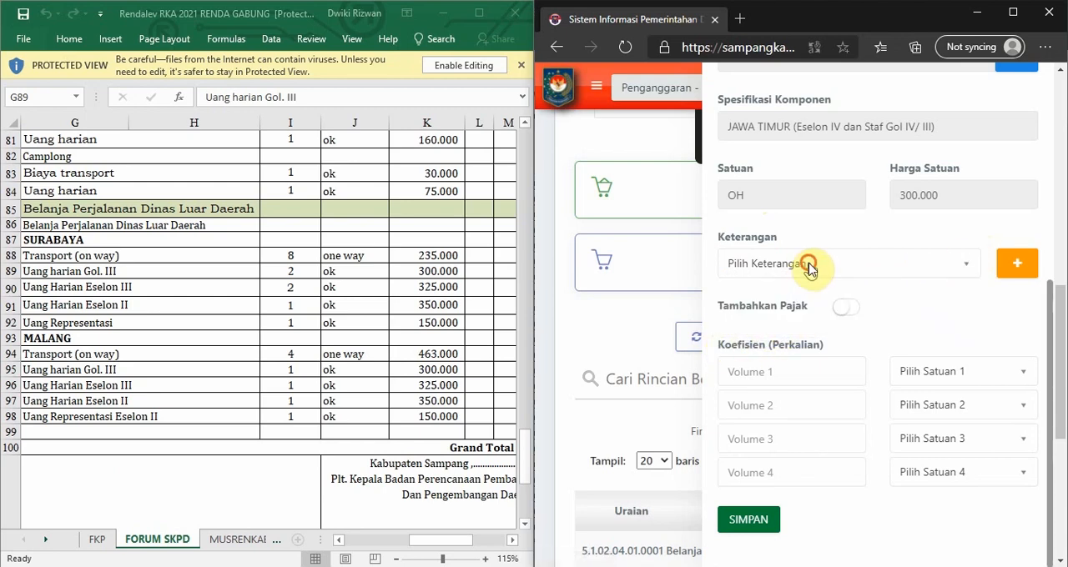
pyautogui.click(1023, 264)
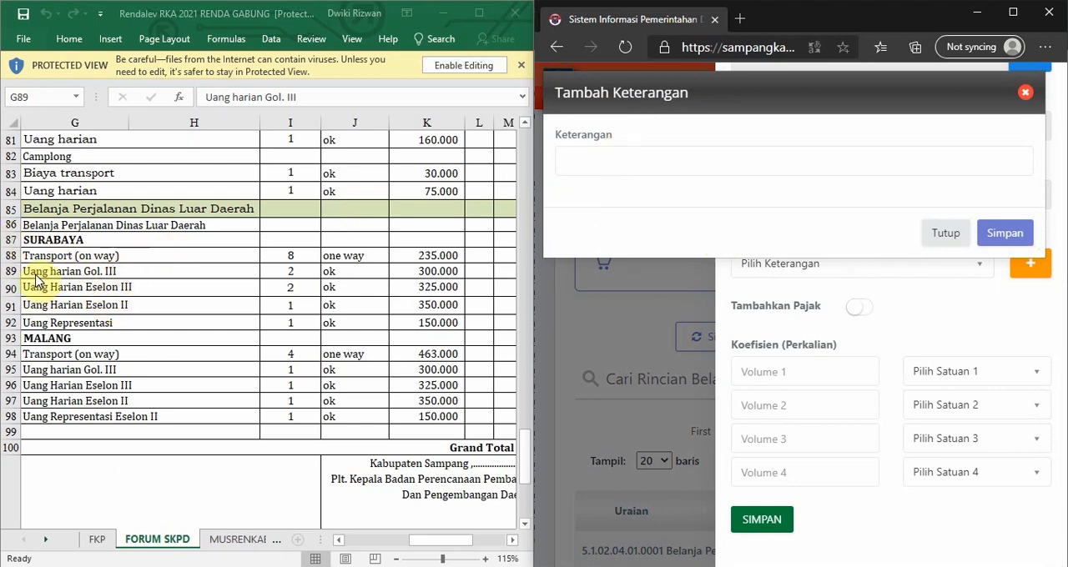
pyautogui.click(113, 271)
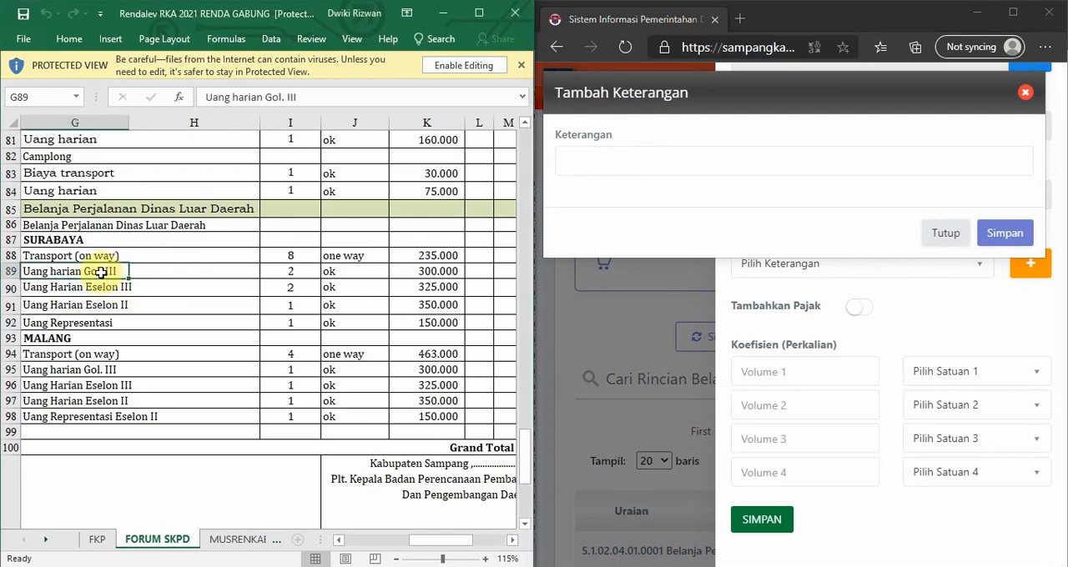
pyautogui.click(608, 168)
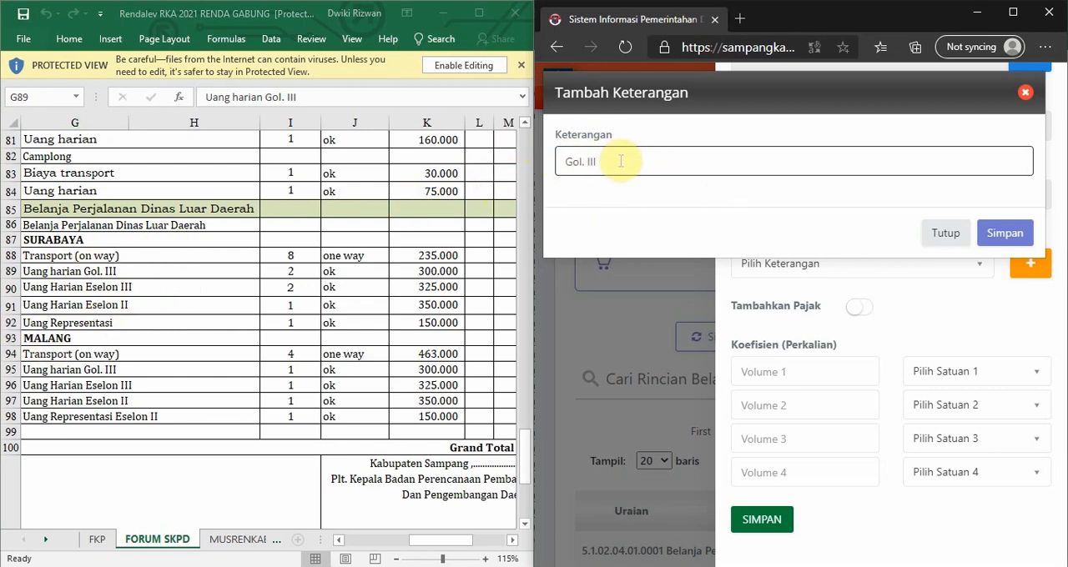
pyautogui.click(617, 159)
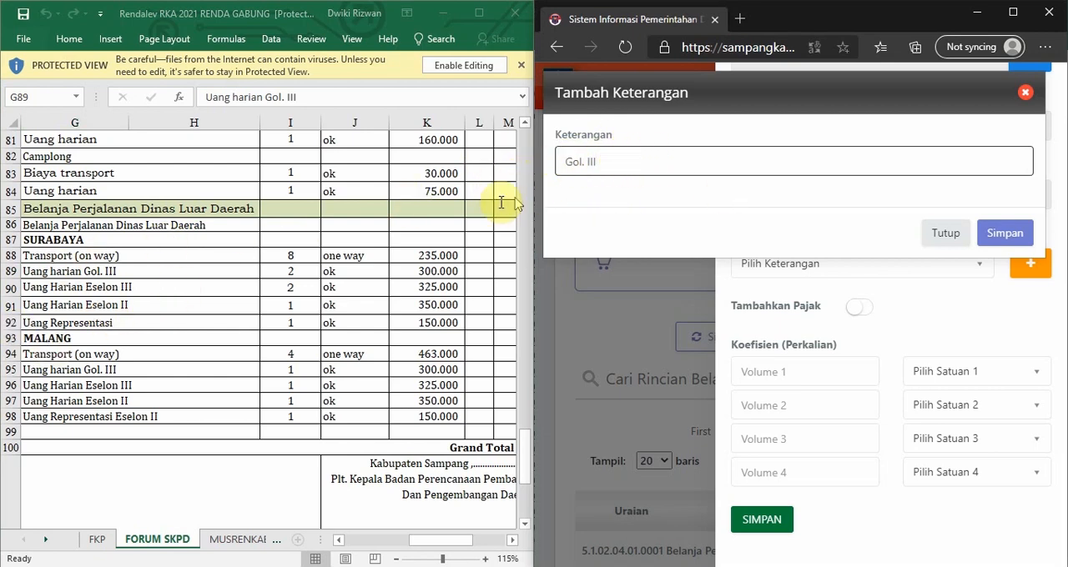
pyautogui.click(1029, 237)
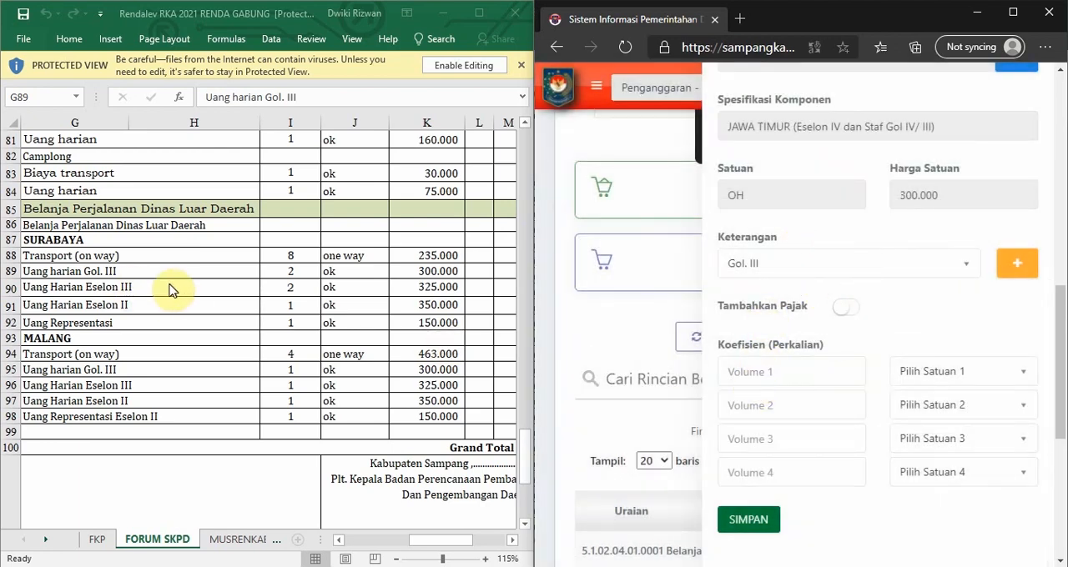
# Set the allowance's first coefficient volume to 2, matching the workbook's SURABAYA row for Uang harian Gol. III.
pyautogui.click(288, 275)
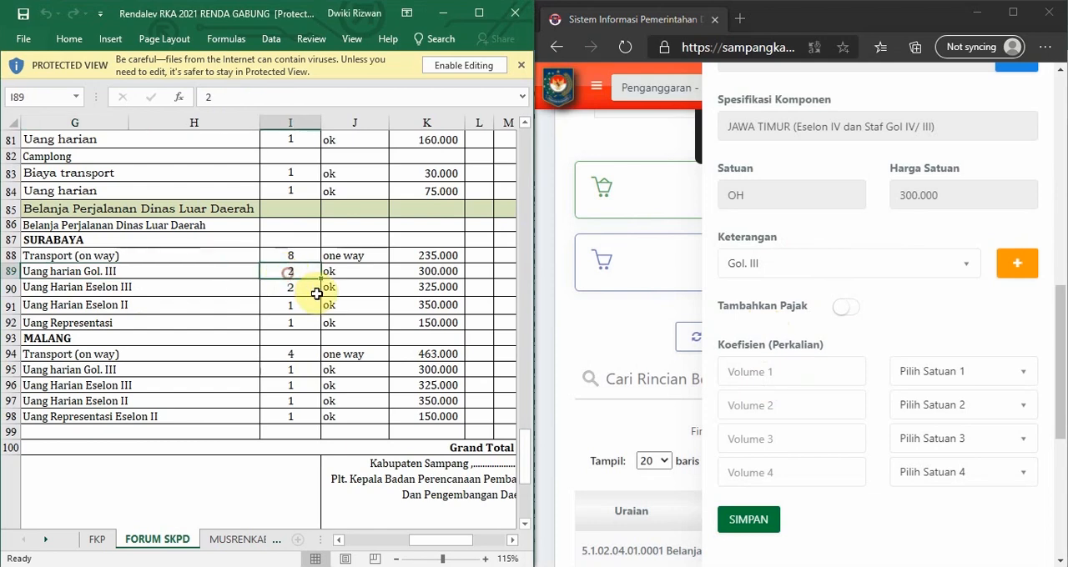
pyautogui.click(352, 271)
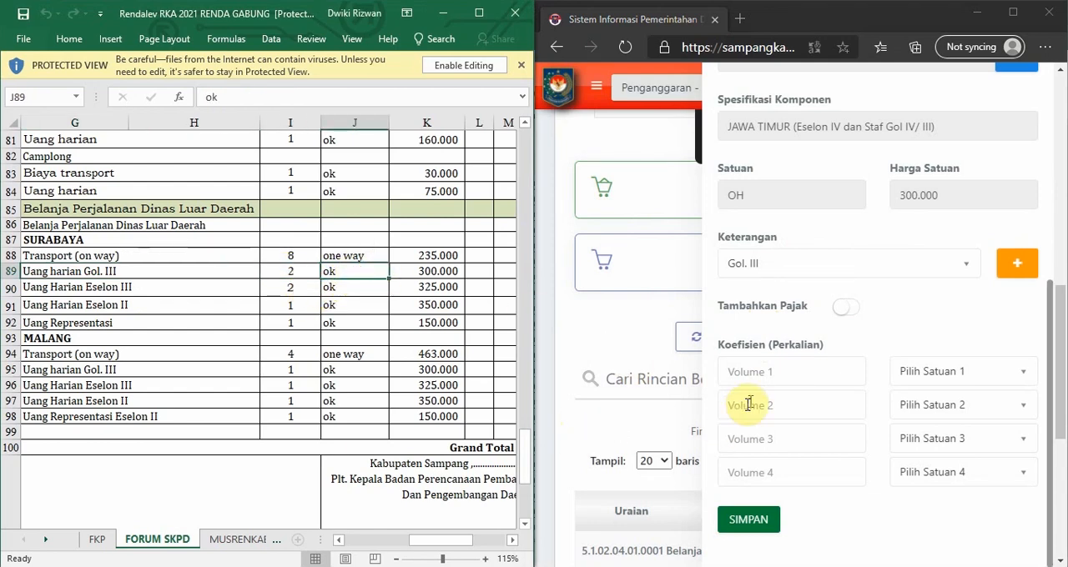
pyautogui.click(770, 372)
pyautogui.write('2')
pyautogui.click(889, 346)
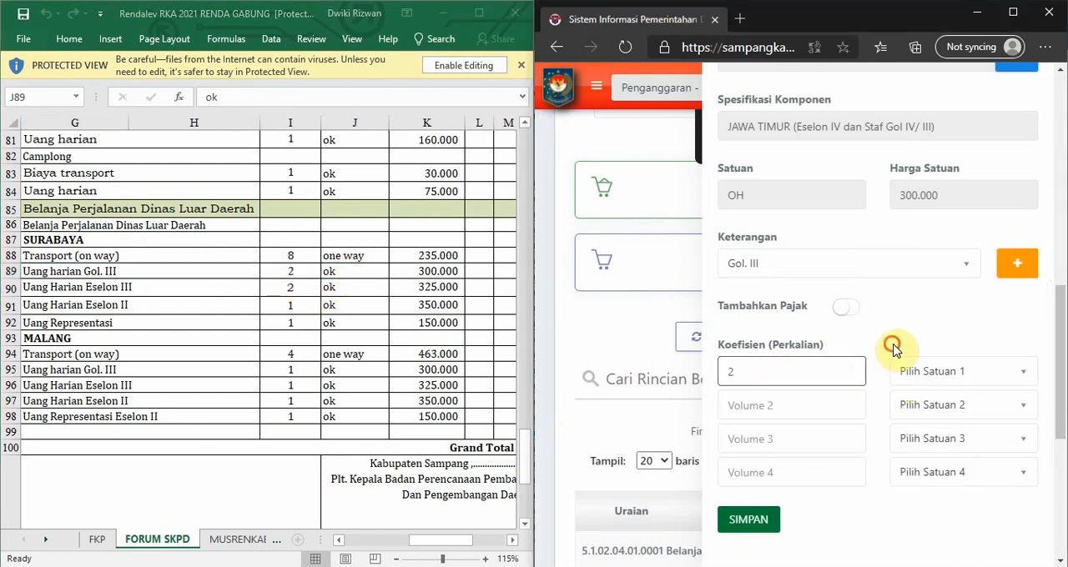
# Set the first coefficient's unit to Orang / Kali and save the expense detail.
pyautogui.click(935, 374)
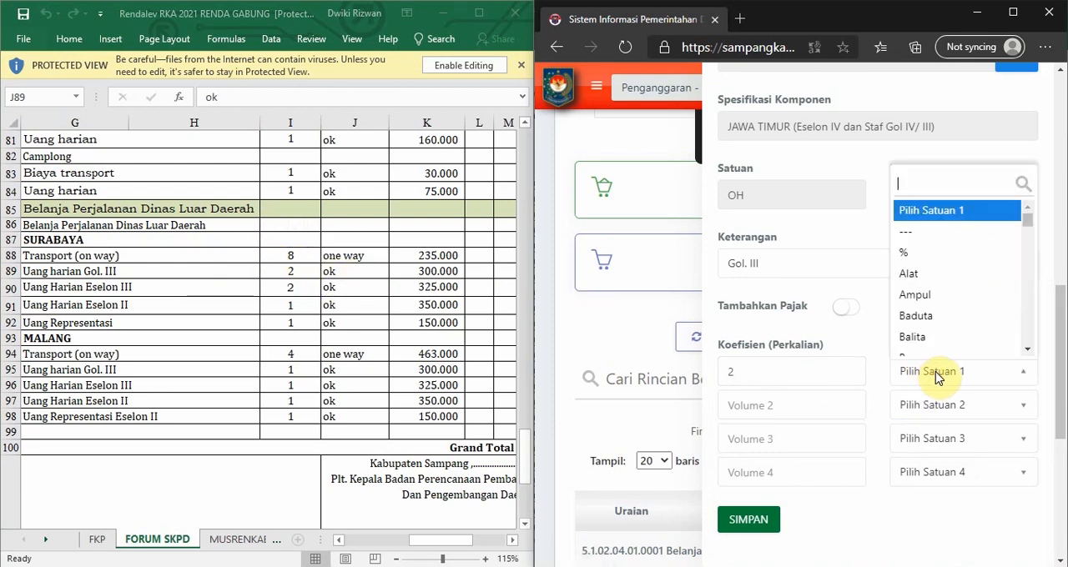
pyautogui.write('orang')
pyautogui.scroll(-3, 959, 267)
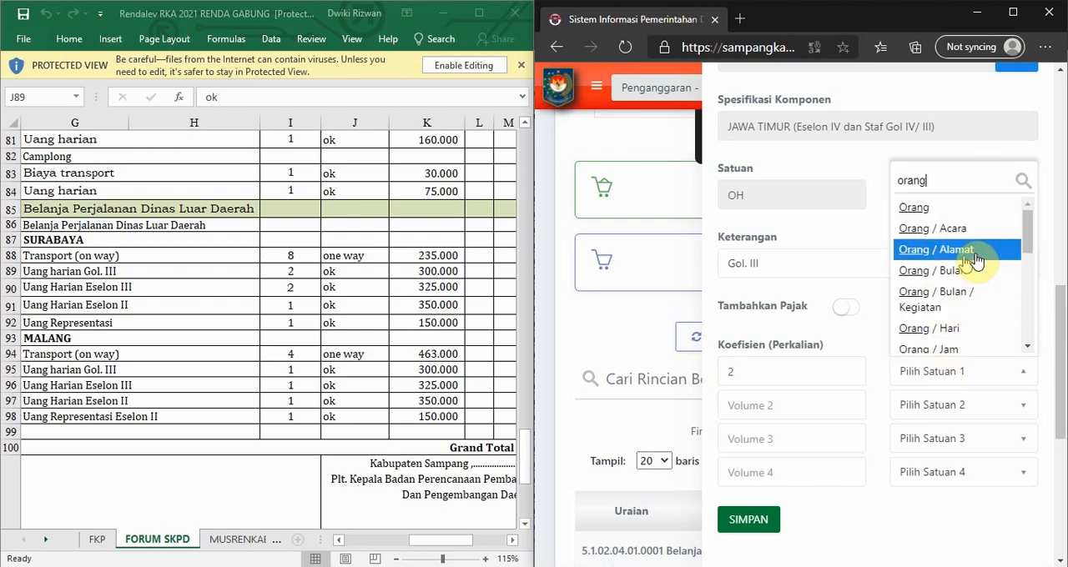
pyautogui.scroll(-2, 959, 274)
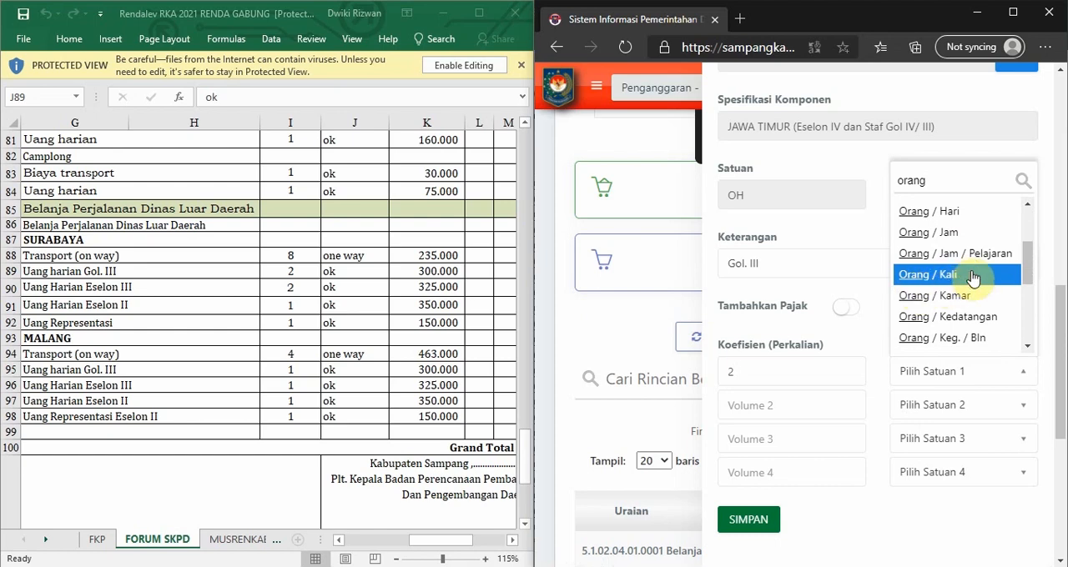
pyautogui.click(971, 278)
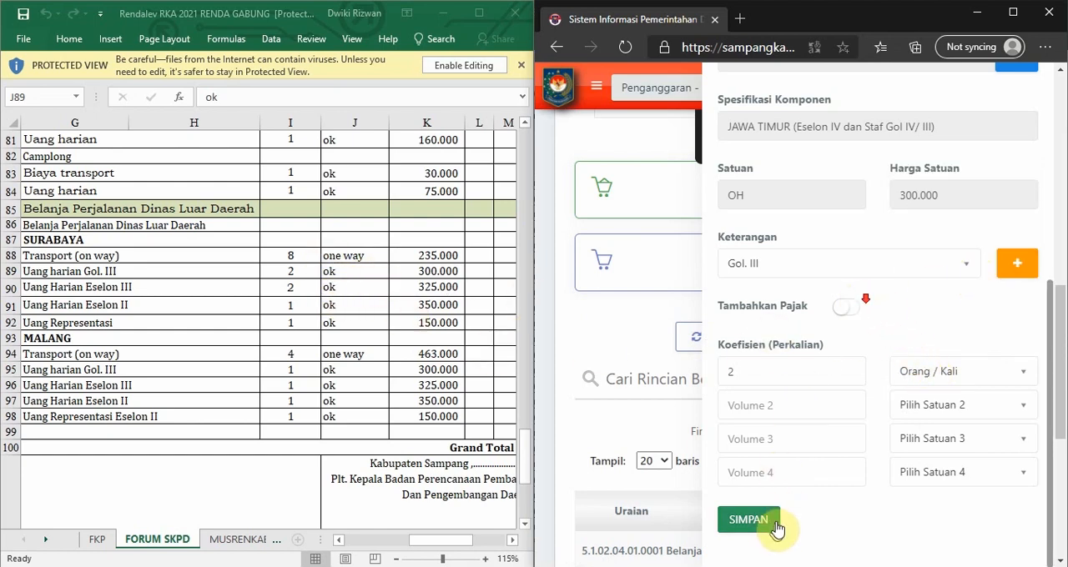
pyautogui.click(746, 524)
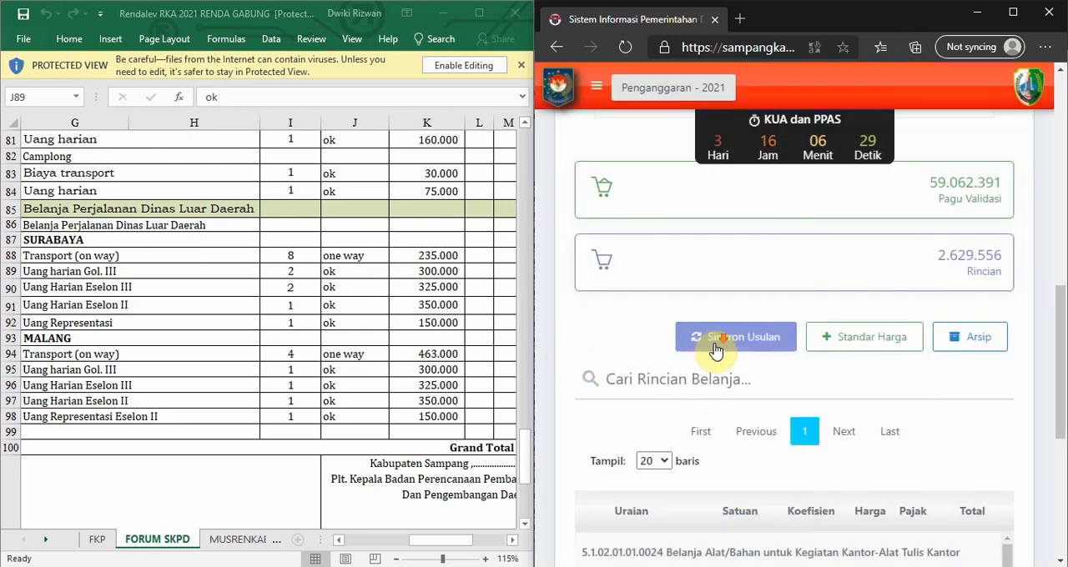
# Review the SURABAYA and Gol. III entries in the sub-activity's expense list.
pyautogui.scroll(-1, 648, 344)
pyautogui.scroll(-3, 694, 328)
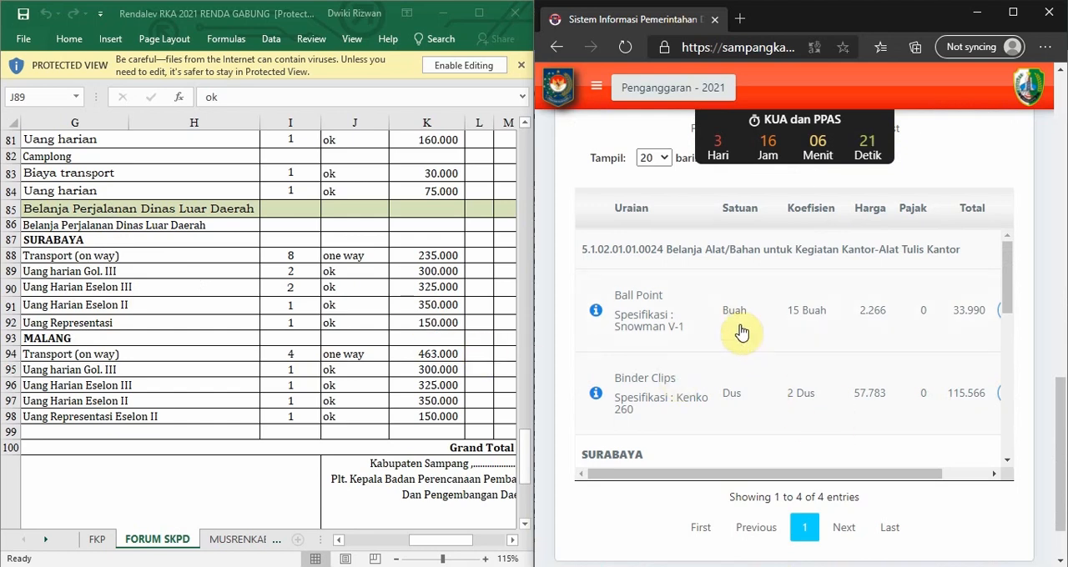
pyautogui.scroll(-6, 715, 328)
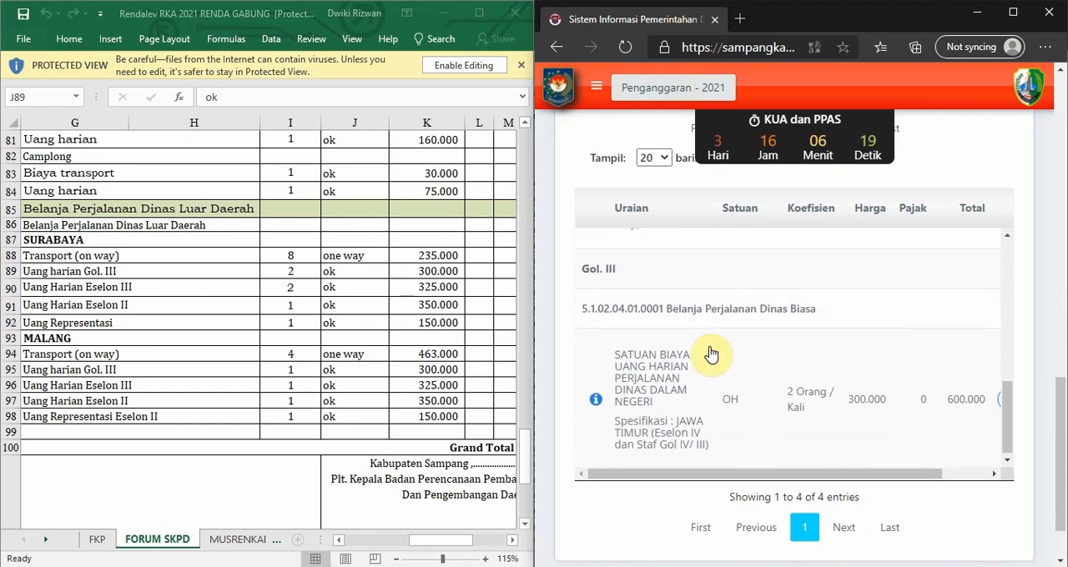
pyautogui.scroll(5, 711, 353)
pyautogui.scroll(-4, 706, 352)
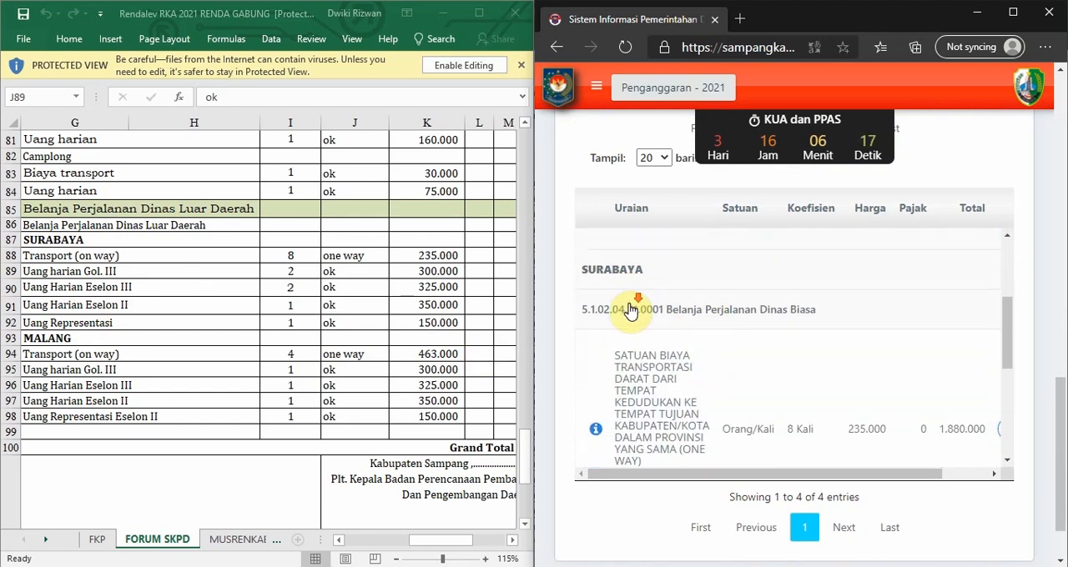
pyautogui.scroll(-1, 633, 347)
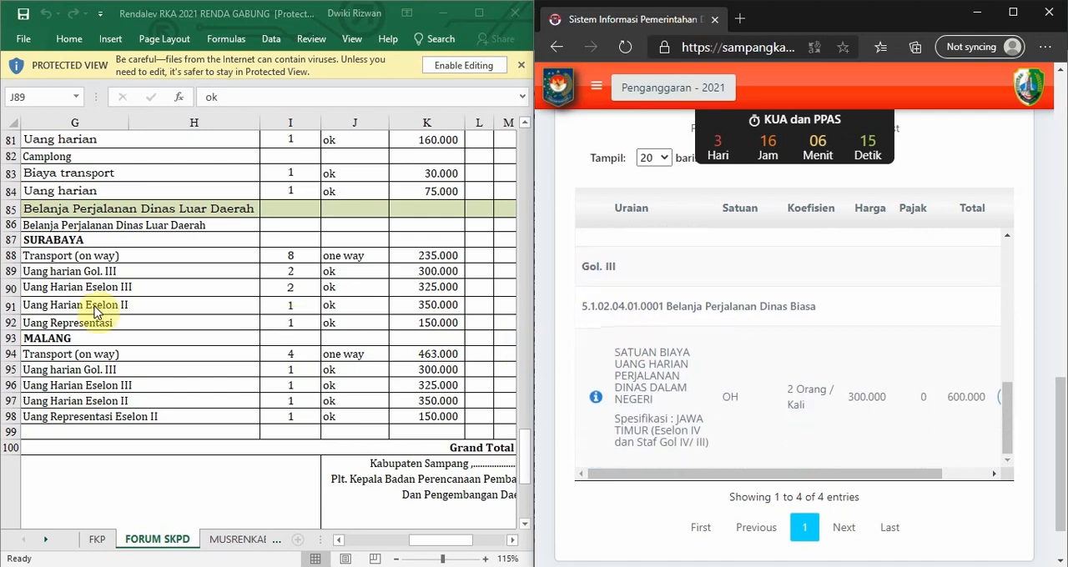
# Examine the workbook's remaining SURABAYA rows: Uang Harian Eselon III, Uang Harian Eselon II and Uang Representasi.
pyautogui.click(85, 280)
pyautogui.click(86, 288)
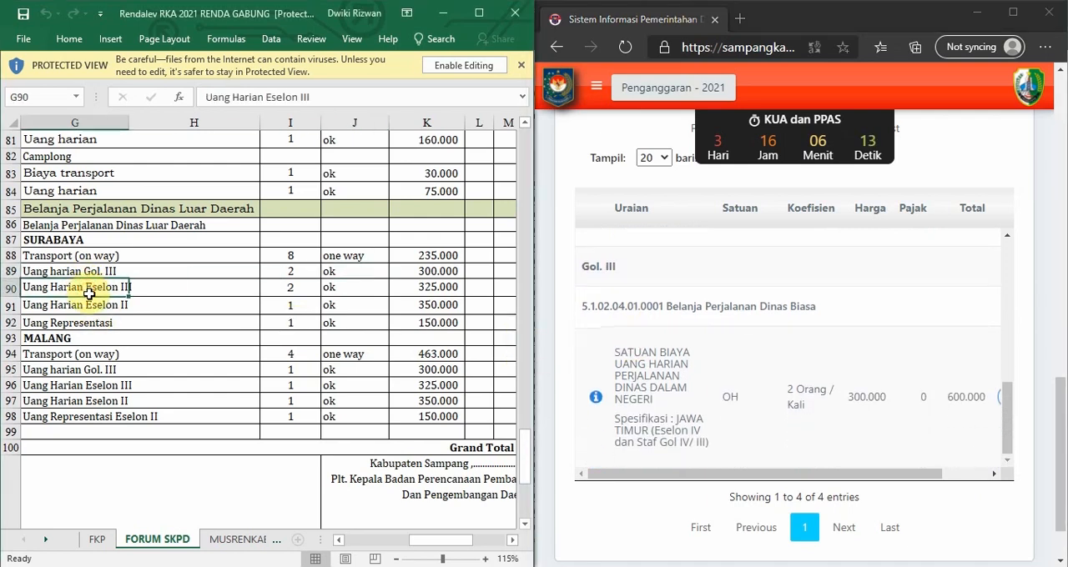
pyautogui.click(88, 306)
pyautogui.click(90, 291)
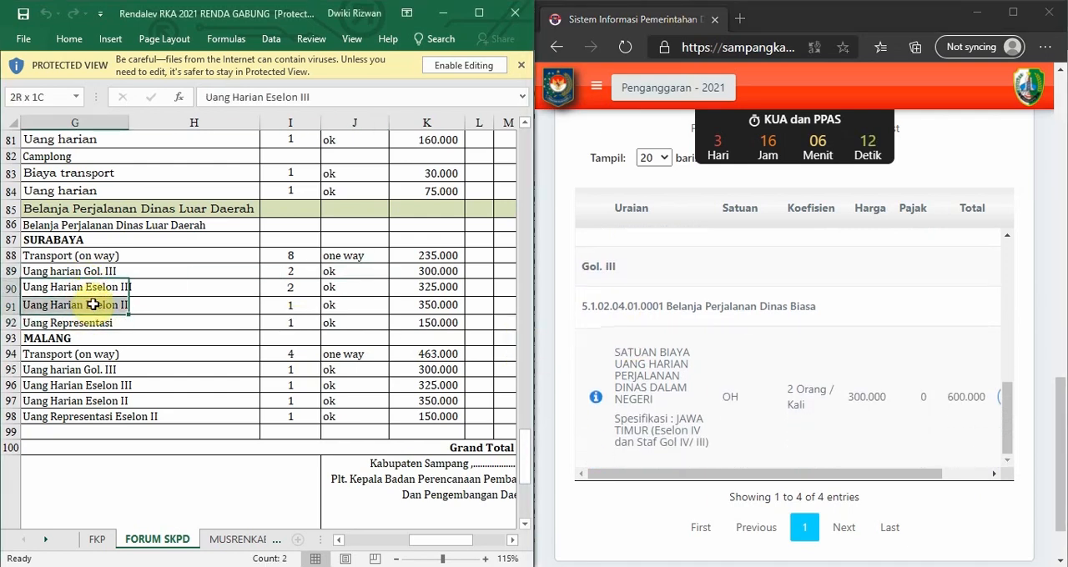
pyautogui.click(52, 240)
pyautogui.click(105, 285)
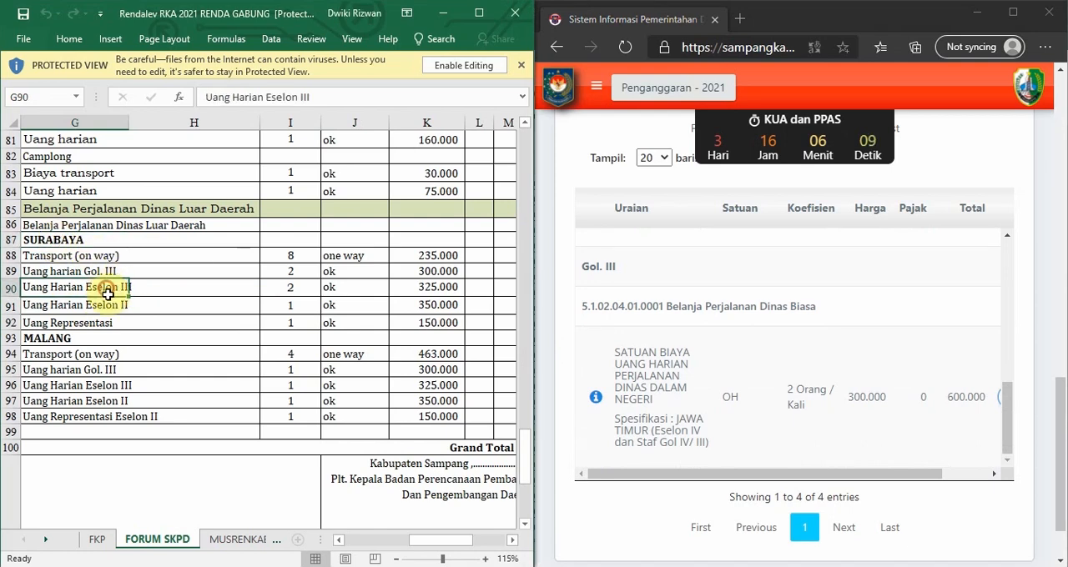
pyautogui.click(105, 303)
pyautogui.click(100, 290)
pyautogui.click(163, 320)
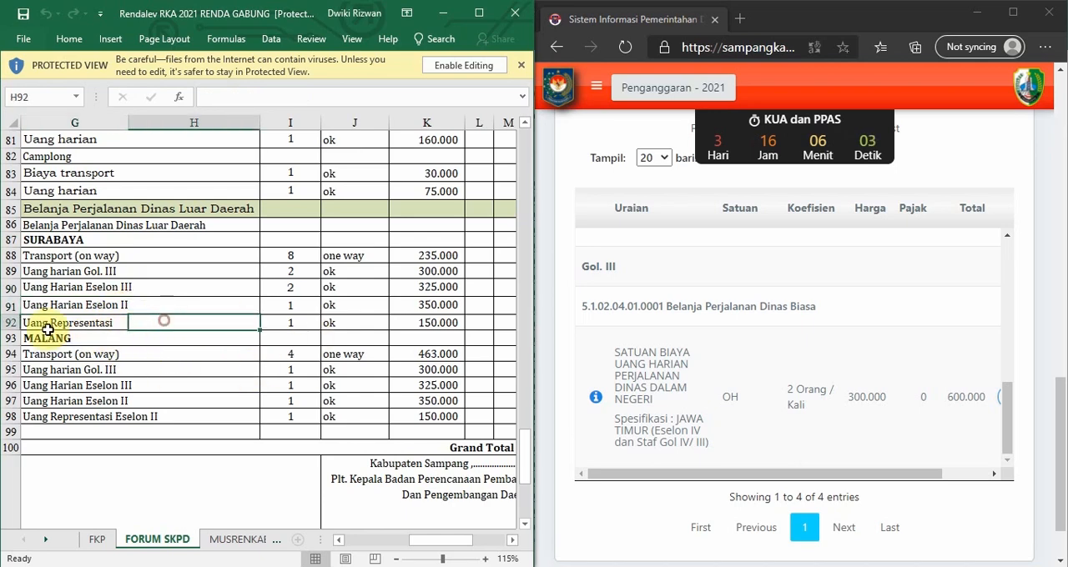
pyautogui.click(48, 327)
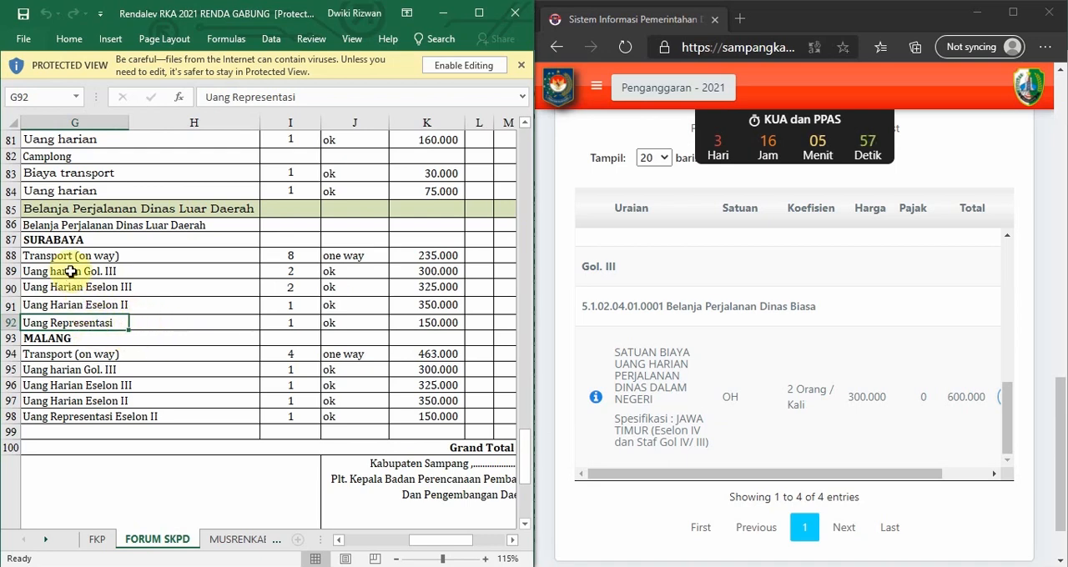
pyautogui.click(65, 242)
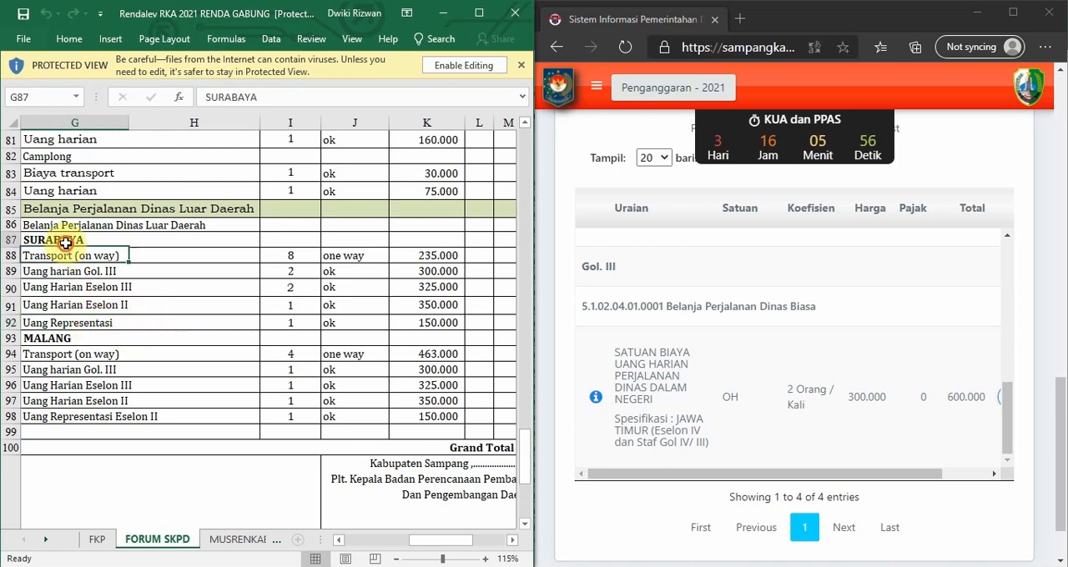
pyautogui.click(90, 324)
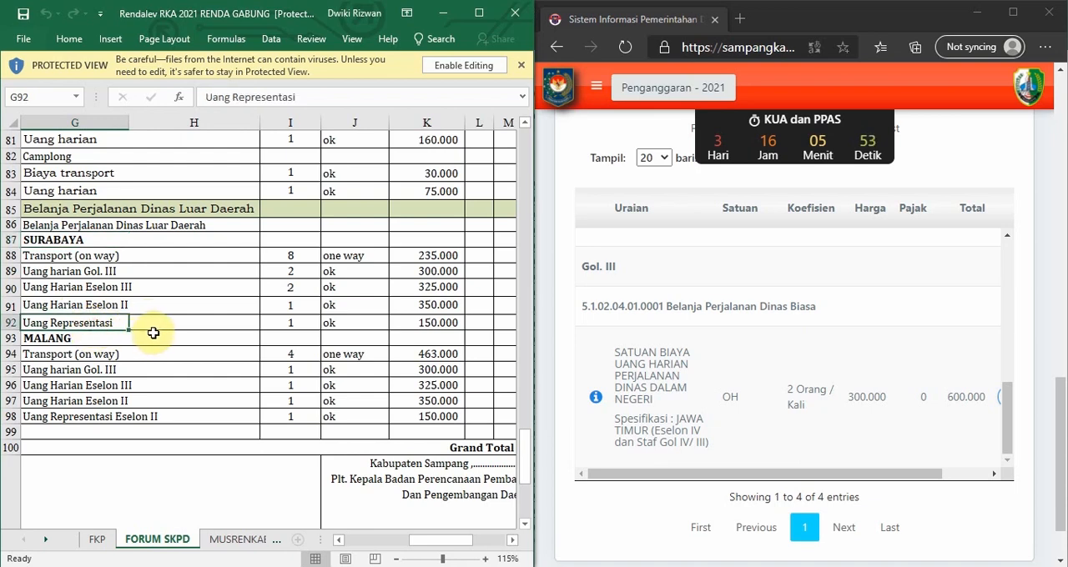
# Examine the transport and daily allowance rows under MALANG in the workbook.
pyautogui.scroll(-2, 186, 291)
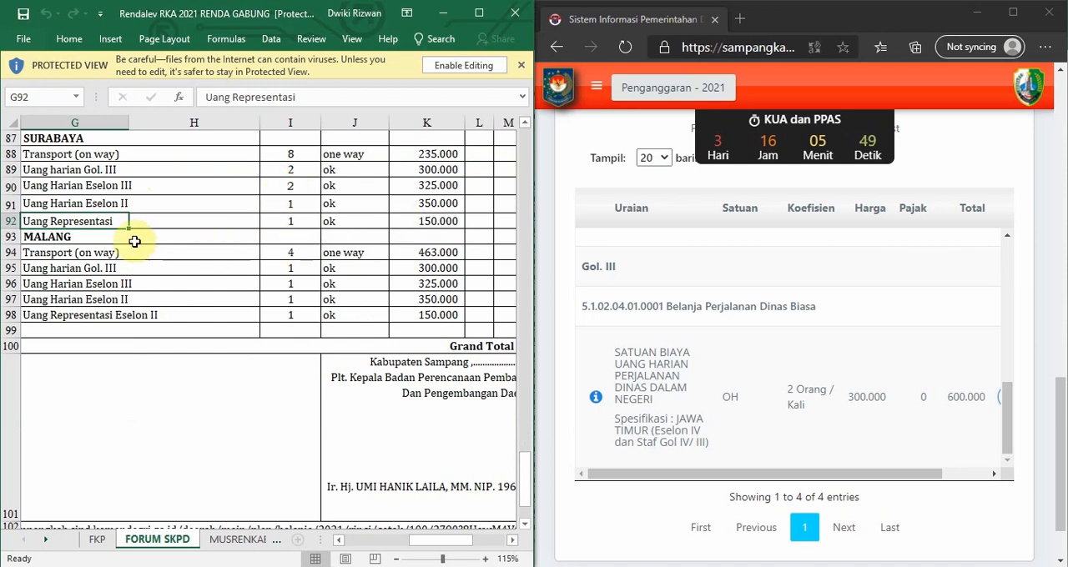
pyautogui.click(61, 239)
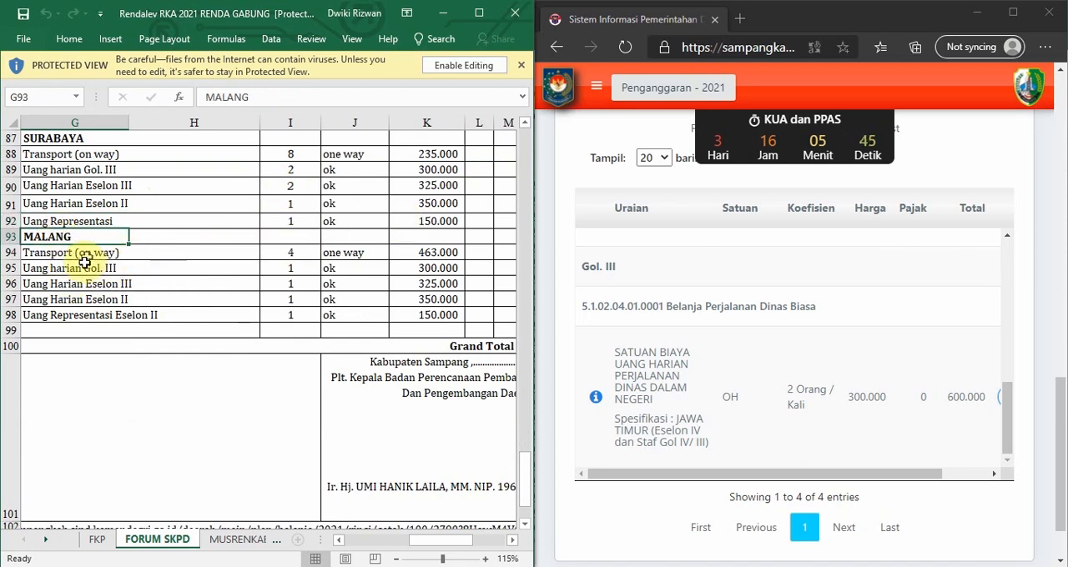
pyautogui.moveTo(64, 257); pyautogui.dragTo(72, 267)
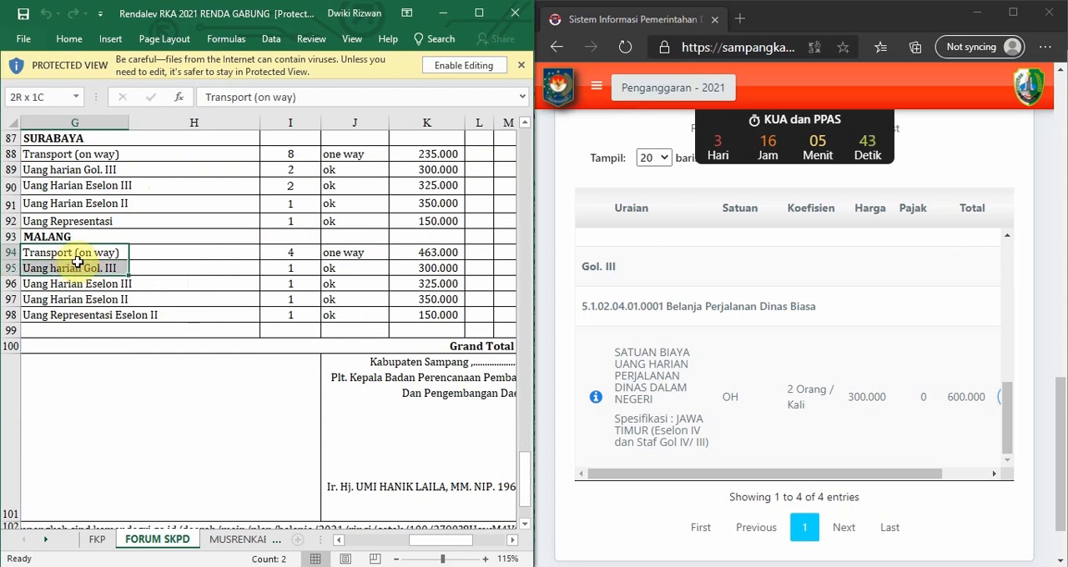
pyautogui.moveTo(92, 267); pyautogui.dragTo(100, 284)
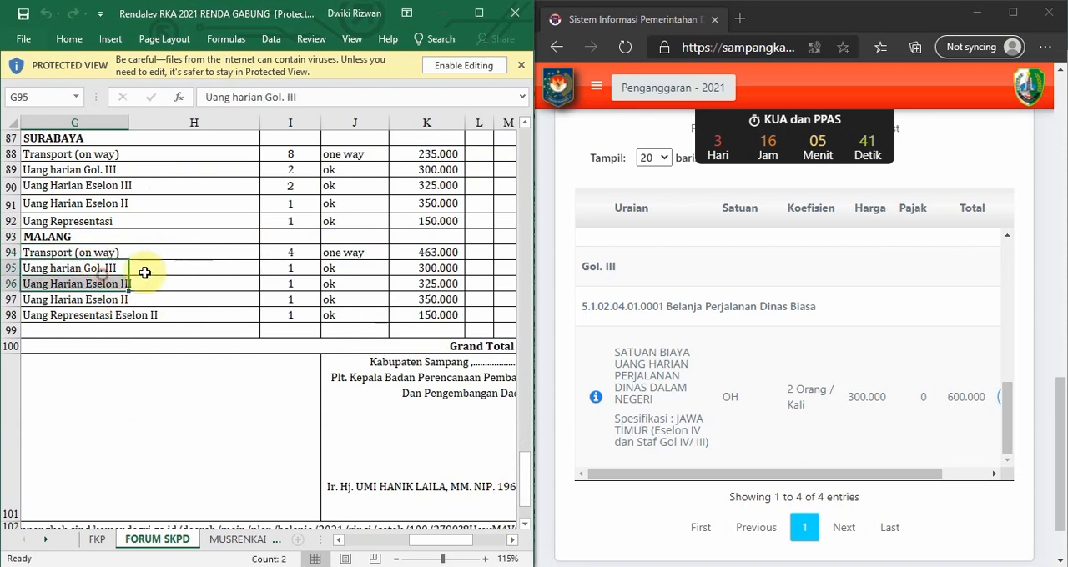
pyautogui.click(55, 263)
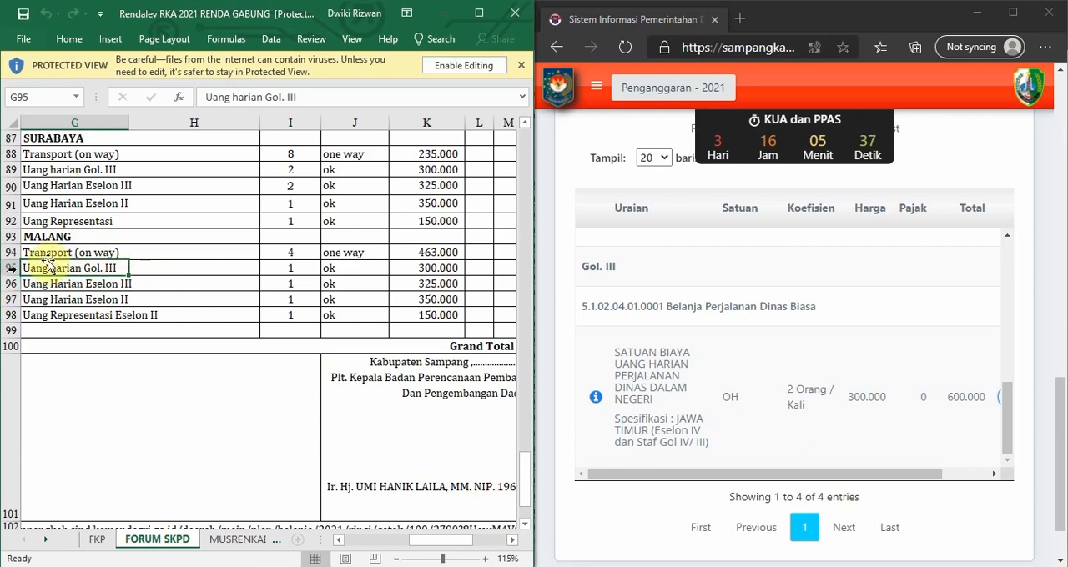
# Start a new expense detail of type Belanja Barang Jasa dan Modal with account 5.1.02.04.01.0001 Belanja Perjalanan Dinas Biasa.
pyautogui.scroll(3, 648, 279)
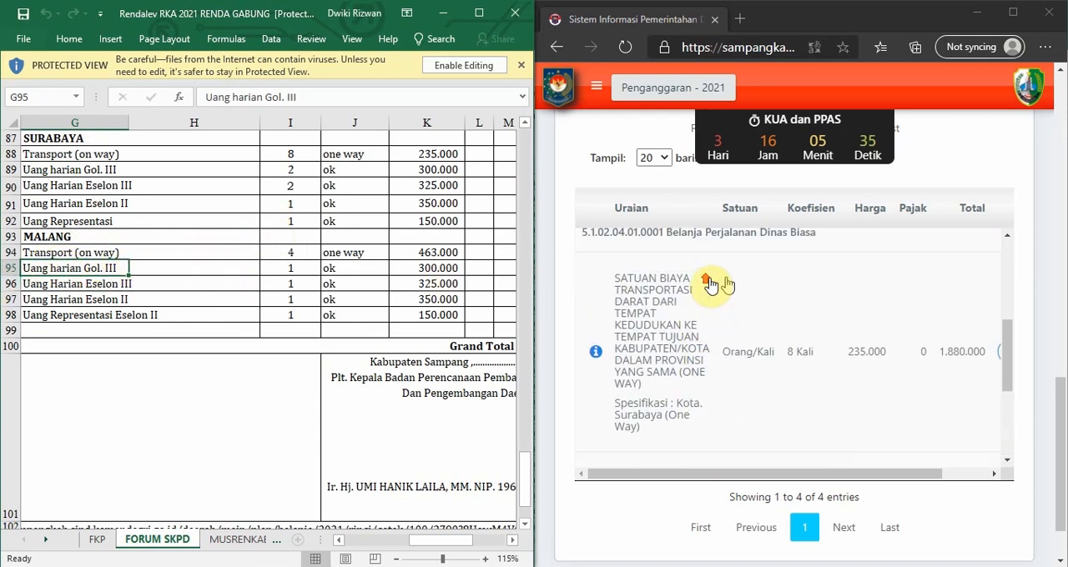
pyautogui.scroll(5, 889, 161)
pyautogui.click(887, 338)
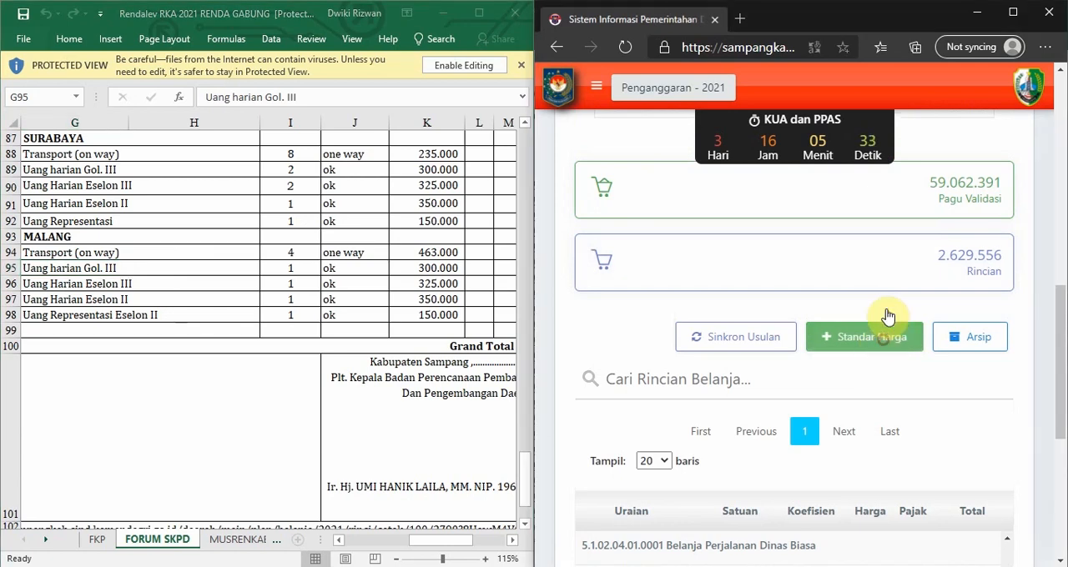
pyautogui.click(794, 164)
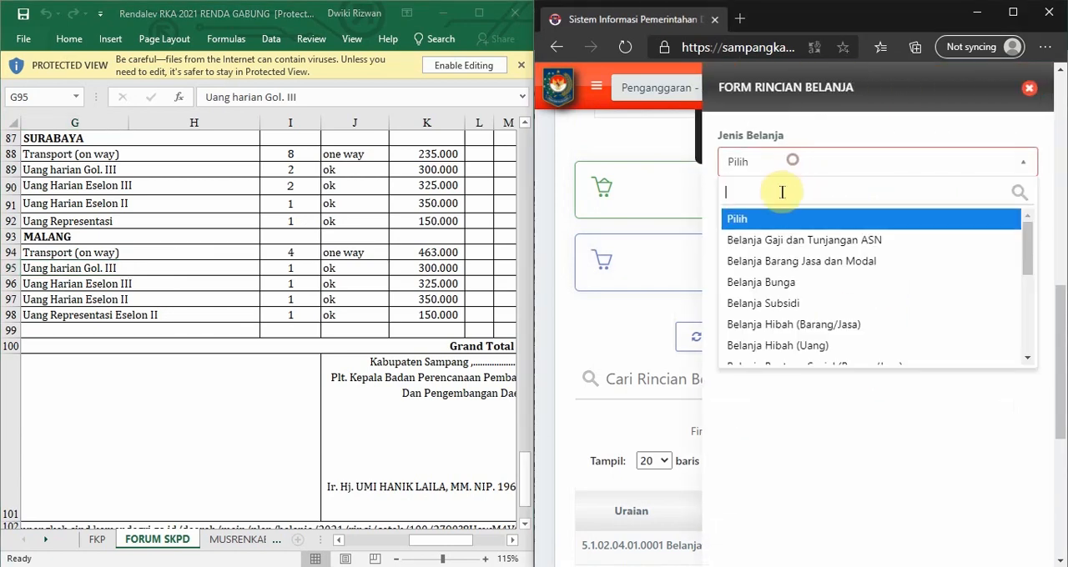
pyautogui.click(810, 267)
pyautogui.click(778, 233)
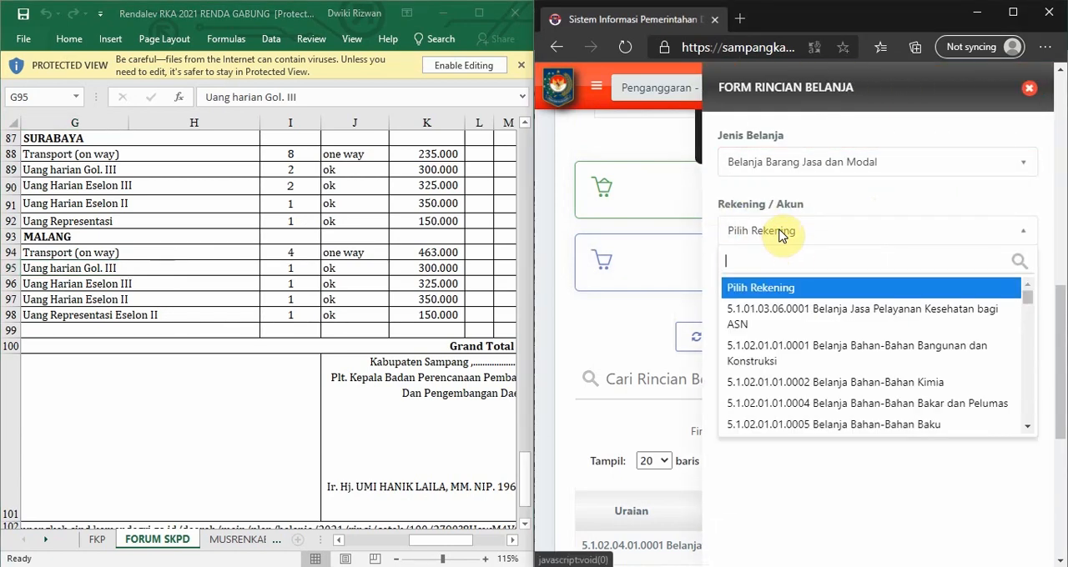
pyautogui.write('perjalanan')
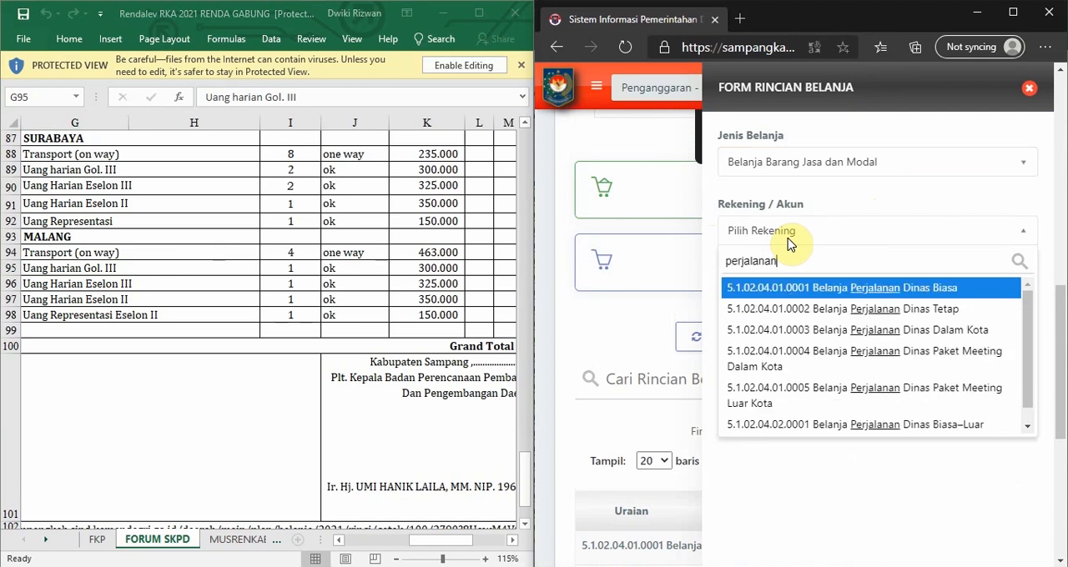
pyautogui.click(775, 288)
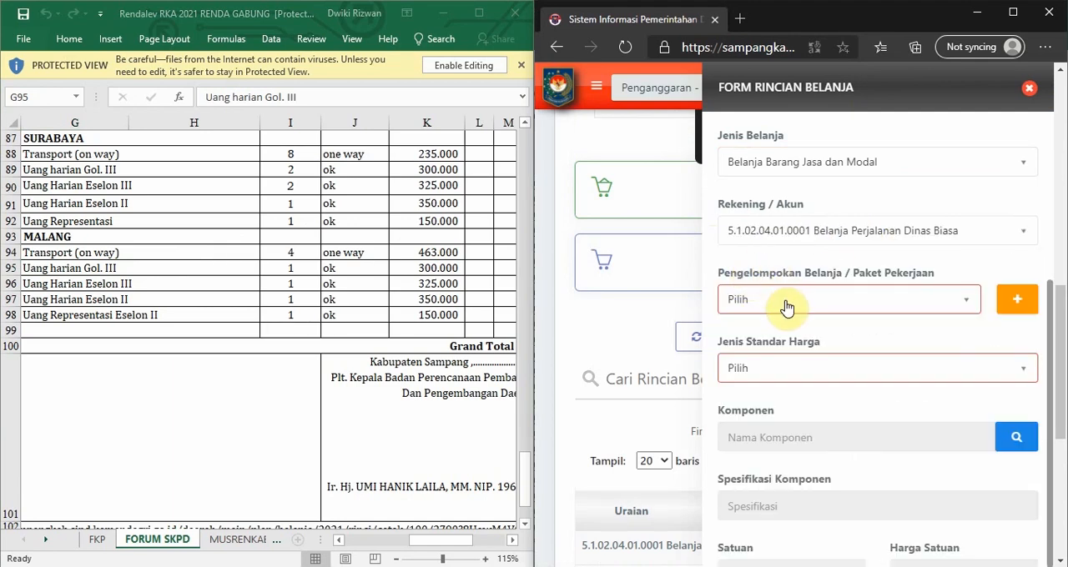
# Add and save a new expense grouping in the Pengelompokan Belanja category with the description MALANG.
pyautogui.click(798, 307)
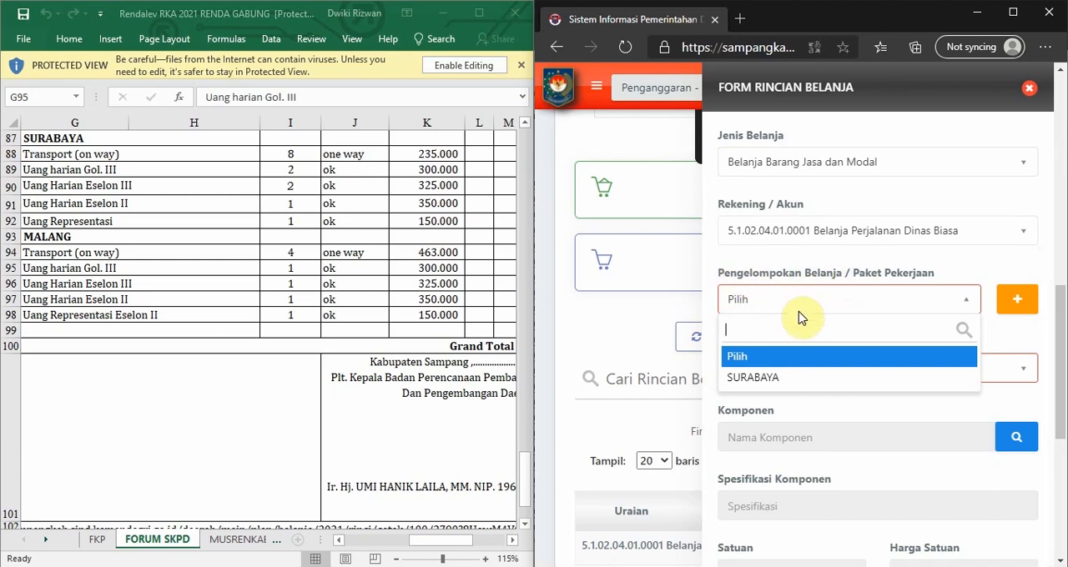
pyautogui.click(872, 298)
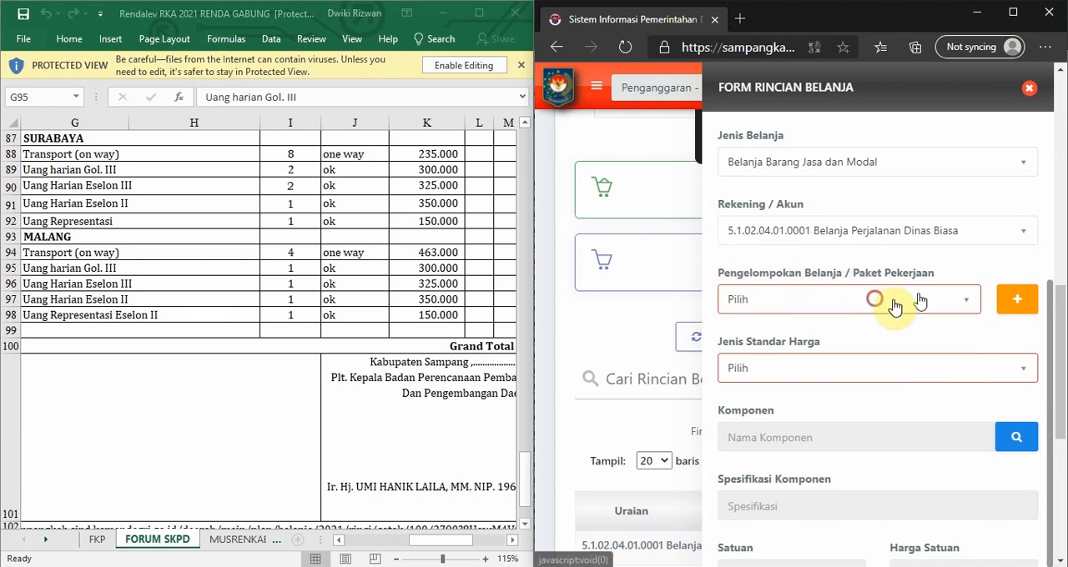
pyautogui.click(1016, 299)
pyautogui.click(642, 164)
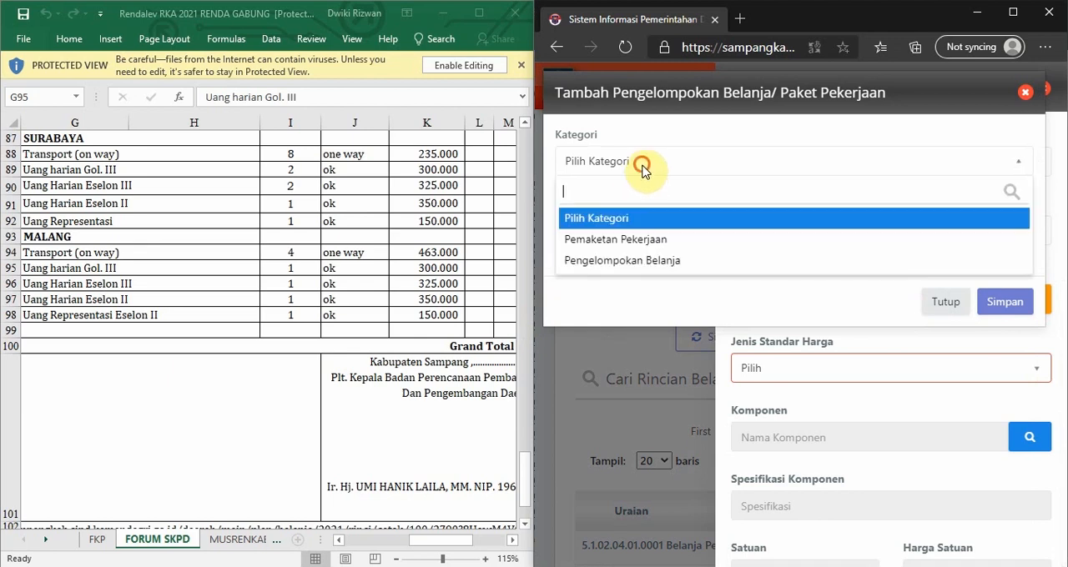
pyautogui.click(627, 260)
pyautogui.click(618, 230)
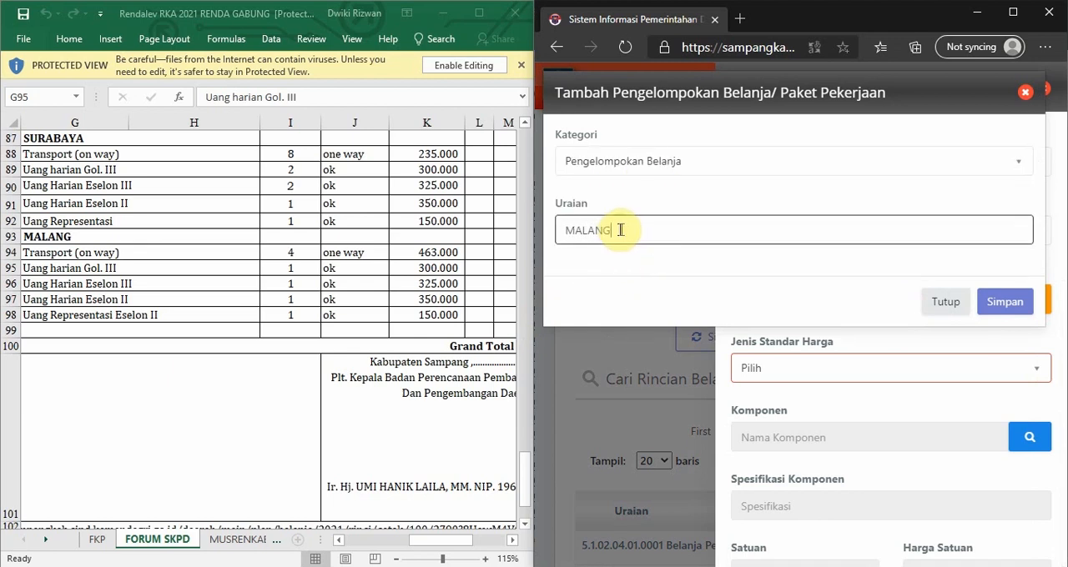
pyautogui.click(1001, 302)
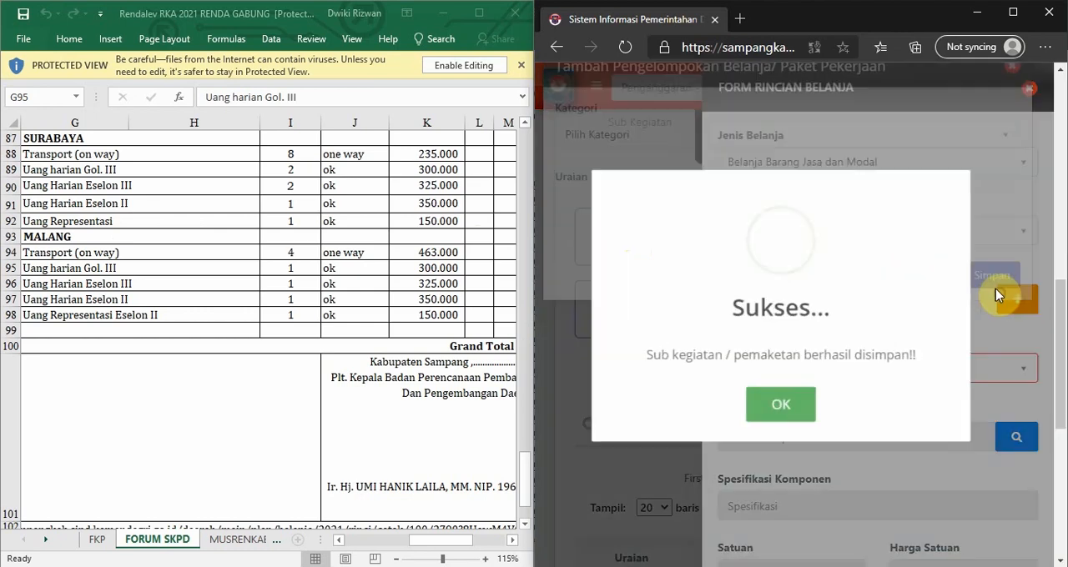
# Set the standard price type to SBU and search its components for TRANSPORT MALANG.
pyautogui.scroll(-5, 876, 292)
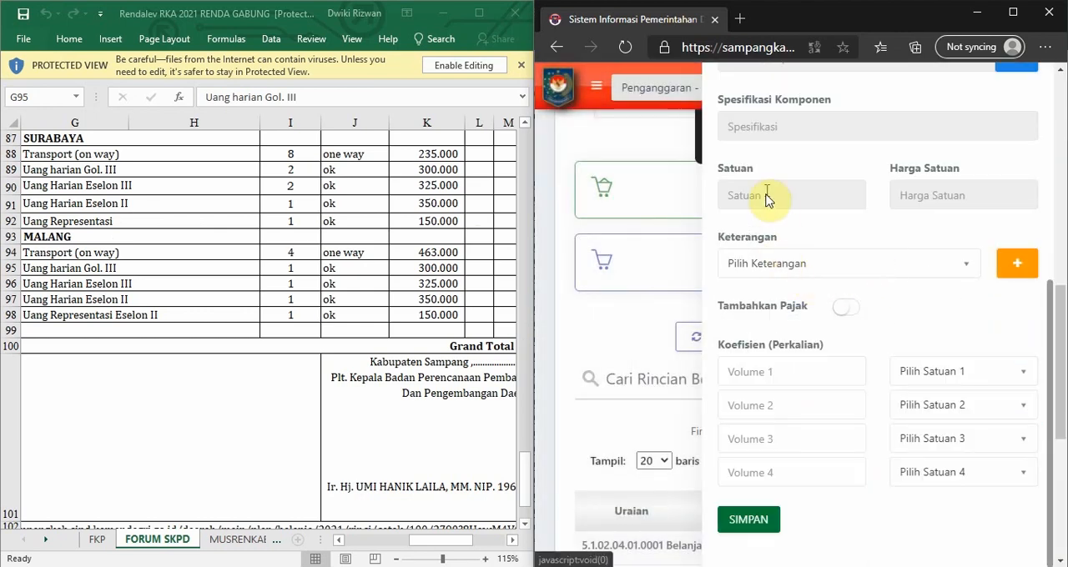
pyautogui.scroll(2, 805, 192)
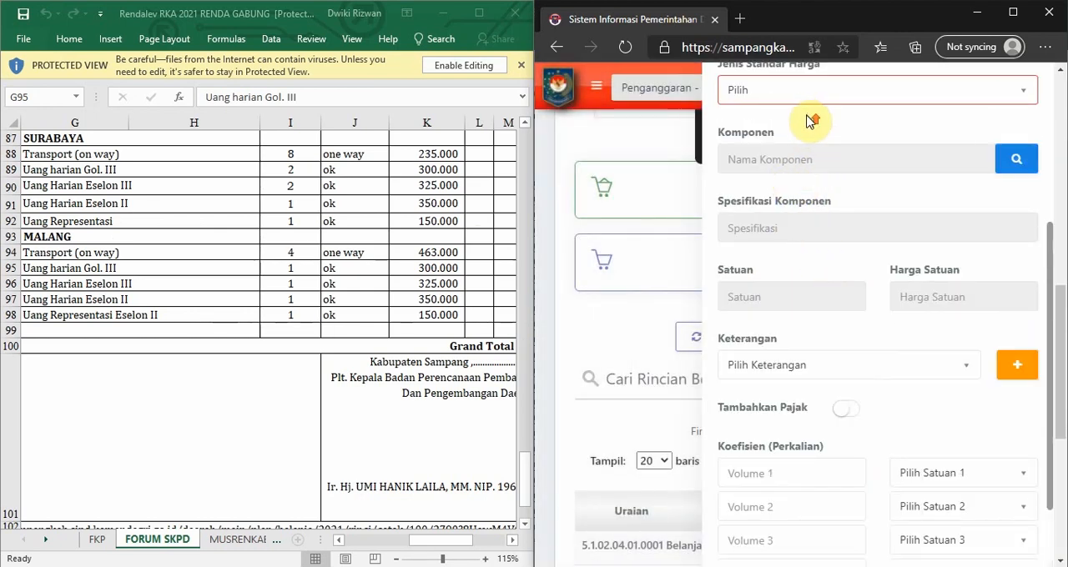
pyautogui.scroll(4, 809, 121)
pyautogui.click(742, 291)
pyautogui.click(770, 391)
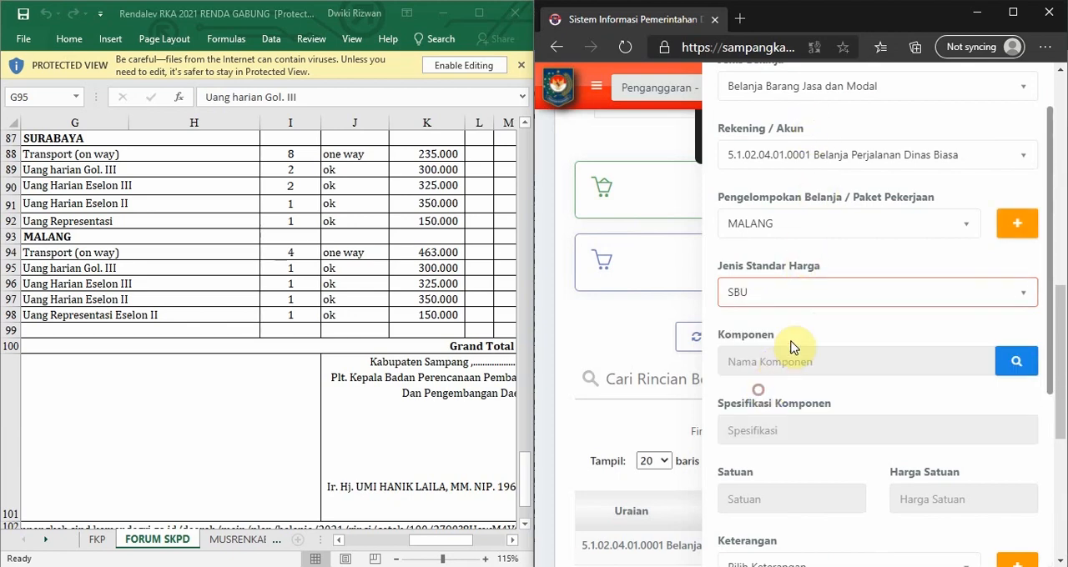
pyautogui.click(1016, 360)
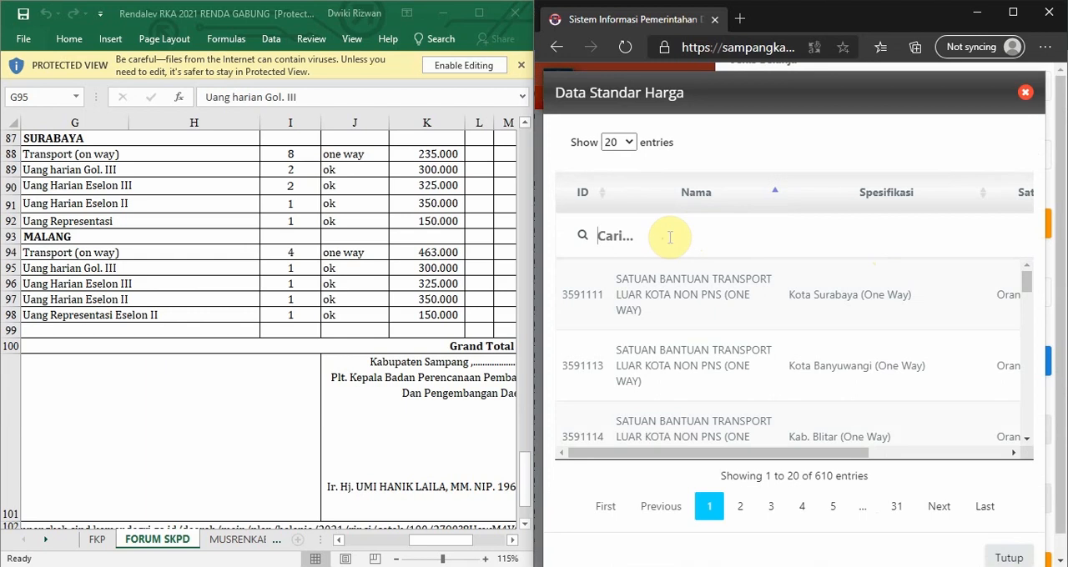
pyautogui.write('TRANSP')
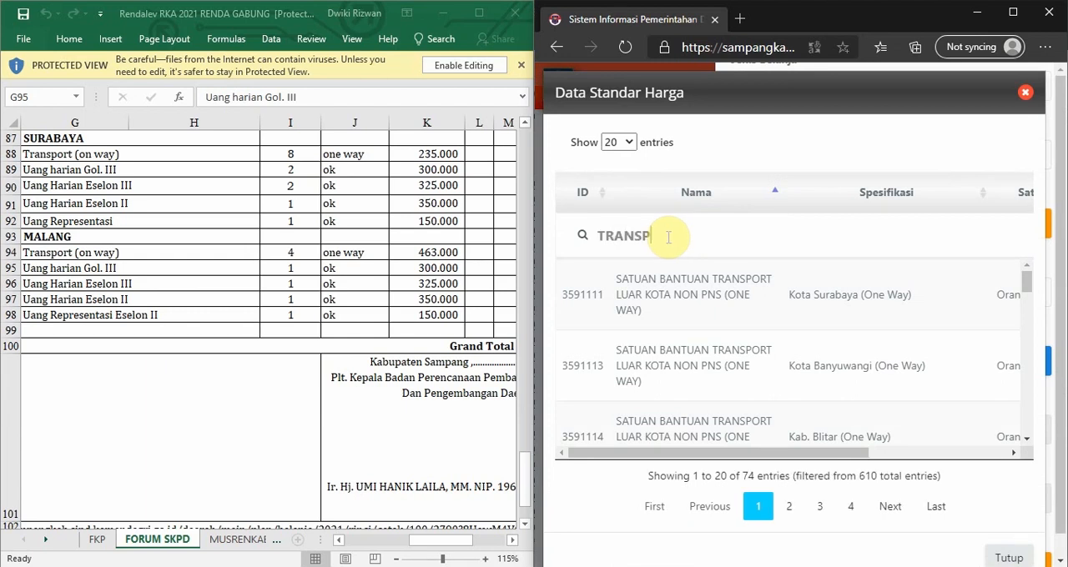
pyautogui.write('ORT MALANG')
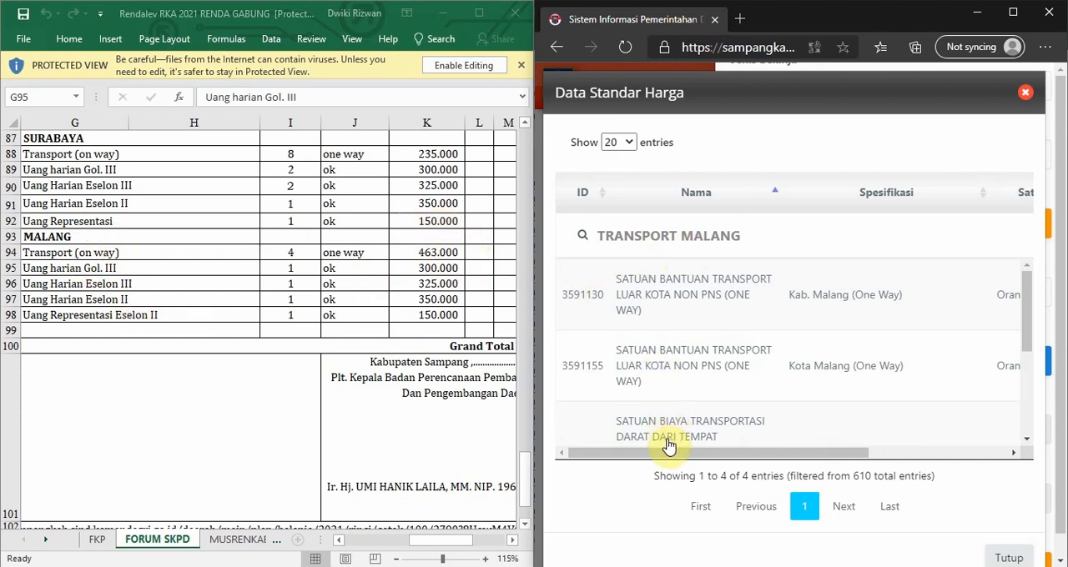
# Compare the Malang transport components' prices and choose the SATUAN BIAYA TRANSPORTASI DARAT entry specified as Kota. Malang (One Way).
pyautogui.moveTo(649, 454); pyautogui.dragTo(864, 453)
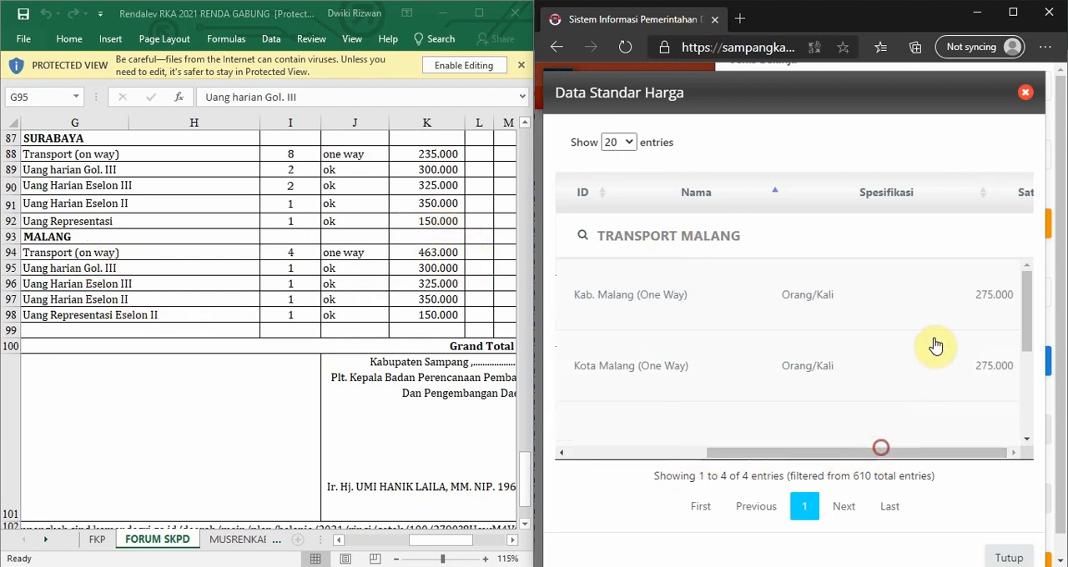
pyautogui.scroll(-3, 934, 344)
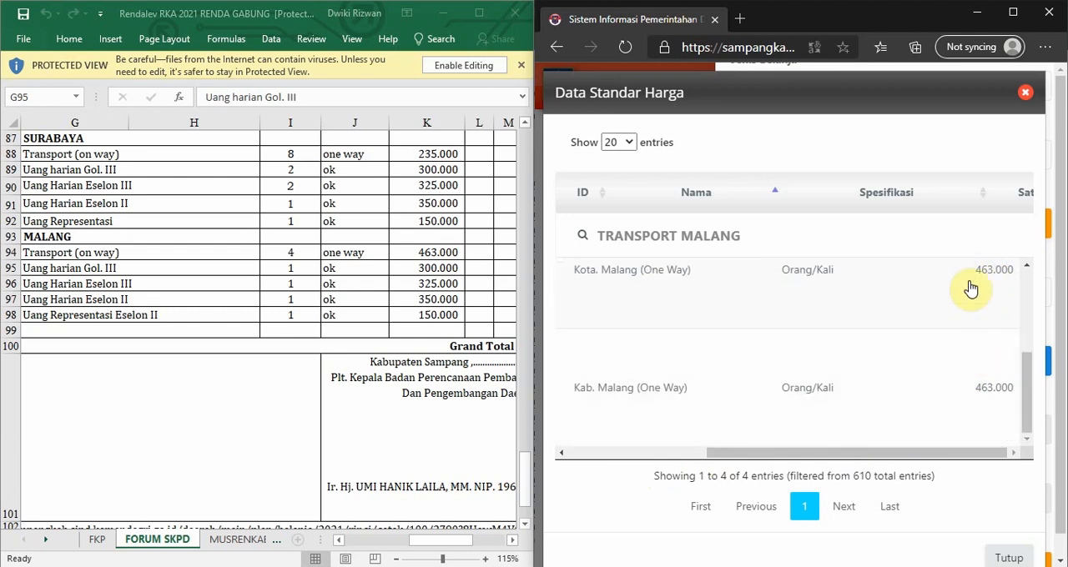
pyautogui.scroll(-1, 910, 357)
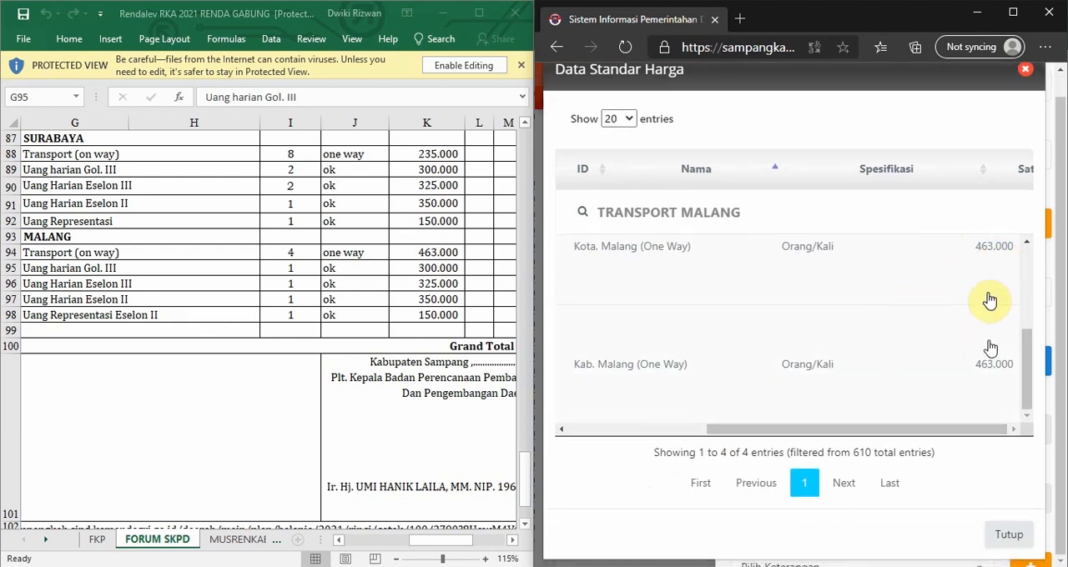
pyautogui.moveTo(917, 434); pyautogui.dragTo(702, 474)
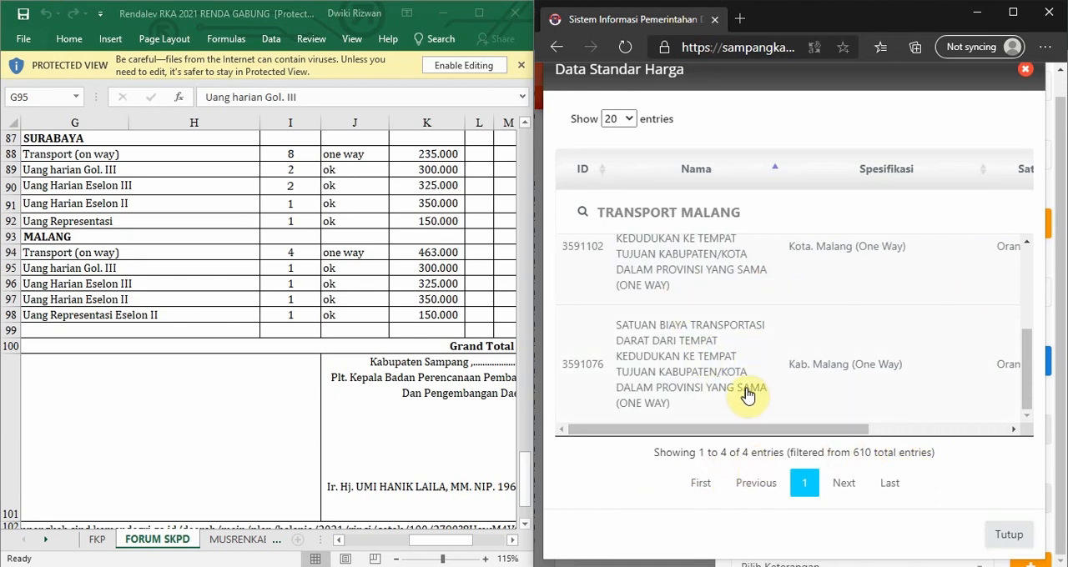
pyautogui.scroll(1, 725, 373)
pyautogui.scroll(2, 682, 303)
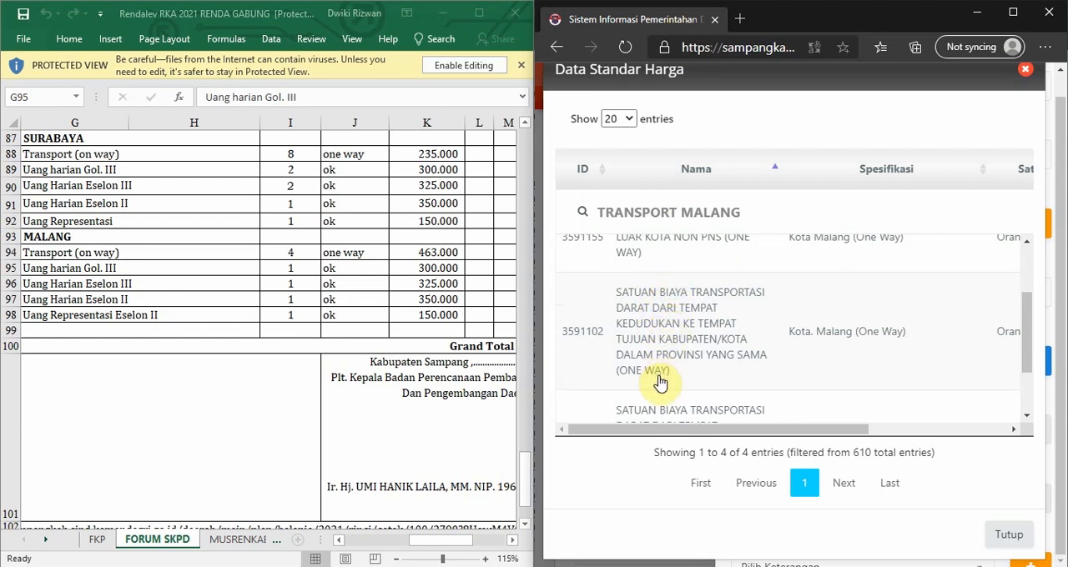
pyautogui.scroll(-3, 658, 382)
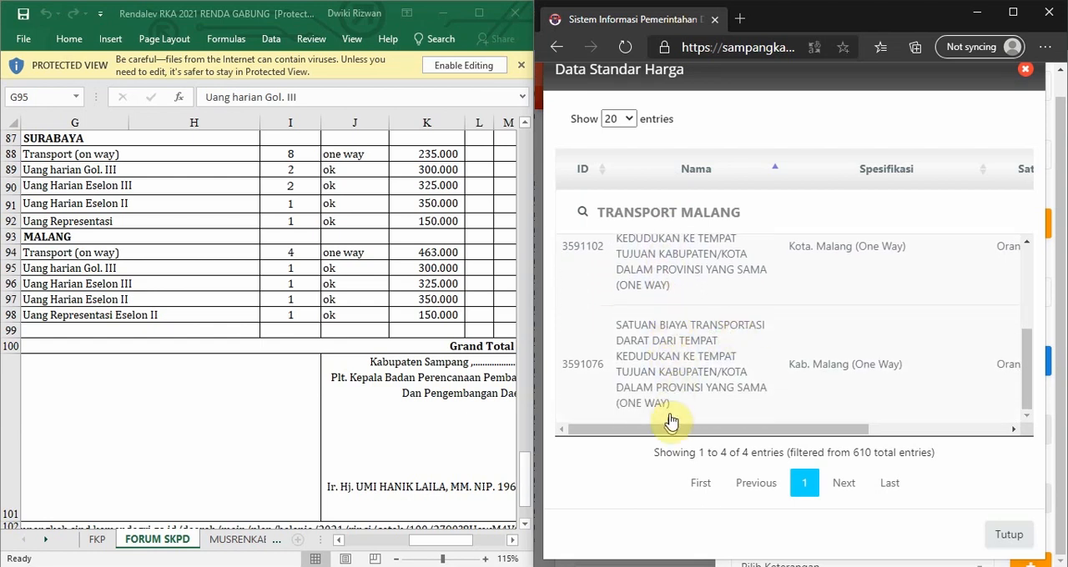
pyautogui.scroll(2, 667, 377)
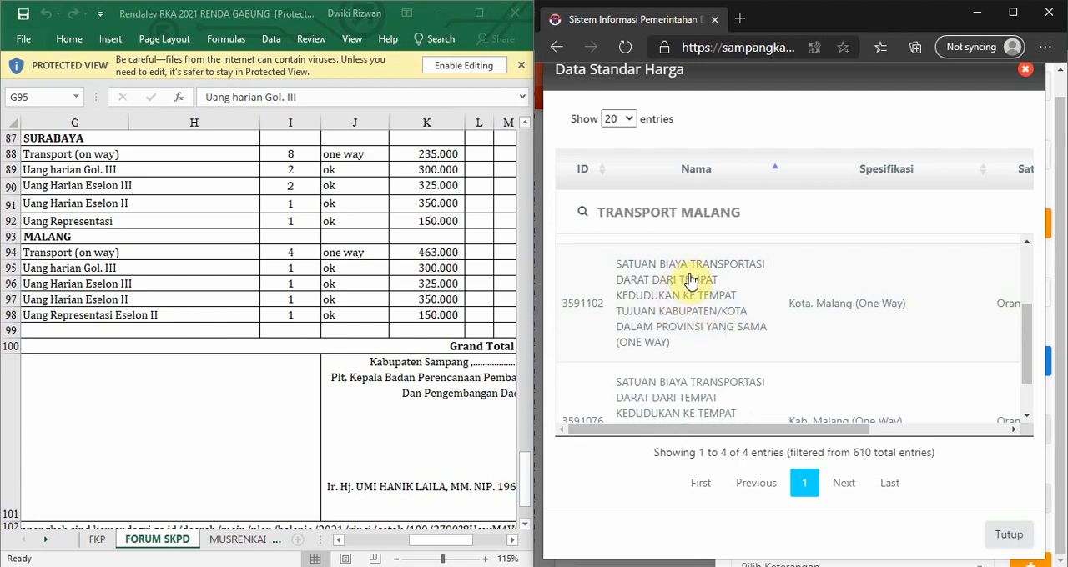
pyautogui.scroll(-2, 698, 280)
pyautogui.scroll(1, 721, 291)
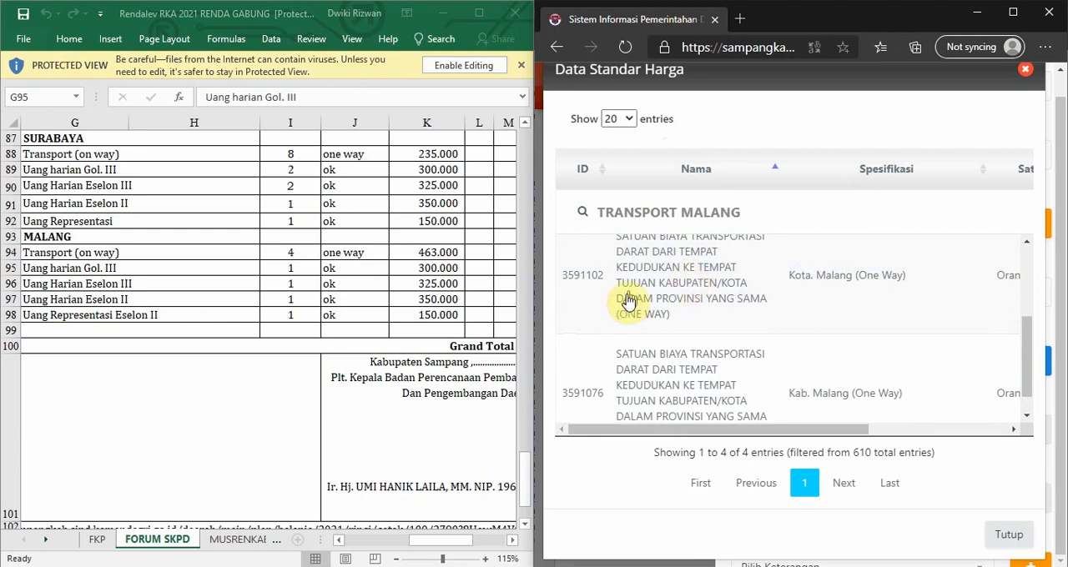
pyautogui.scroll(2, 672, 300)
pyautogui.scroll(-3, 685, 314)
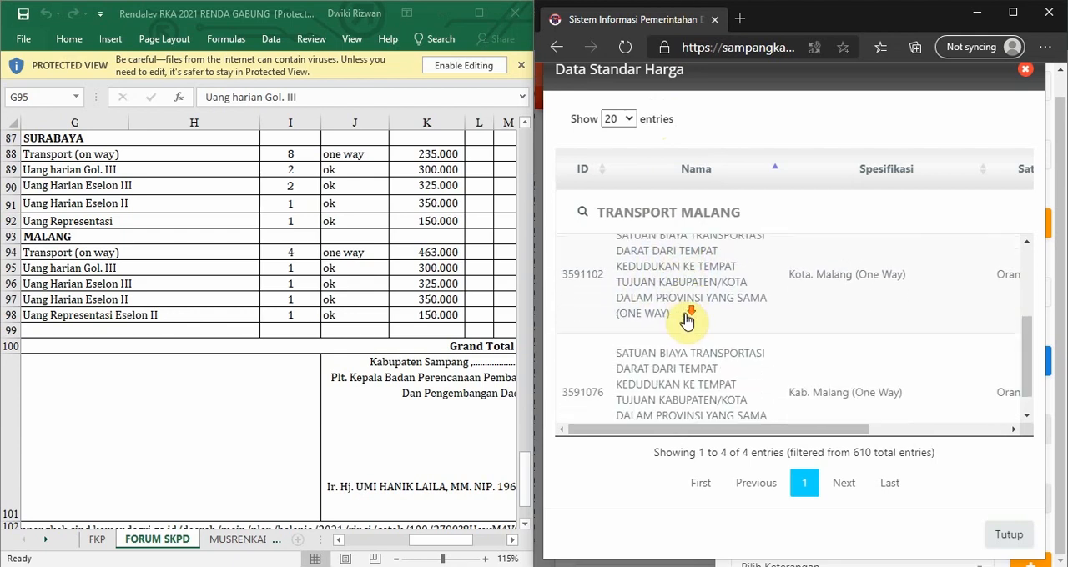
pyautogui.scroll(2, 696, 300)
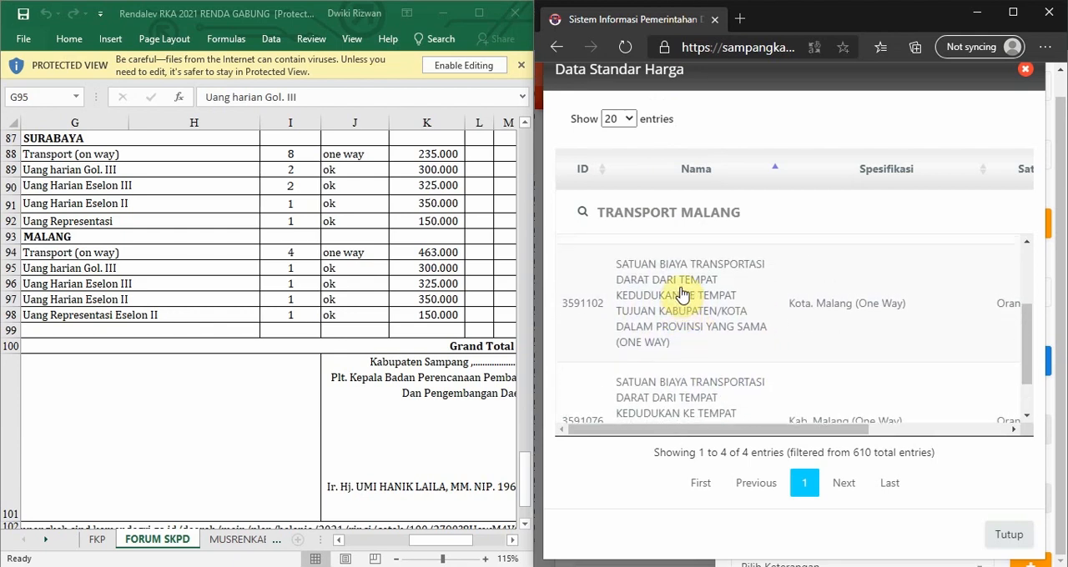
pyautogui.scroll(-2, 674, 323)
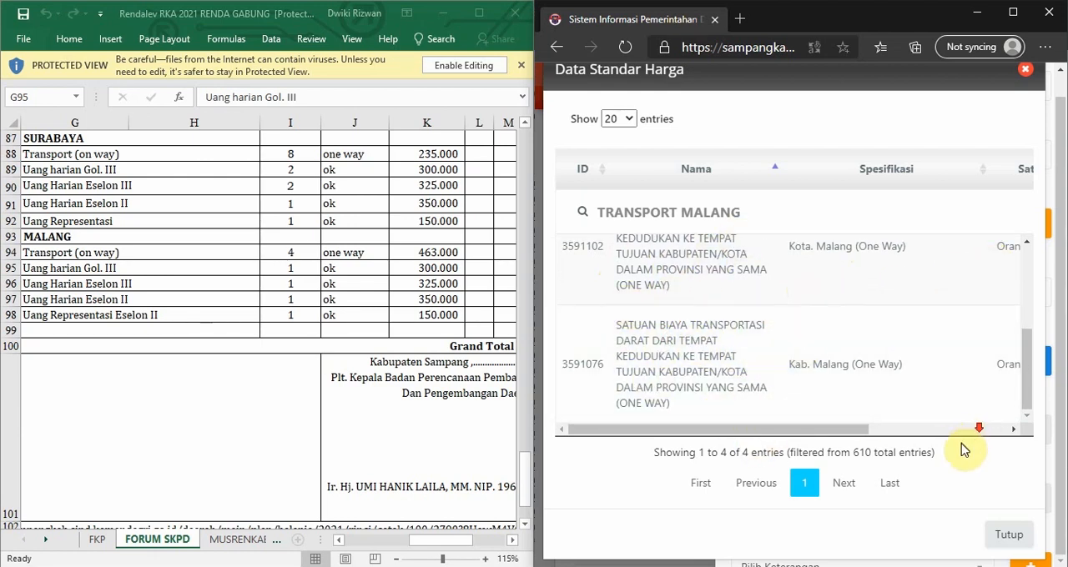
pyautogui.click(659, 303)
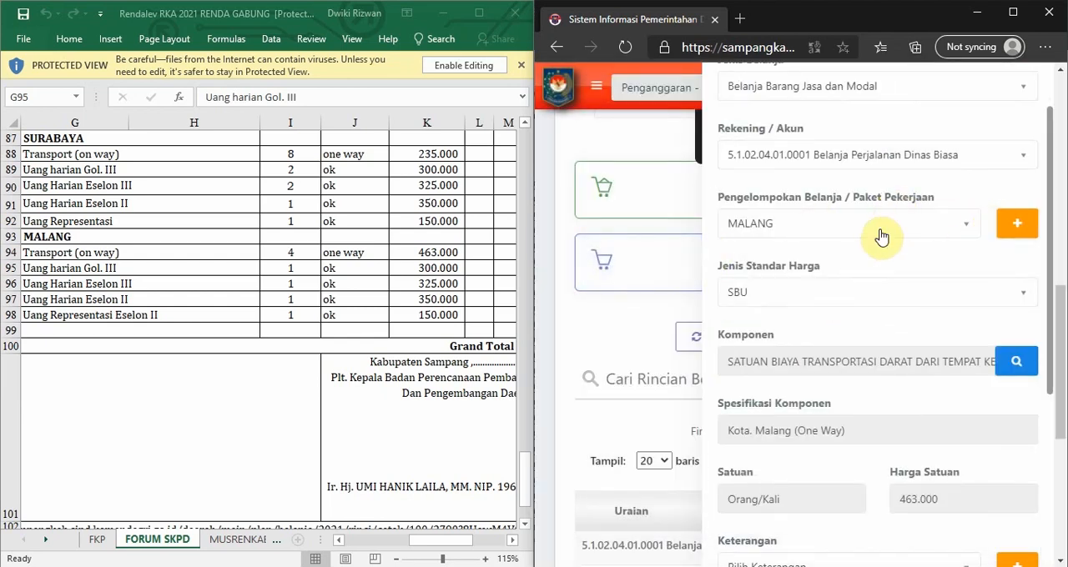
# Set the first coefficient of the Malang one-way transport component to 4 Kali and save the expense detail.
pyautogui.scroll(-1, 881, 238)
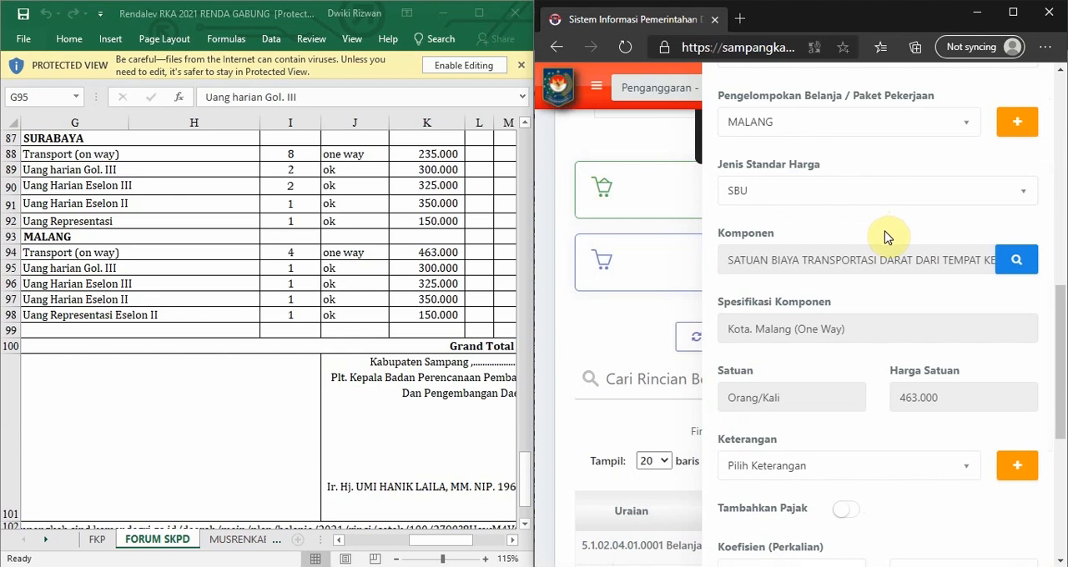
pyautogui.scroll(-1, 889, 246)
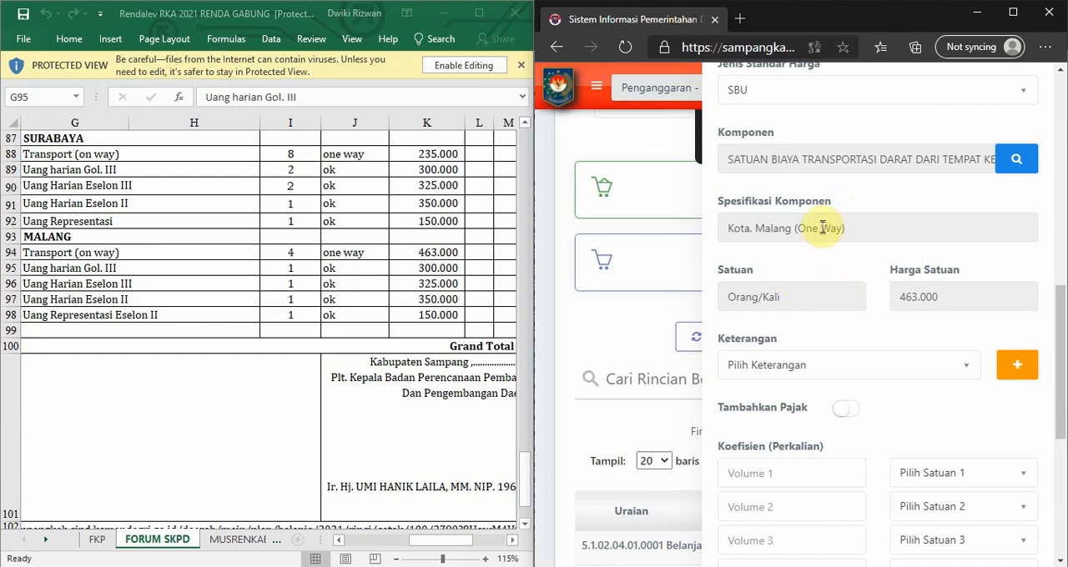
pyautogui.scroll(1, 750, 242)
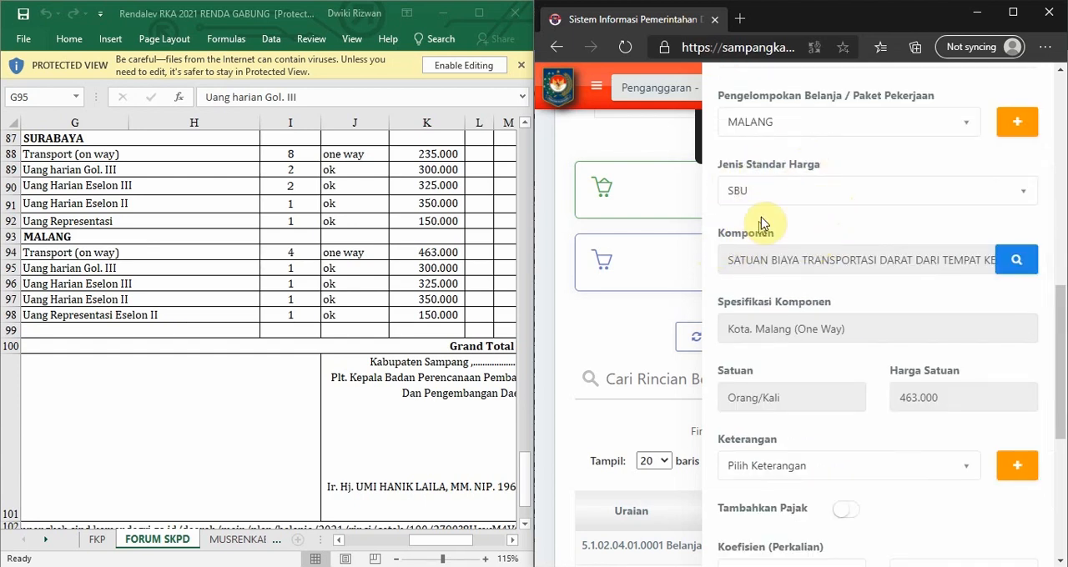
pyautogui.scroll(-1, 867, 250)
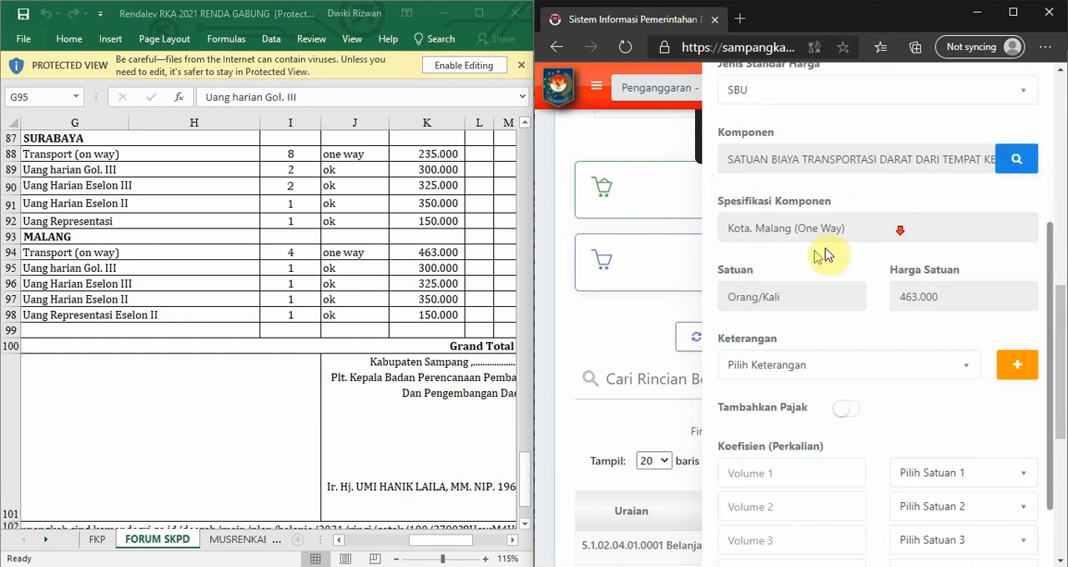
pyautogui.scroll(-1, 750, 267)
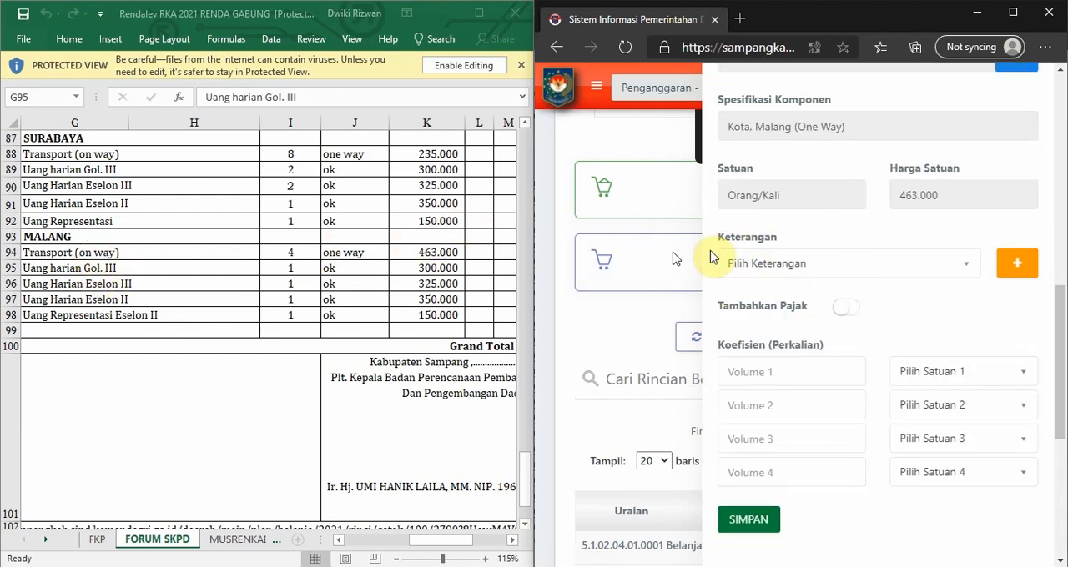
pyautogui.click(782, 384)
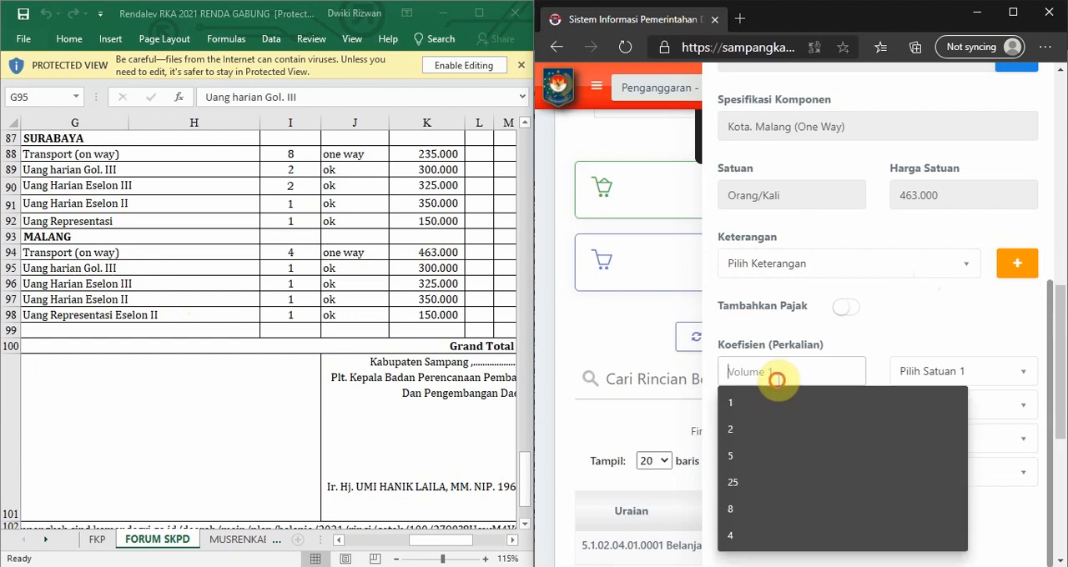
pyautogui.write('4')
pyautogui.click(927, 372)
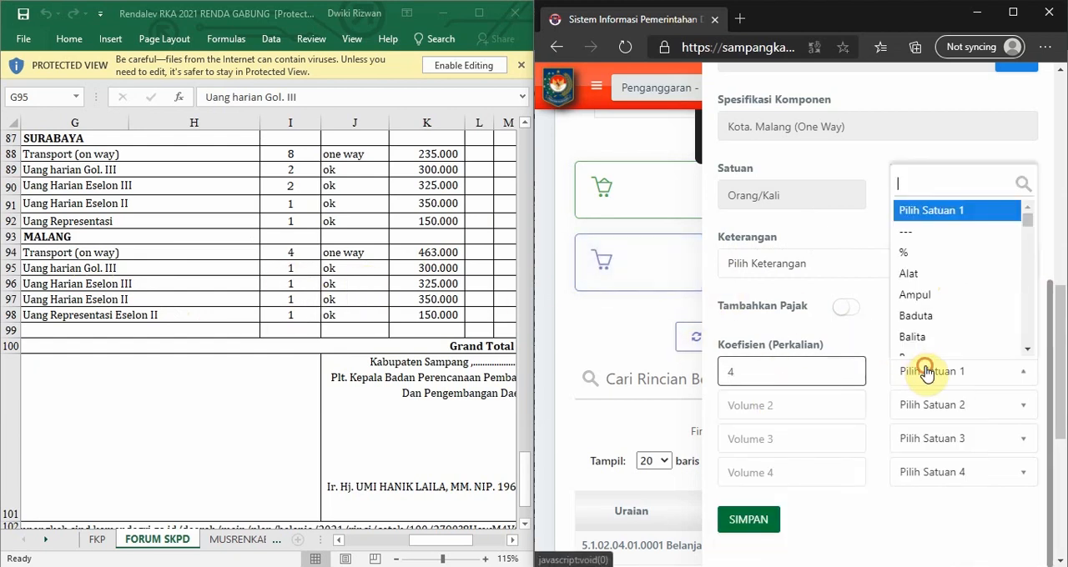
pyautogui.write('KALI')
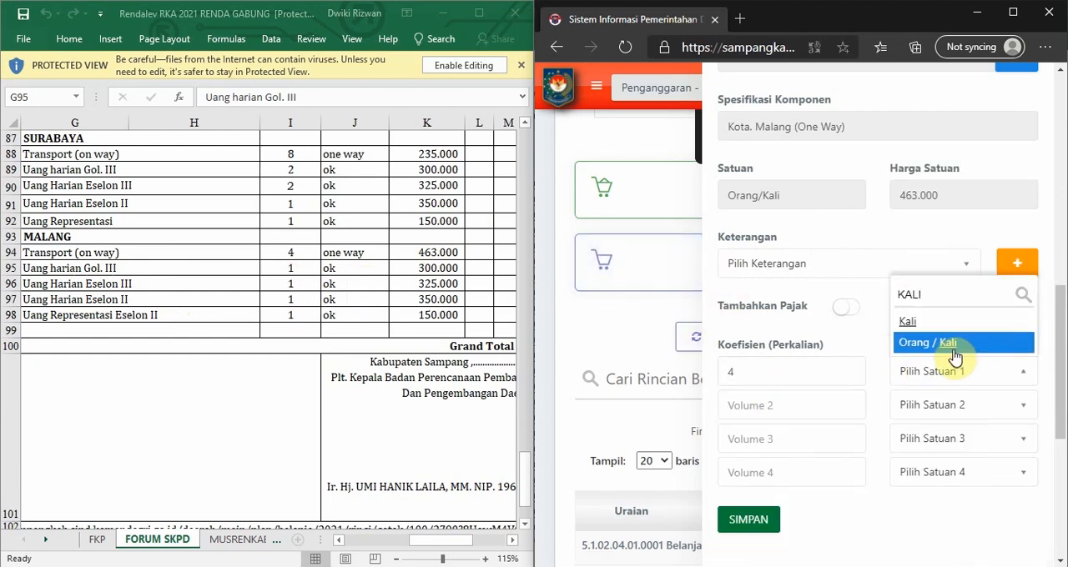
pyautogui.click(917, 324)
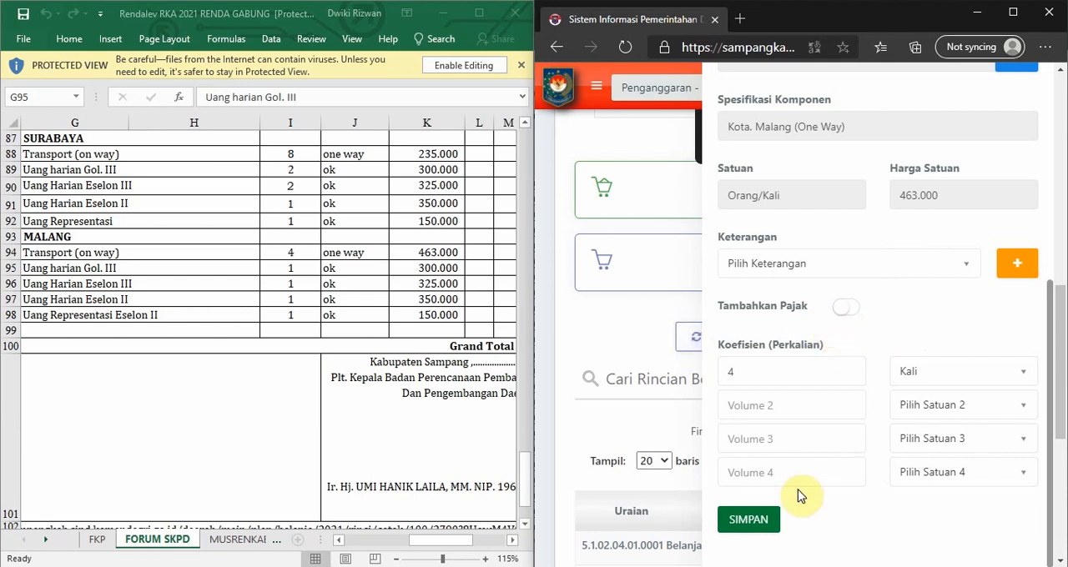
pyautogui.click(745, 521)
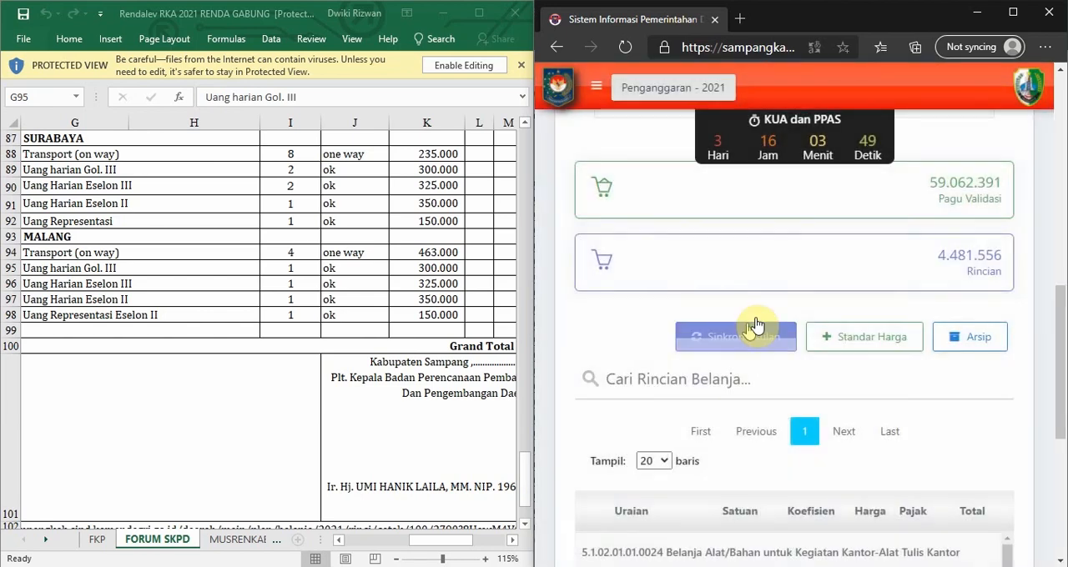
# Start another expense detail of type Belanja Barang Jasa dan Modal with account 5.1.02.04.01.0001 Belanja Perjalanan Dinas Biasa.
pyautogui.scroll(-1, 993, 317)
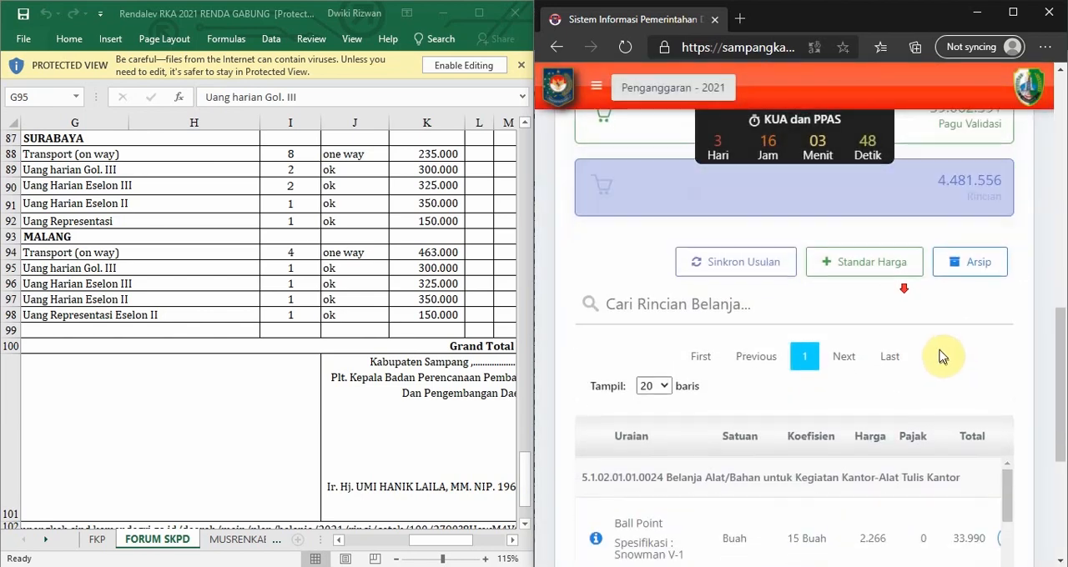
pyautogui.click(856, 278)
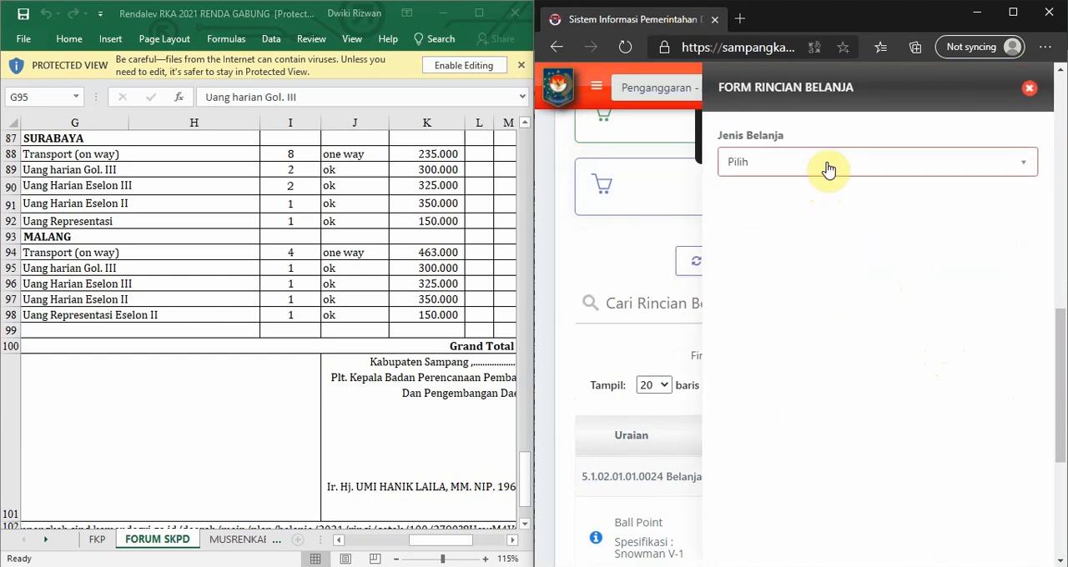
pyautogui.click(836, 167)
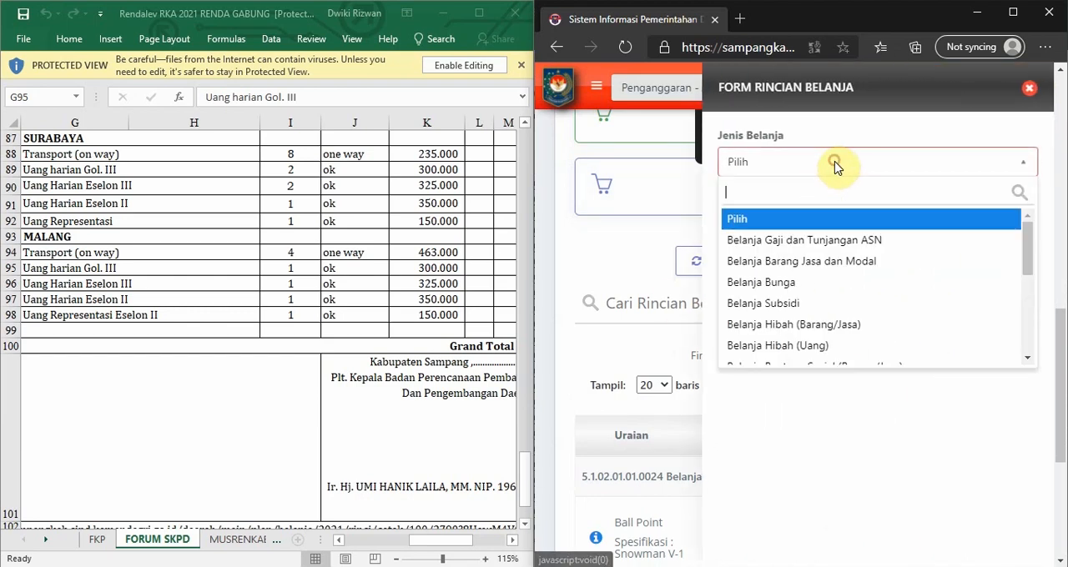
pyautogui.click(840, 262)
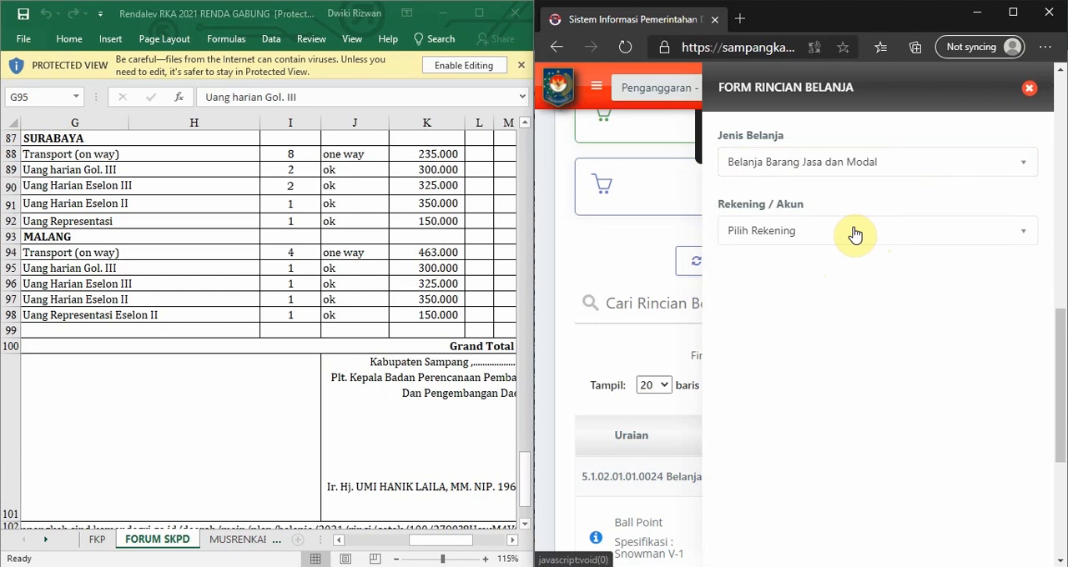
pyautogui.click(854, 233)
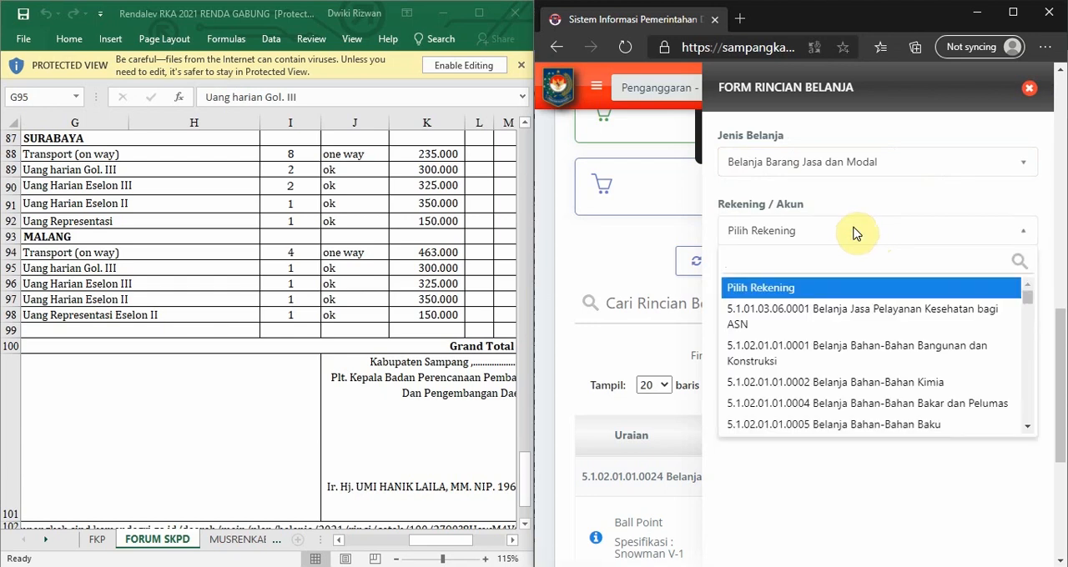
pyautogui.write('PERJALANAN')
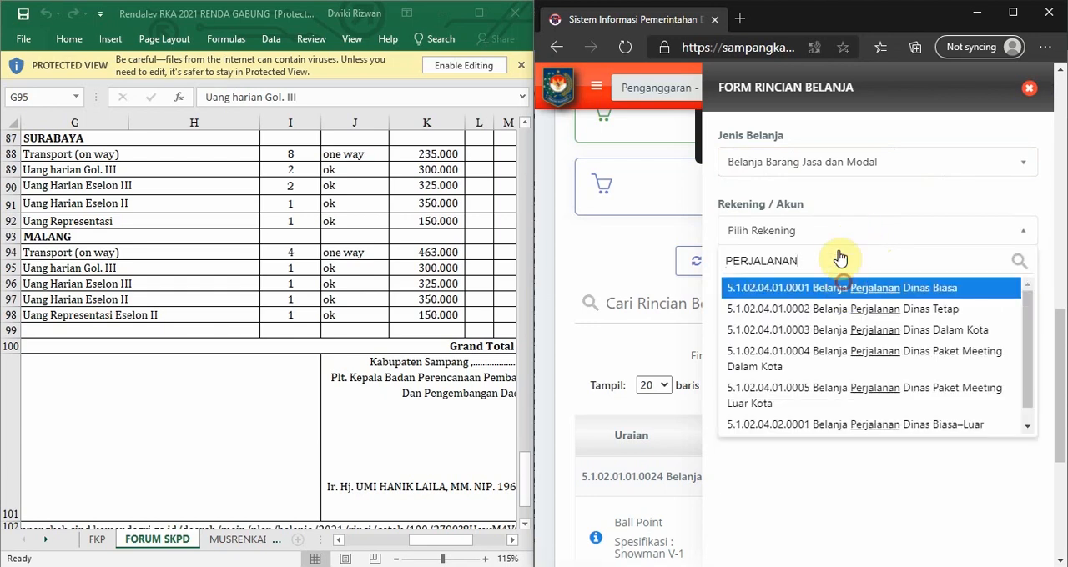
pyautogui.press('Return')
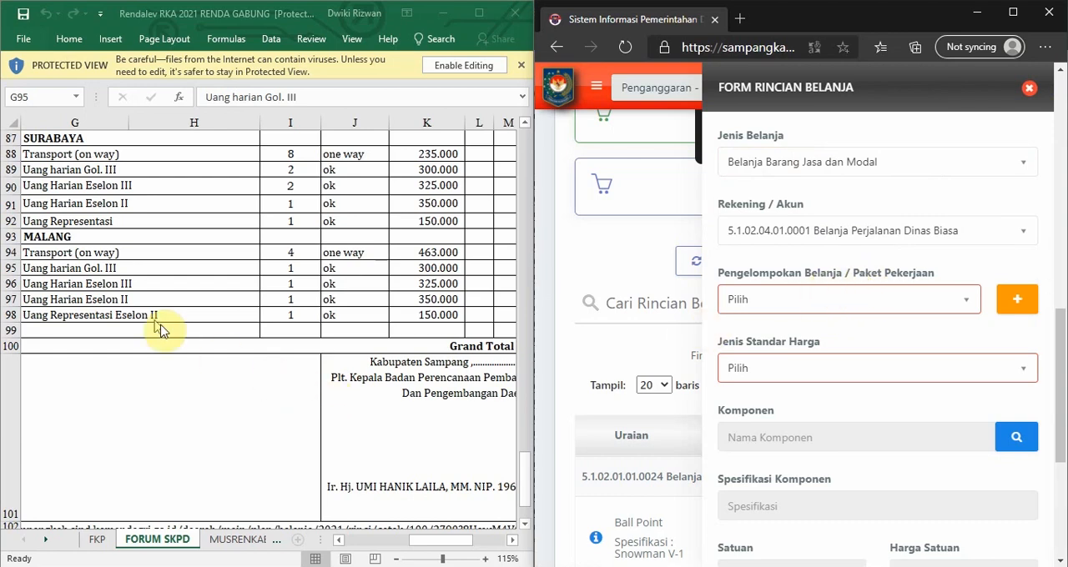
# Assign the new expense detail to the existing MALANG grouping and set its standard price type to SBU.
pyautogui.click(882, 302)
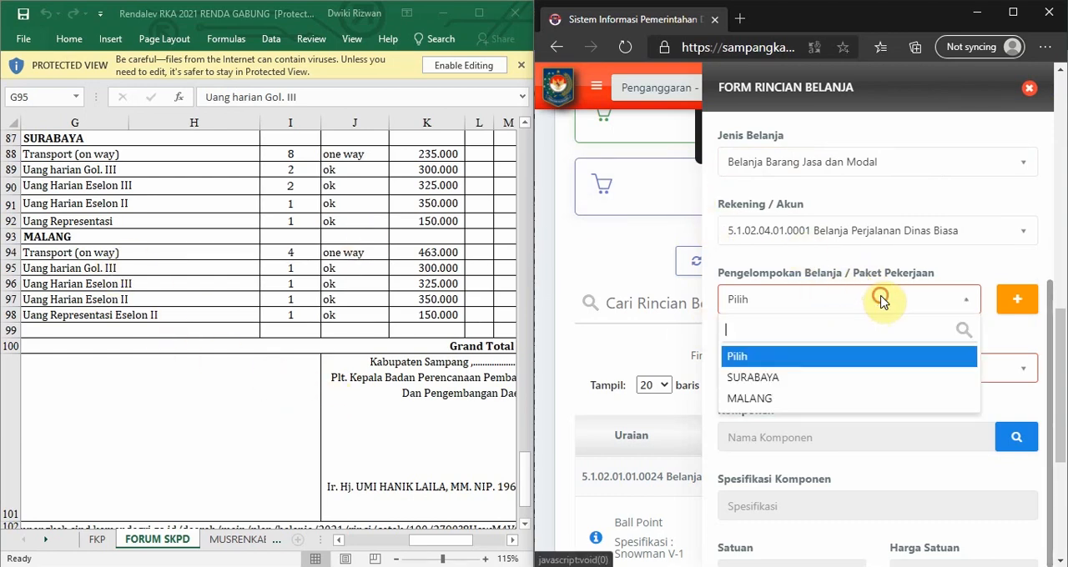
pyautogui.click(755, 393)
pyautogui.scroll(-5, 766, 300)
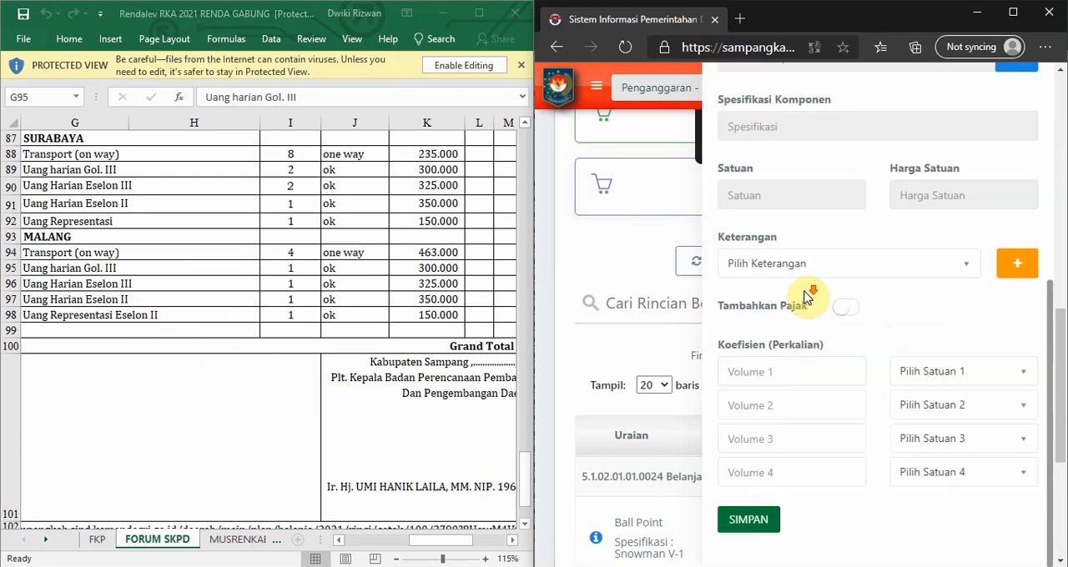
pyautogui.scroll(1, 805, 229)
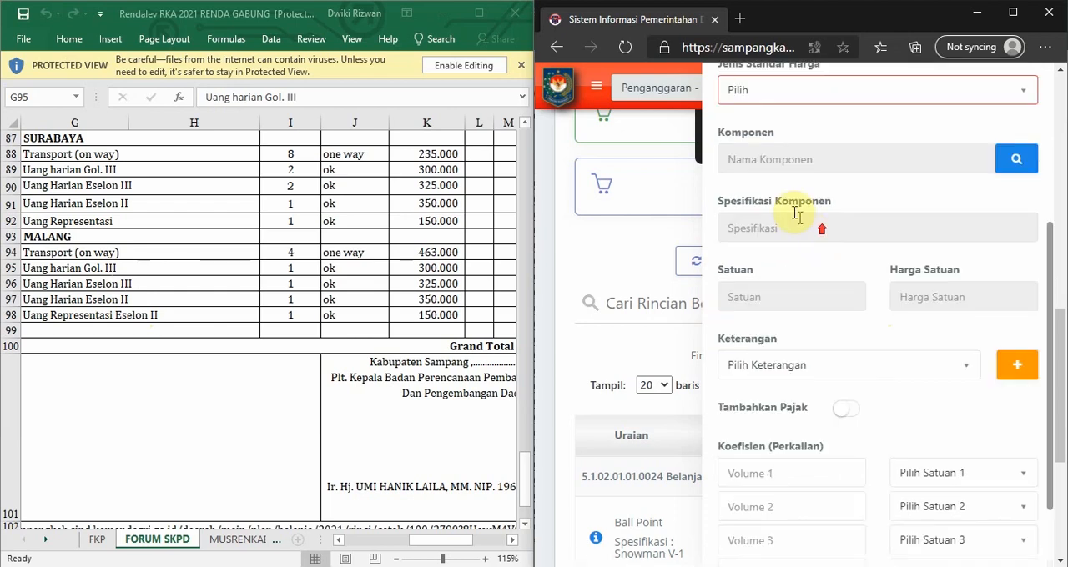
pyautogui.scroll(1, 1008, 164)
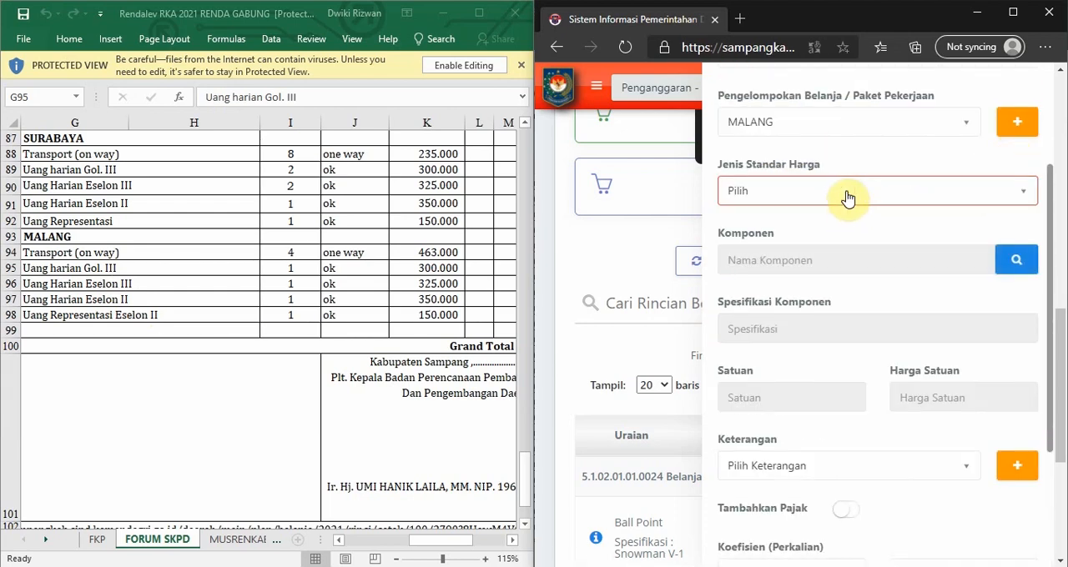
pyautogui.click(795, 200)
pyautogui.click(773, 290)
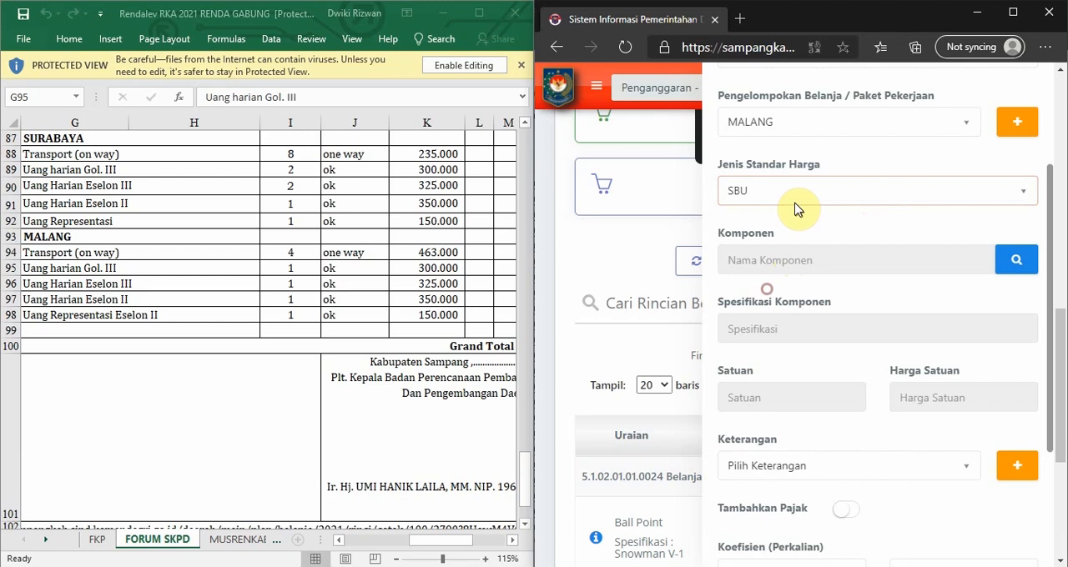
# Search the components for HARIAN JAWA TIMUR GOL and choose the entry specified as JAWA TIMUR (Eselon IV dan Staf Gol IV/ III).
pyautogui.click(1014, 264)
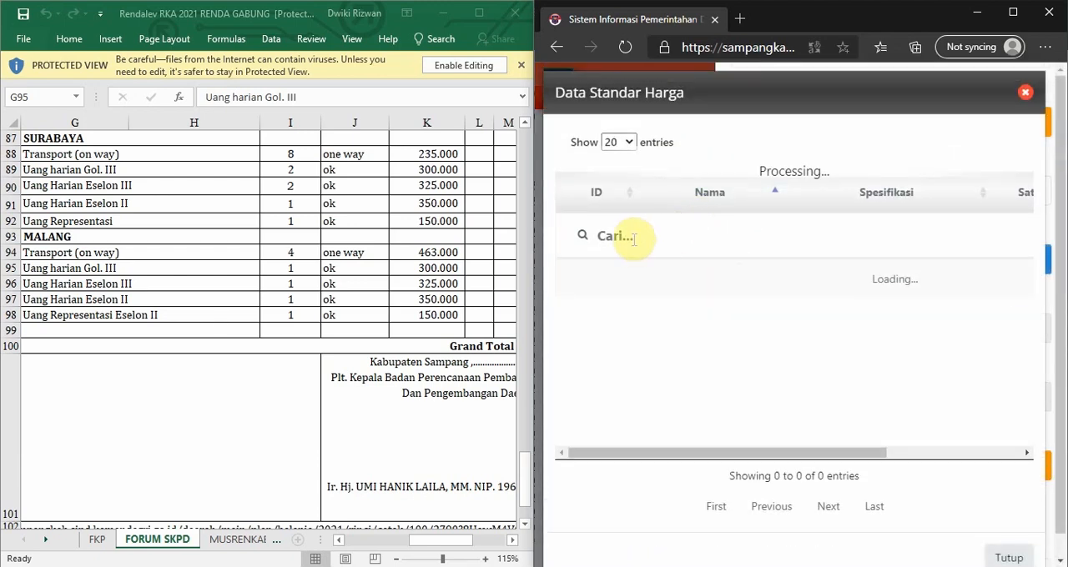
pyautogui.write('HARIAN')
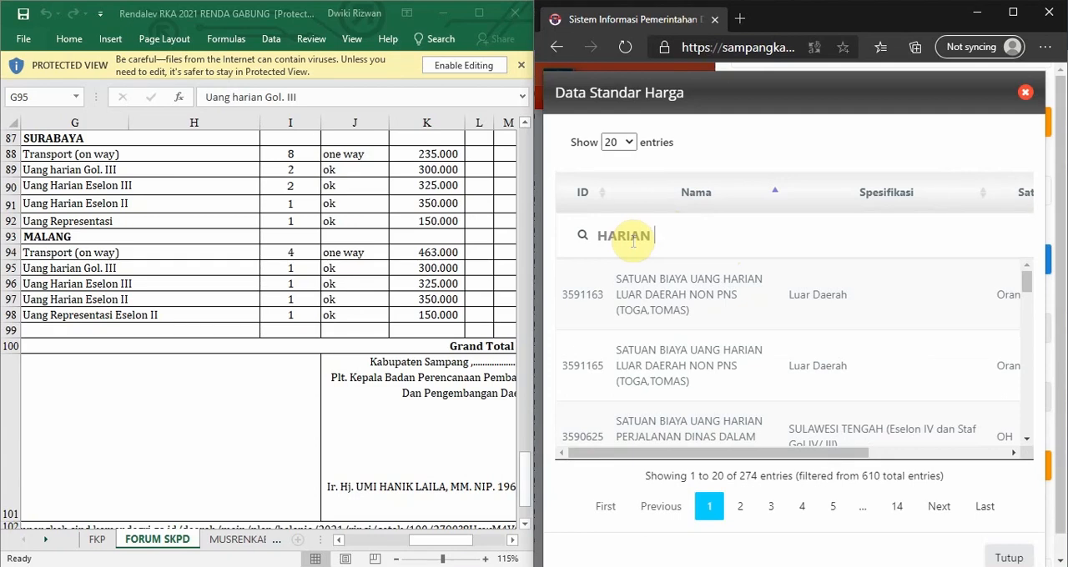
pyautogui.write(' JAWA TIMUR')
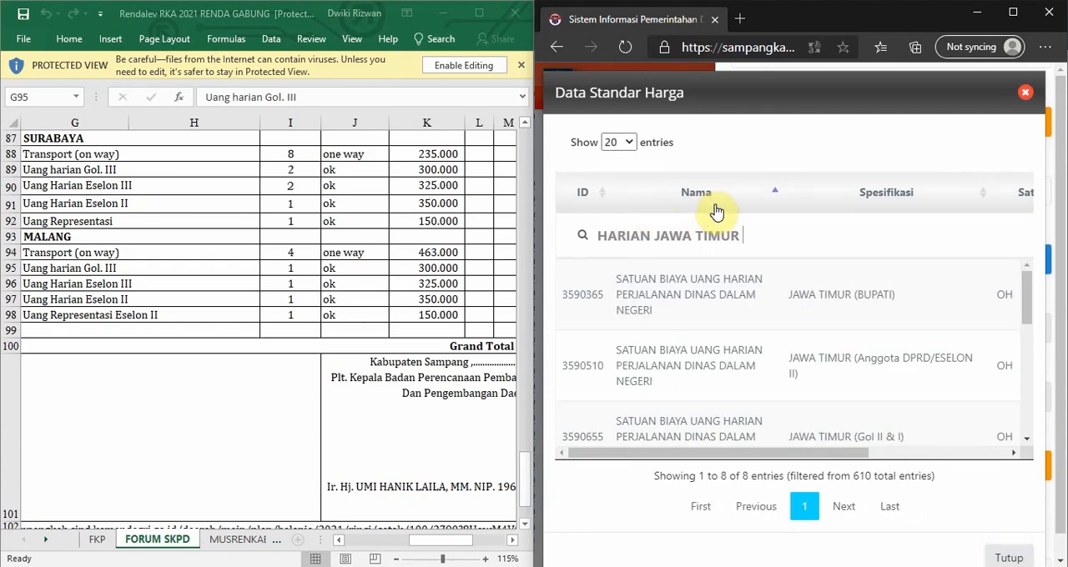
pyautogui.write(' GOL')
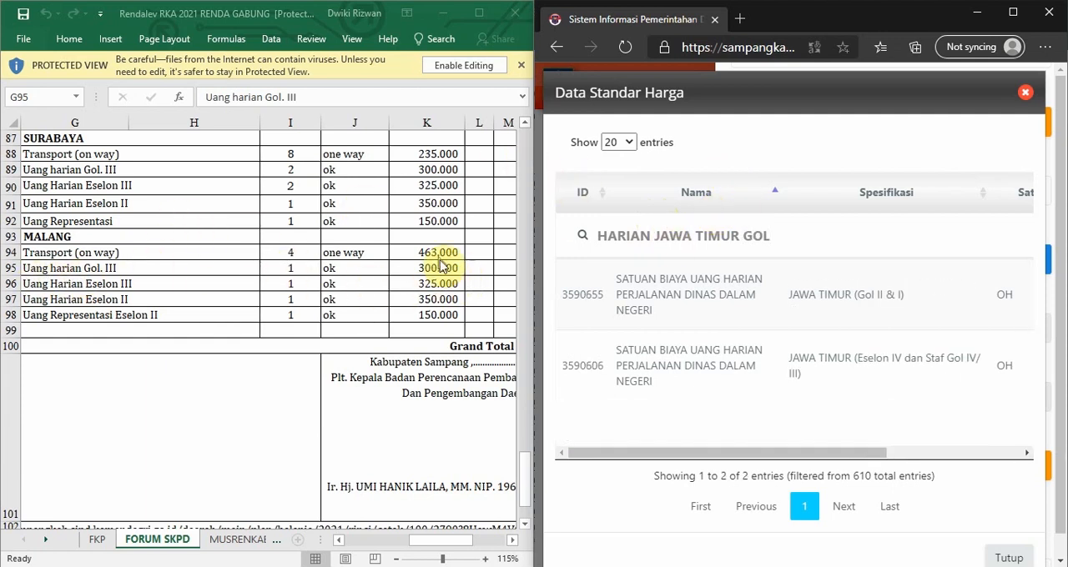
pyautogui.moveTo(672, 456); pyautogui.dragTo(868, 445)
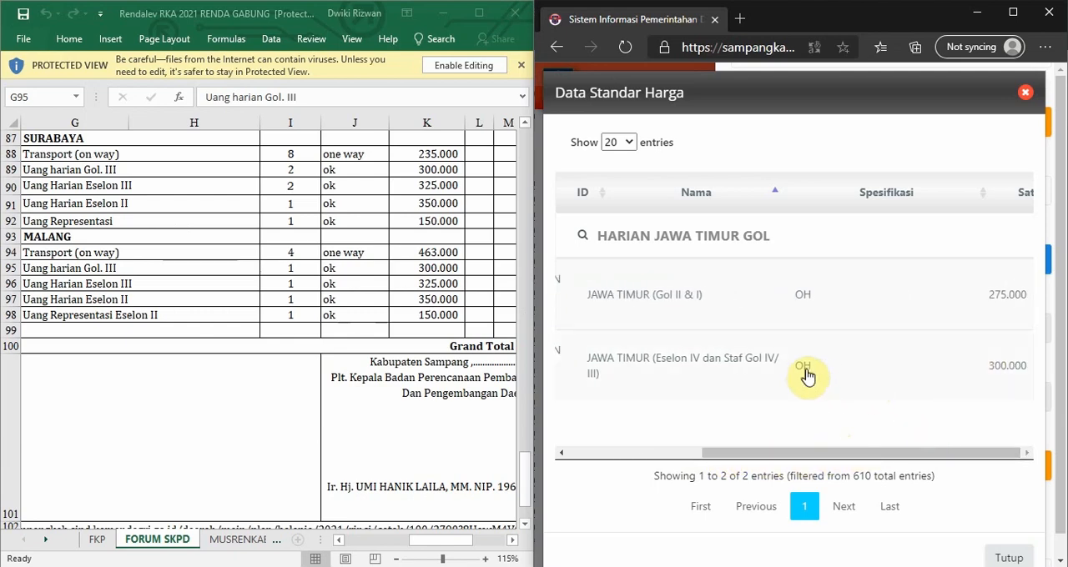
pyautogui.click(714, 367)
# Open the available Keterangan choices for the Malang daily allowance detail.
pyautogui.scroll(-1, 795, 303)
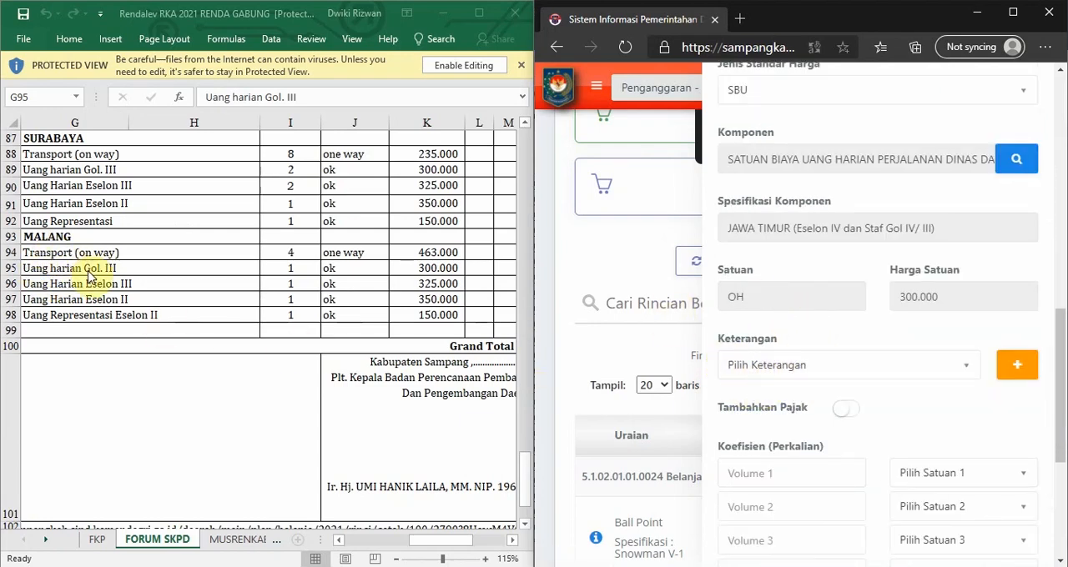
pyautogui.click(949, 367)
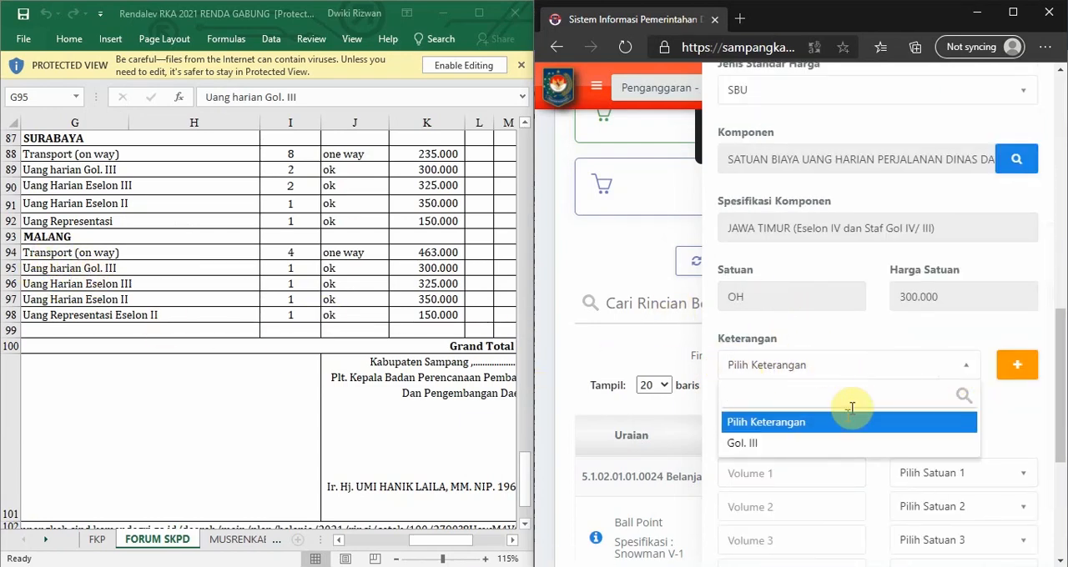
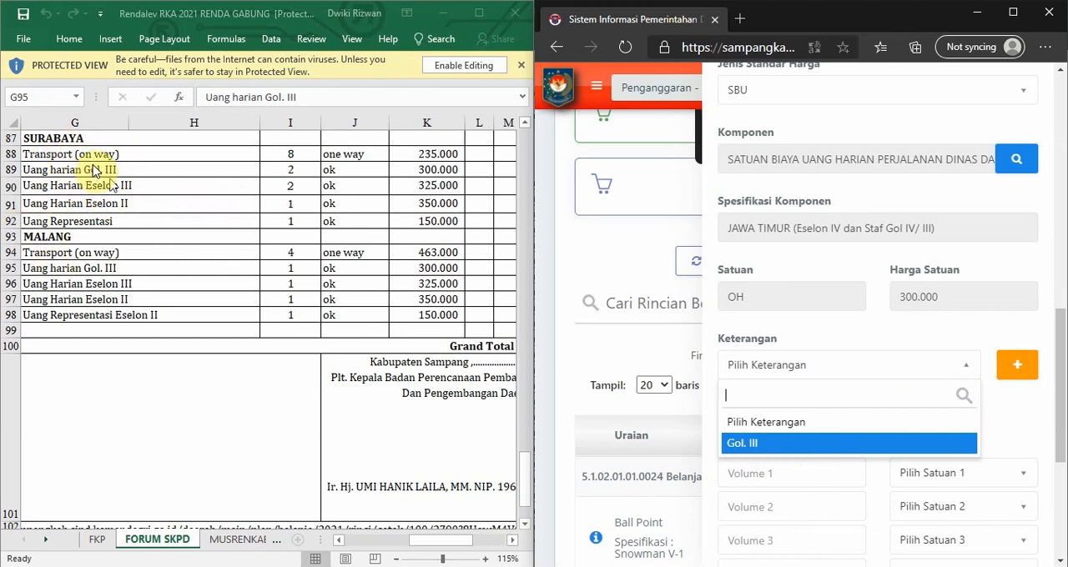
# Set the Malang daily allowance detail's Keterangan to Gol. III and review the completed fields.
pyautogui.click(743, 442)
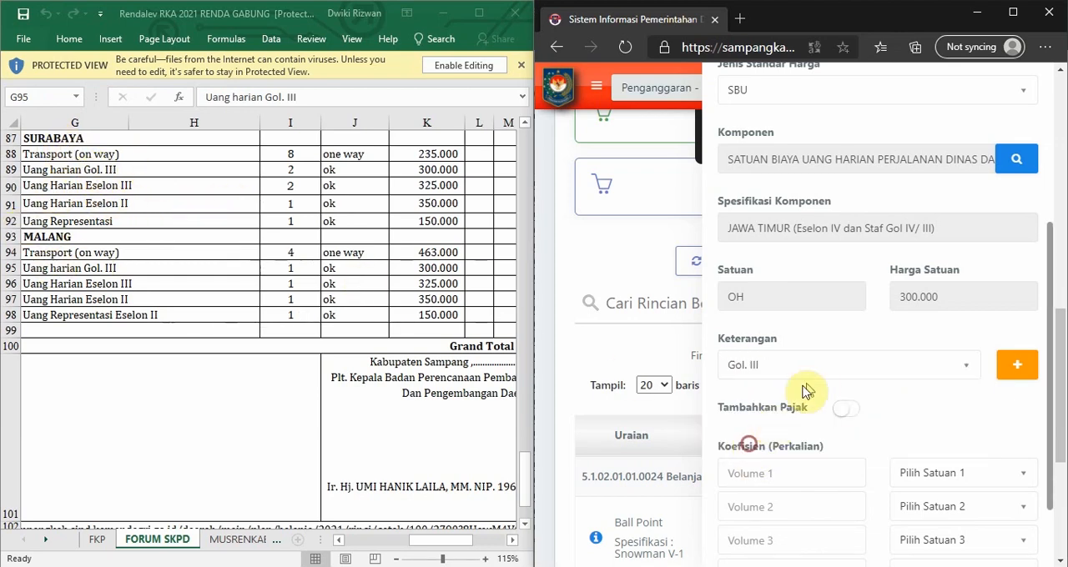
pyautogui.moveTo(1048, 357); pyautogui.dragTo(1034, 235)
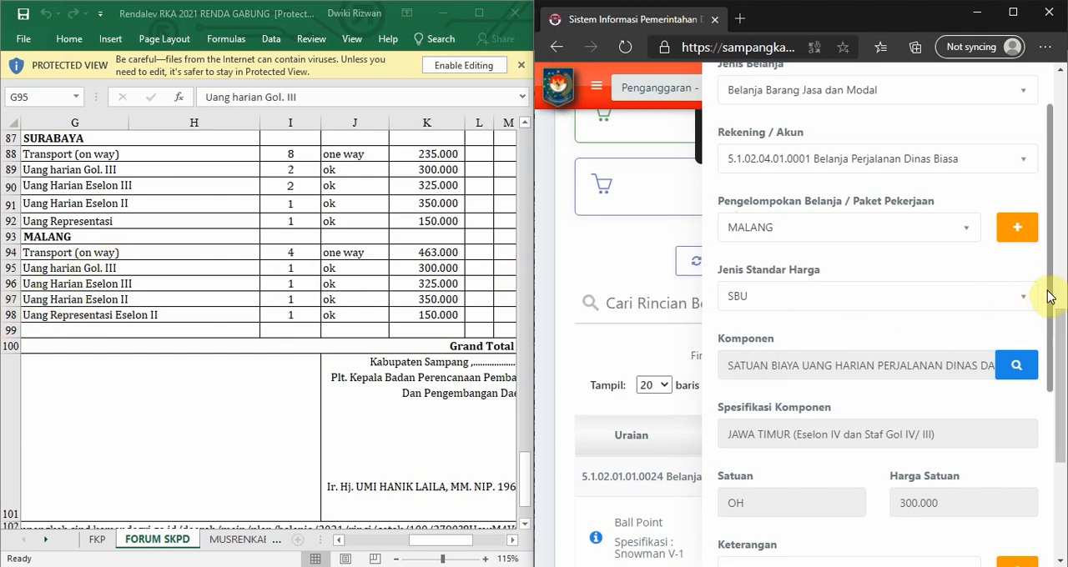
pyautogui.moveTo(1050, 294); pyautogui.dragTo(1057, 450)
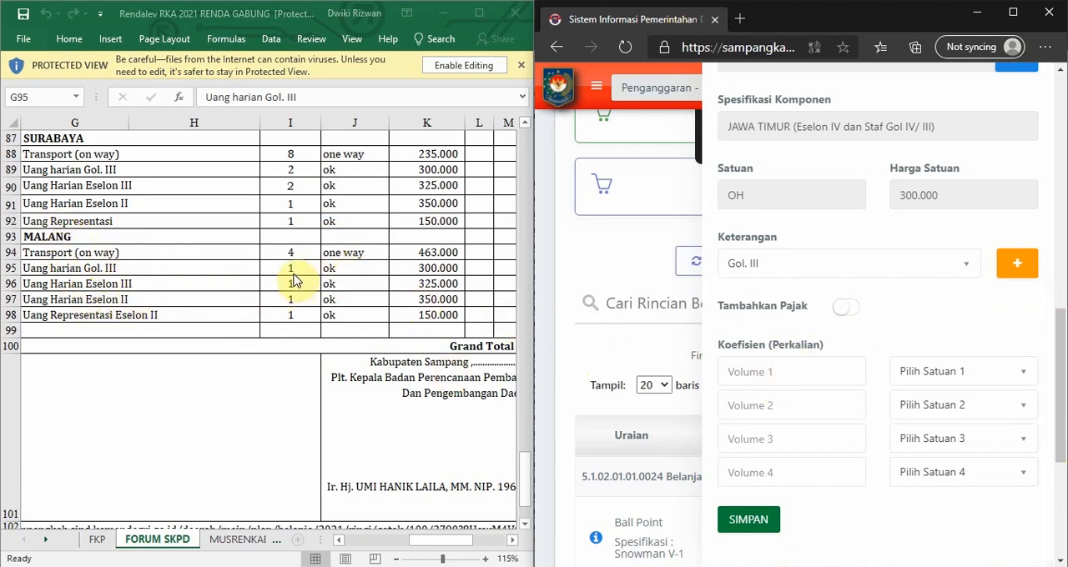
# Set the Malang daily allowance's first coefficient to 1 Orang / Kali and save the expense detail.
pyautogui.click(786, 372)
pyautogui.write('1')
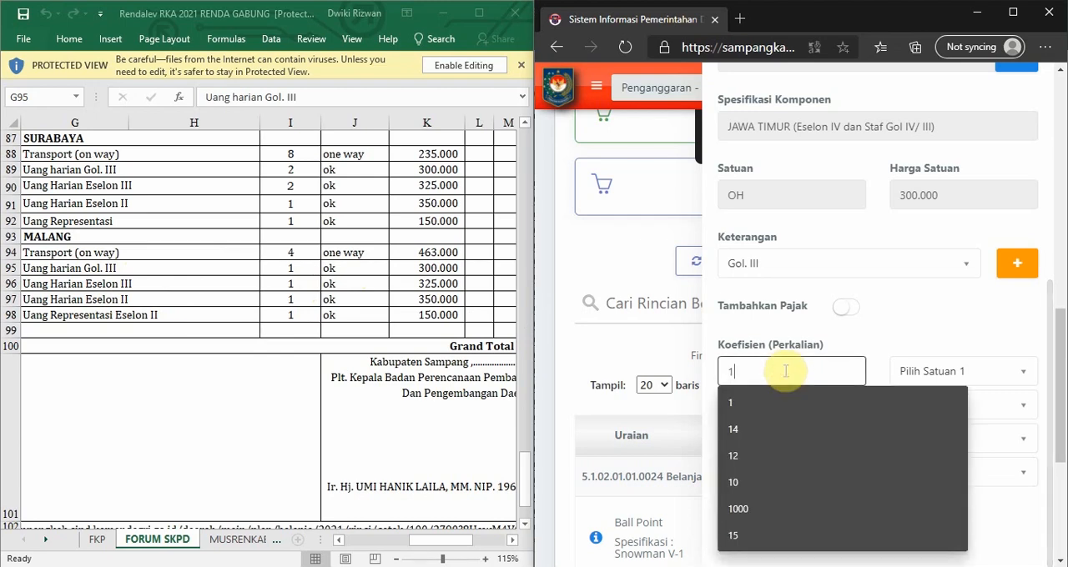
pyautogui.click(917, 371)
pyautogui.write('O')
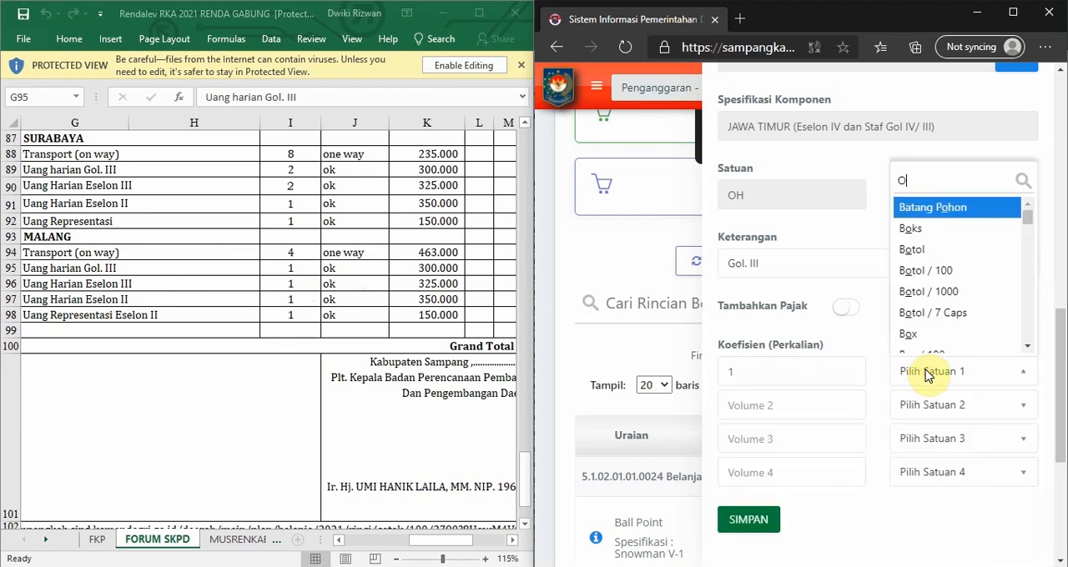
pyautogui.write('RANG')
pyautogui.scroll(-2, 948, 273)
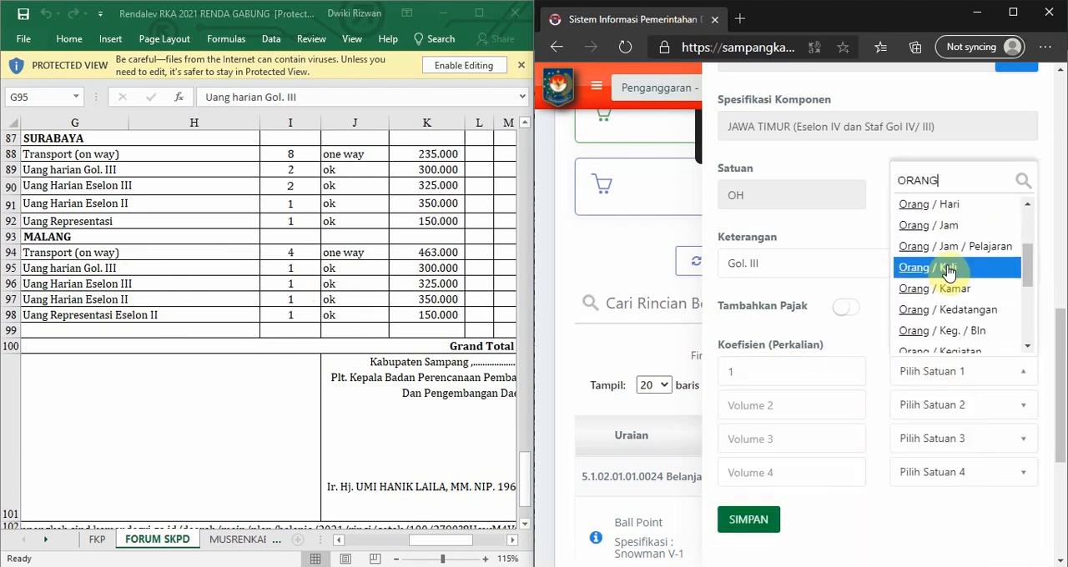
pyautogui.click(948, 267)
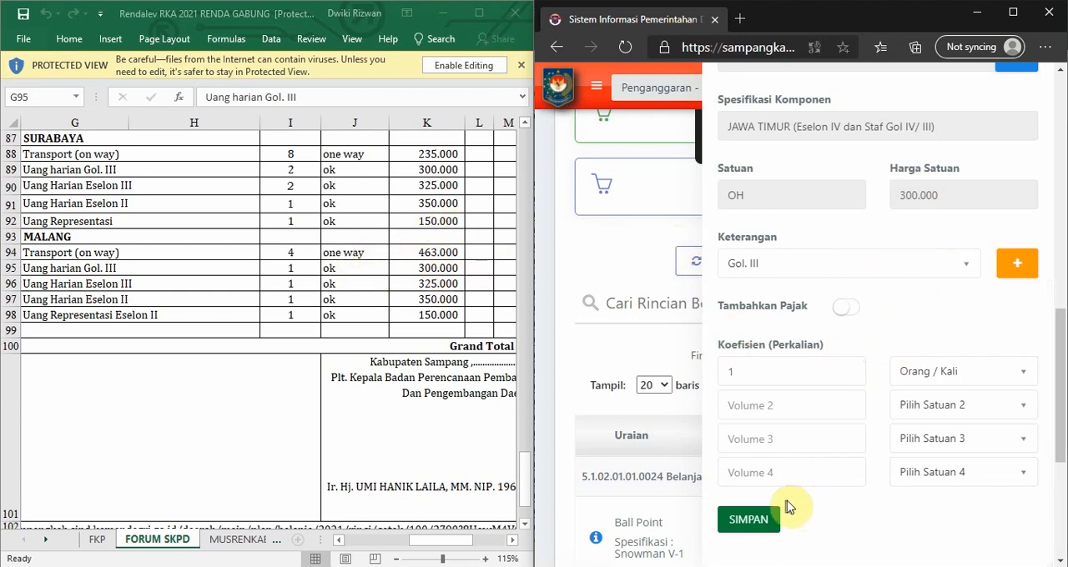
pyautogui.click(753, 517)
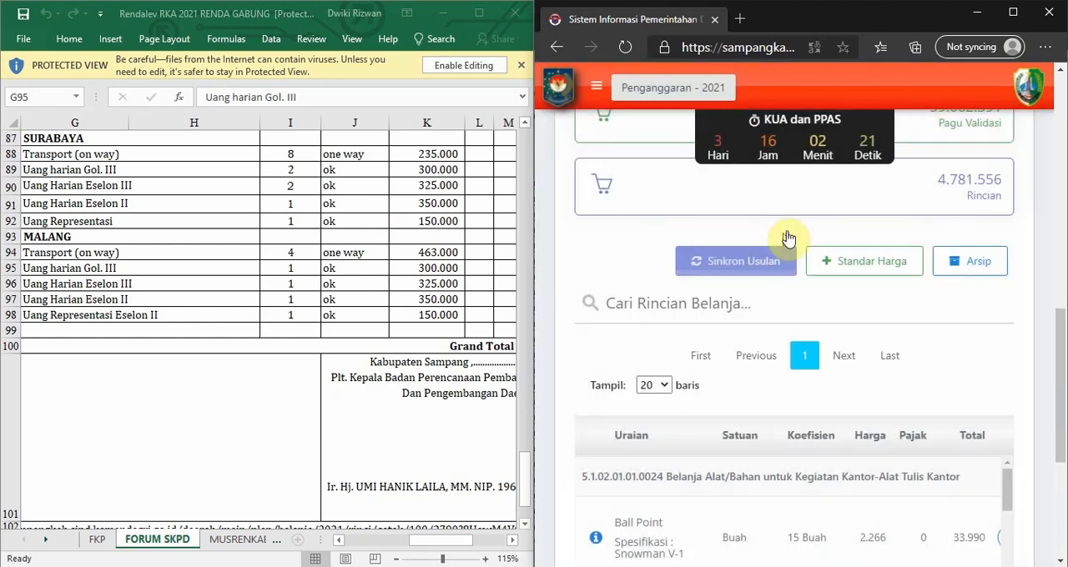
# Compare the saved expense details with the SURABAYA and MALANG travel rows in the FORUM SKPD sheet.
pyautogui.scroll(-3, 1021, 403)
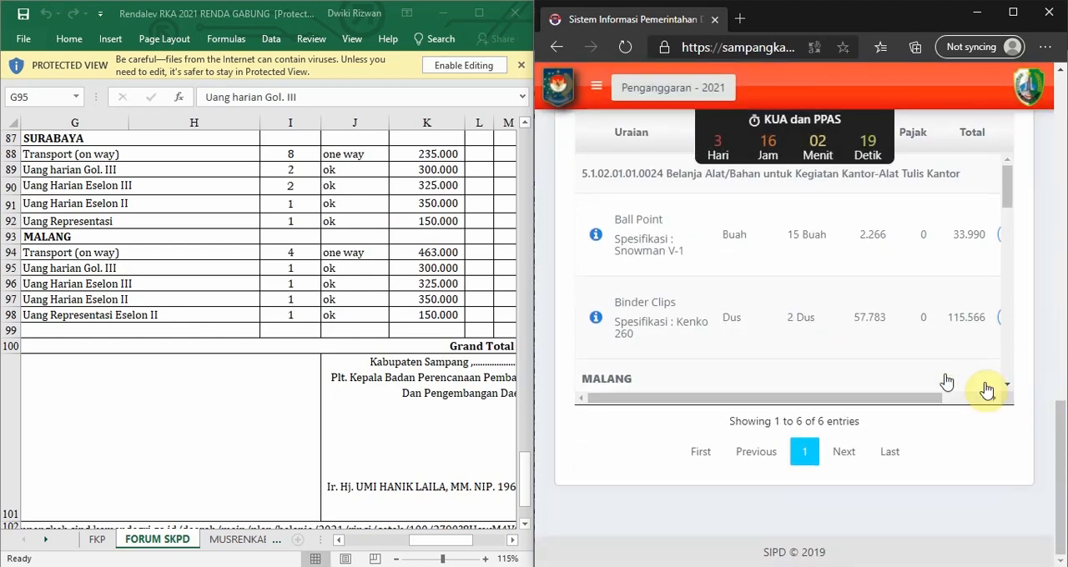
pyautogui.click(90, 152)
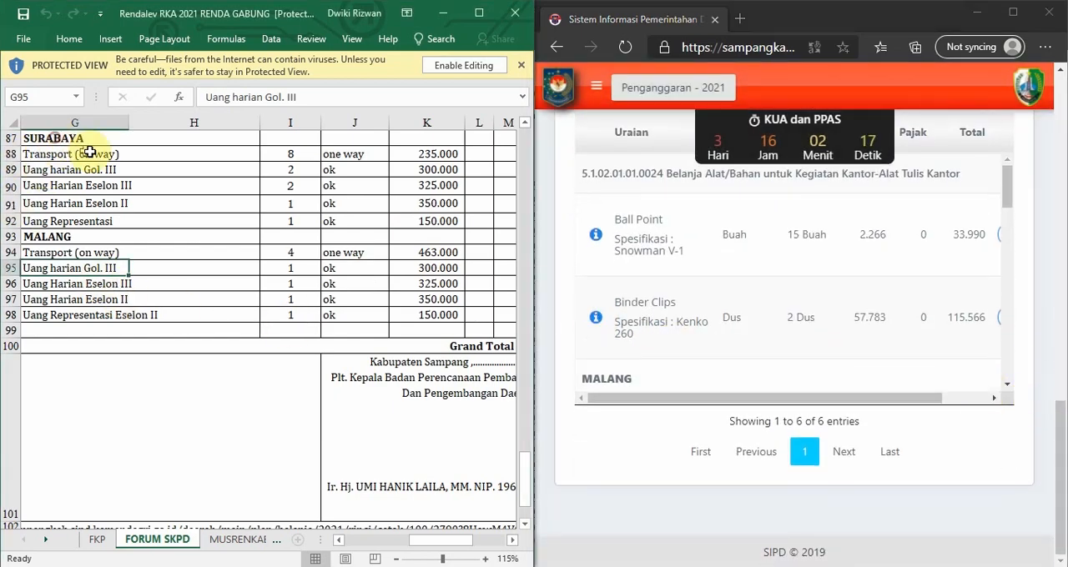
pyautogui.click(51, 144)
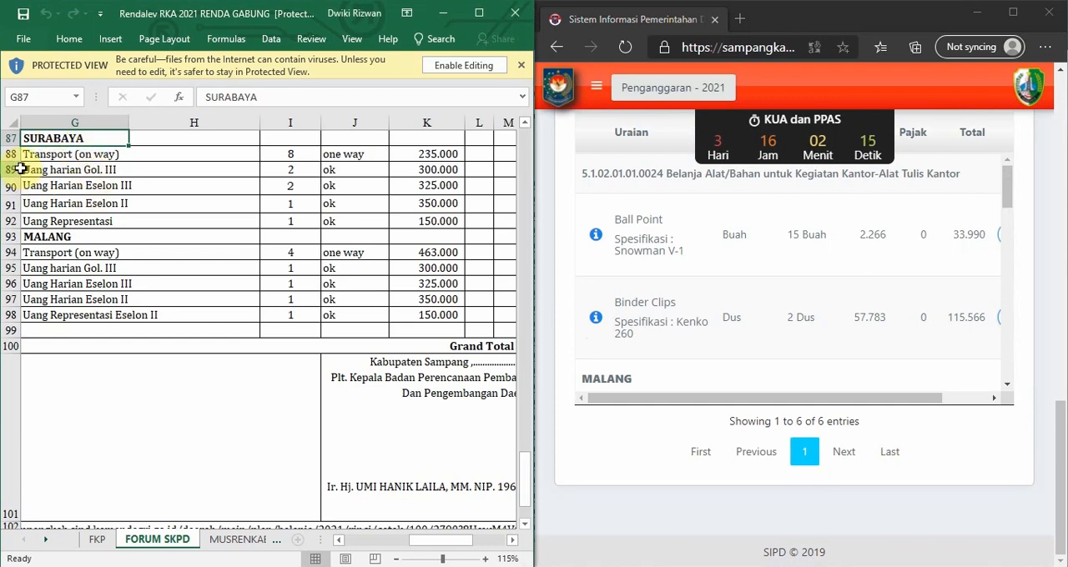
pyautogui.moveTo(59, 170); pyautogui.dragTo(54, 143)
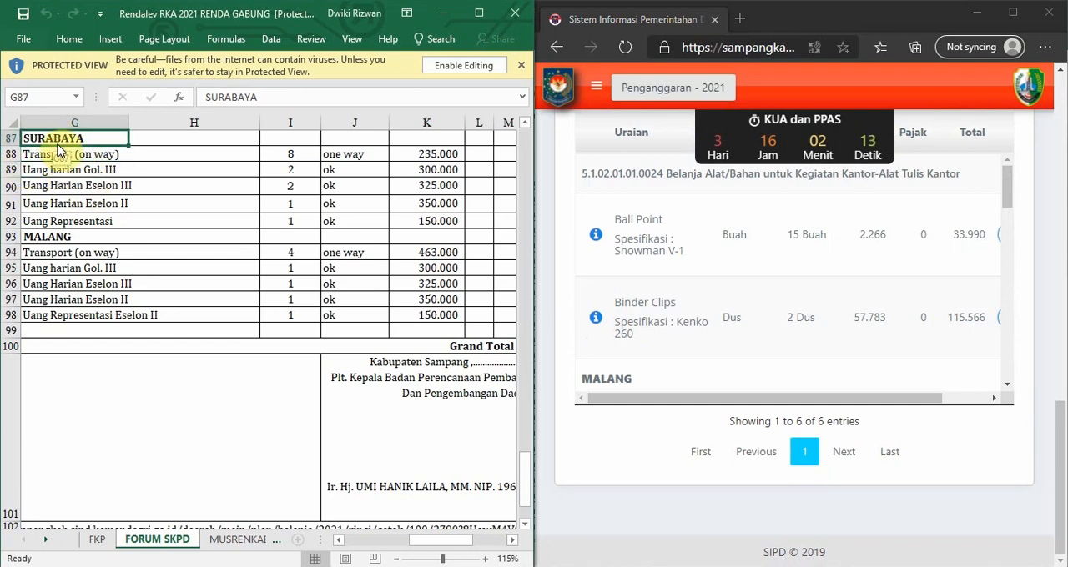
pyautogui.moveTo(44, 236); pyautogui.dragTo(68, 267)
pyautogui.click(775, 399)
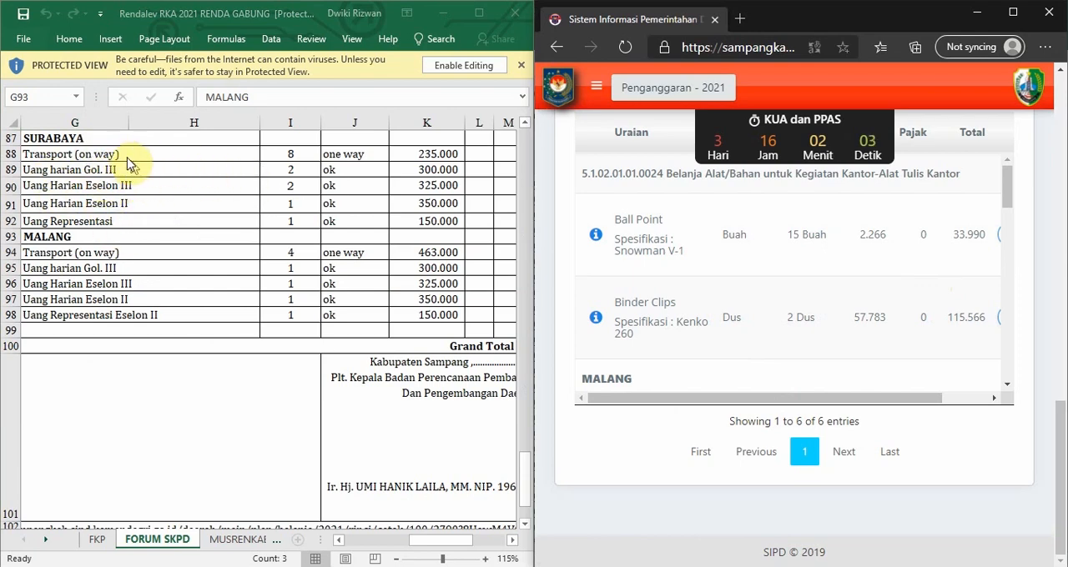
pyautogui.click(90, 139)
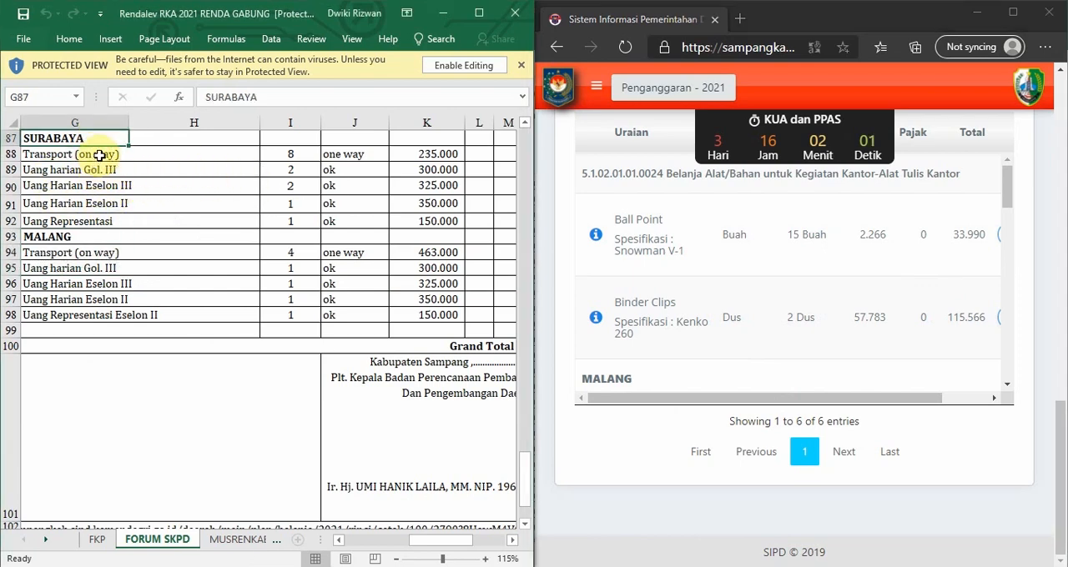
pyautogui.click(102, 170)
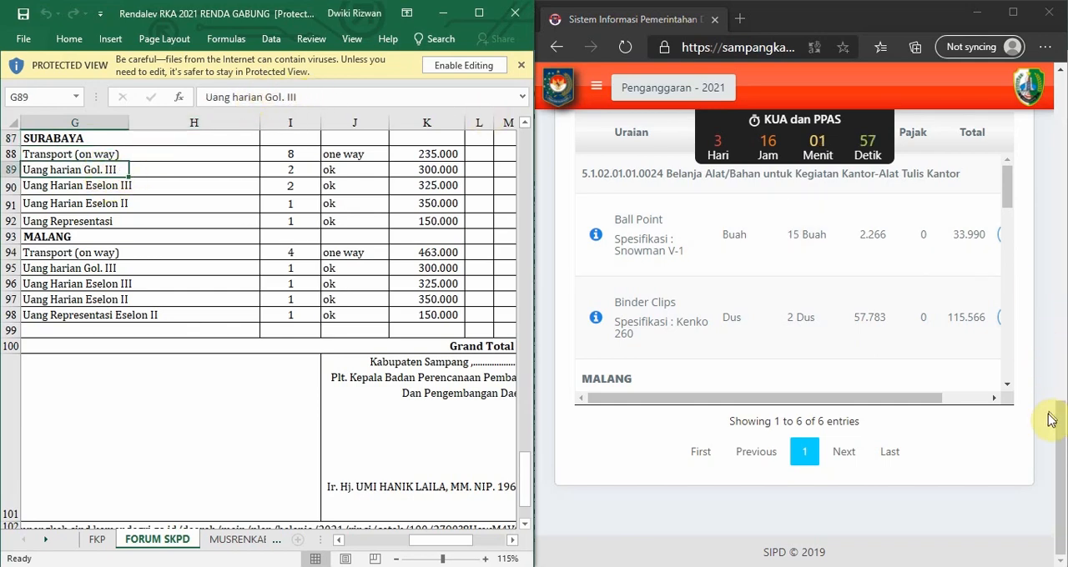
# Examine the SURABAYA travel subtotal in the FORUM SKPD sheet, the amounts it adds up and its component rows.
pyautogui.moveTo(1057, 431); pyautogui.dragTo(1059, 100)
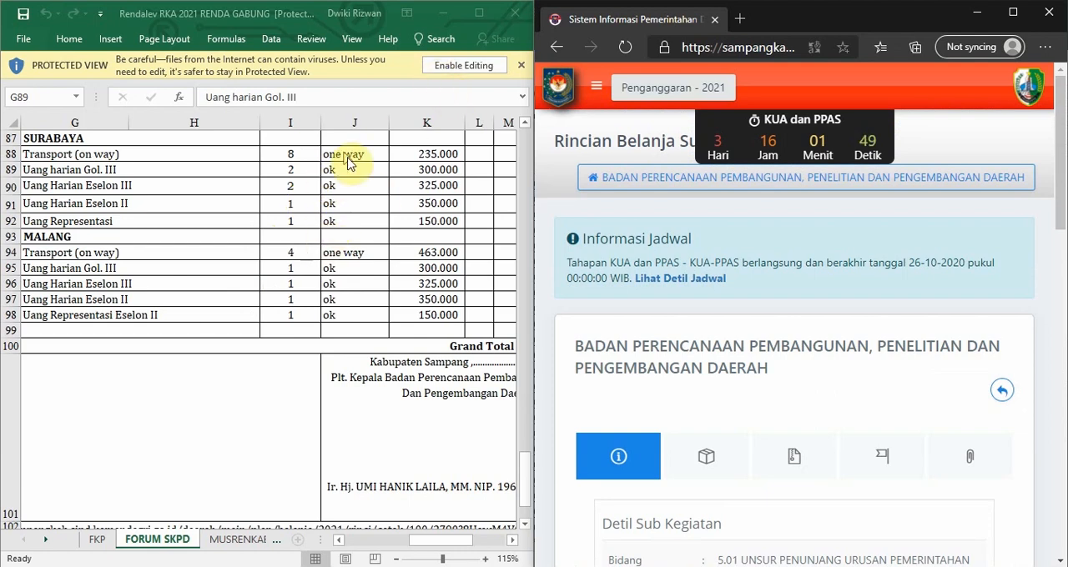
pyautogui.scroll(1, 248, 261)
pyautogui.click(113, 206)
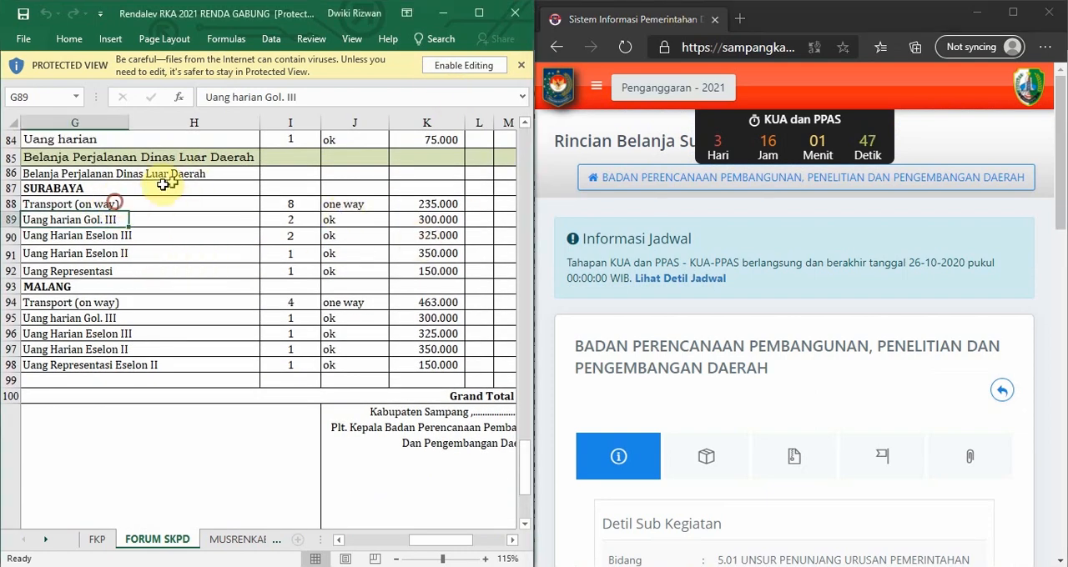
pyautogui.click(155, 190)
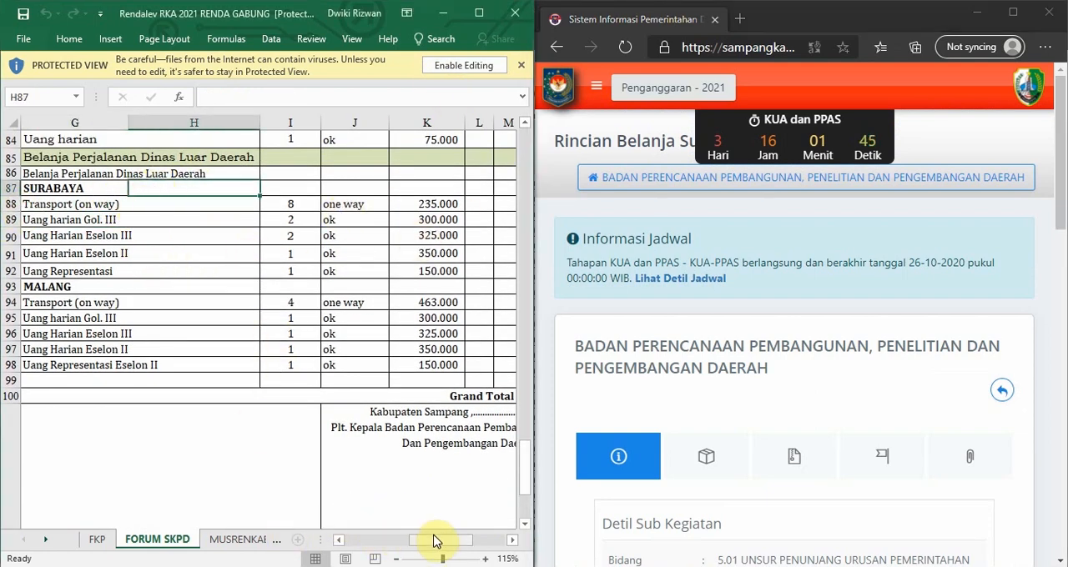
pyautogui.click(46, 188)
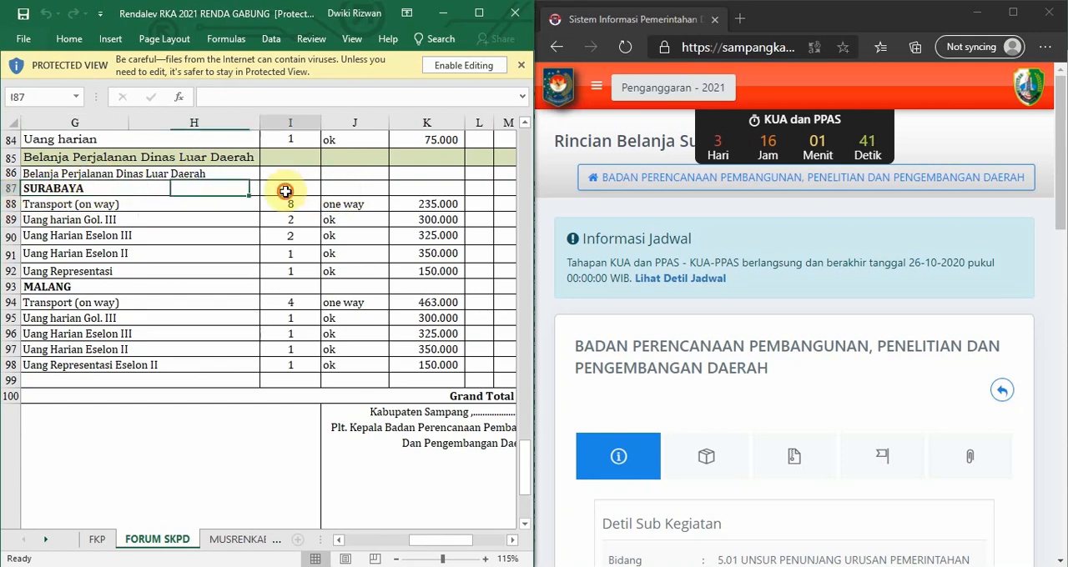
pyautogui.moveTo(283, 189); pyautogui.dragTo(307, 194)
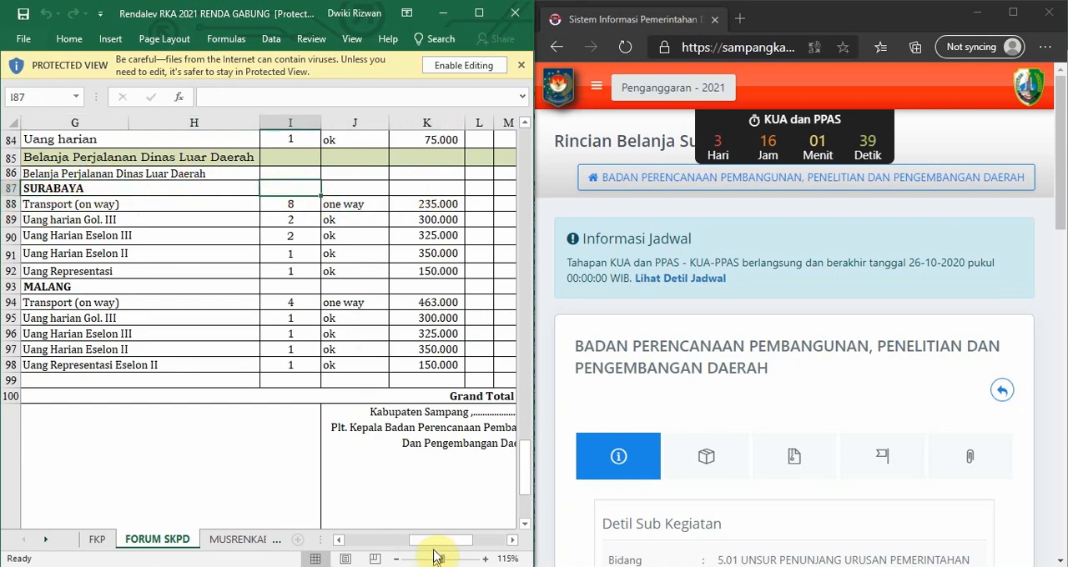
pyautogui.moveTo(435, 542); pyautogui.dragTo(442, 540)
pyautogui.click(474, 188)
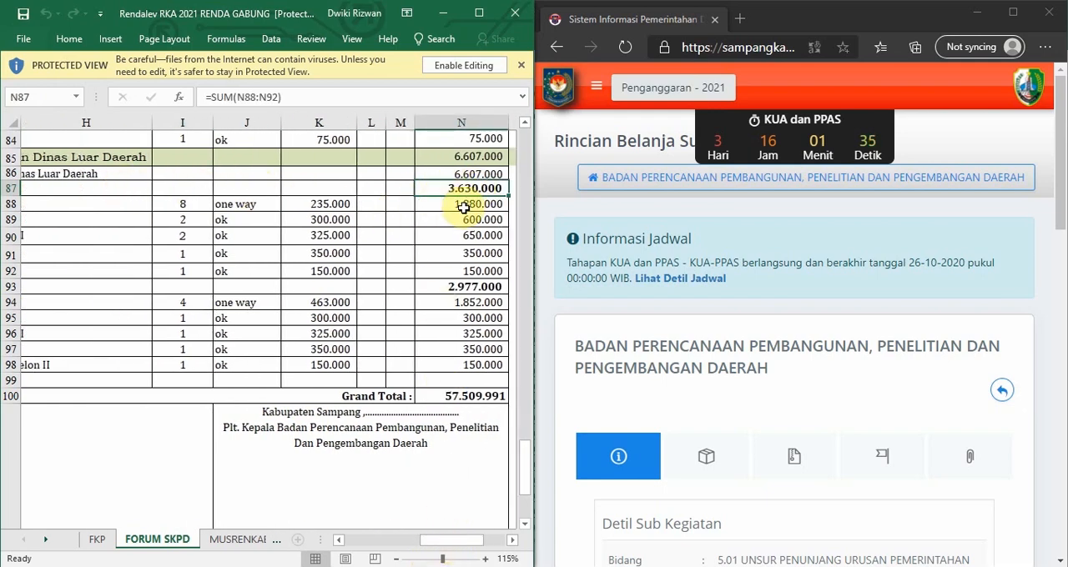
pyautogui.moveTo(467, 209); pyautogui.dragTo(463, 271)
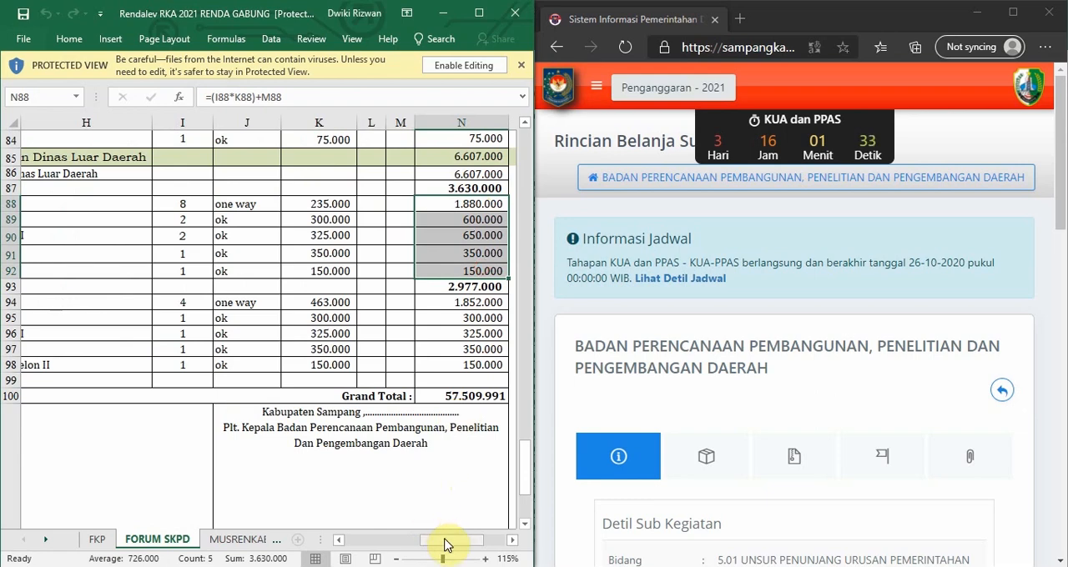
pyautogui.moveTo(441, 541); pyautogui.dragTo(381, 542)
pyautogui.moveTo(190, 203); pyautogui.dragTo(178, 236)
pyautogui.click(257, 243)
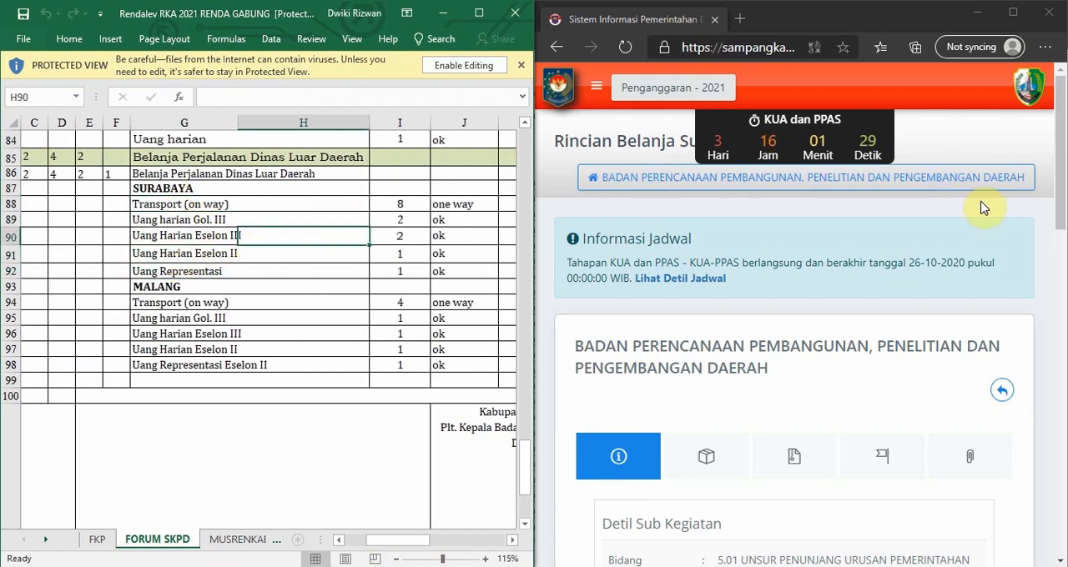
# Return to the Kegiatan / Sub Kegiatan list in SIPD and search it for FORUM SKPD.
pyautogui.click(1004, 390)
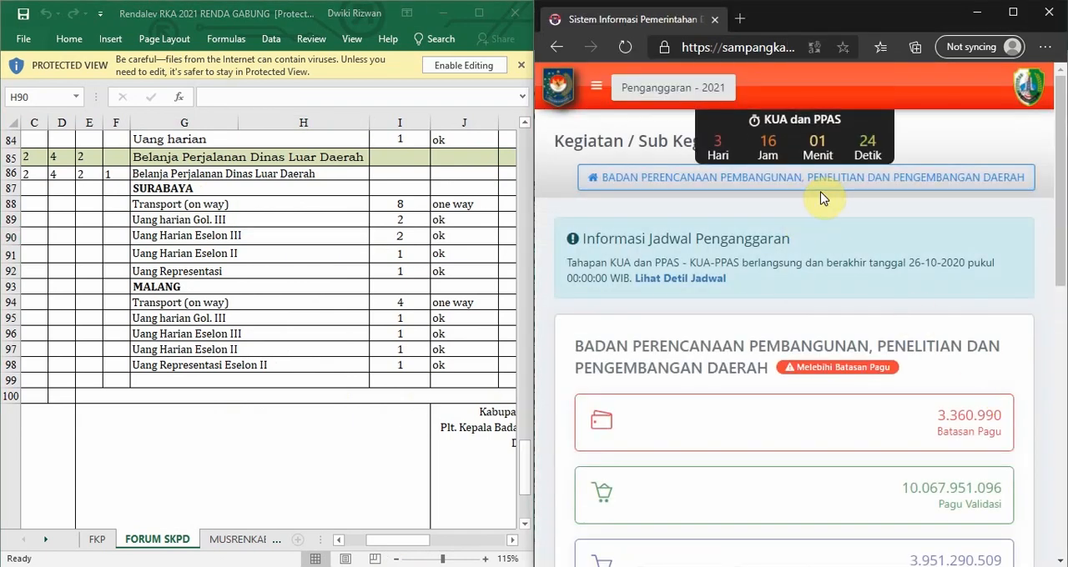
pyautogui.scroll(-10, 820, 198)
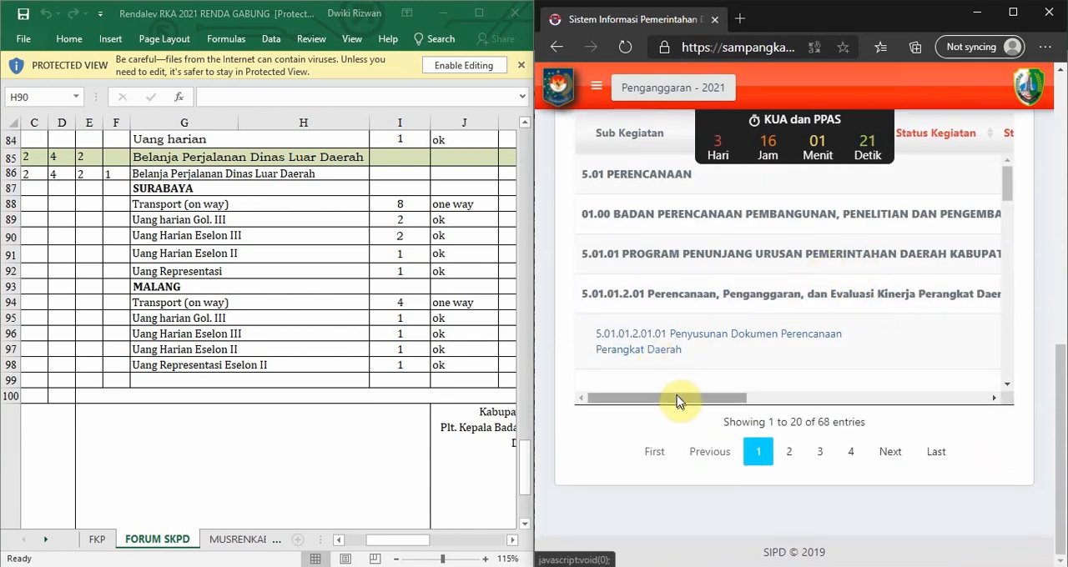
pyautogui.moveTo(675, 399); pyautogui.dragTo(948, 399)
pyautogui.scroll(-1, 922, 334)
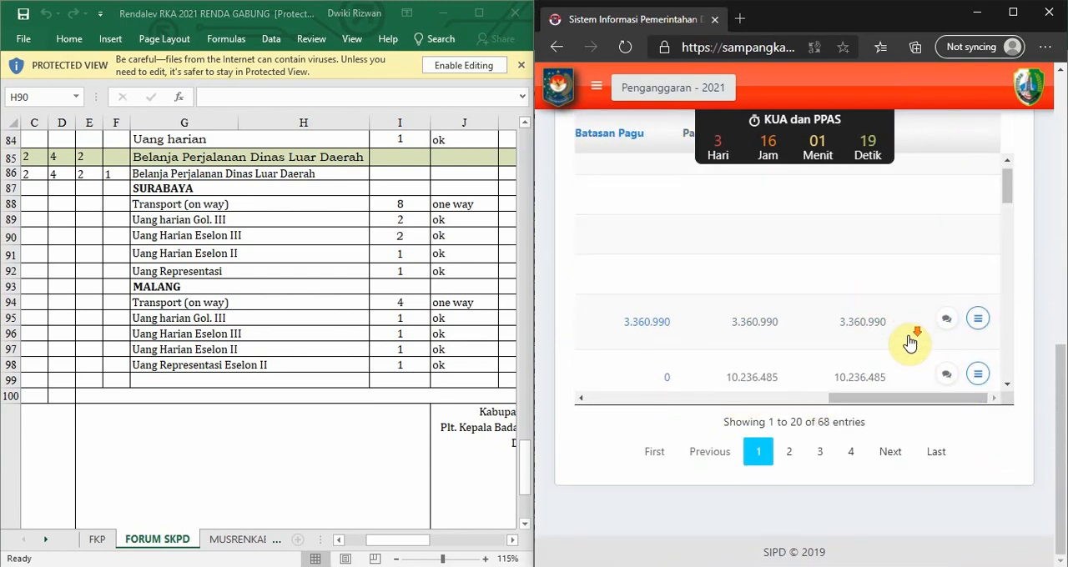
pyautogui.scroll(2, 736, 250)
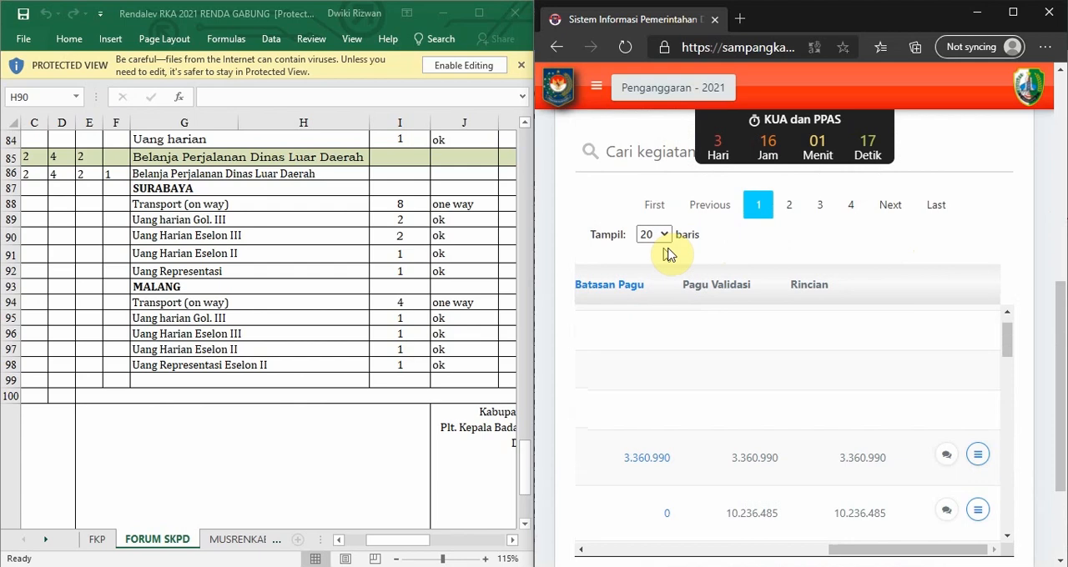
pyautogui.click(649, 150)
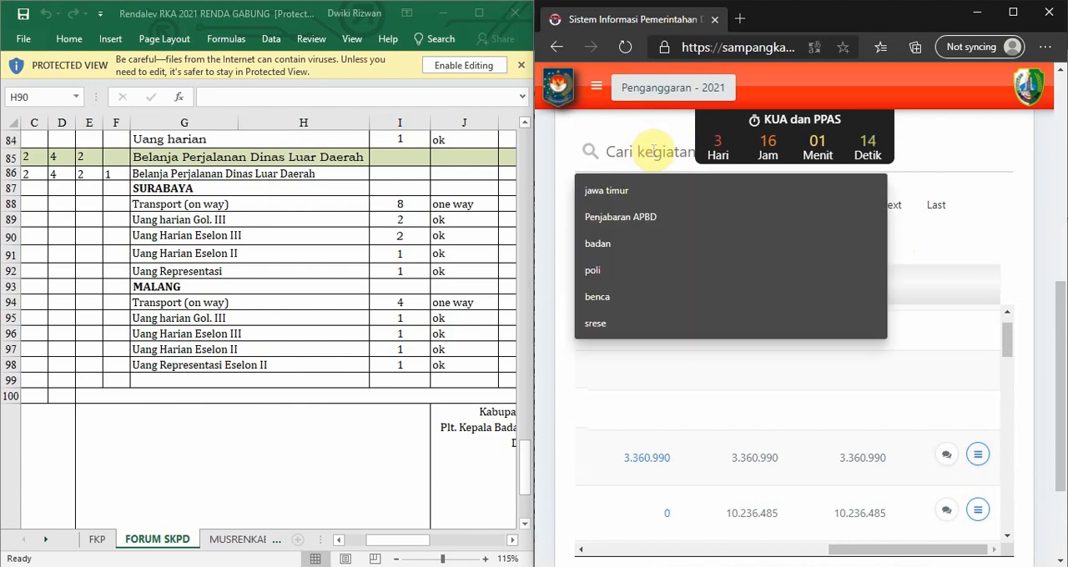
pyautogui.write('FORUM SKPD')
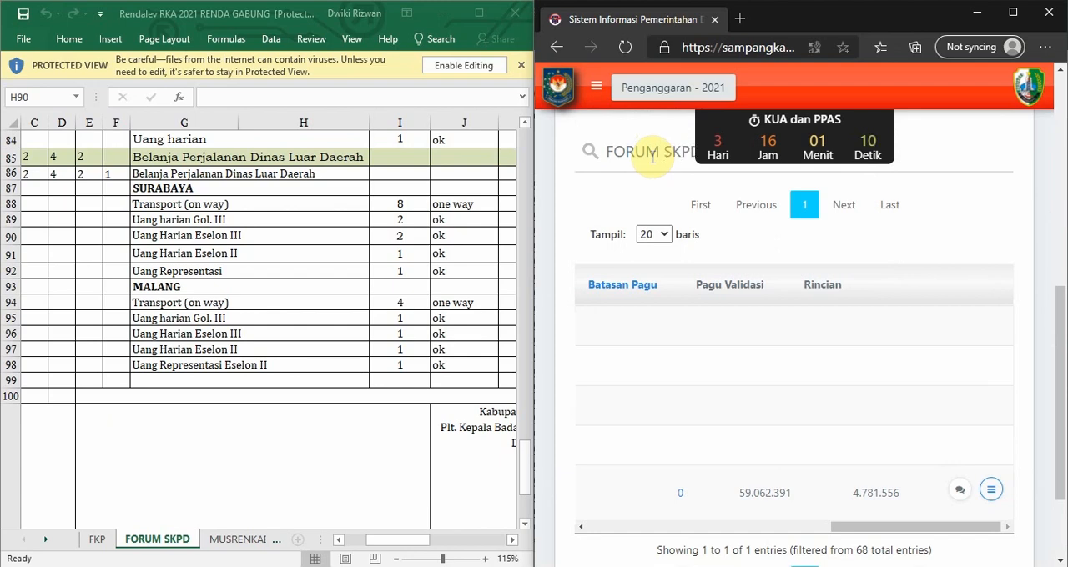
# Check the sub-activity against the workbook header and open Cetak Rincian for 5.01.02.2.01.04 Koordinasi Pelaksanaan Forum SKPD/Lintas SKPD.
pyautogui.scroll(4, 707, 217)
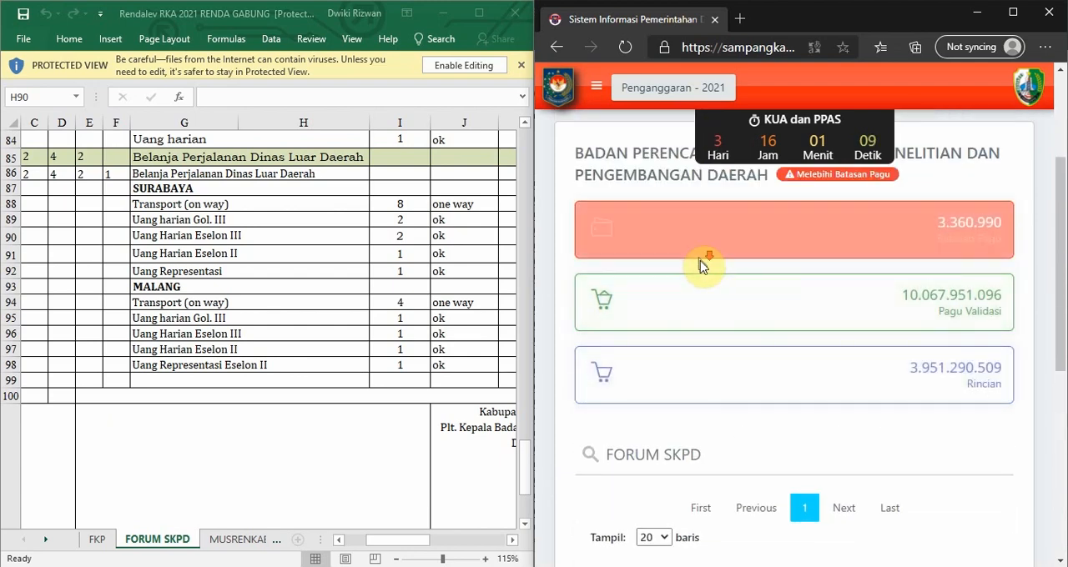
pyautogui.scroll(-2, 701, 275)
pyautogui.scroll(-2, 761, 295)
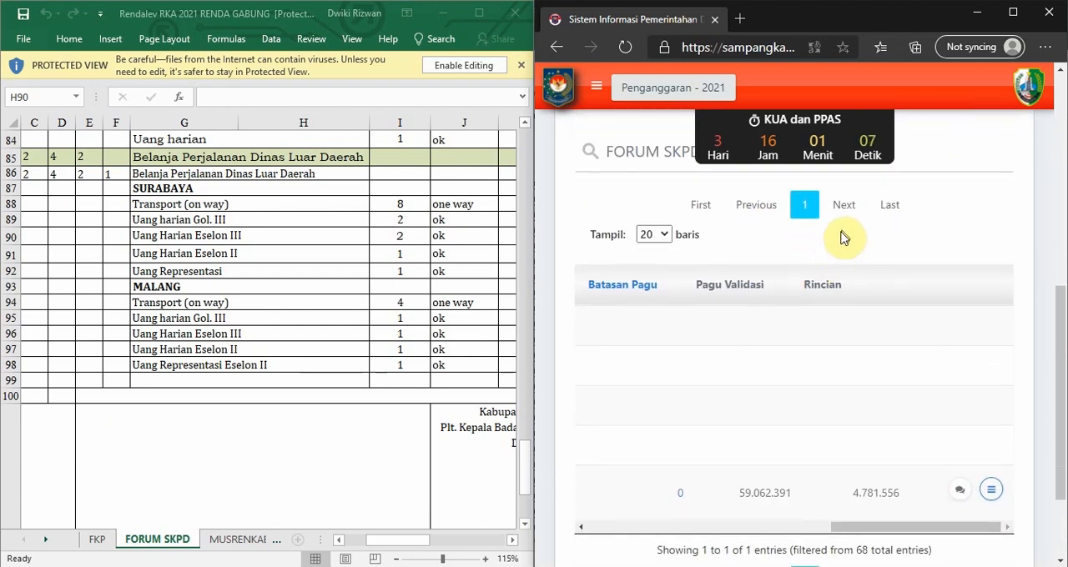
pyautogui.scroll(-2, 800, 313)
pyautogui.moveTo(873, 398); pyautogui.dragTo(581, 439)
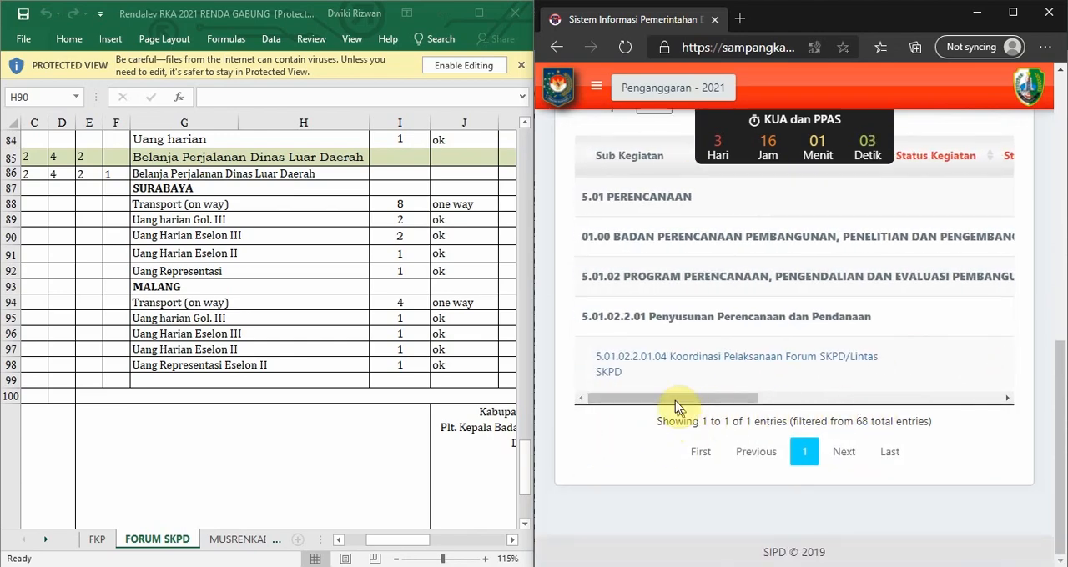
pyautogui.scroll(20, 242, 358)
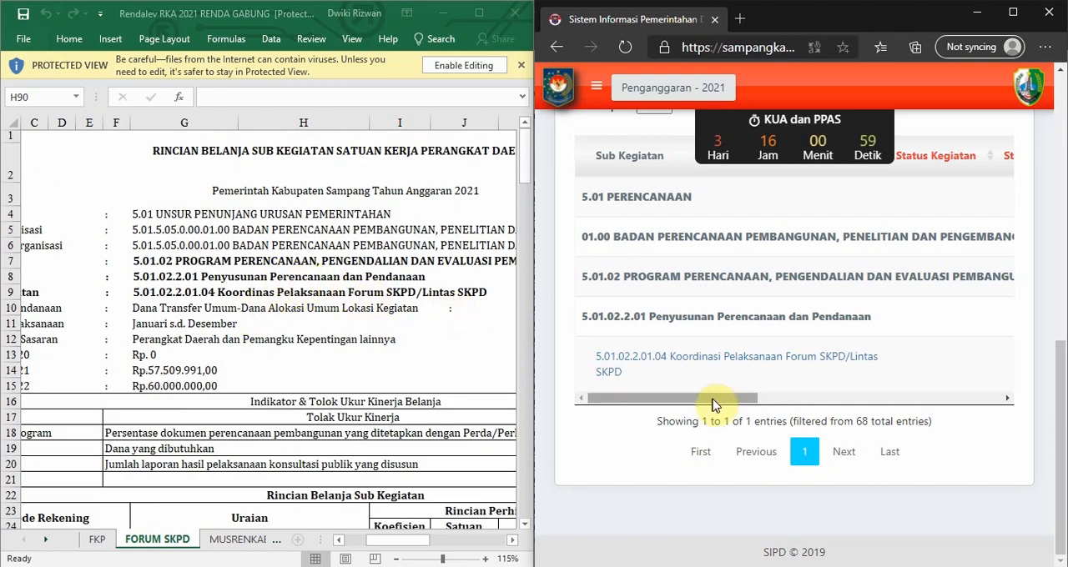
pyautogui.moveTo(706, 399); pyautogui.dragTo(978, 400)
pyautogui.click(990, 360)
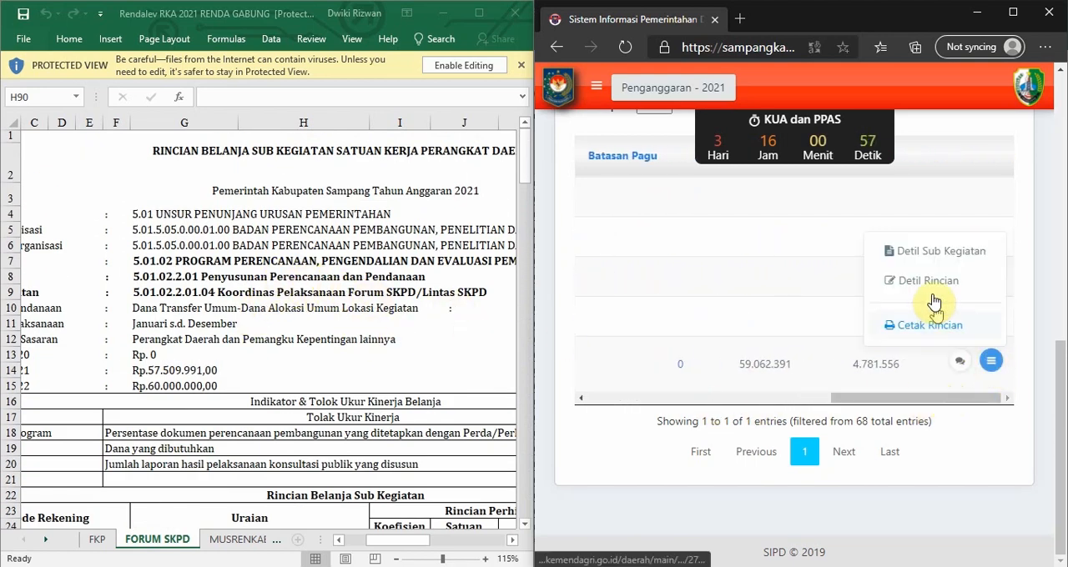
pyautogui.click(934, 326)
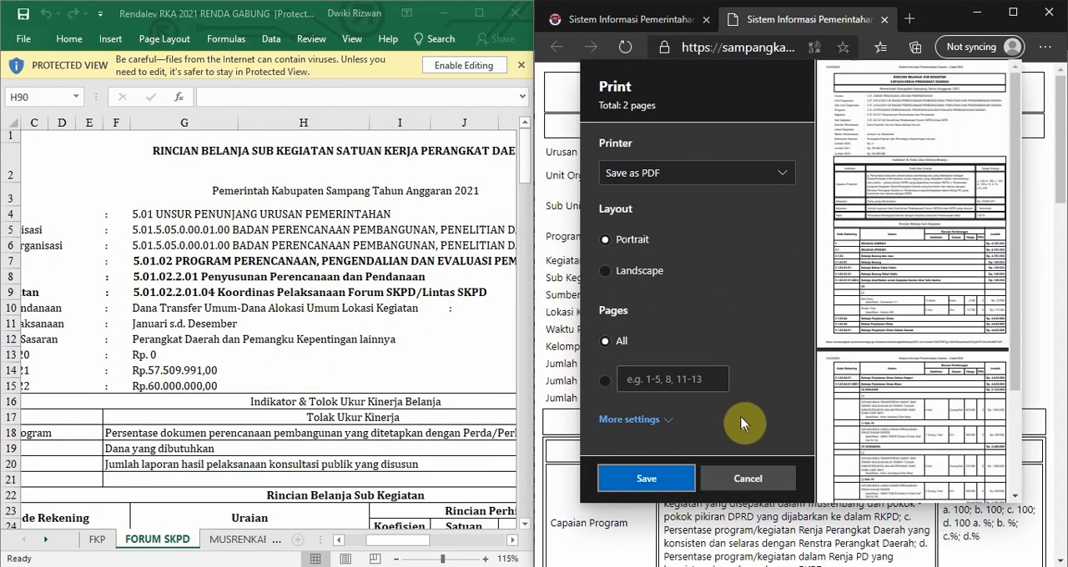
# Cancel the print dialog and examine the MALANG and SURABAYA groups under Belanja Perjalanan Dinas Biasa in the expense printout.
pyautogui.click(744, 477)
pyautogui.scroll(-10, 760, 265)
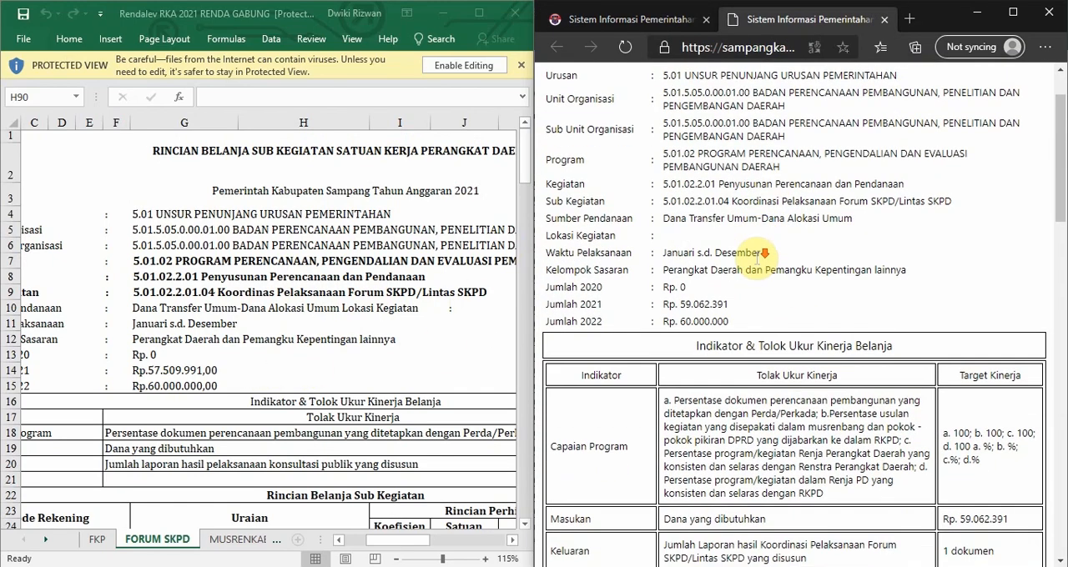
pyautogui.scroll(-5, 761, 265)
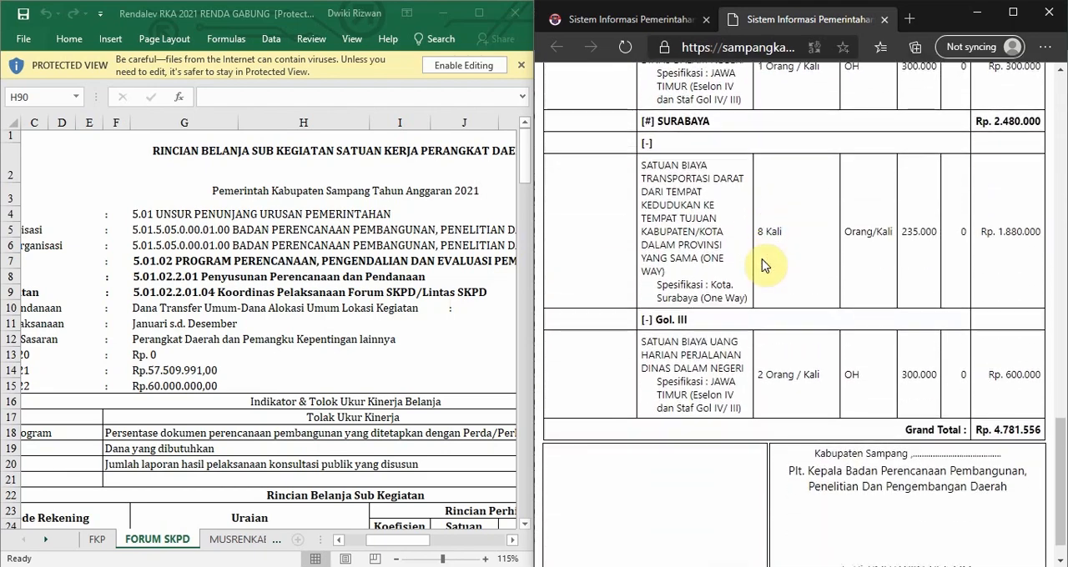
pyautogui.scroll(2, 761, 265)
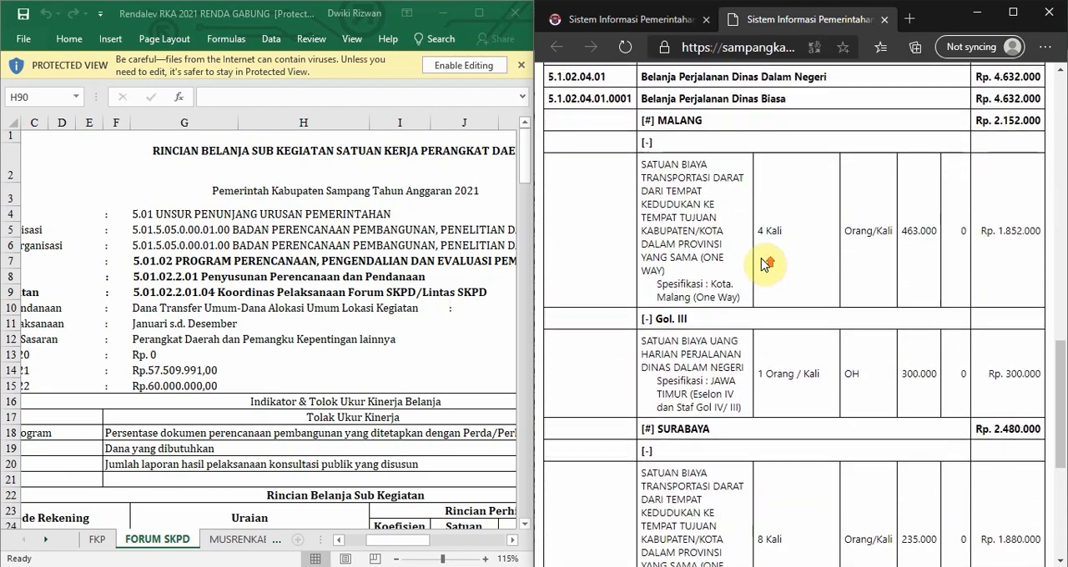
pyautogui.moveTo(644, 165); pyautogui.dragTo(801, 174)
pyautogui.click(834, 164)
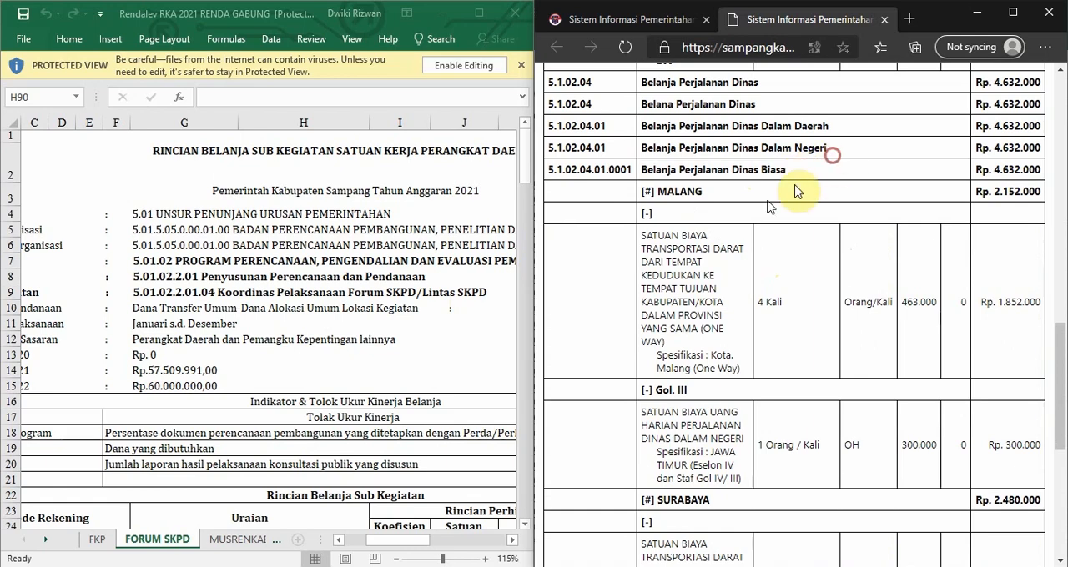
pyautogui.moveTo(658, 189); pyautogui.dragTo(717, 200)
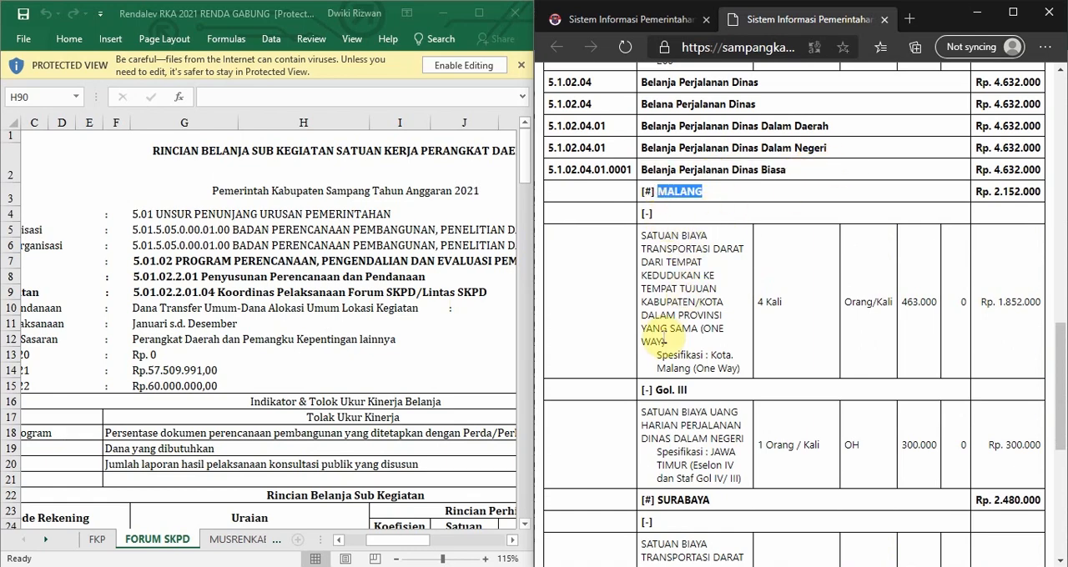
pyautogui.scroll(-2, 647, 250)
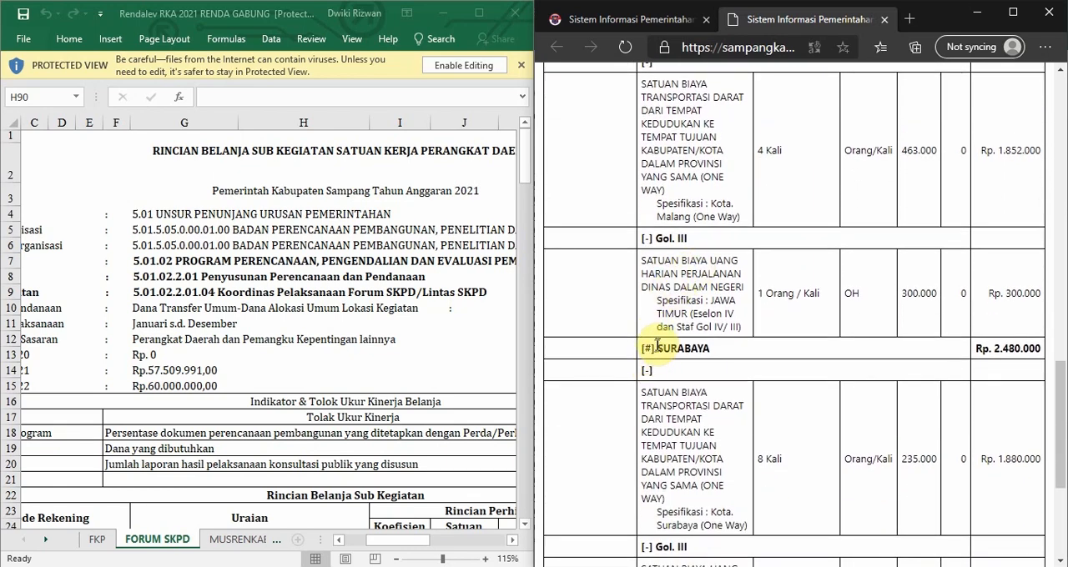
pyautogui.moveTo(658, 344); pyautogui.dragTo(711, 348)
pyautogui.scroll(2, 717, 334)
pyautogui.scroll(-1, 734, 267)
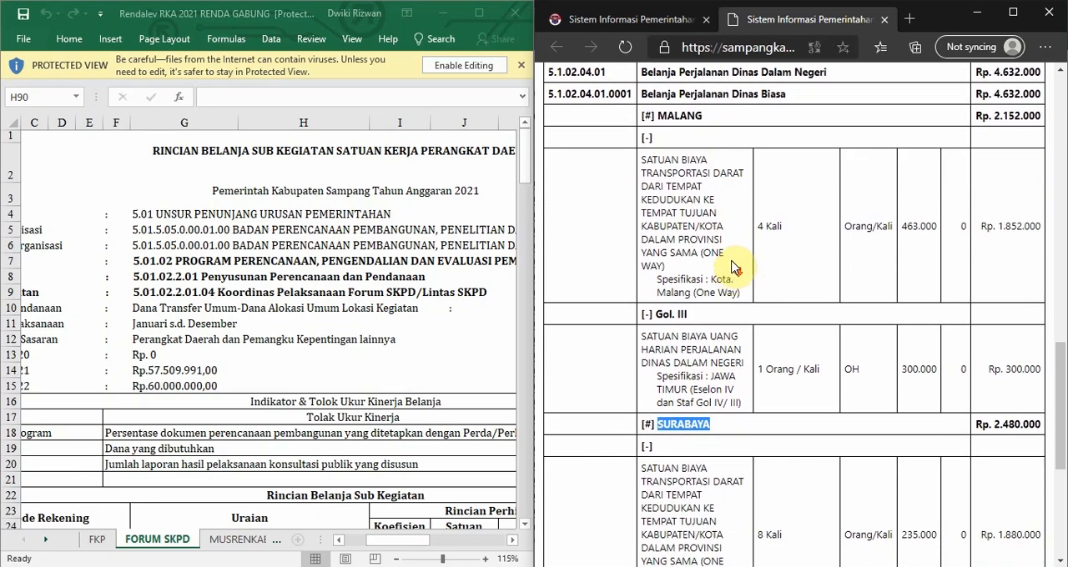
pyautogui.click(731, 269)
# Compare the SURABAYA and MALANG headings under Belanja Perjalanan Dinas Luar Daerah in the FORUM SKPD sheet with the printout's group headings.
pyautogui.scroll(-4, 279, 269)
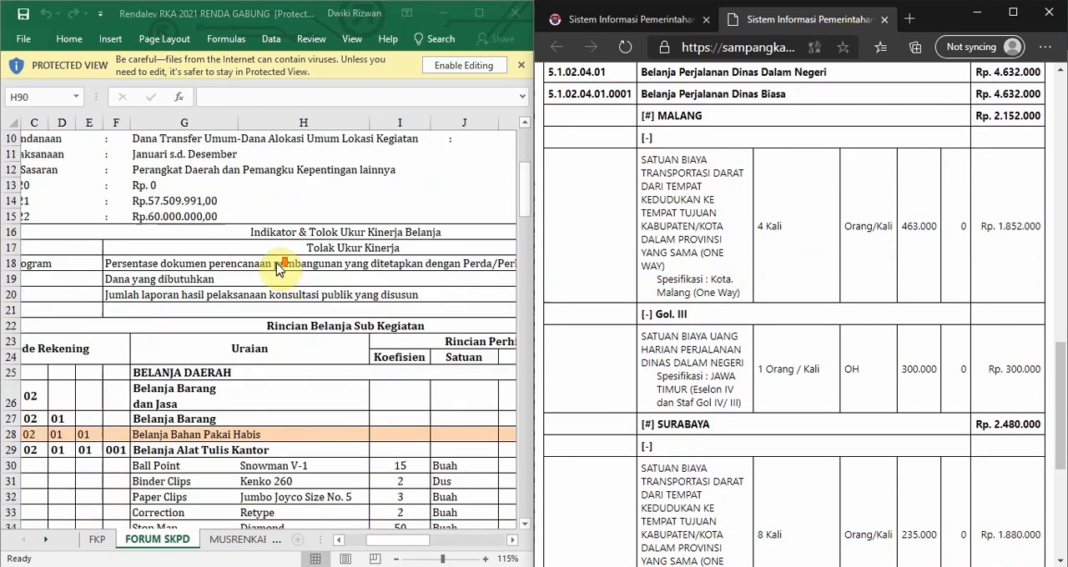
pyautogui.scroll(-20, 280, 269)
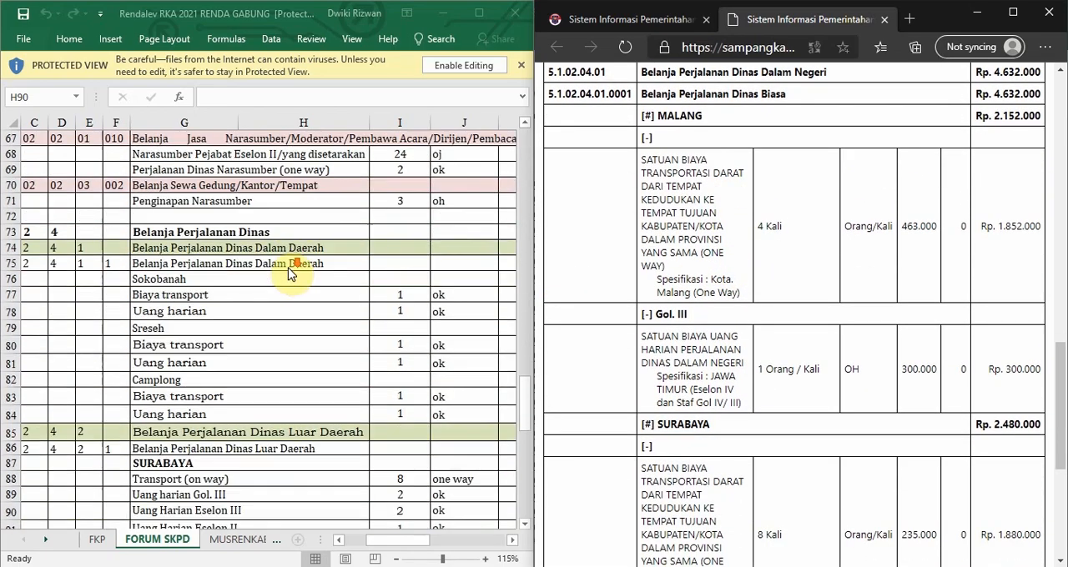
pyautogui.scroll(-1, 334, 268)
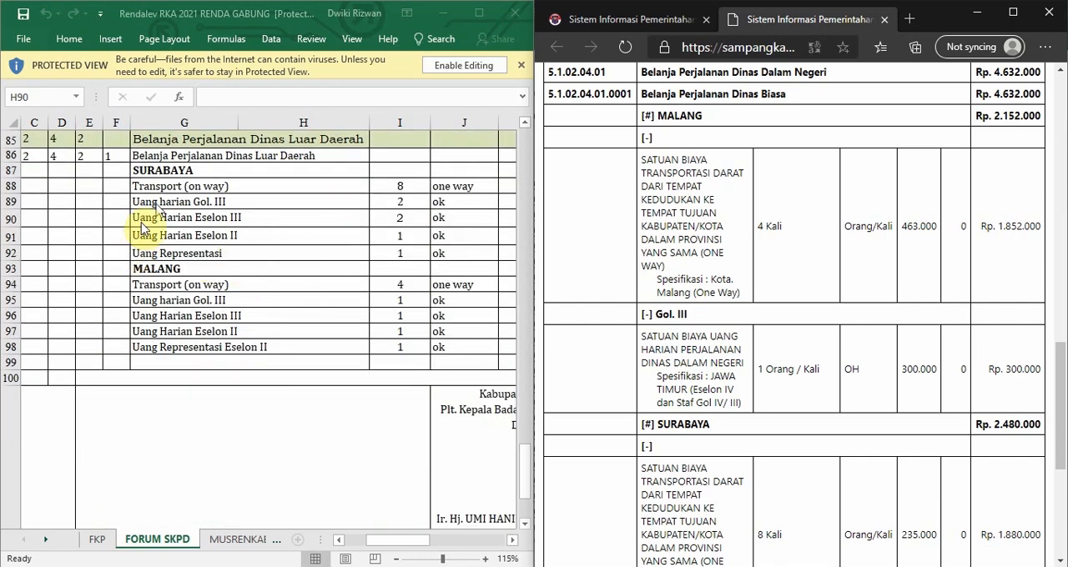
pyautogui.scroll(2, 375, 217)
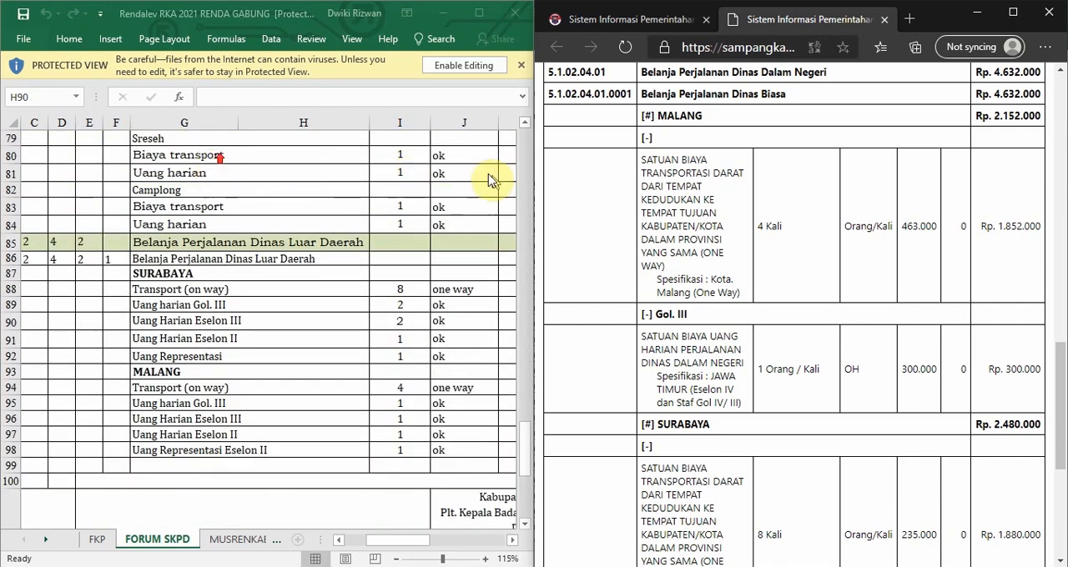
pyautogui.click(182, 276)
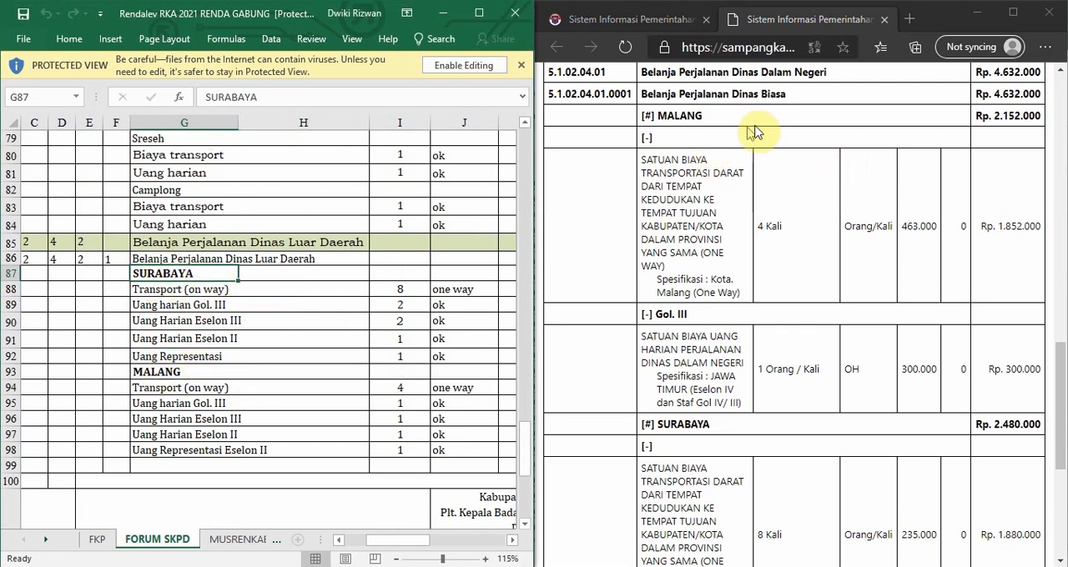
pyautogui.click(877, 139)
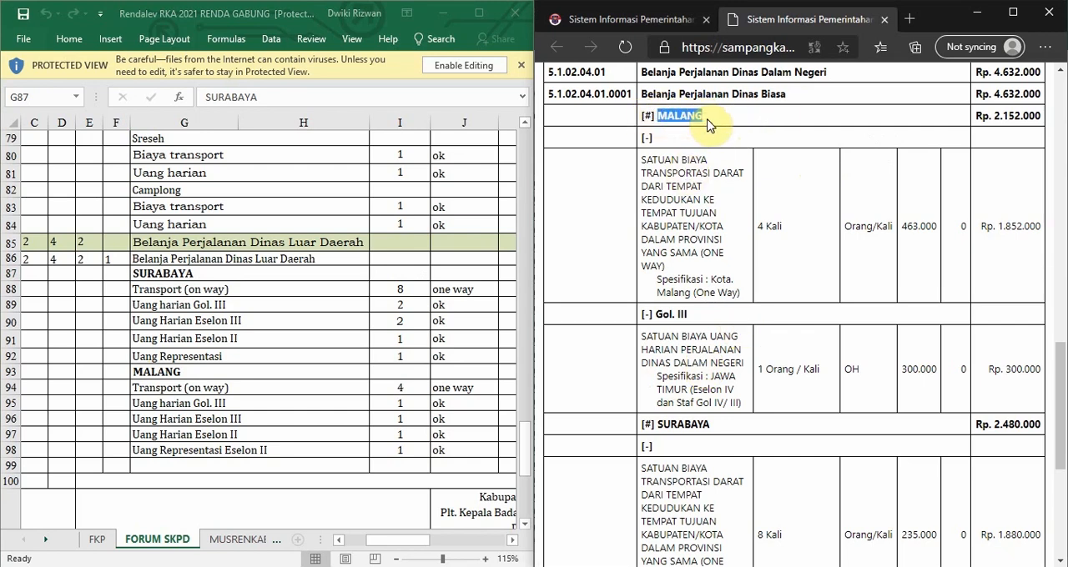
pyautogui.click(702, 120)
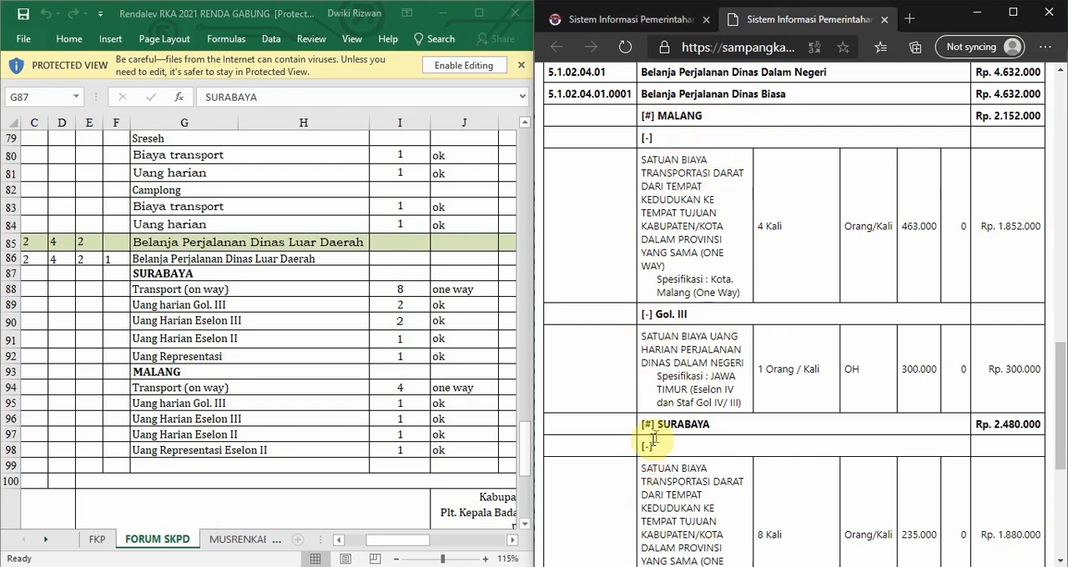
pyautogui.moveTo(693, 425)
pyautogui.mouseDown()
pyautogui.moveTo(756, 425)
pyautogui.moveTo(699, 427)
pyautogui.mouseUp()
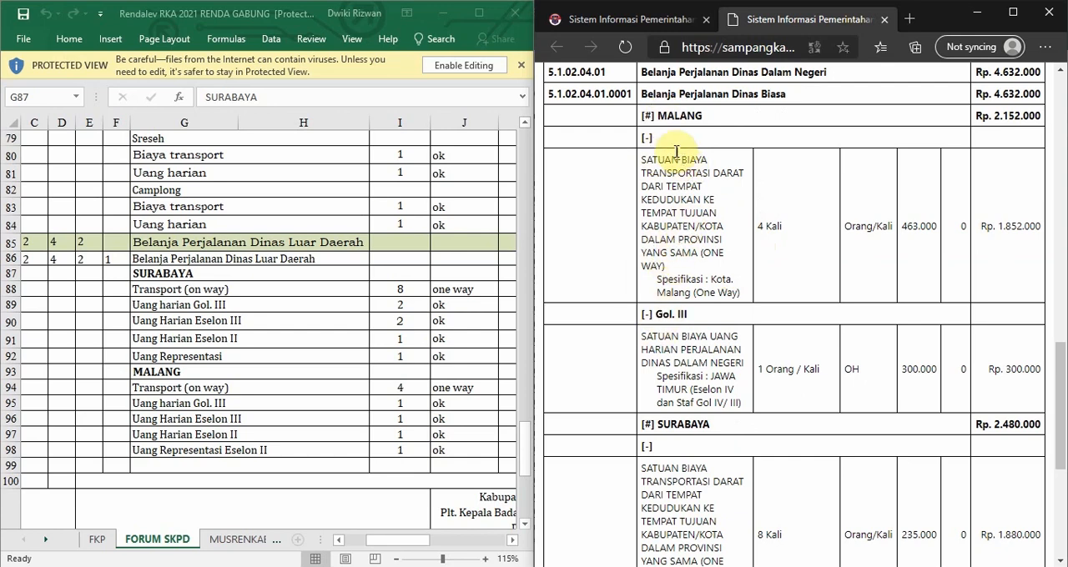
# Compare the MALANG Transport (on way) row's quantity, unit and rate in the FORUM SKPD sheet with the one-way transport item in the printout.
pyautogui.scroll(-4, 292, 302)
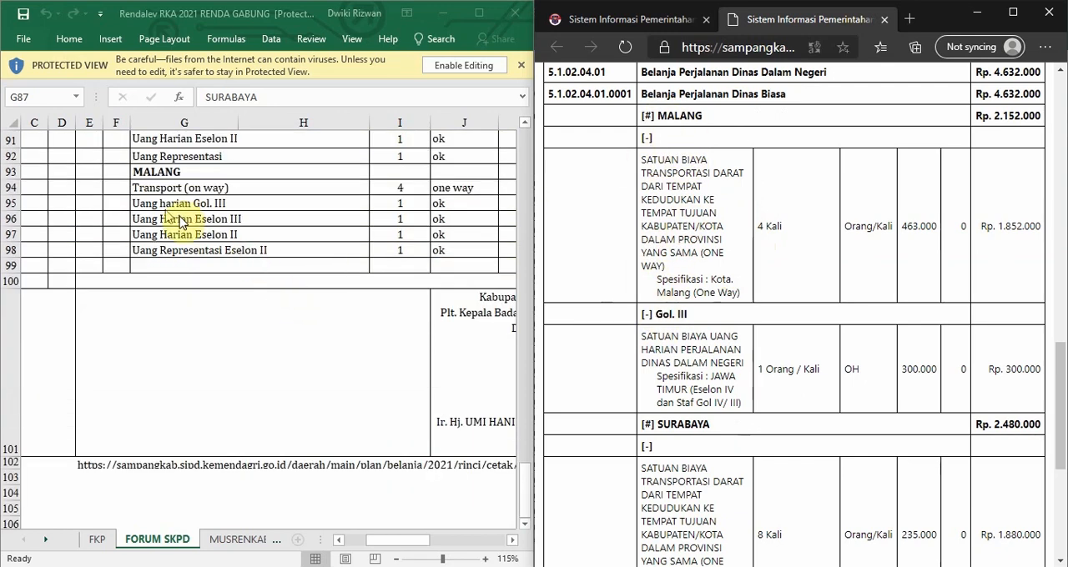
pyautogui.click(664, 158)
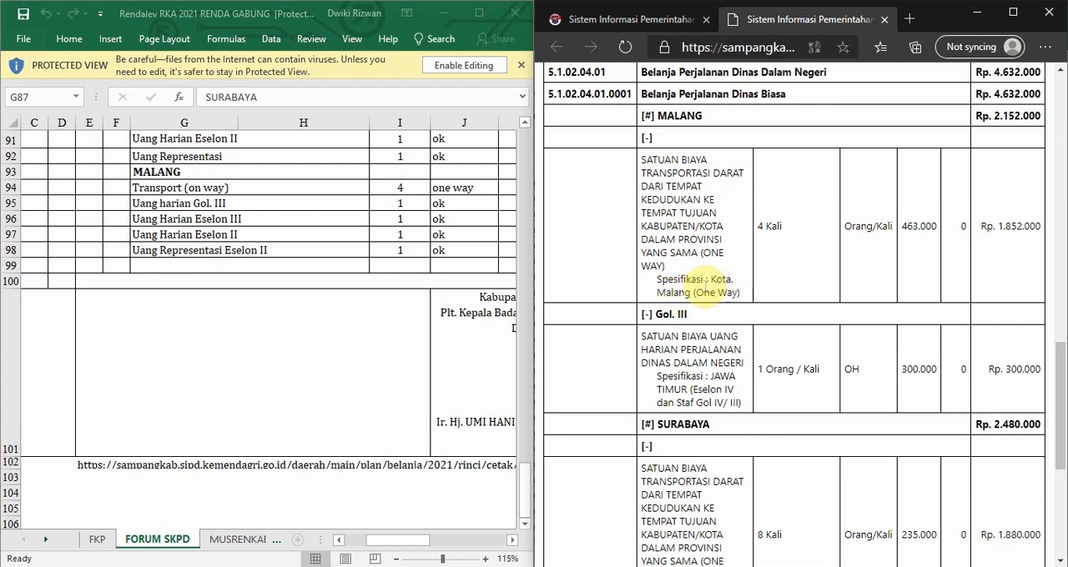
pyautogui.moveTo(900, 225); pyautogui.dragTo(943, 232)
pyautogui.click(350, 238)
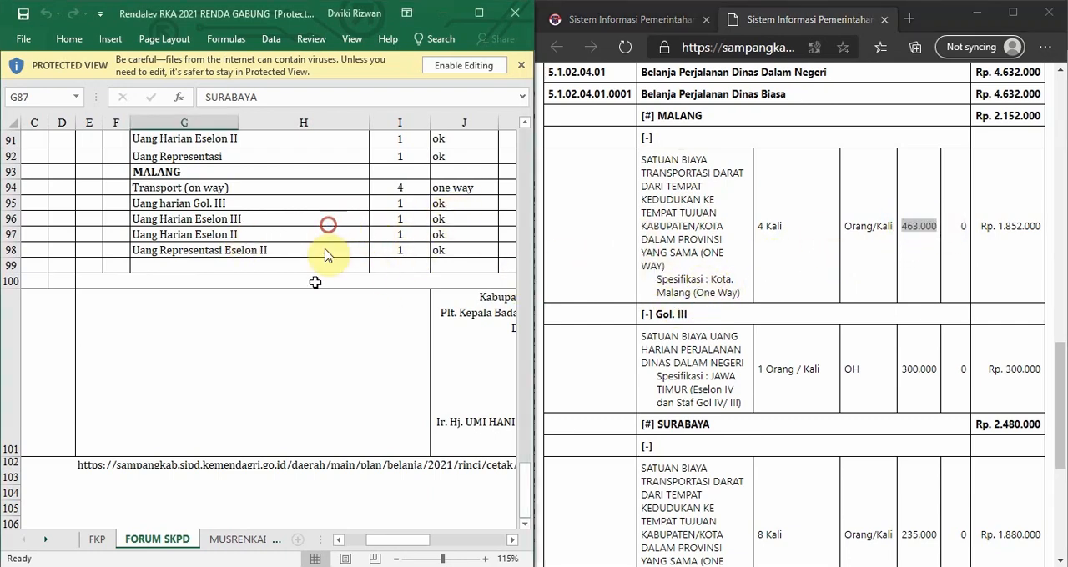
pyautogui.click(171, 188)
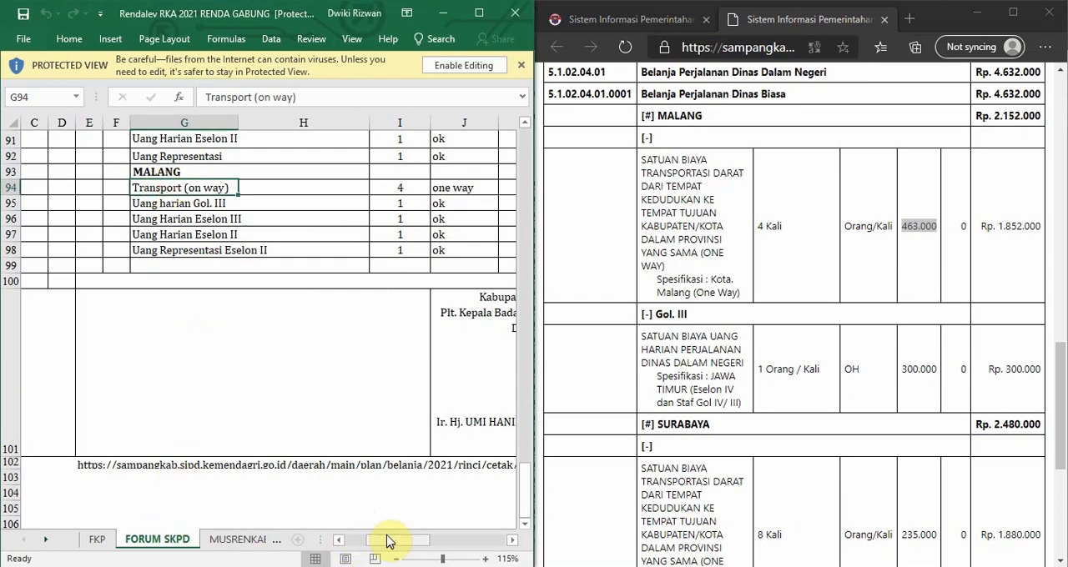
pyautogui.moveTo(386, 540); pyautogui.dragTo(424, 543)
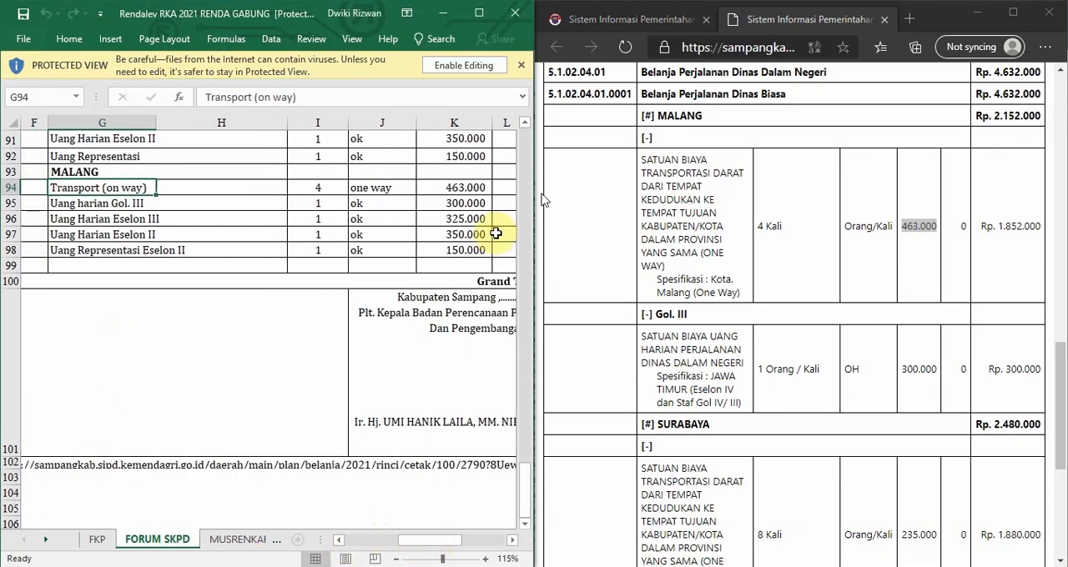
pyautogui.click(955, 233)
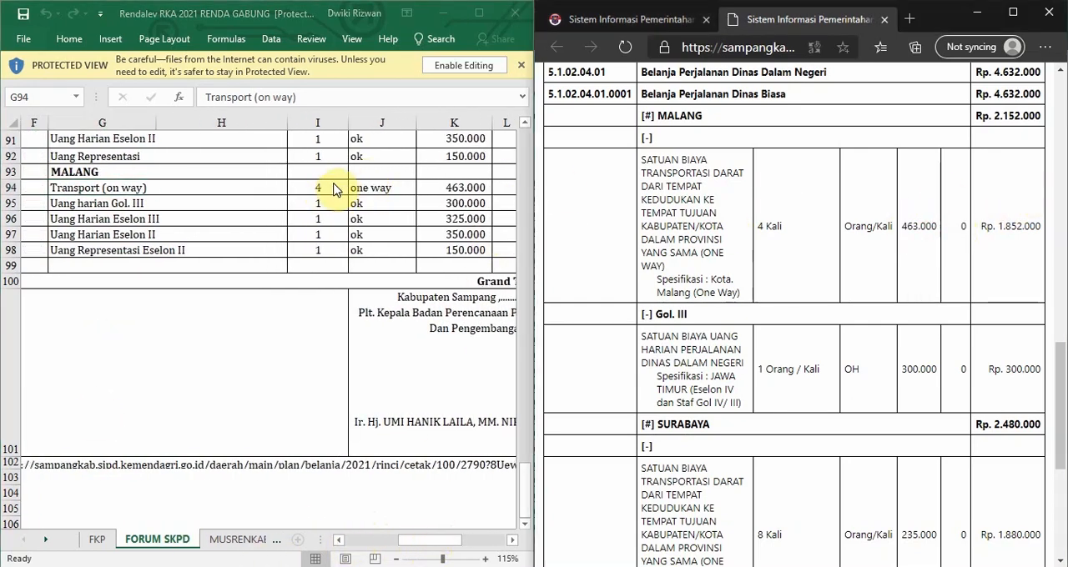
pyautogui.click(454, 187)
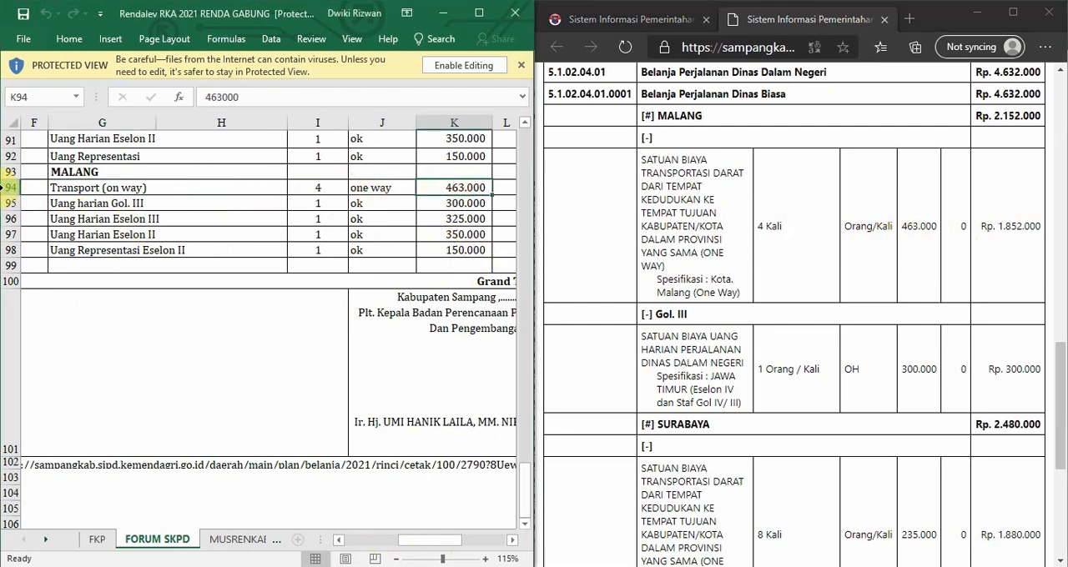
pyautogui.click(10, 188)
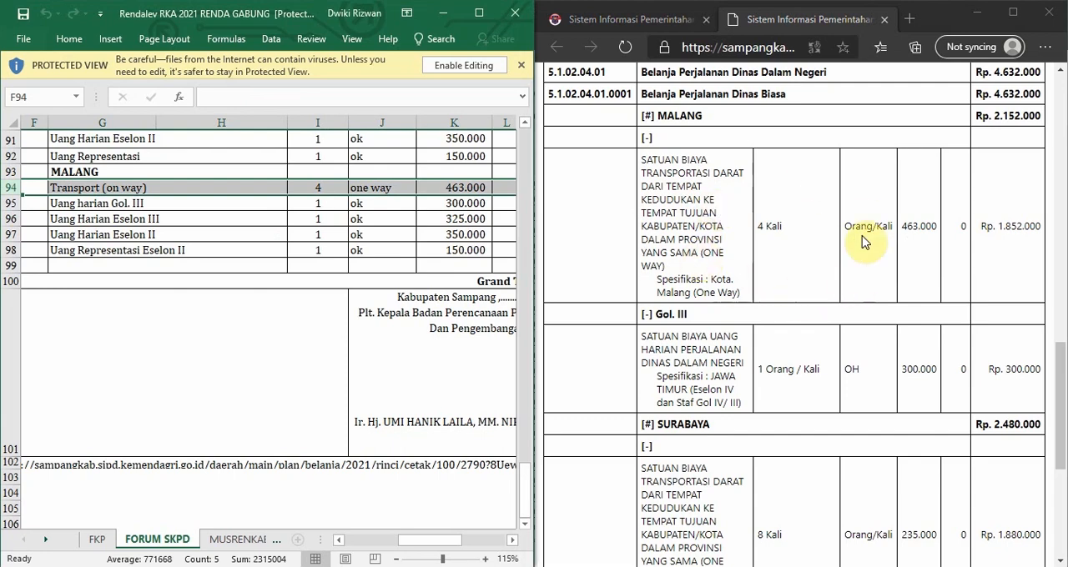
# Examine the Gol. III sub-heading and the daily allowance item beneath it in the printout's MALANG group.
pyautogui.scroll(-1, 667, 250)
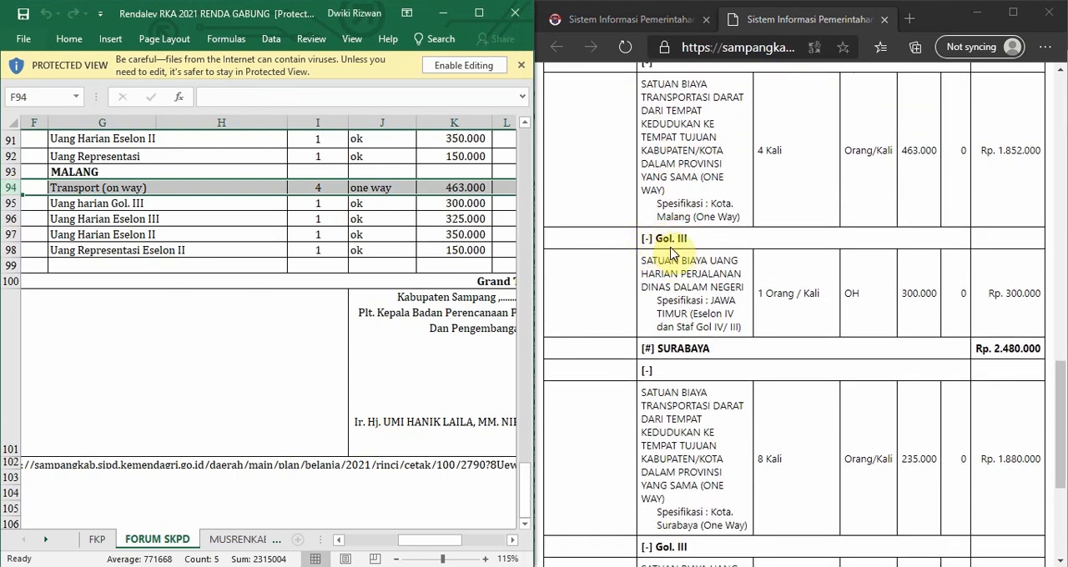
pyautogui.scroll(1, 674, 252)
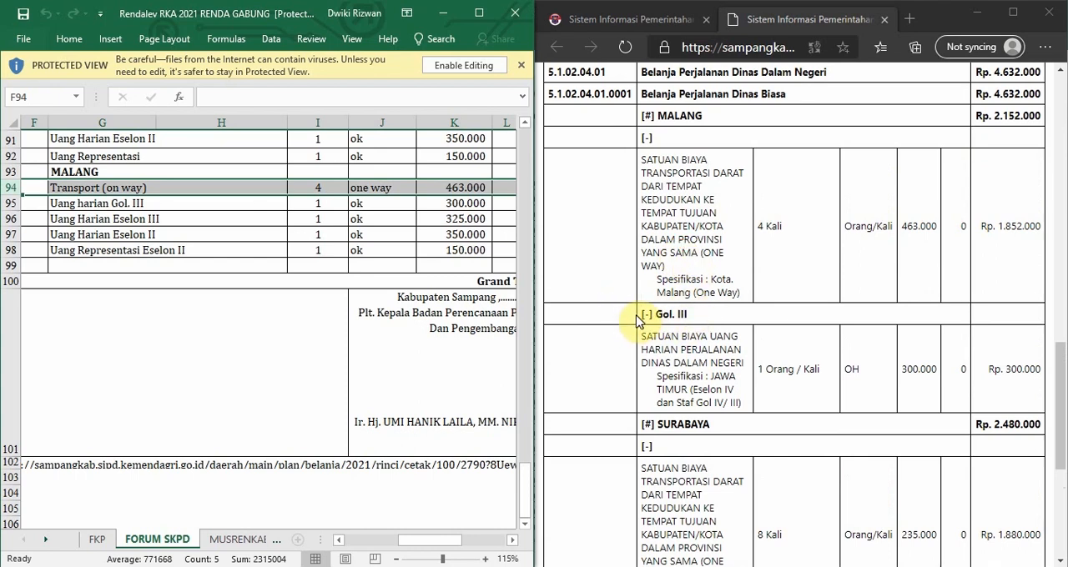
pyautogui.moveTo(638, 315); pyautogui.dragTo(697, 313)
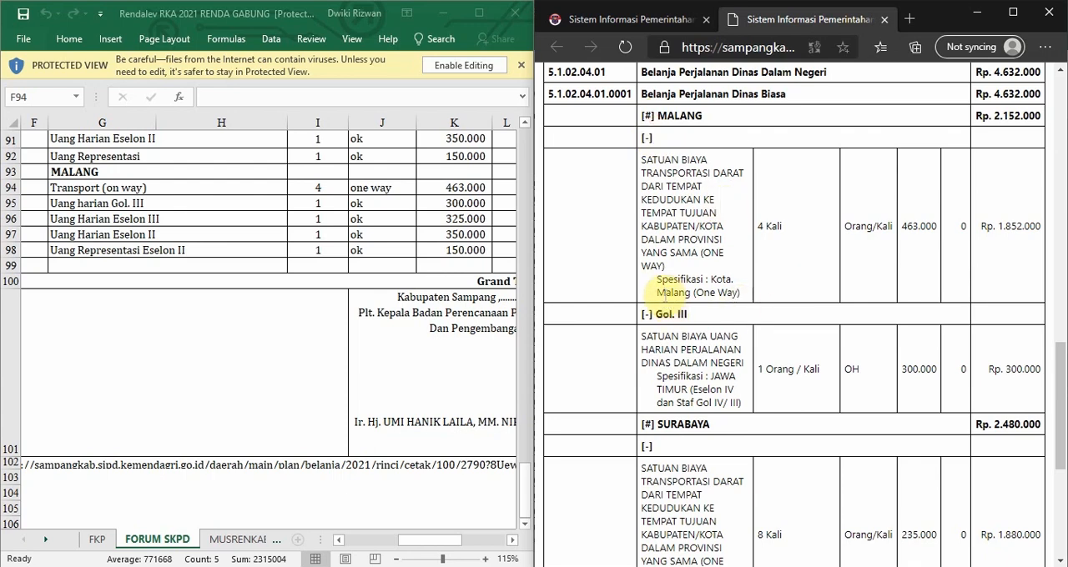
pyautogui.moveTo(635, 314); pyautogui.dragTo(684, 315)
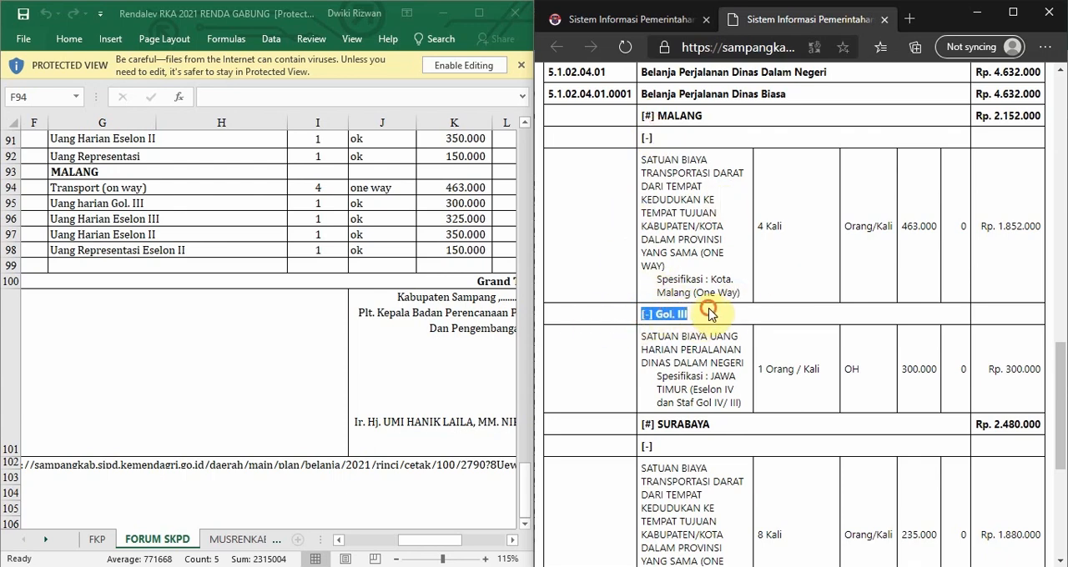
pyautogui.click(707, 314)
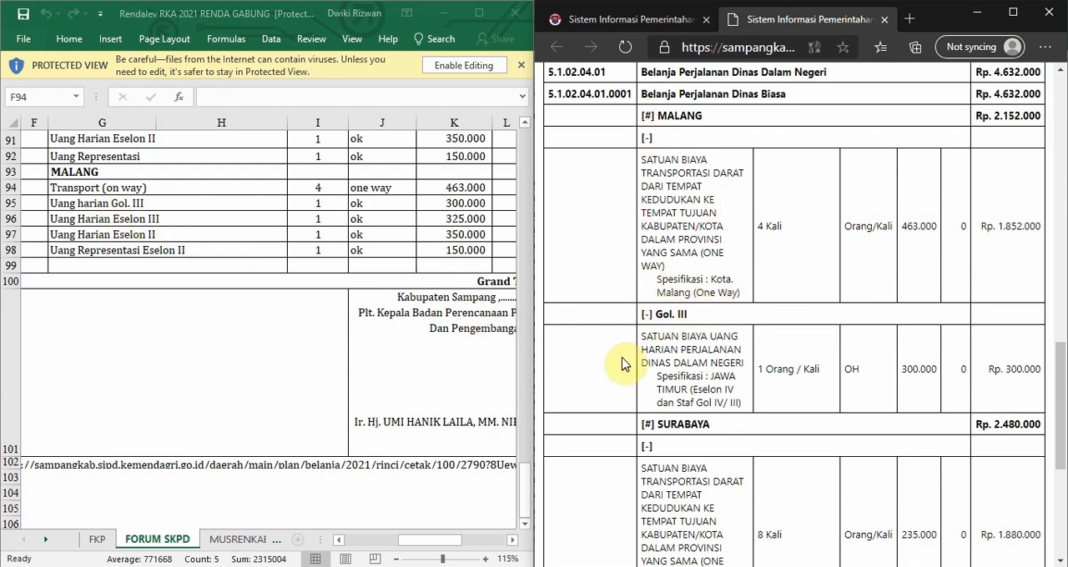
pyautogui.scroll(-1, 659, 329)
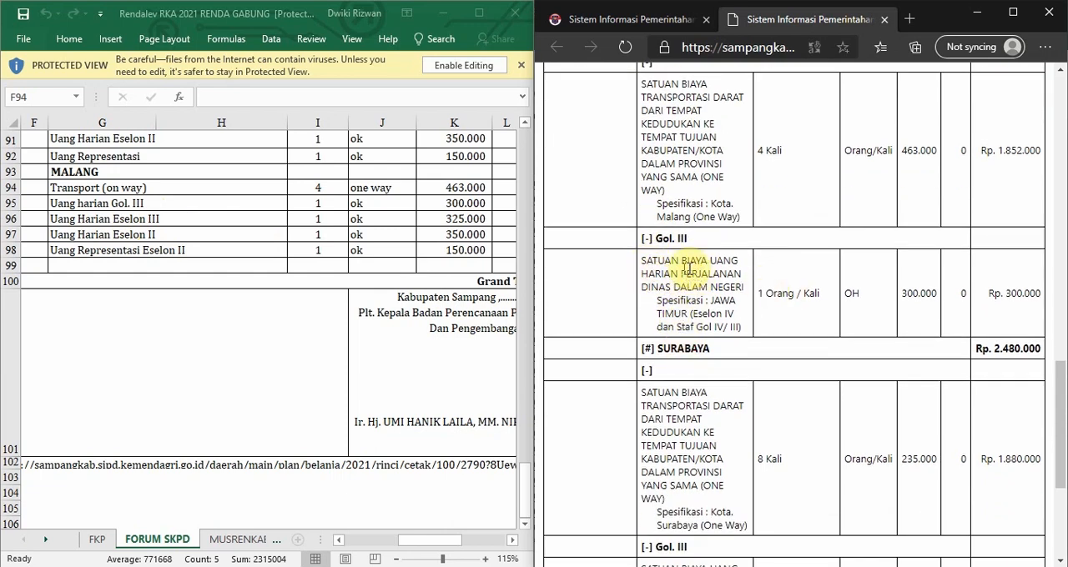
# Check the MALANG Uang harian Gol. III row's quantity, unit and rate in the sheet against the printout's Gol. III allowance item.
pyautogui.click(93, 208)
pyautogui.click(88, 209)
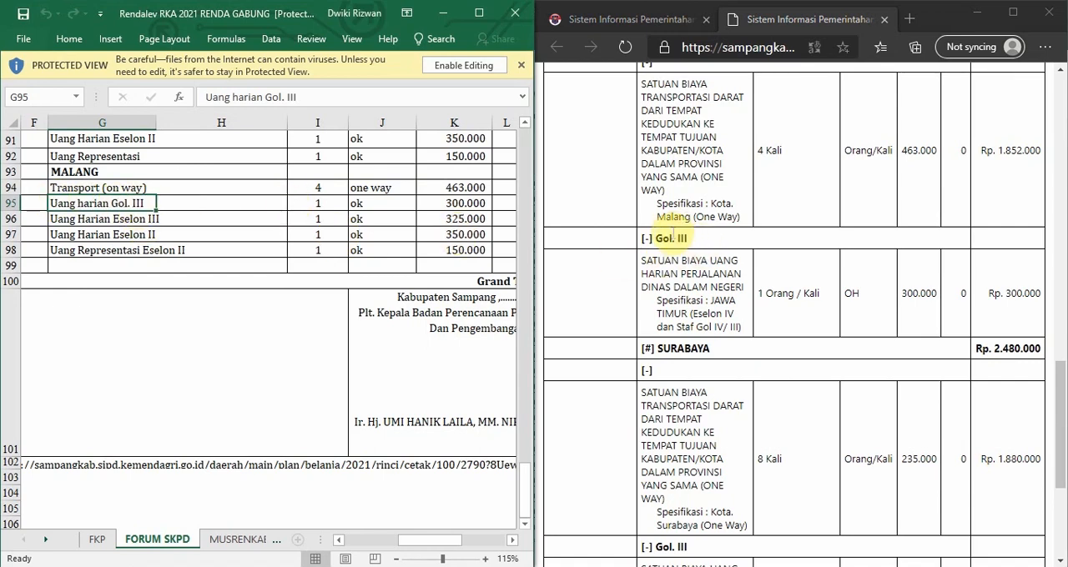
pyautogui.click(317, 203)
pyautogui.click(381, 203)
pyautogui.click(454, 203)
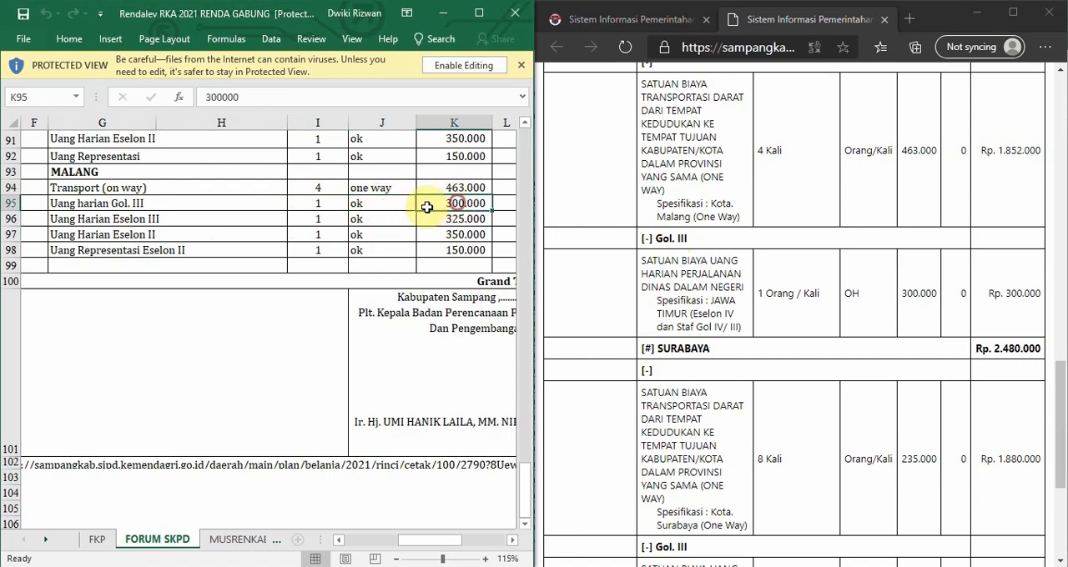
pyautogui.click(793, 294)
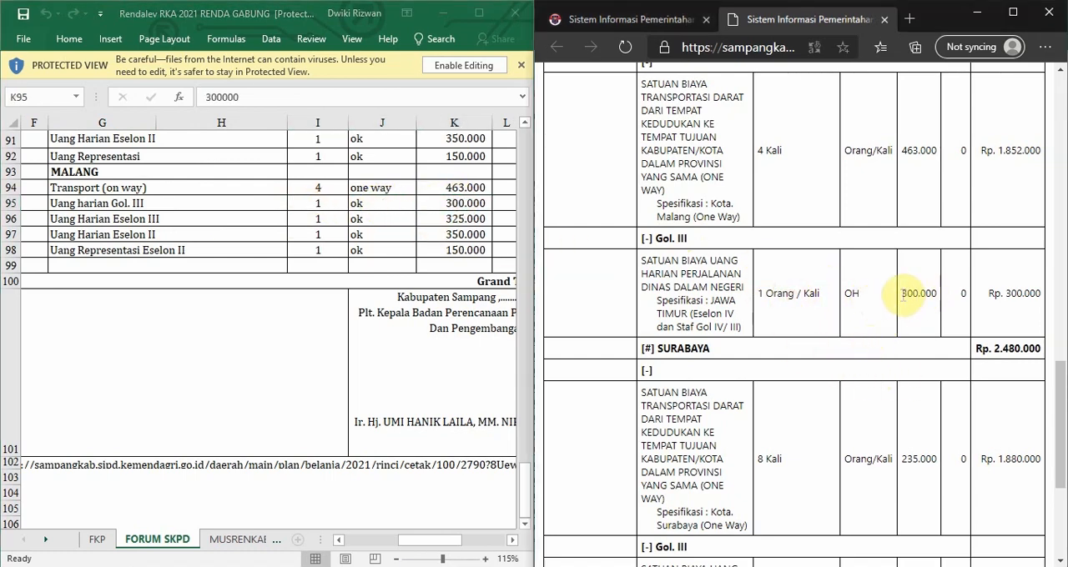
pyautogui.moveTo(766, 294); pyautogui.dragTo(821, 305)
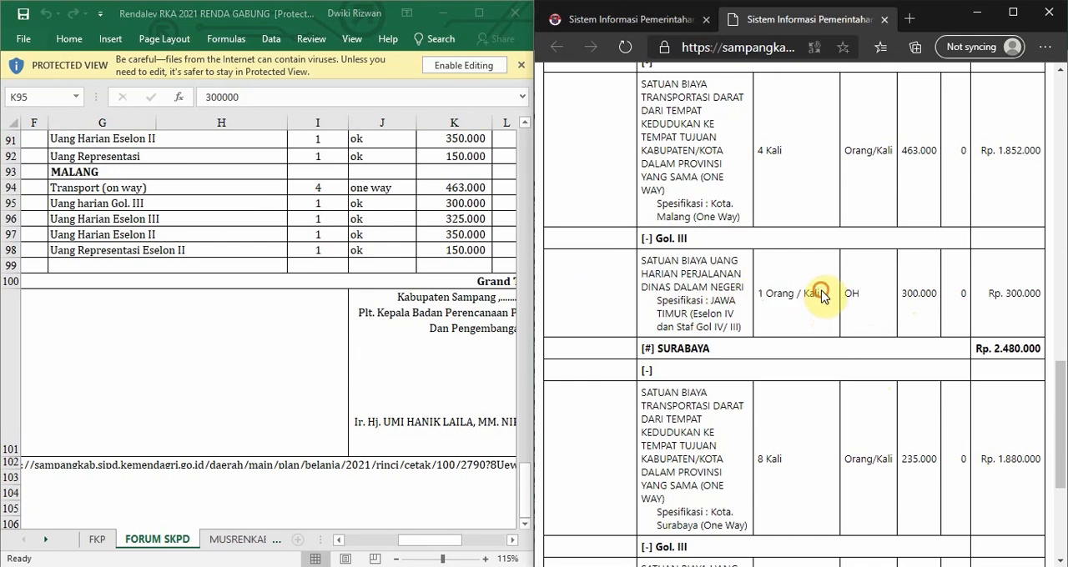
pyautogui.doubleClick(855, 293)
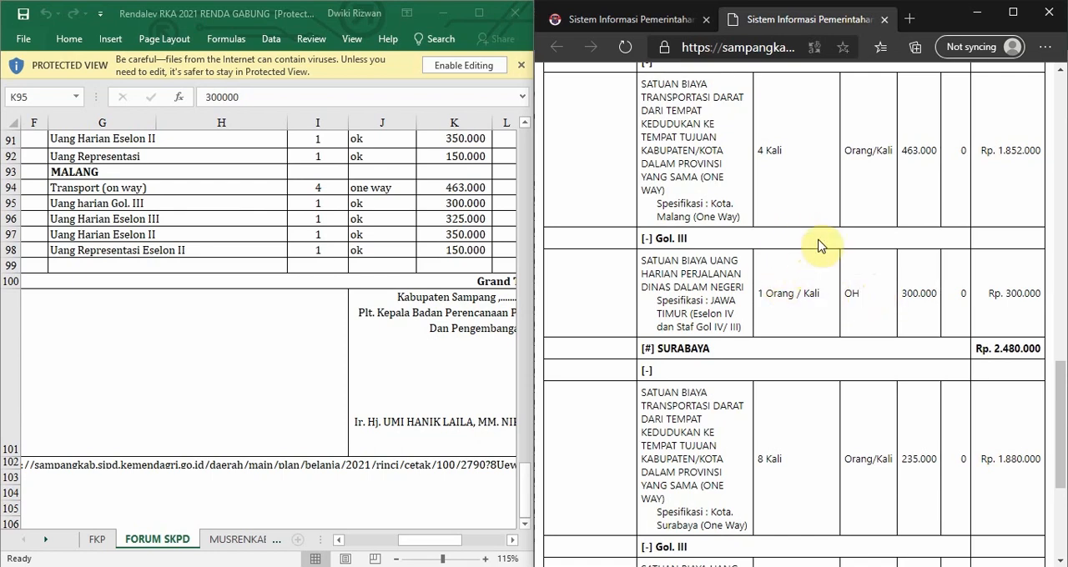
pyautogui.moveTo(765, 293); pyautogui.dragTo(813, 306)
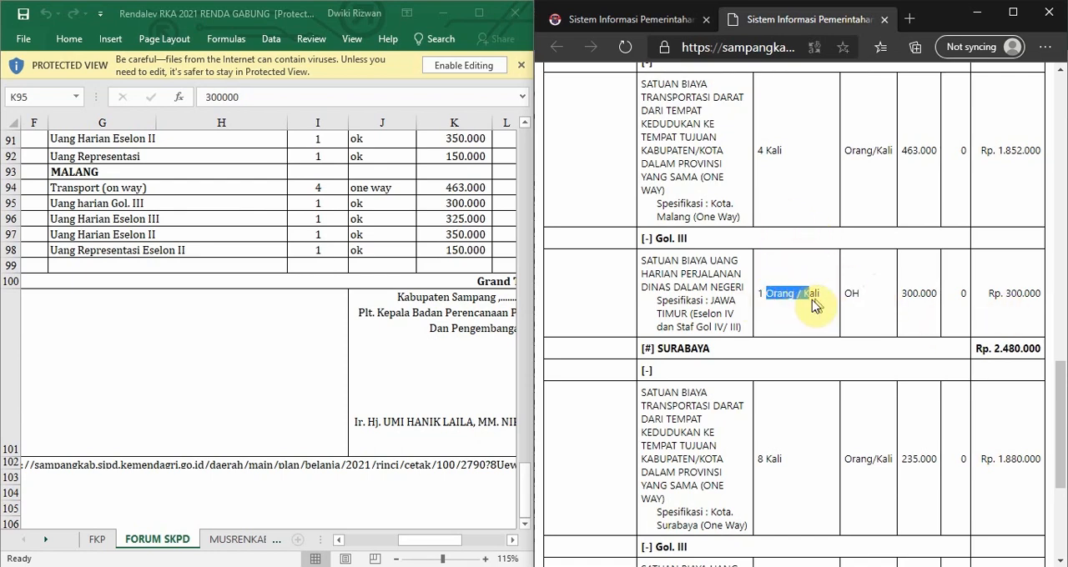
# Compare the row total of MALANG's Uang harian Gol. III in the FORUM SKPD sheet with the printout's Gol. III allowance total.
pyautogui.click(928, 292)
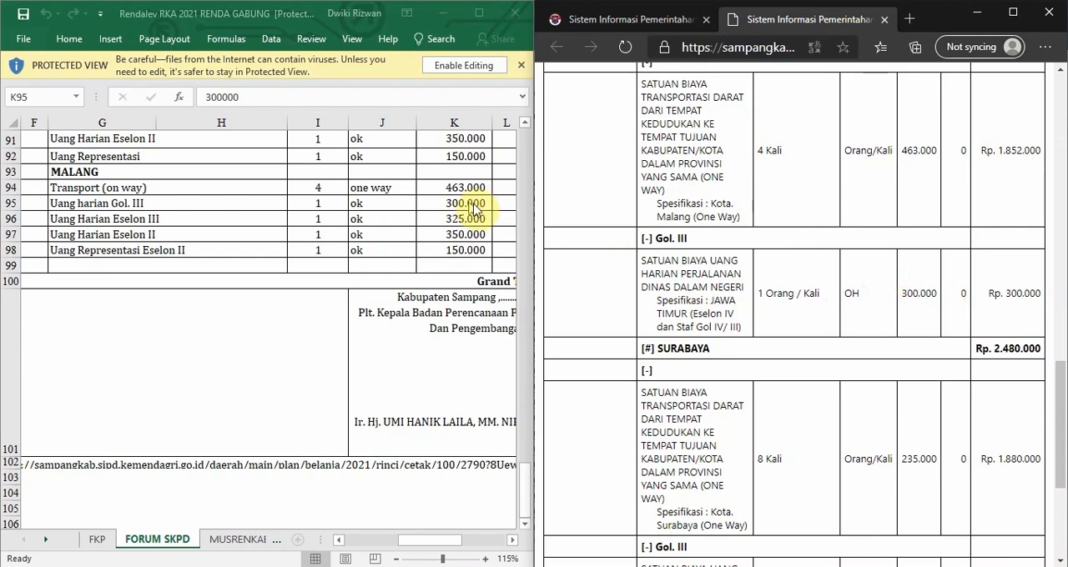
pyautogui.moveTo(409, 540)
pyautogui.mouseDown()
pyautogui.moveTo(442, 540)
pyautogui.moveTo(429, 540)
pyautogui.mouseUp()
pyautogui.click(492, 204)
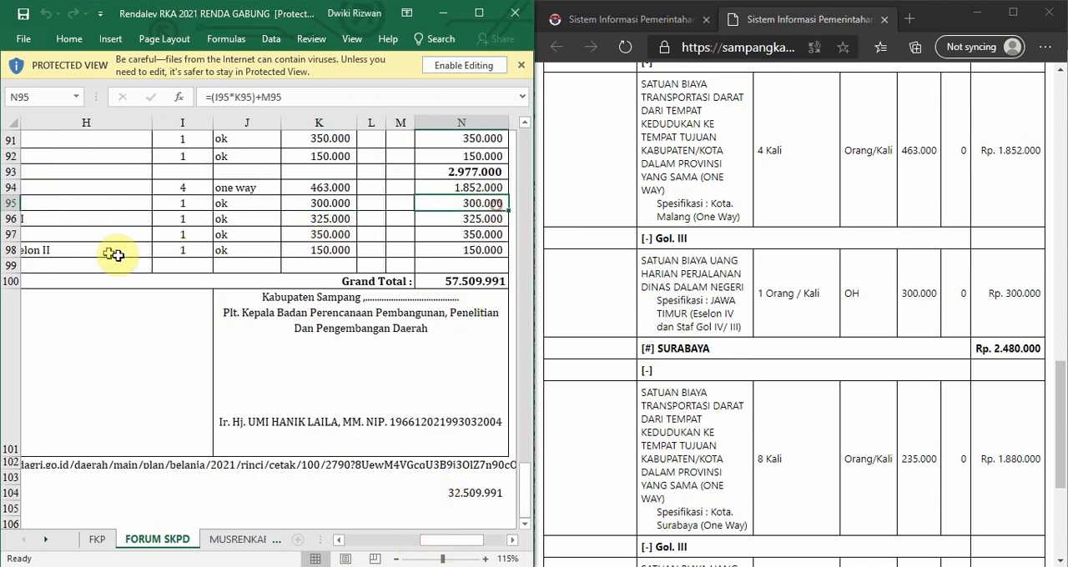
pyautogui.click(11, 203)
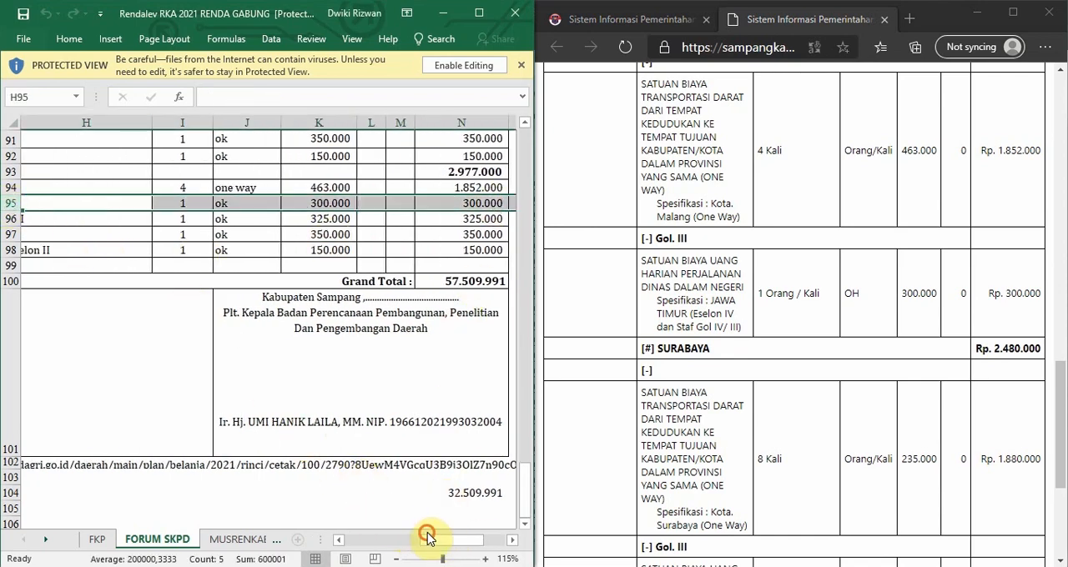
pyautogui.moveTo(426, 538)
pyautogui.mouseDown()
pyautogui.moveTo(441, 539)
pyautogui.moveTo(427, 538)
pyautogui.mouseUp()
# Examine the SURABAYA group heading in the printout together with the transport and daily allowance items listed beneath it.
pyautogui.click(755, 254)
pyautogui.scroll(-3, 709, 250)
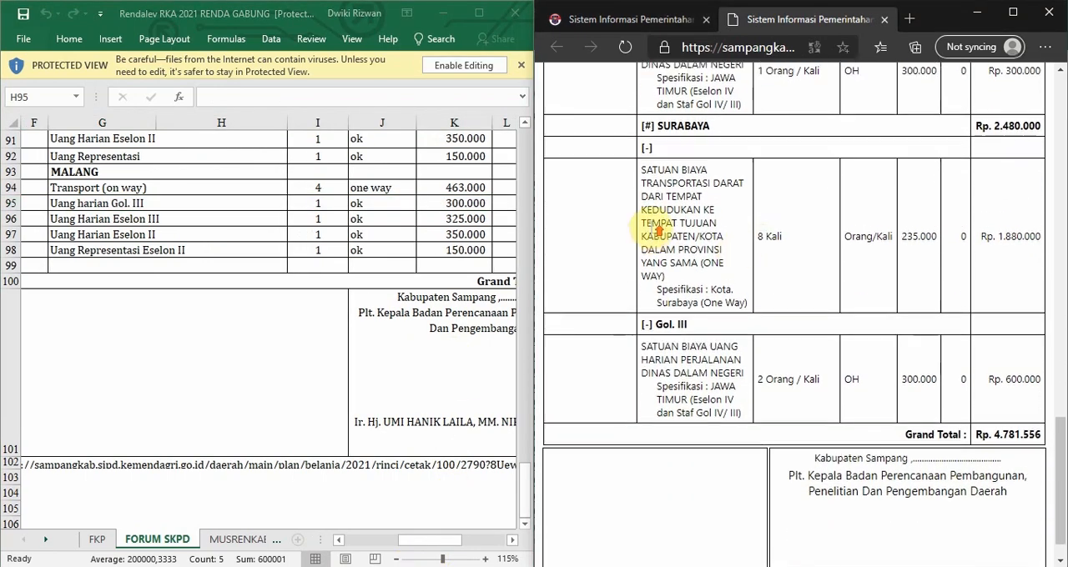
pyautogui.scroll(2, 659, 229)
pyautogui.scroll(-1, 634, 269)
pyautogui.scroll(2, 639, 274)
pyautogui.scroll(-1, 642, 254)
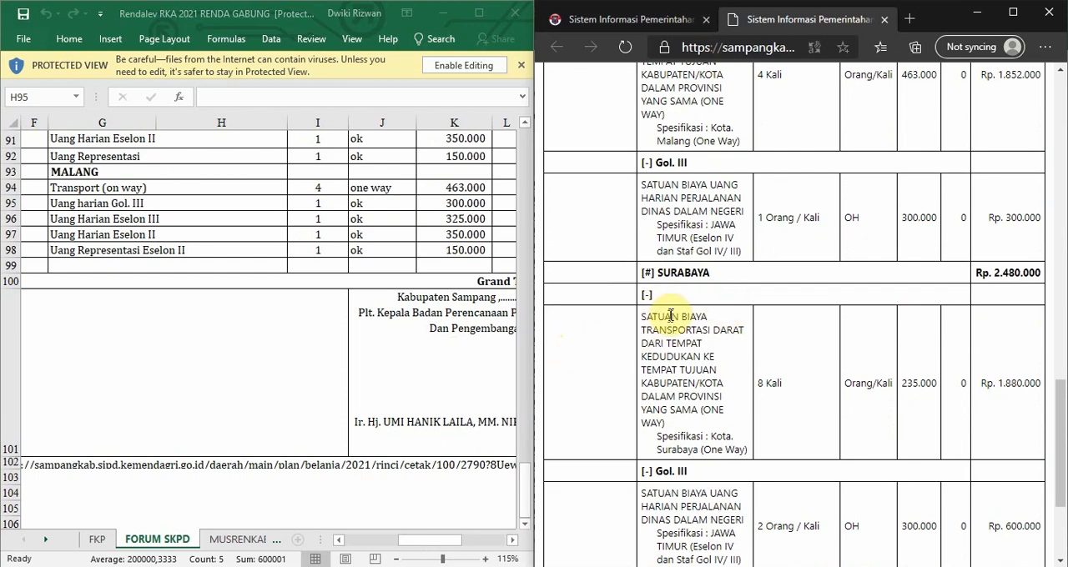
pyautogui.moveTo(639, 272); pyautogui.dragTo(715, 272)
pyautogui.click(719, 274)
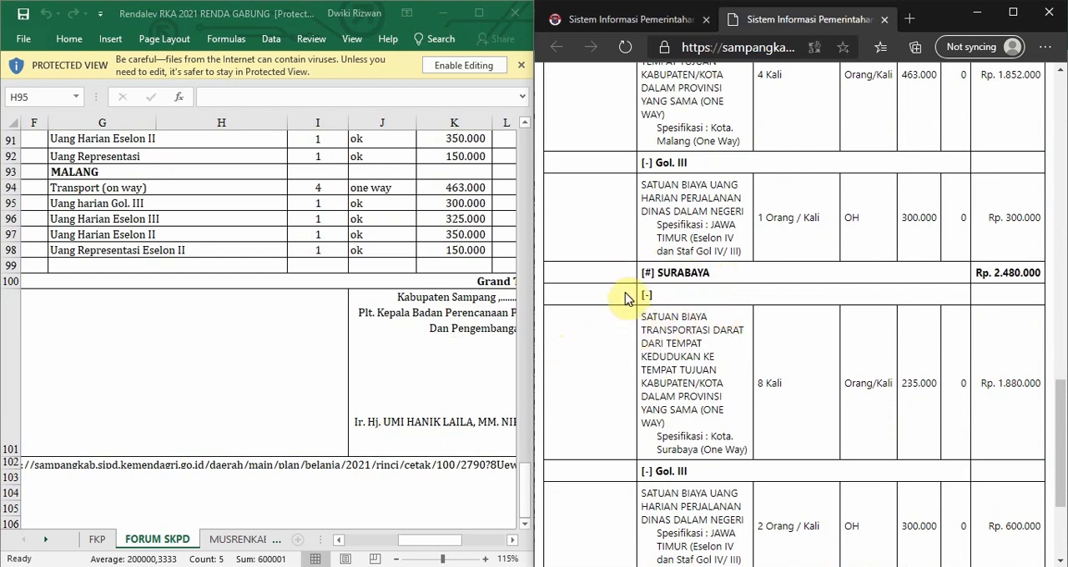
pyautogui.click(625, 294)
pyautogui.scroll(-2, 693, 267)
pyautogui.scroll(2, 699, 288)
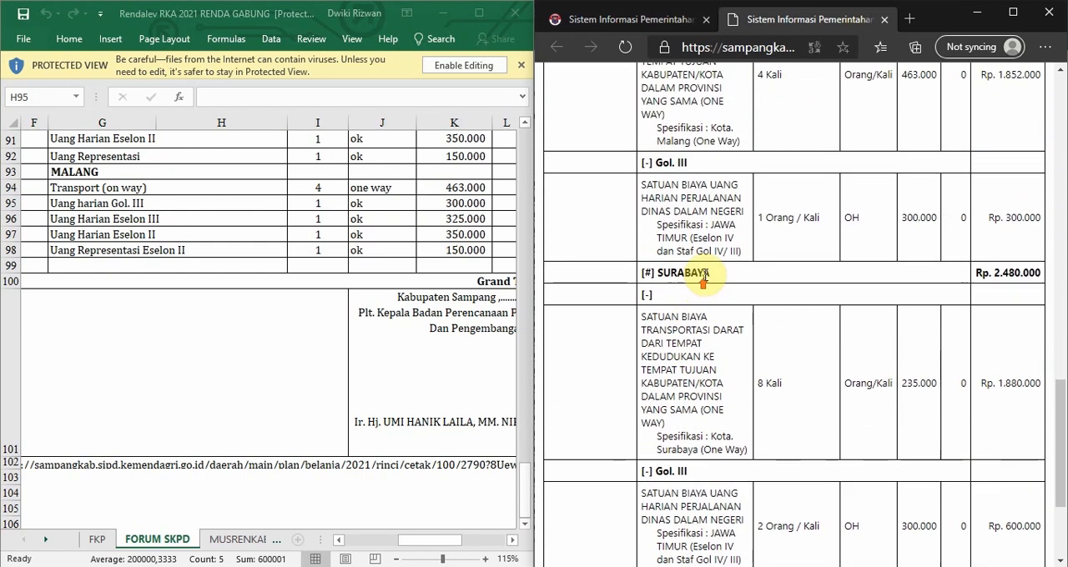
# Inspect the blank [-] sub-heading above the one-way transport item in the printout's SURABAYA and MALANG groups.
pyautogui.scroll(-1, 584, 263)
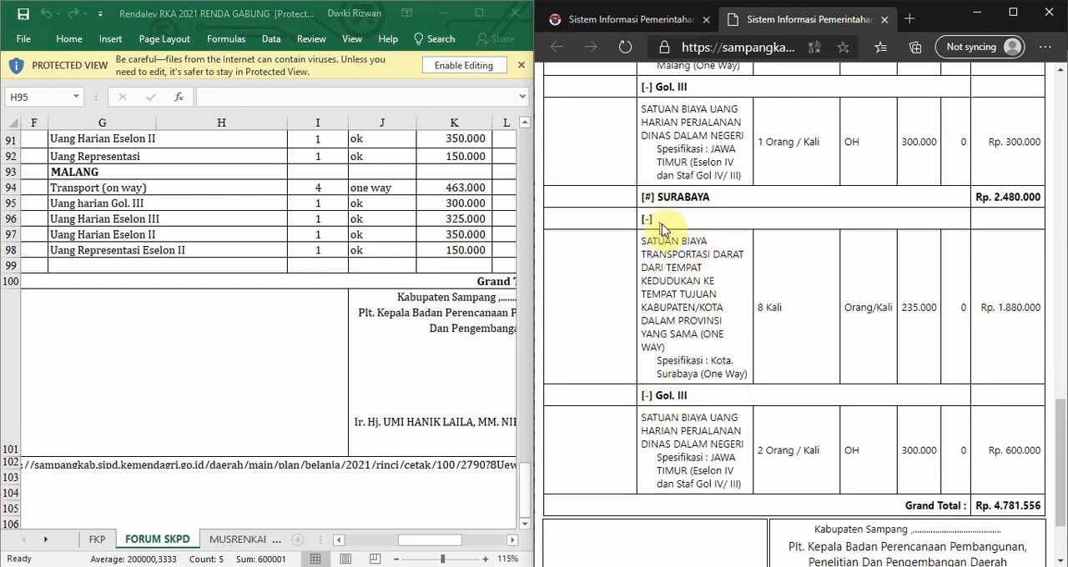
pyautogui.moveTo(659, 216); pyautogui.dragTo(642, 215)
pyautogui.click(744, 222)
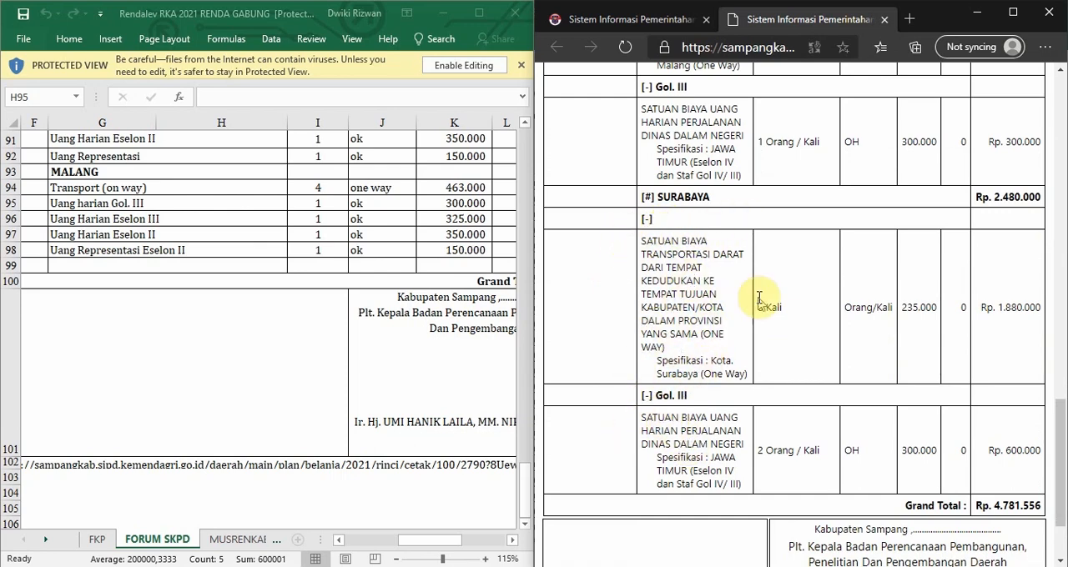
pyautogui.scroll(4, 651, 233)
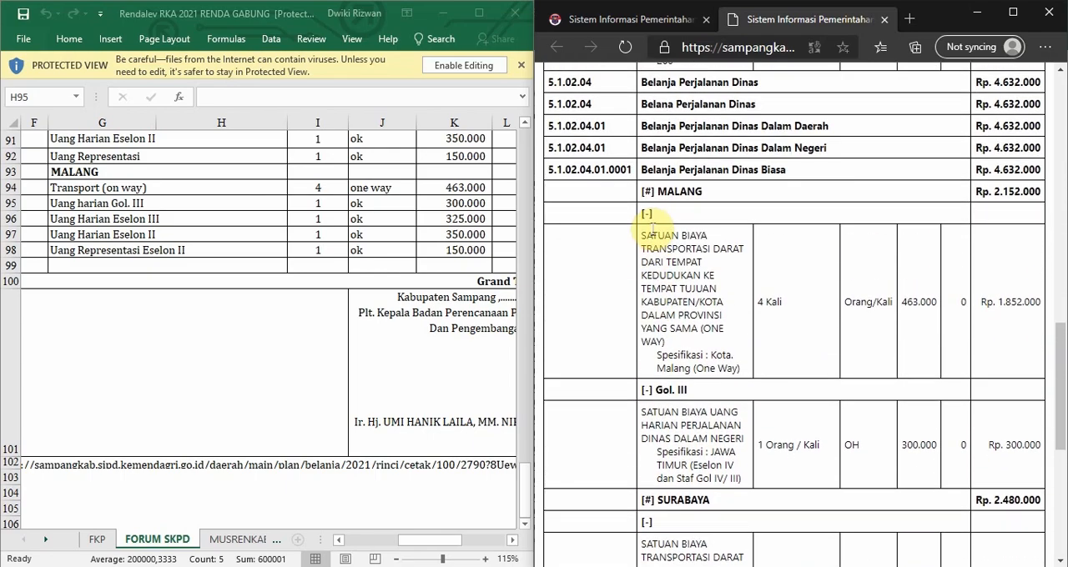
pyautogui.scroll(-1, 653, 231)
# Maximize the printout's browser window and review the MALANG group heading and its Gol. III sub-heading.
pyautogui.click(1012, 12)
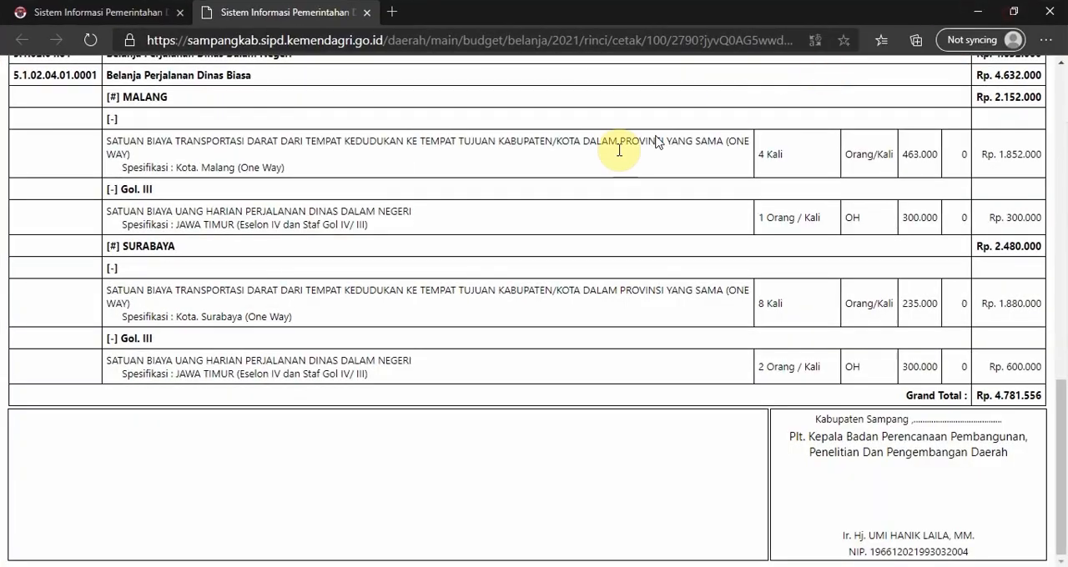
pyautogui.scroll(1, 375, 250)
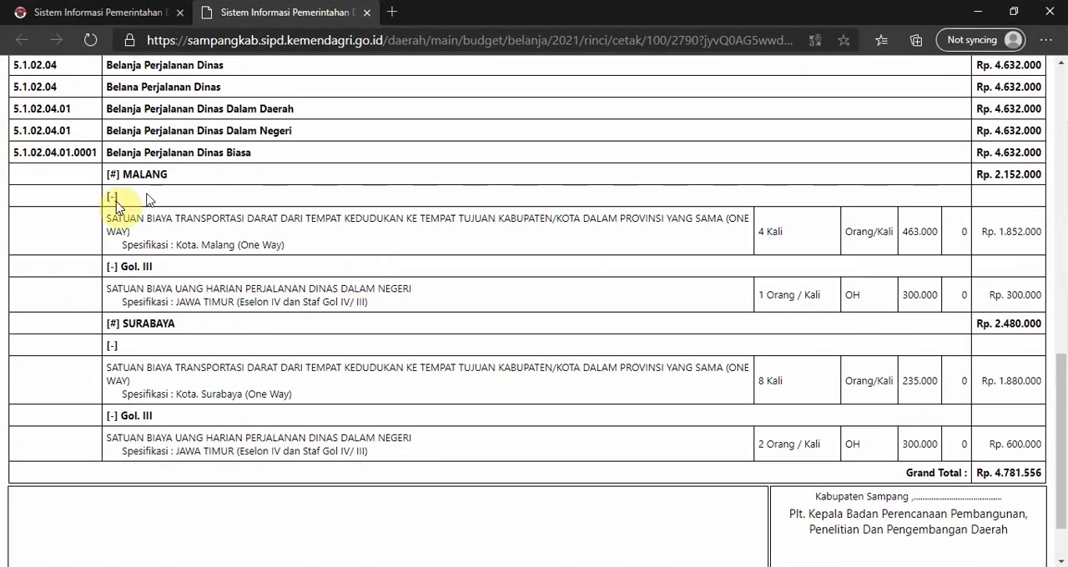
pyautogui.moveTo(108, 174); pyautogui.dragTo(183, 173)
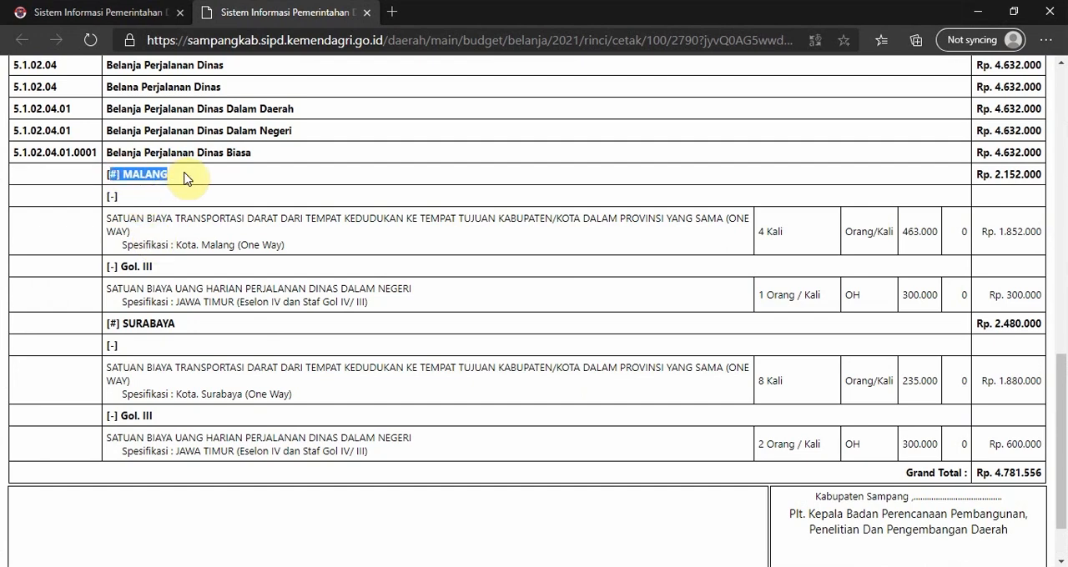
pyautogui.click(112, 273)
pyautogui.moveTo(108, 267); pyautogui.dragTo(160, 273)
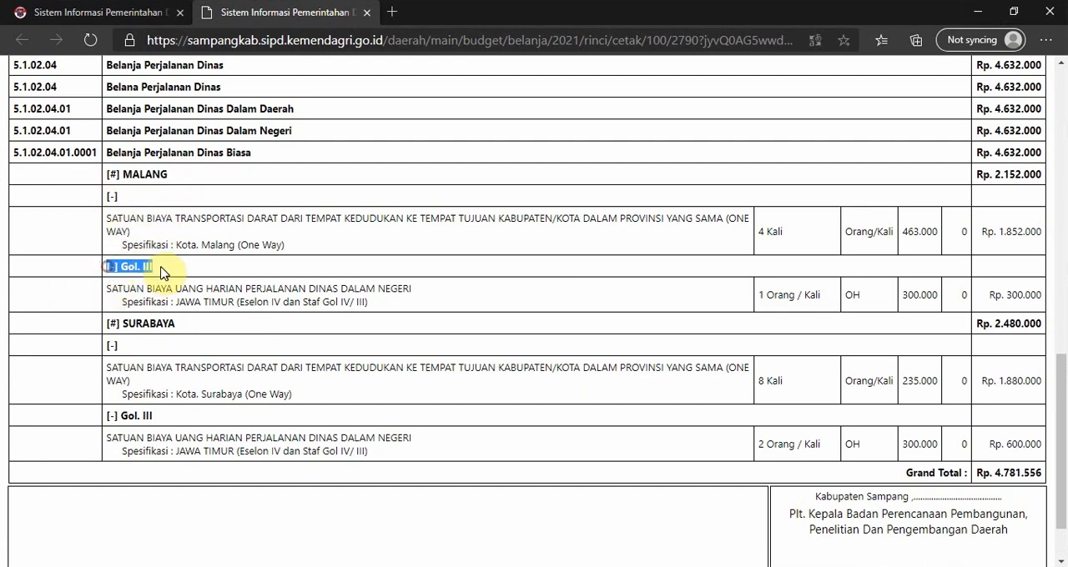
# Review the SURABAYA group heading and its Gol. III sub-heading in the full-width printout, down to the Grand Total and signature block.
pyautogui.click(171, 332)
pyautogui.moveTo(105, 328); pyautogui.dragTo(200, 324)
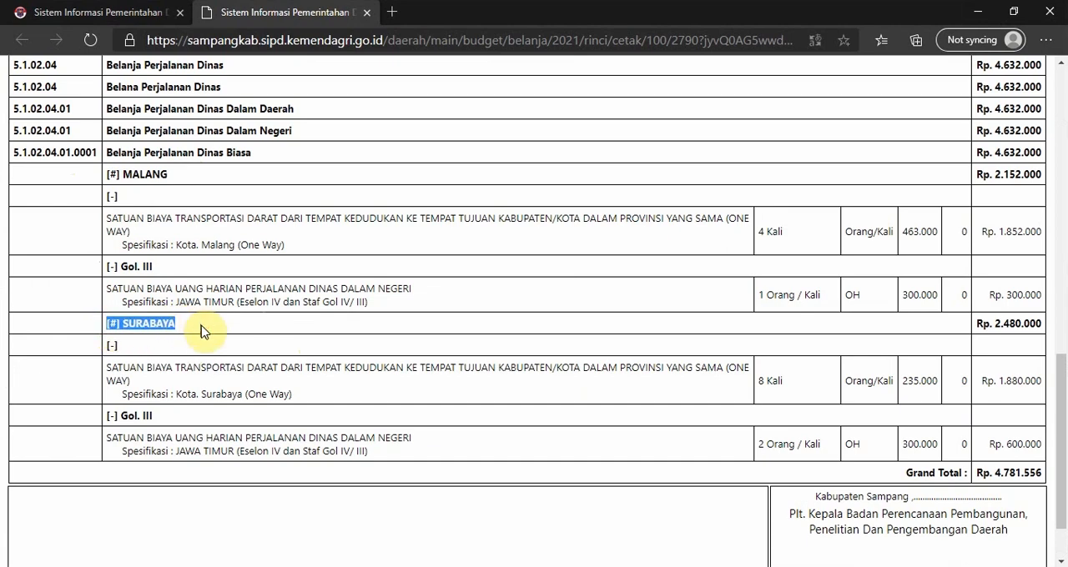
pyautogui.click(200, 325)
pyautogui.moveTo(101, 420); pyautogui.dragTo(172, 417)
pyautogui.click(205, 417)
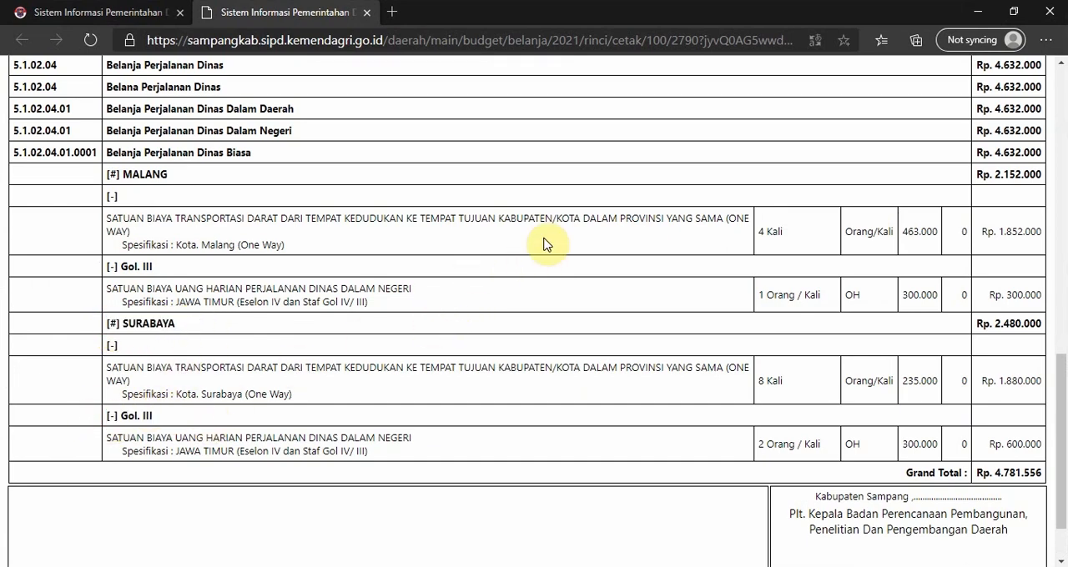
pyautogui.scroll(-1, 544, 243)
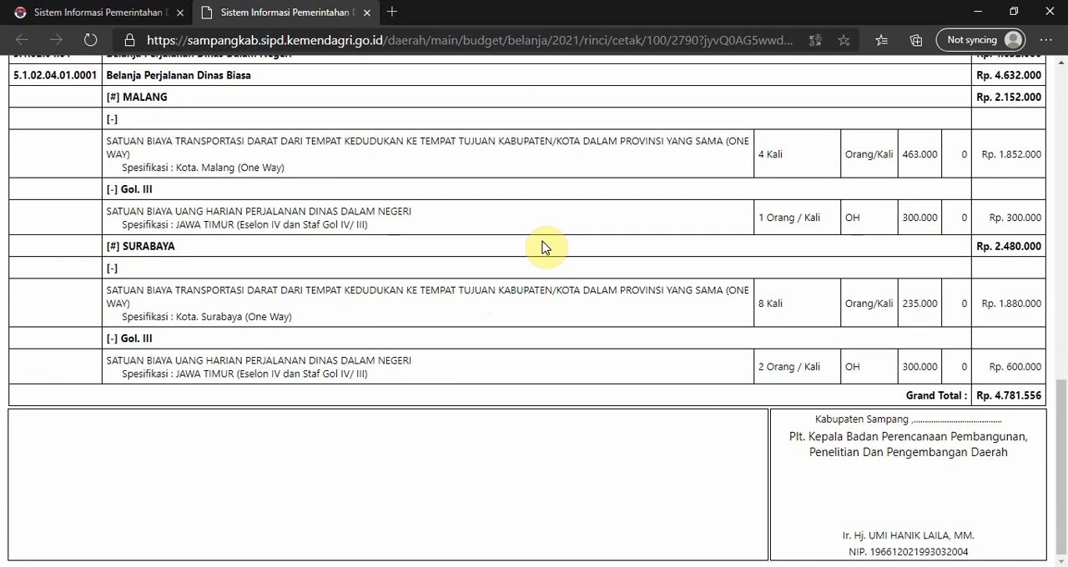